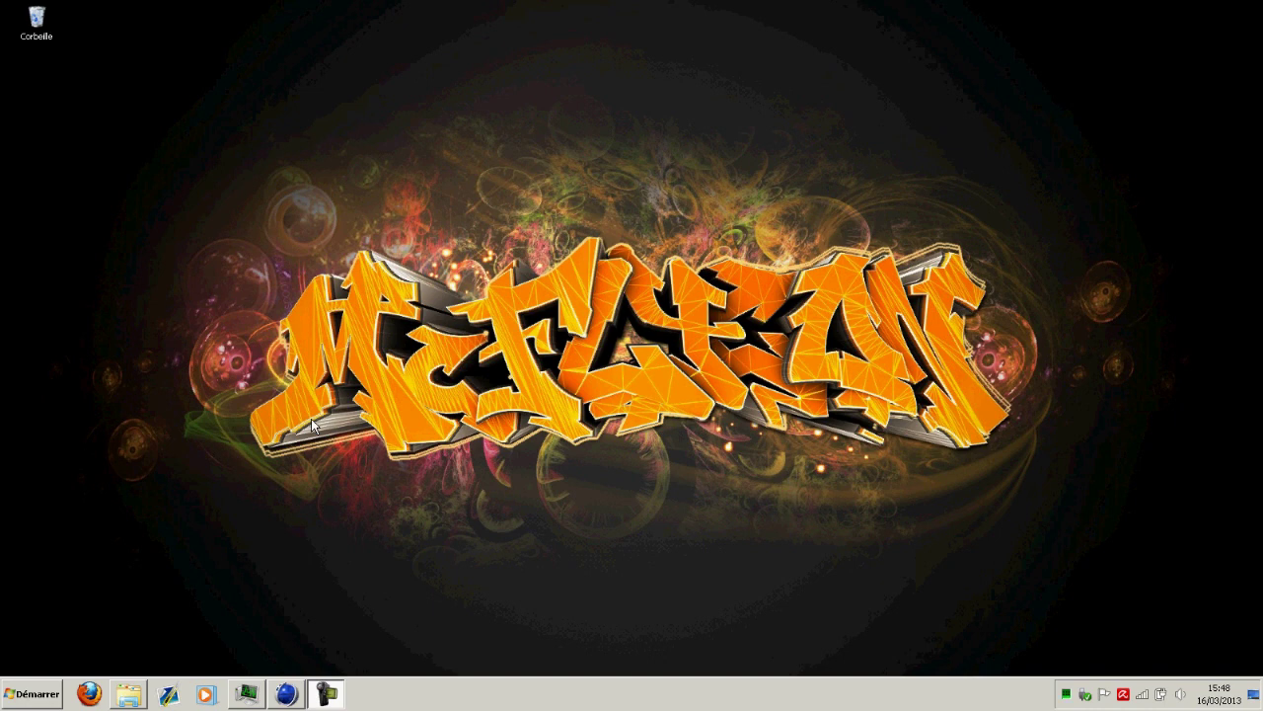
# Step: Examine the DREAM tuto.ai and lightroom designed by flycon files in the tuto 2 c4d folder
pyautogui.click(134, 693)
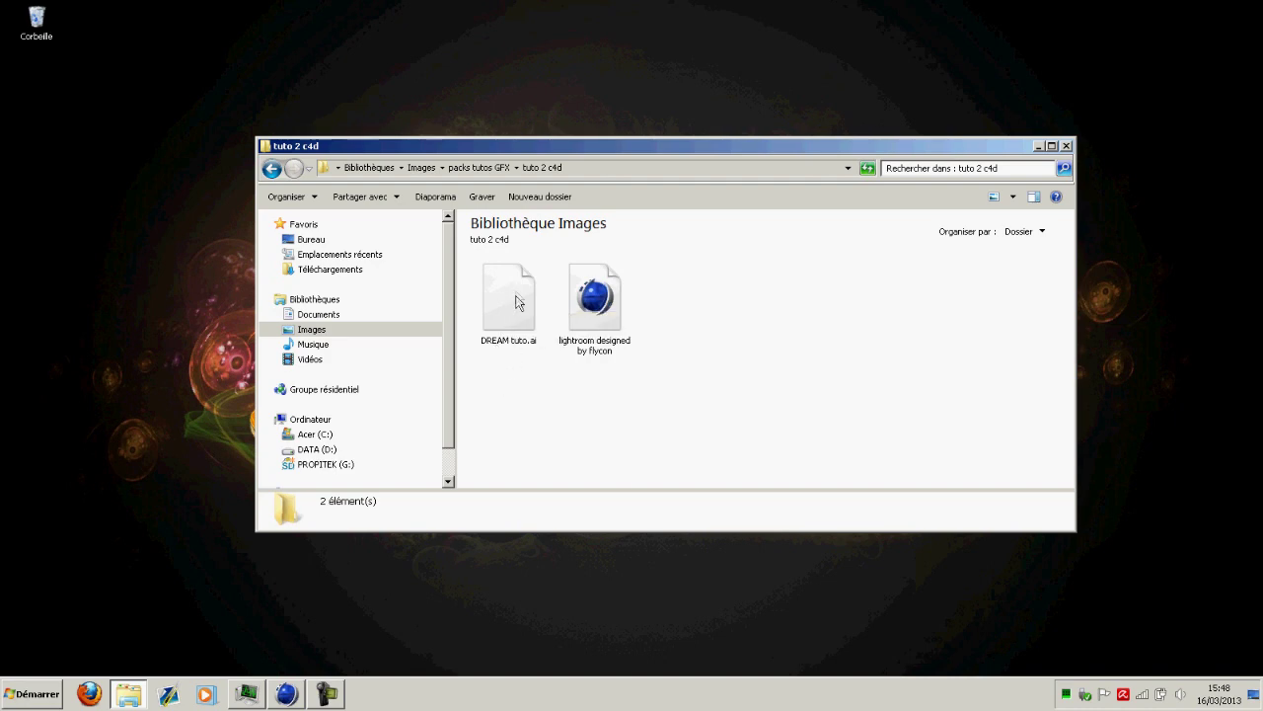
pyautogui.click(613, 306)
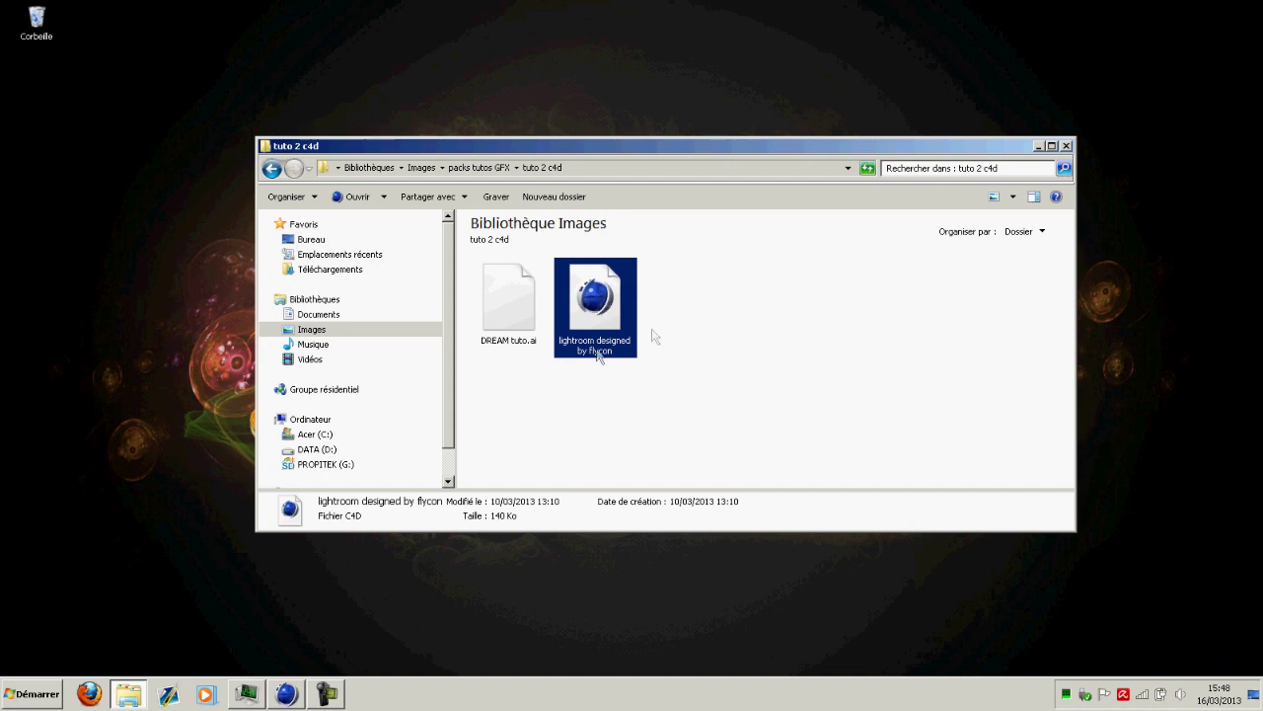
pyautogui.click(698, 332)
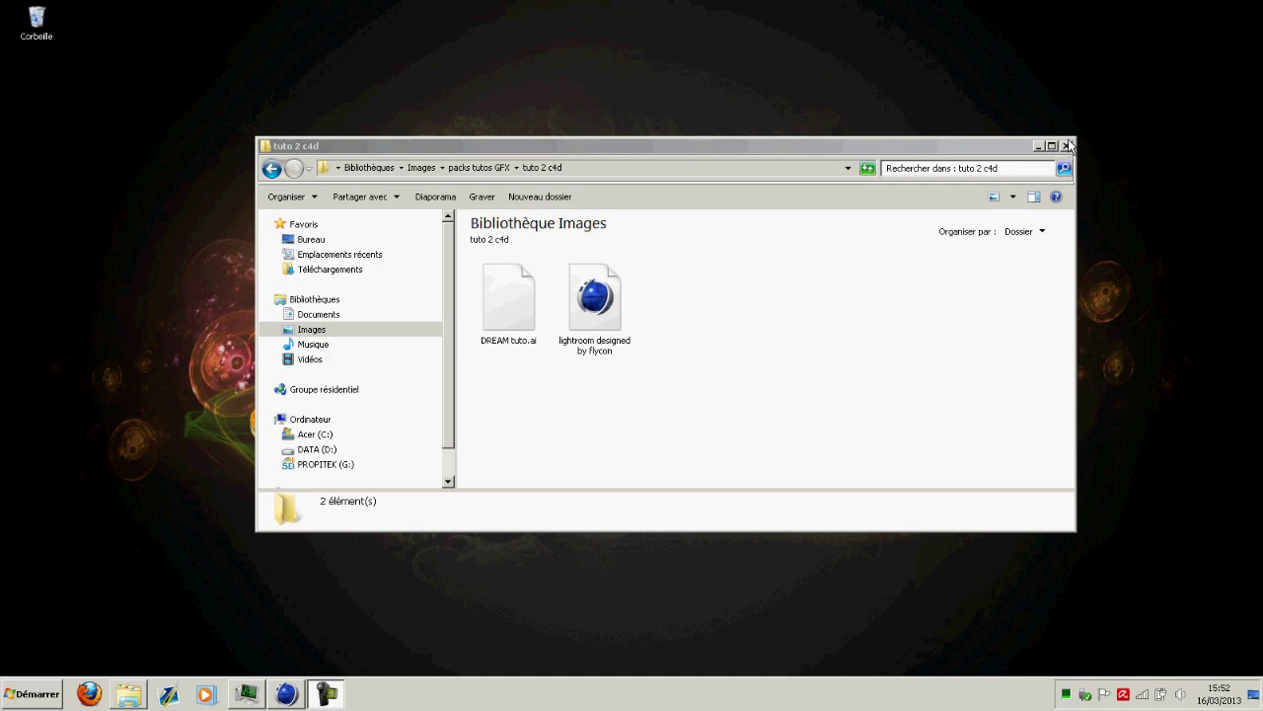
# Step: Switch to CINEMA 4D and open the lightroom designed by flycon scene from the tuto 2 c4d folder
pyautogui.click(319, 695)
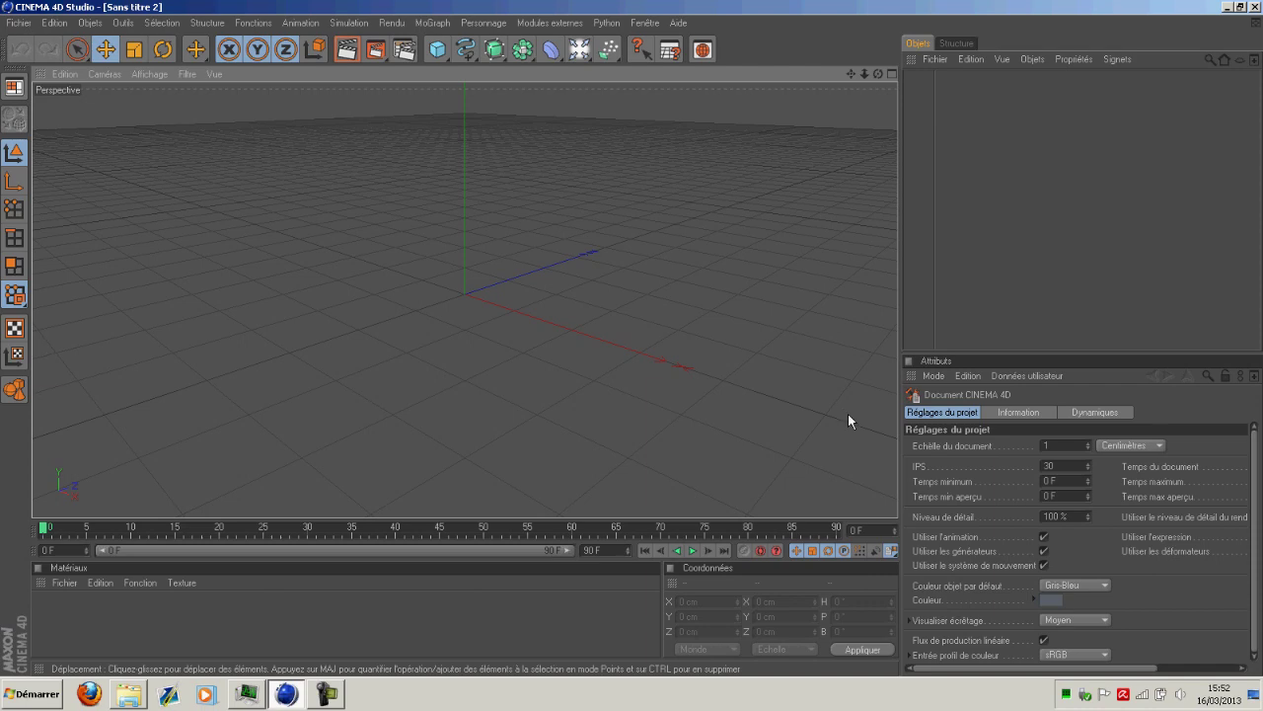
pyautogui.click(12, 23)
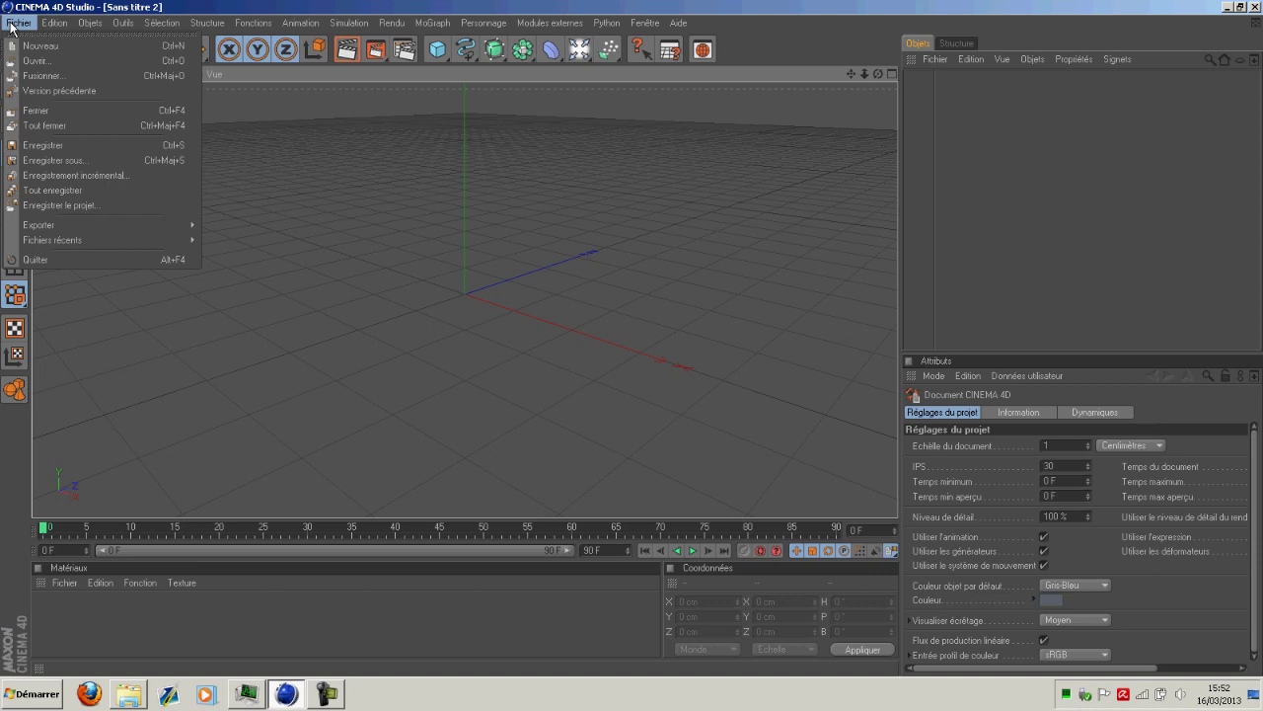
pyautogui.click(38, 62)
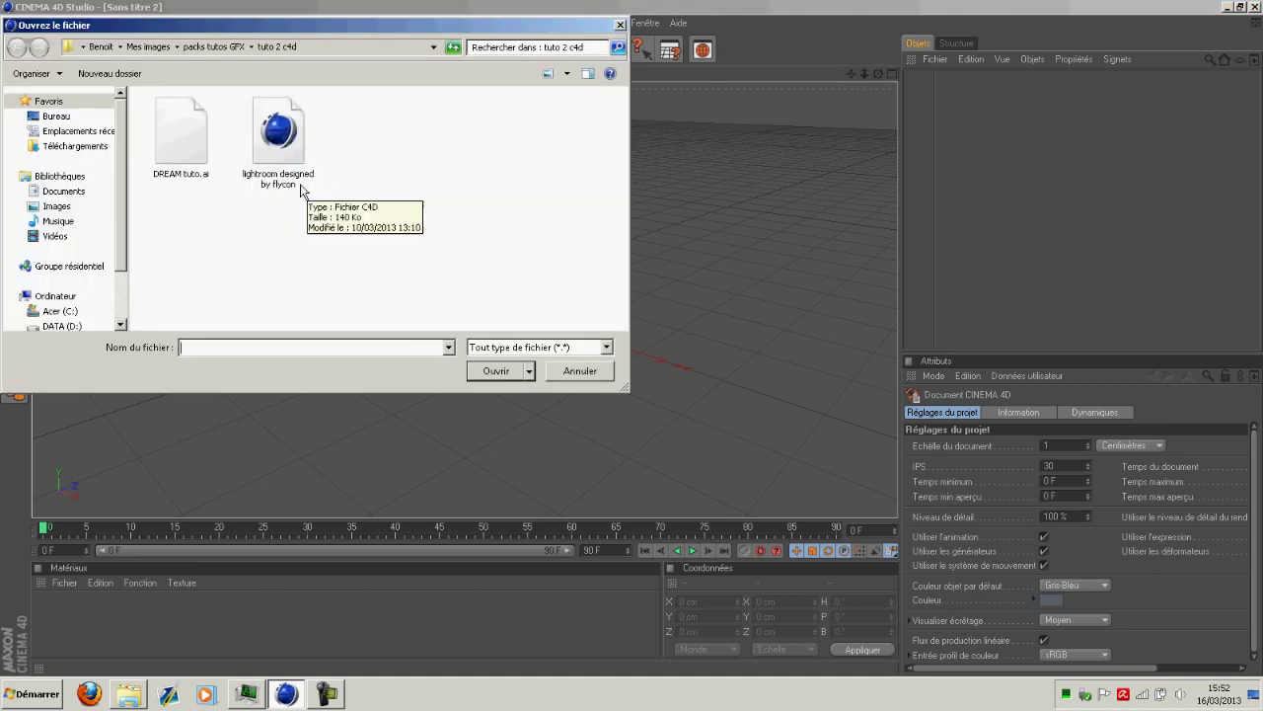
pyautogui.click(275, 128)
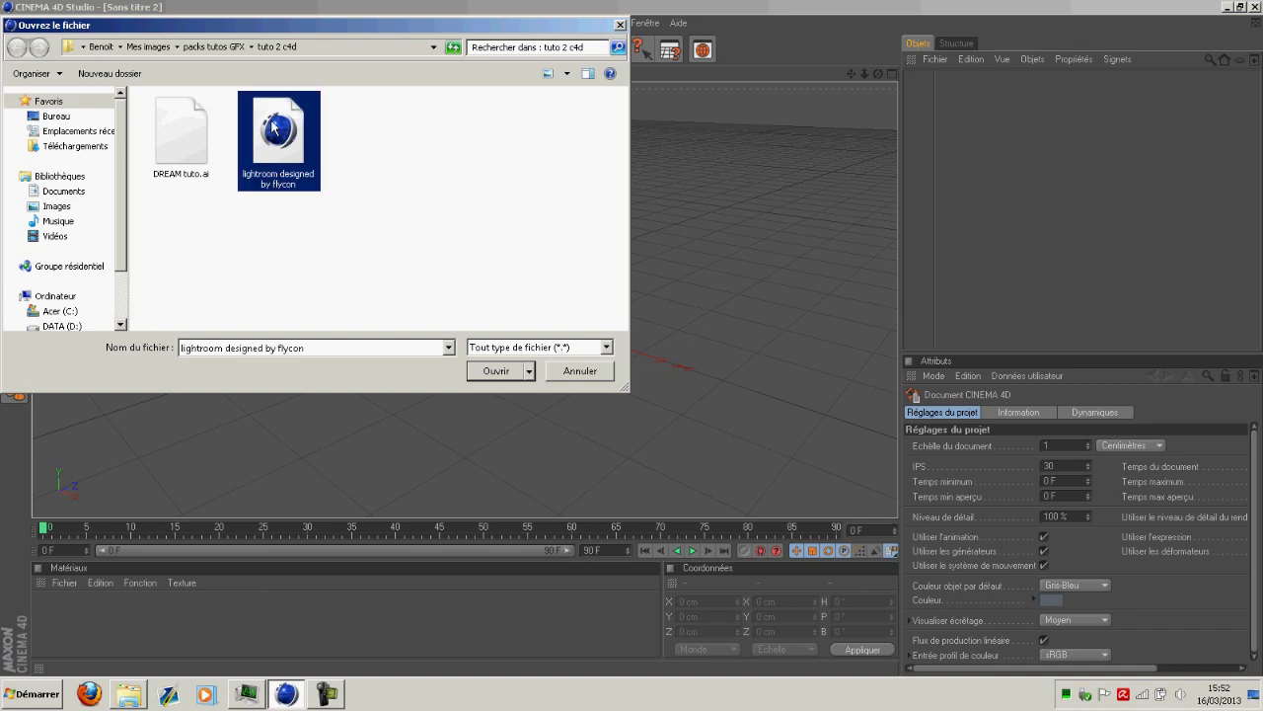
pyautogui.click(496, 371)
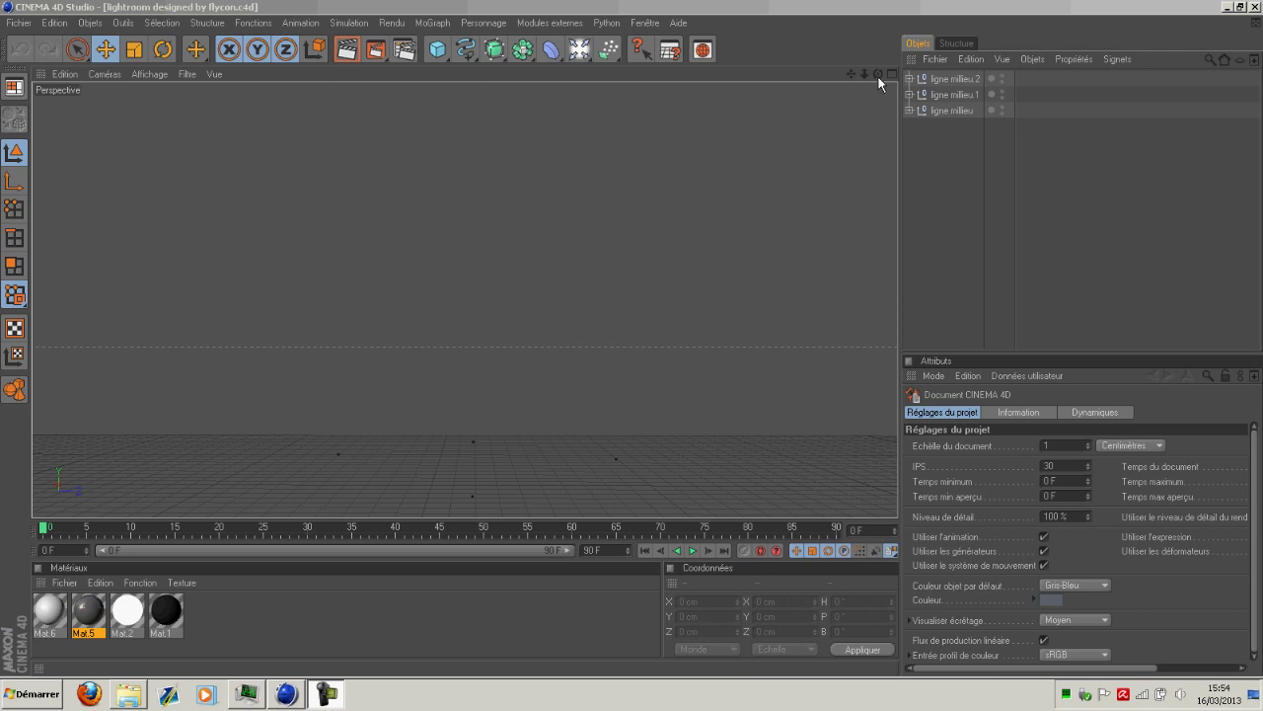
# Step: Examine the lightroom's overhead light panels from above, below and the side
pyautogui.moveTo(875, 73); pyautogui.dragTo(875, 73)
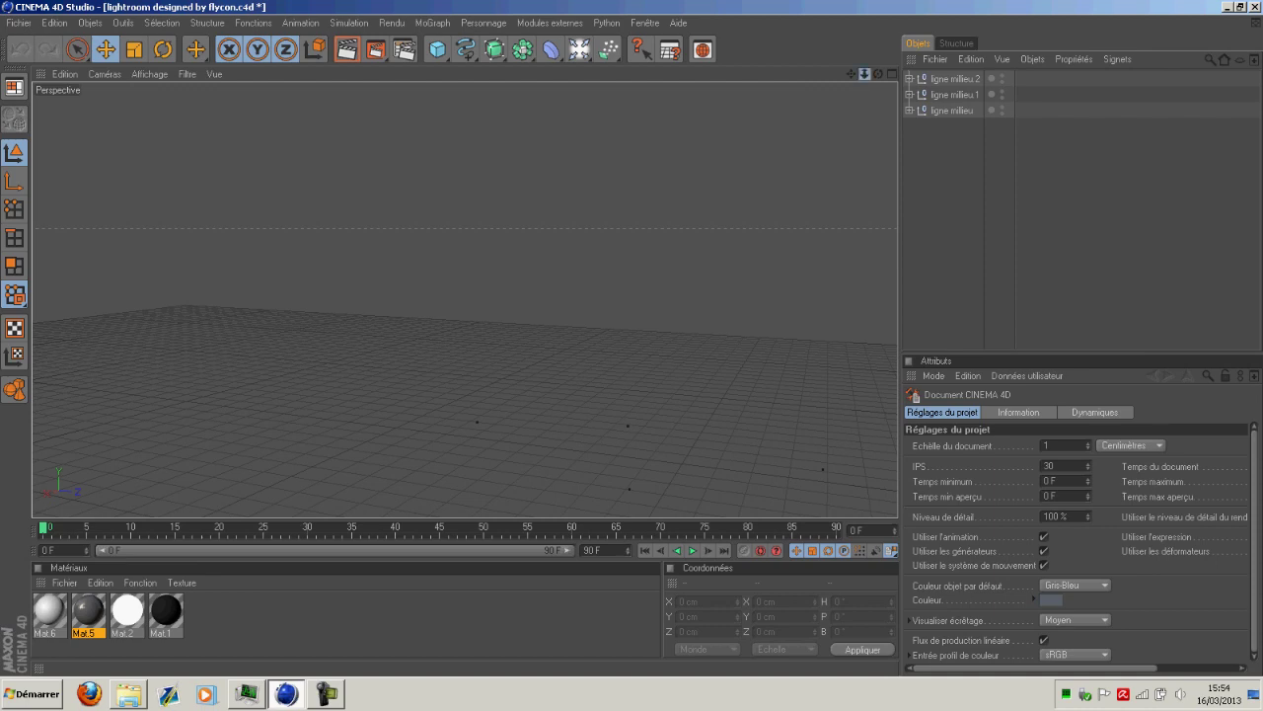
pyautogui.moveTo(864, 73); pyautogui.dragTo(865, 73)
pyautogui.moveTo(633, 220)
pyautogui.keyDown('alt'); pyautogui.mouseDown(button='right')
pyautogui.moveTo(731, 220)
pyautogui.moveTo(613, 220)
pyautogui.moveTo(633, 220)
pyautogui.mouseUp(button='right'); pyautogui.keyUp('alt')
pyautogui.scroll(-3, 632, 220)
pyautogui.scroll(6, 633, 220)
pyautogui.scroll(-2, 633, 220)
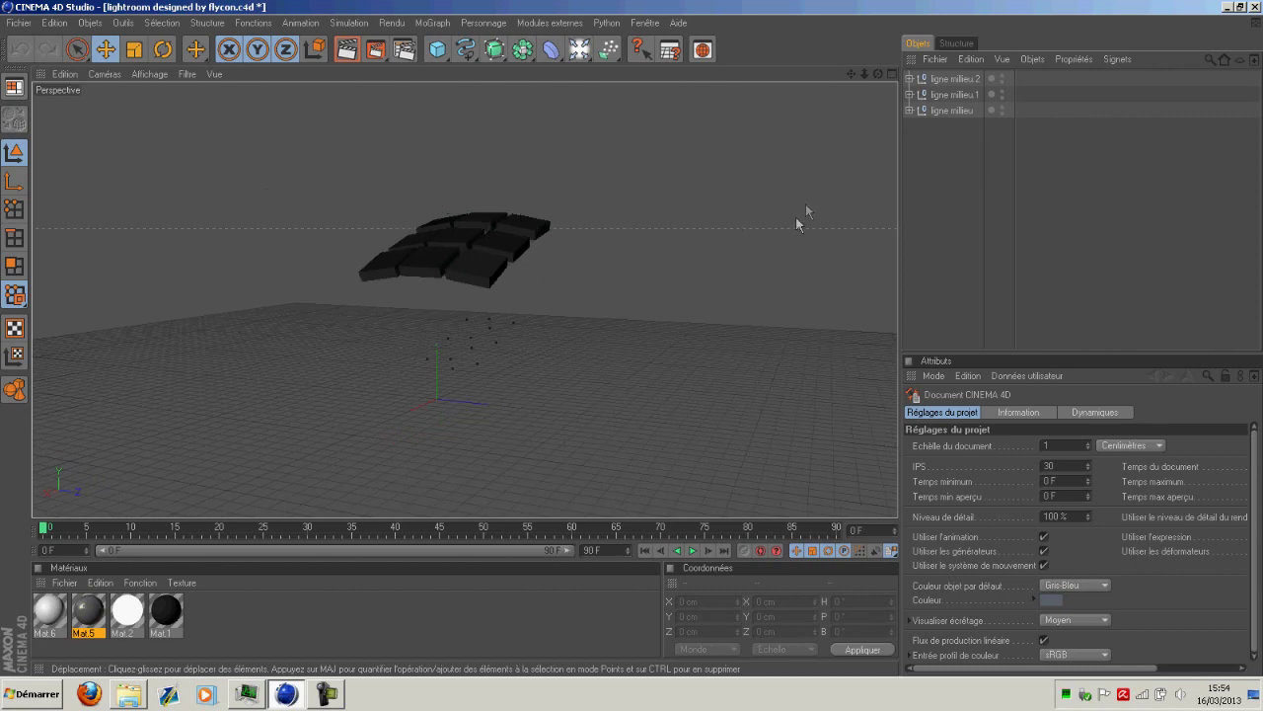
pyautogui.moveTo(851, 74); pyautogui.dragTo(683, 134)
pyautogui.moveTo(876, 74); pyautogui.dragTo(938, 75)
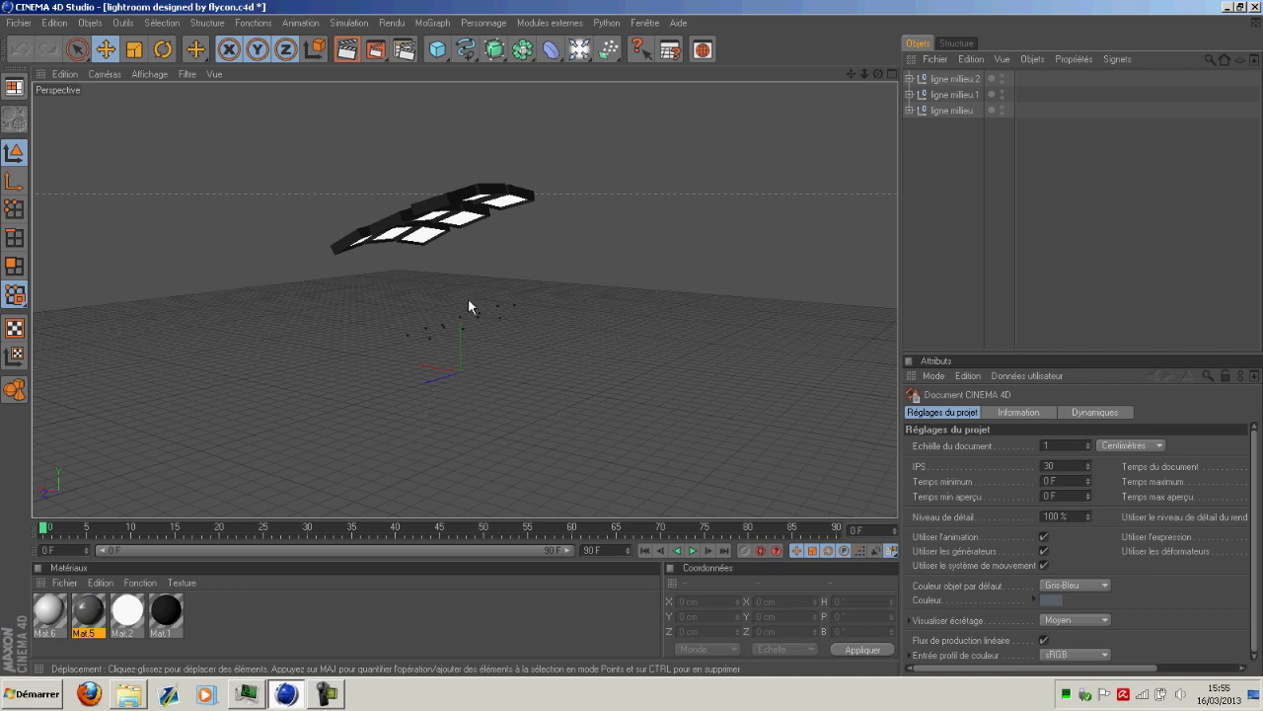
pyautogui.click(499, 204)
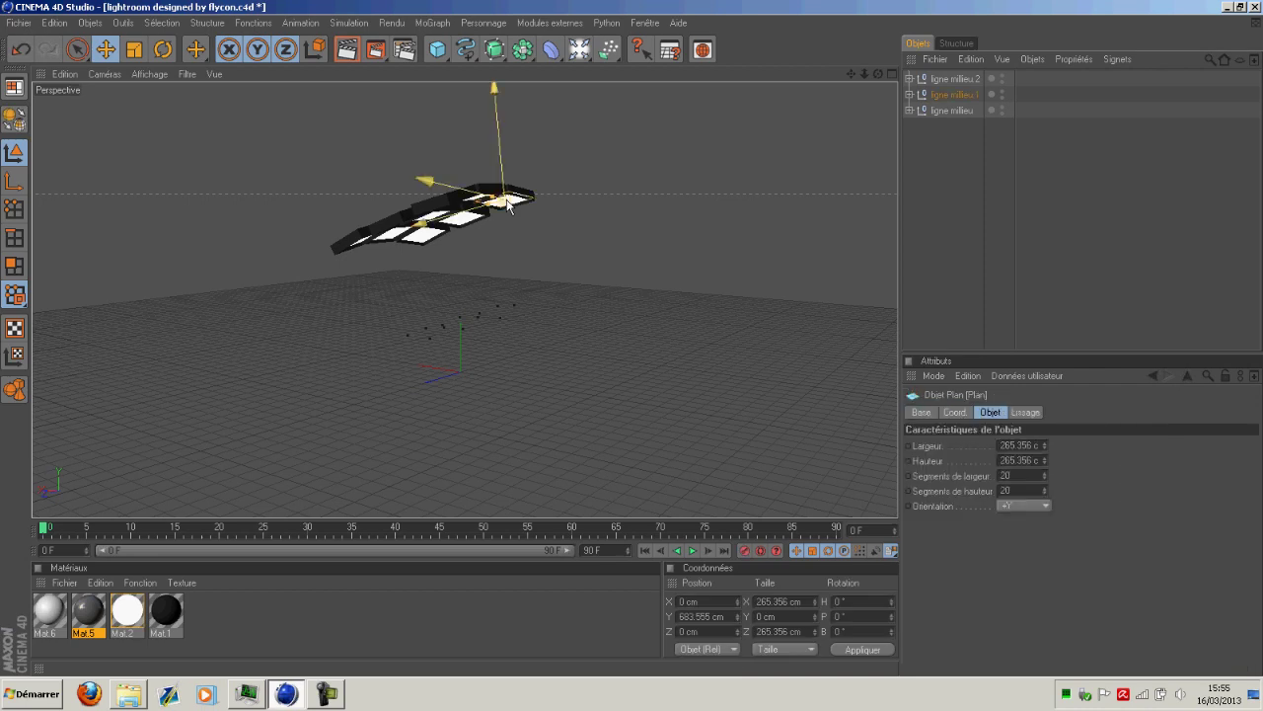
pyautogui.moveTo(876, 74); pyautogui.dragTo(804, 143)
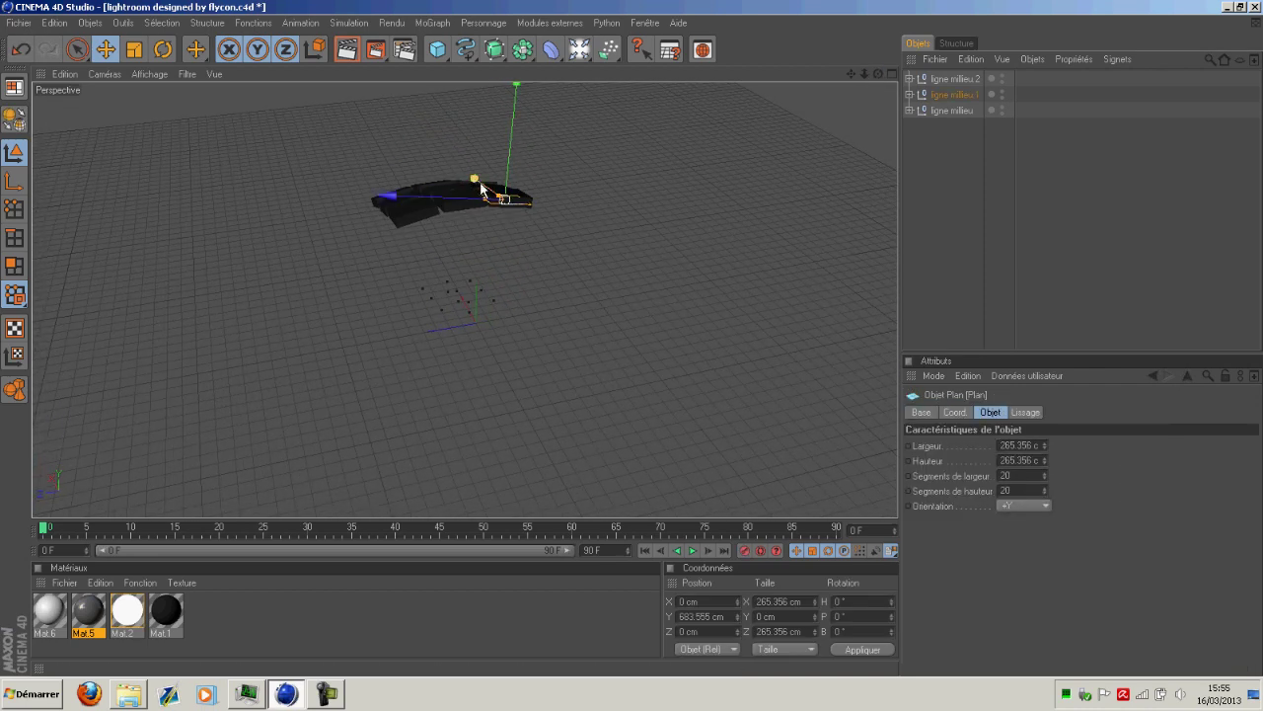
pyautogui.moveTo(877, 73)
pyautogui.mouseDown()
pyautogui.moveTo(857, 49)
pyautogui.moveTo(886, 53)
pyautogui.moveTo(877, 73)
pyautogui.mouseUp()
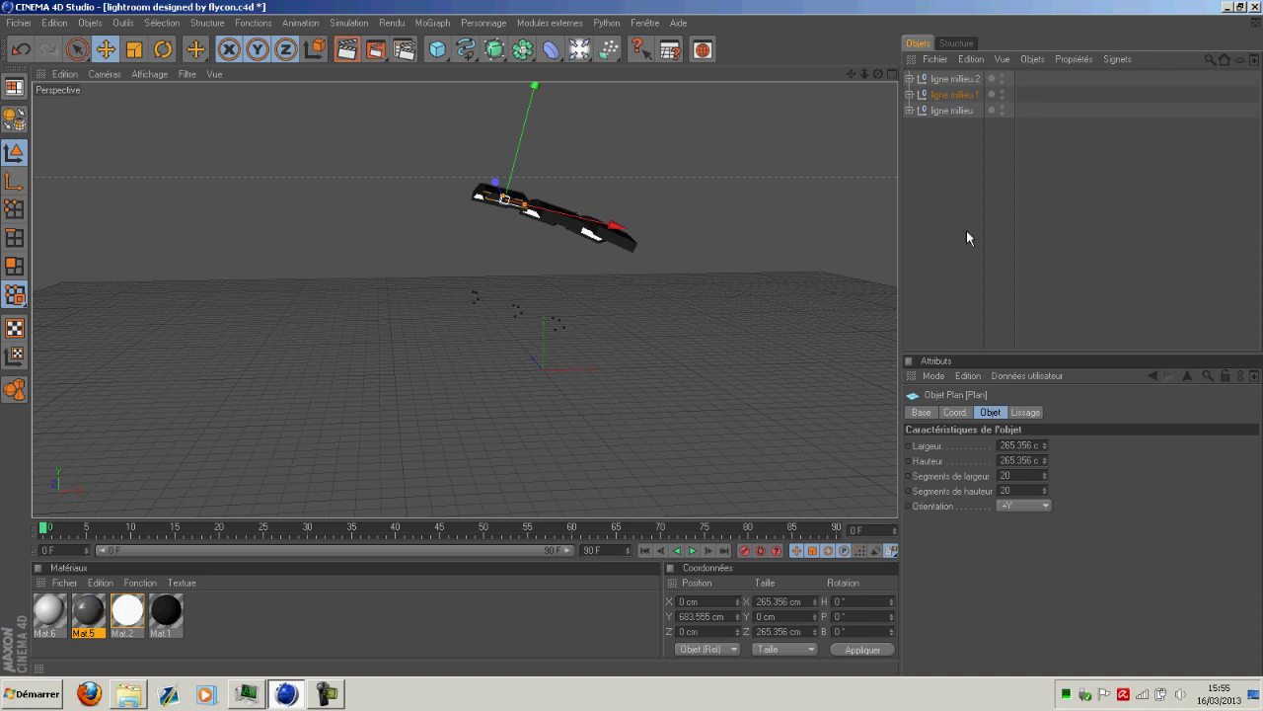
# Step: Select the groups ligne milieu.2, ligne milieu.1 and ligne milieu in turn to identify their rows of light panels
pyautogui.click(950, 79)
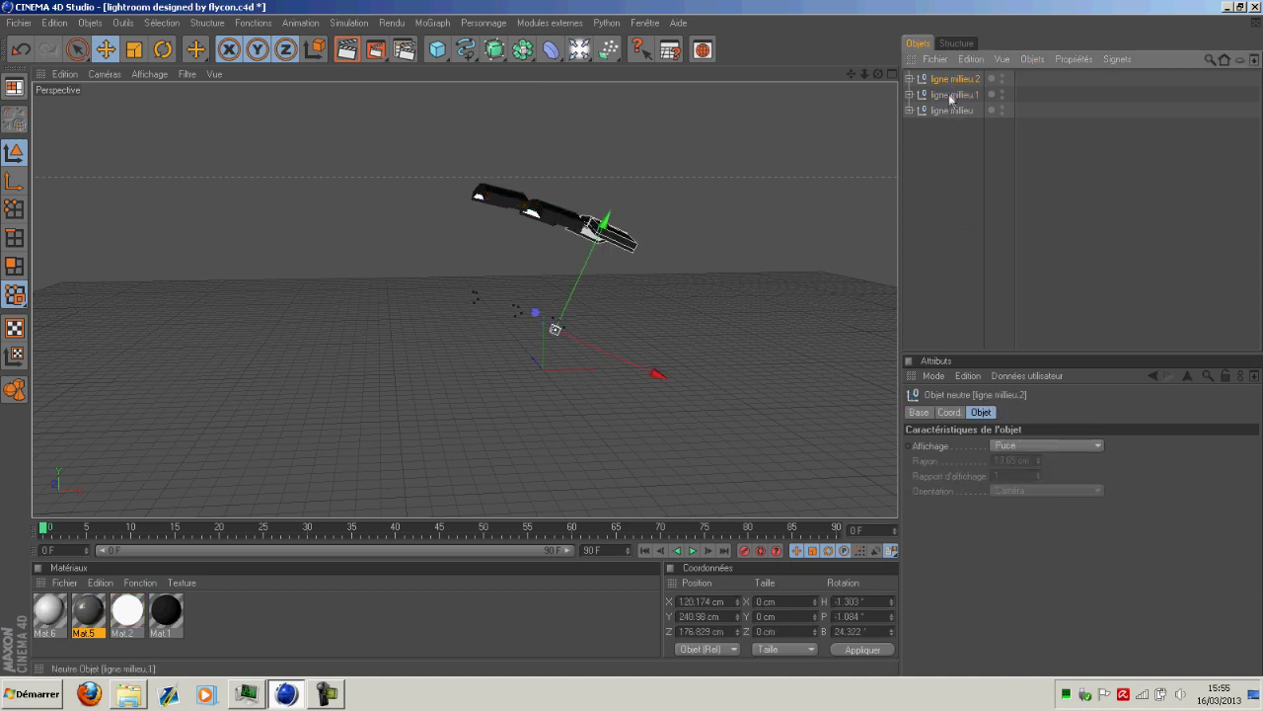
pyautogui.click(951, 94)
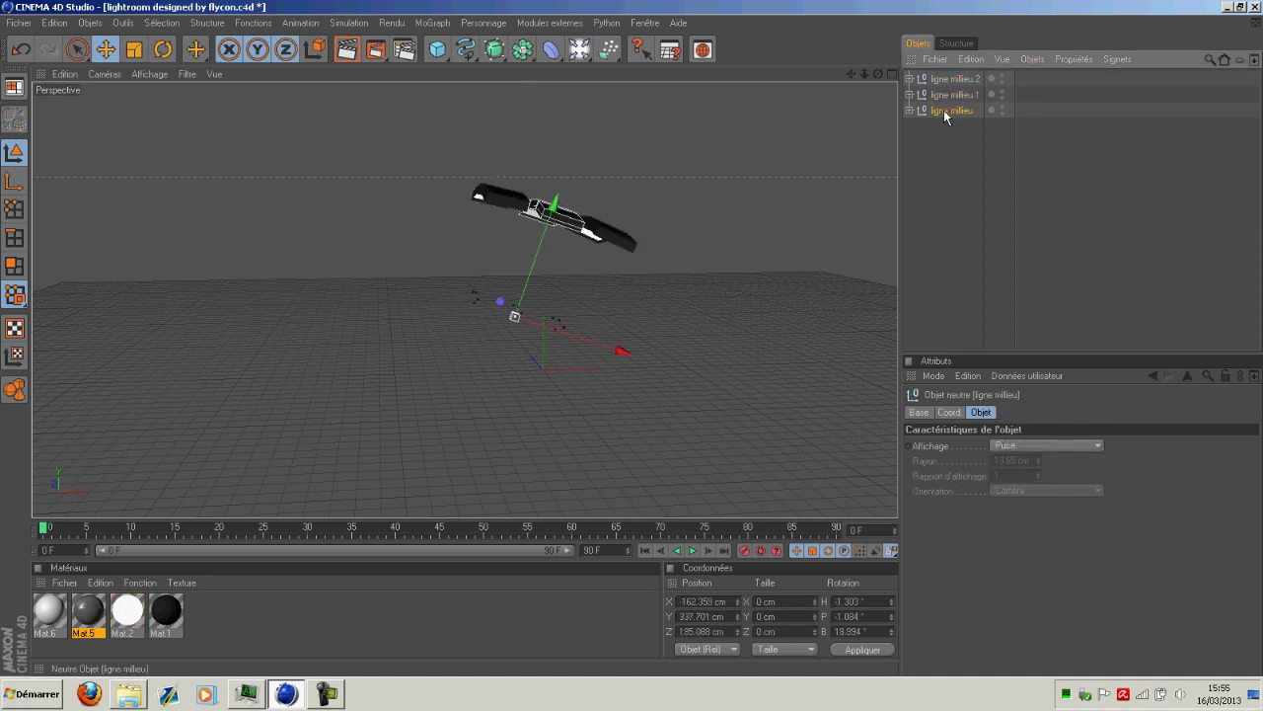
pyautogui.click(945, 82)
pyautogui.click(947, 96)
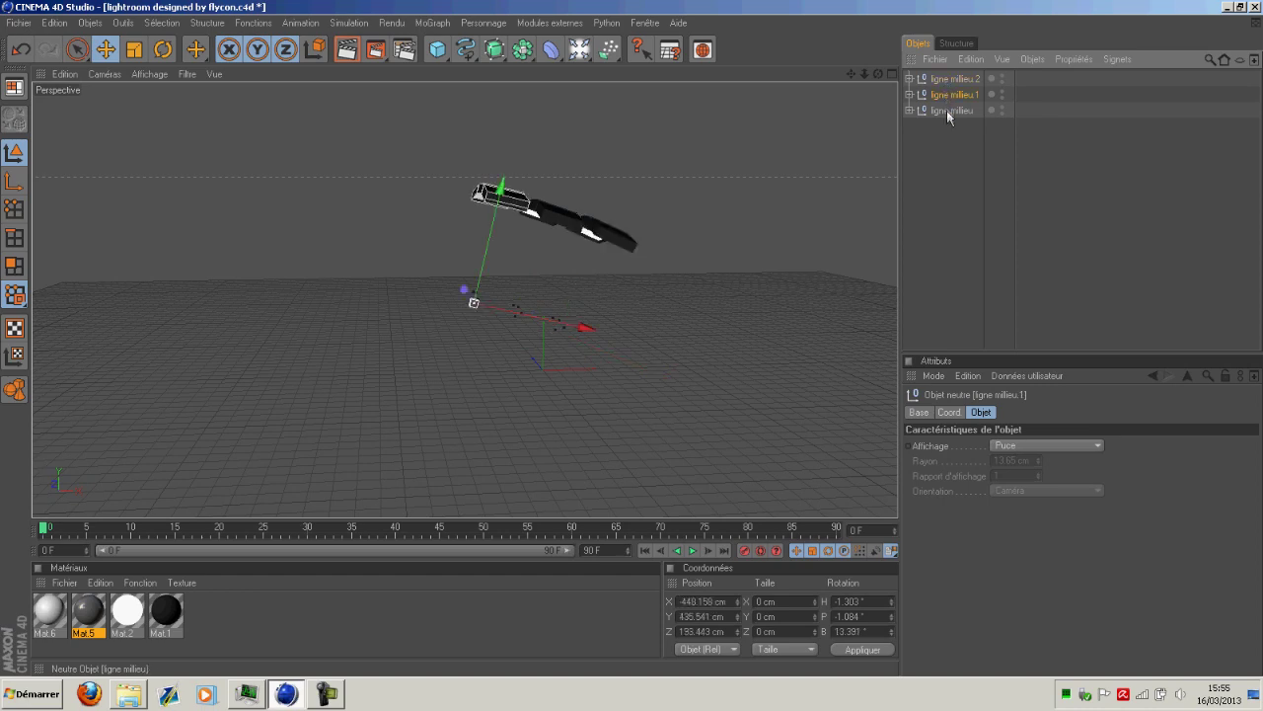
pyautogui.click(944, 112)
pyautogui.moveTo(877, 74); pyautogui.dragTo(808, 82)
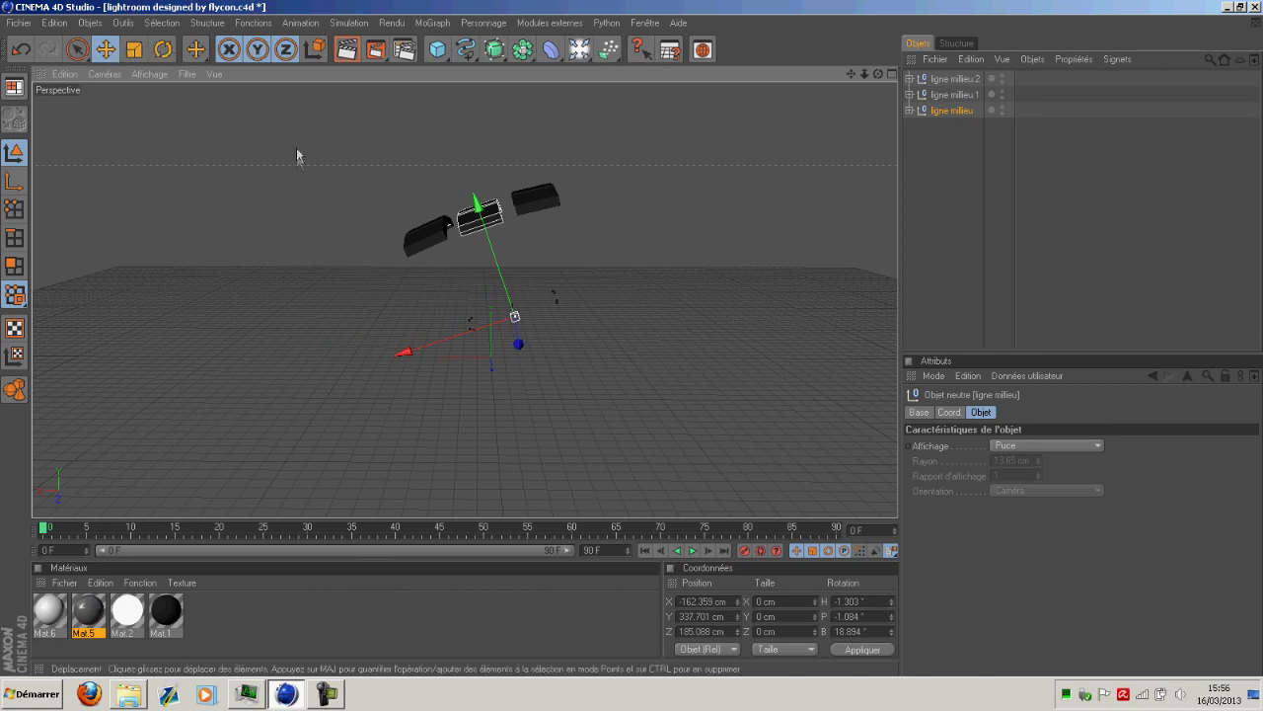
# Step: Examine the light panel arrangement in the perspective, top, right and front views, then return to the full perspective view
pyautogui.click(891, 76)
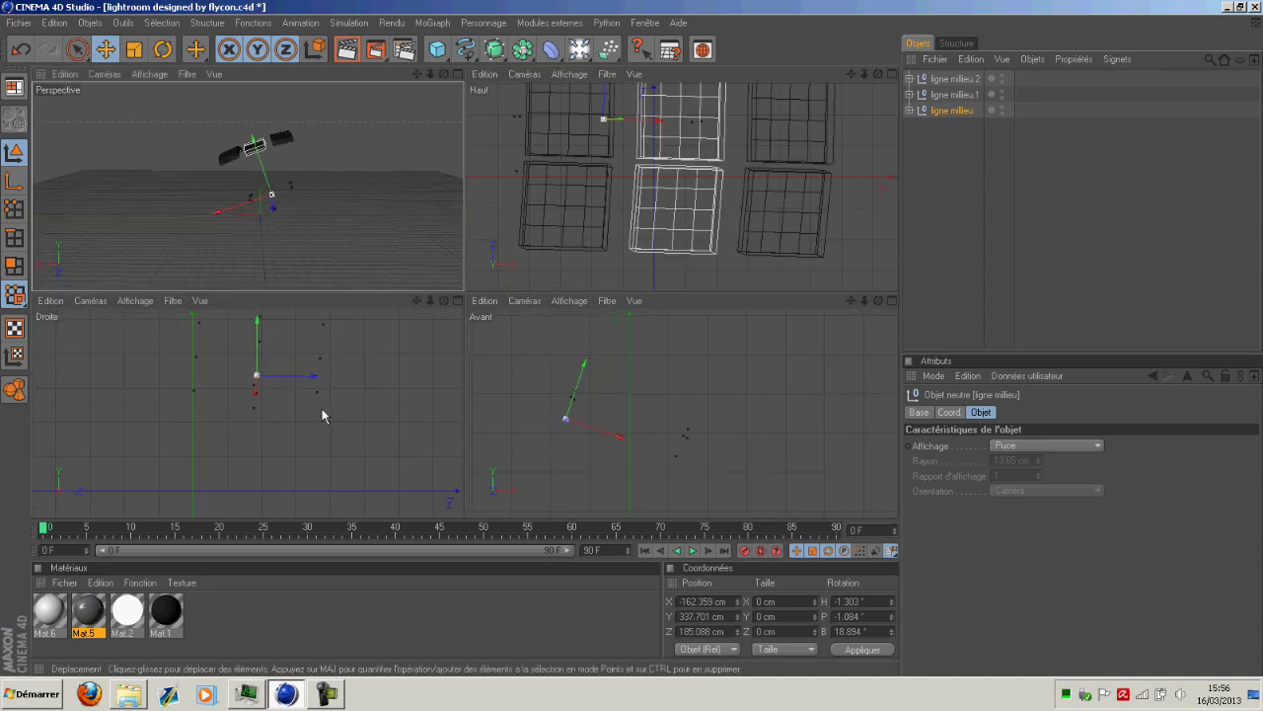
pyautogui.scroll(-1, 279, 390)
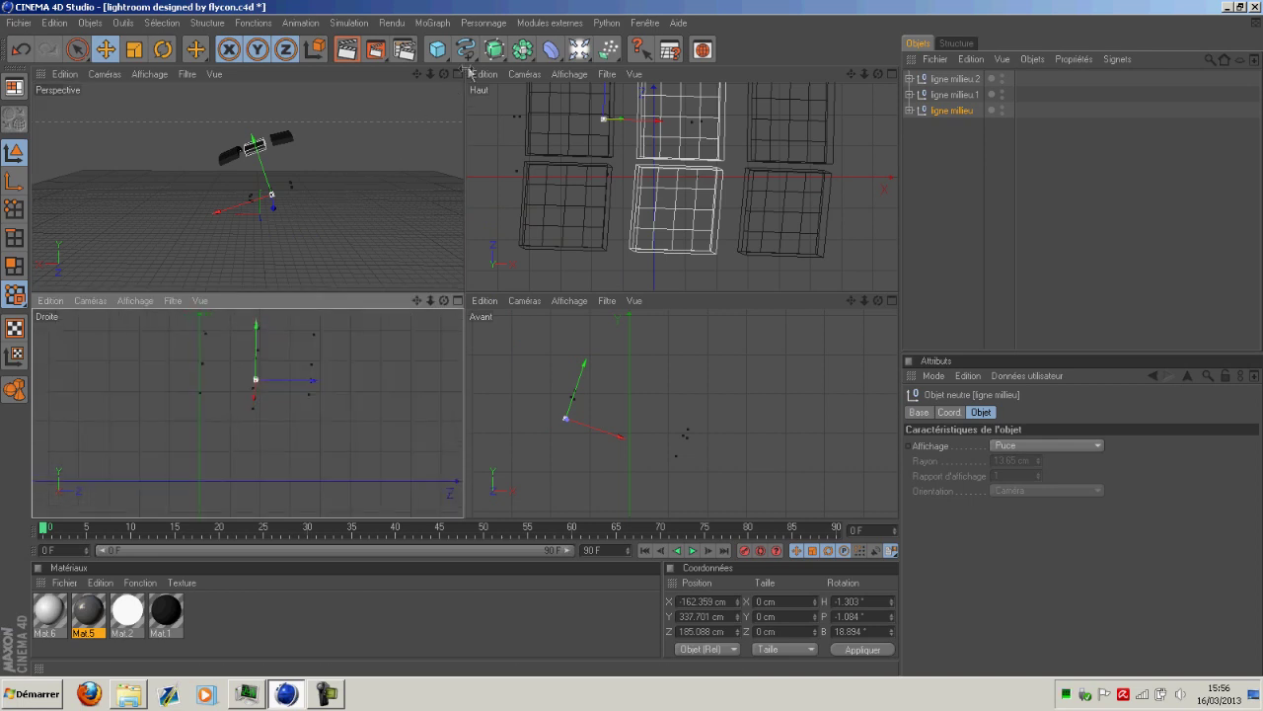
pyautogui.moveTo(445, 74); pyautogui.dragTo(493, 67)
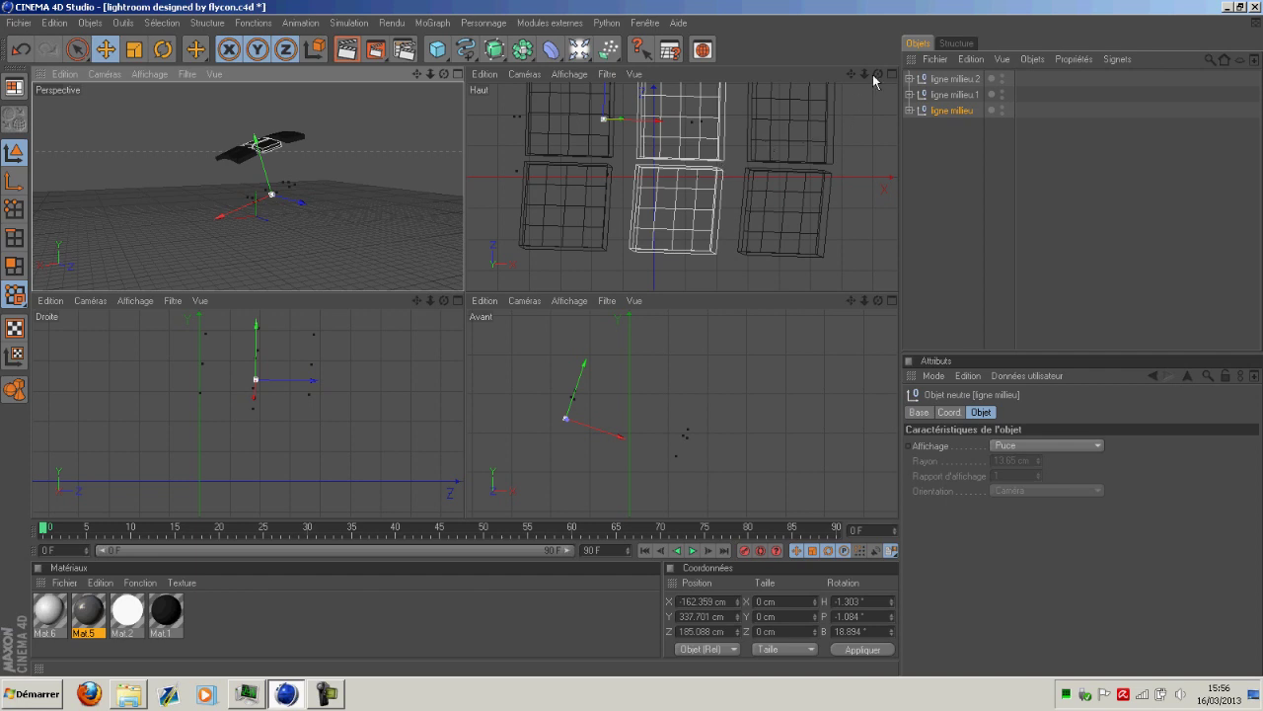
pyautogui.moveTo(877, 75); pyautogui.dragTo(719, 170)
pyautogui.click(253, 395)
pyautogui.scroll(-5, 252, 396)
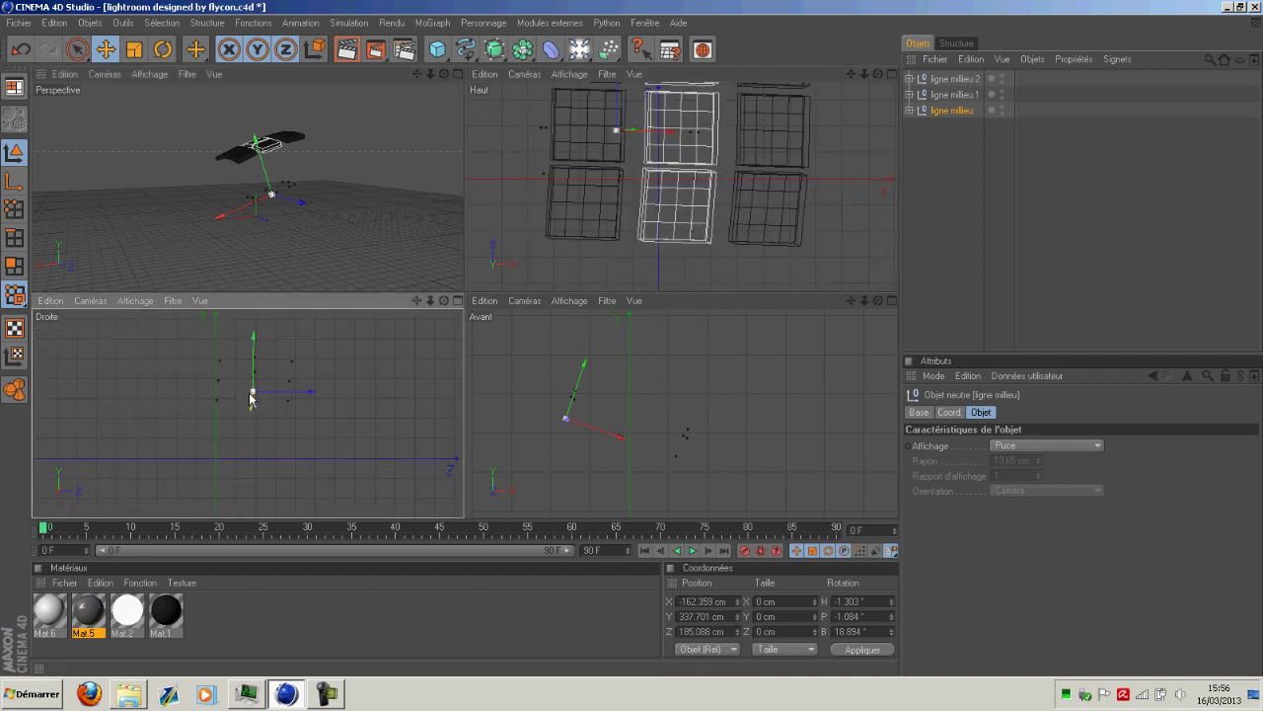
pyautogui.scroll(-4, 250, 398)
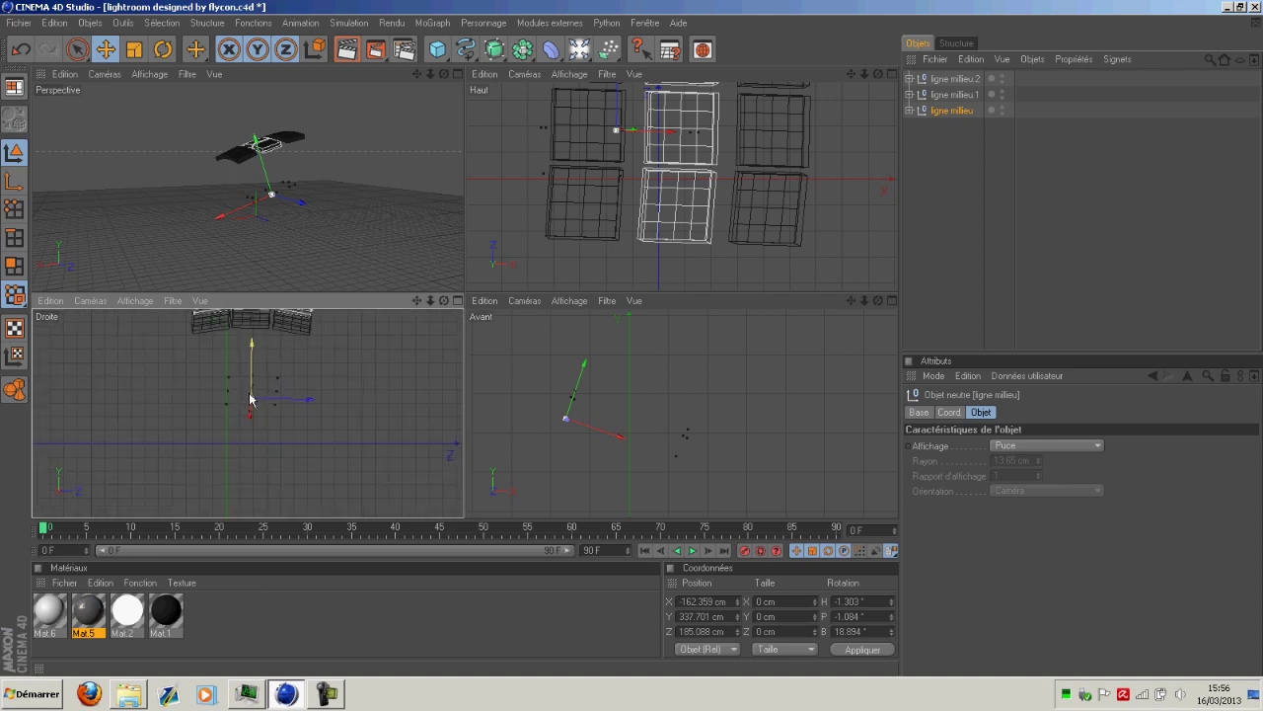
pyautogui.scroll(3, 251, 397)
pyautogui.scroll(-4, 643, 414)
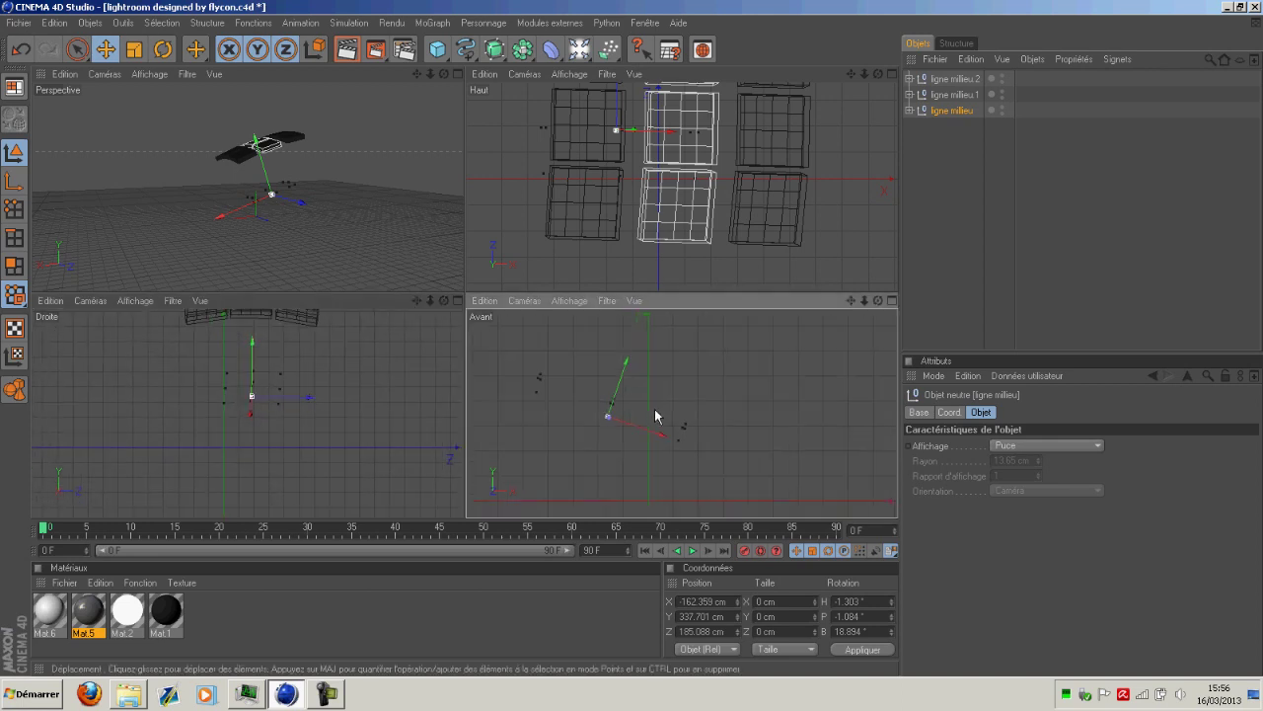
pyautogui.scroll(-4, 647, 417)
pyautogui.scroll(4, 642, 417)
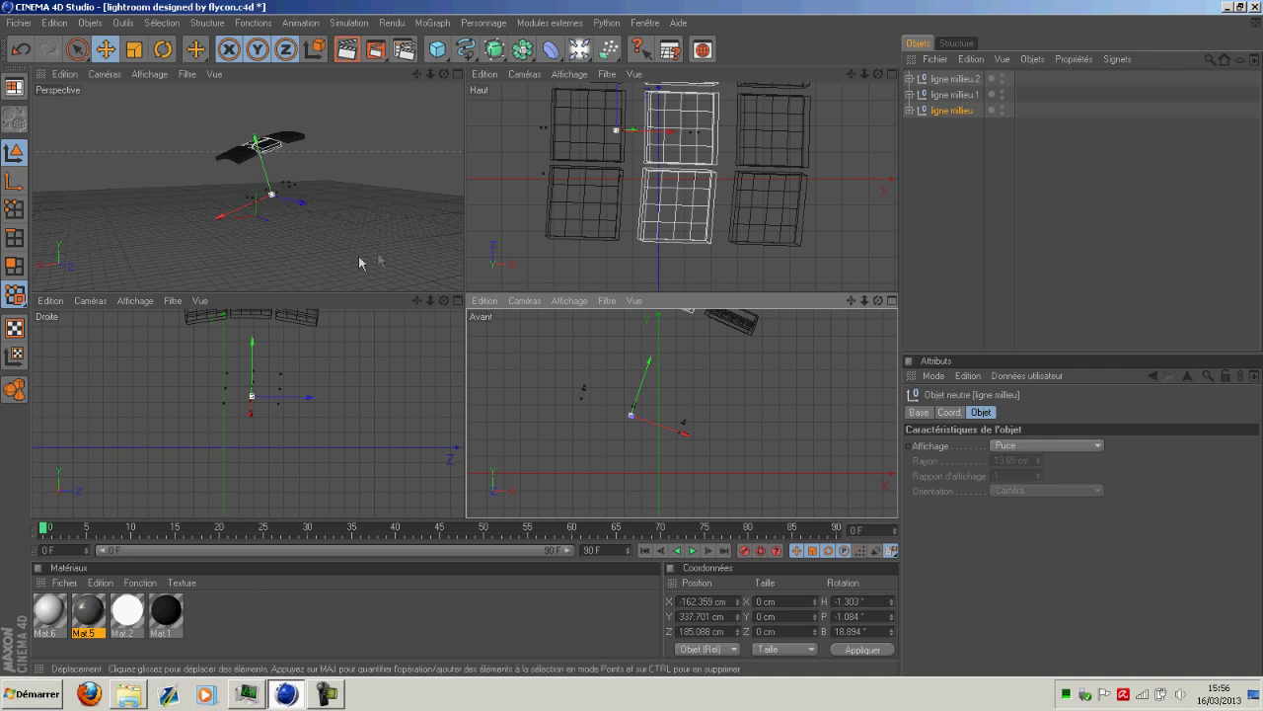
pyautogui.click(458, 74)
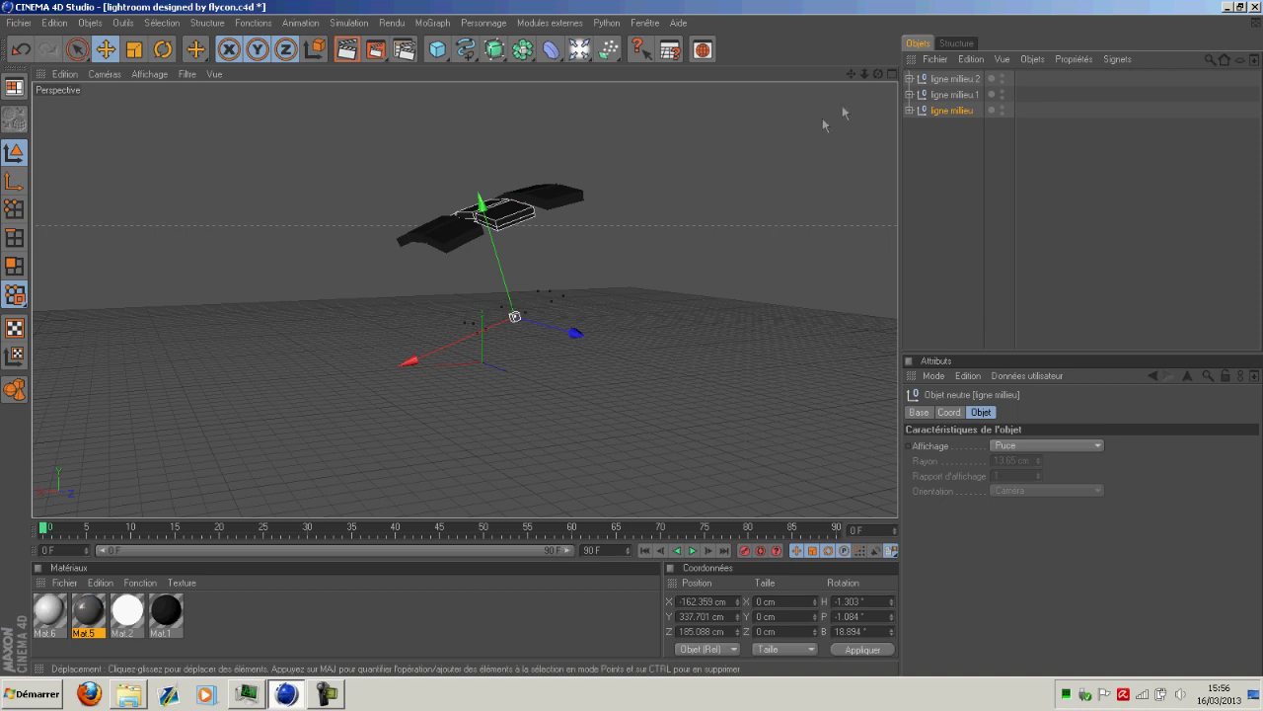
# Step: Inspect the undersides and curved arrangement of the light panels from several angles in the perspective view
pyautogui.keyDown('alt'); pyautogui.moveTo(563, 203); pyautogui.dragTo(560, 230); pyautogui.keyUp('alt')
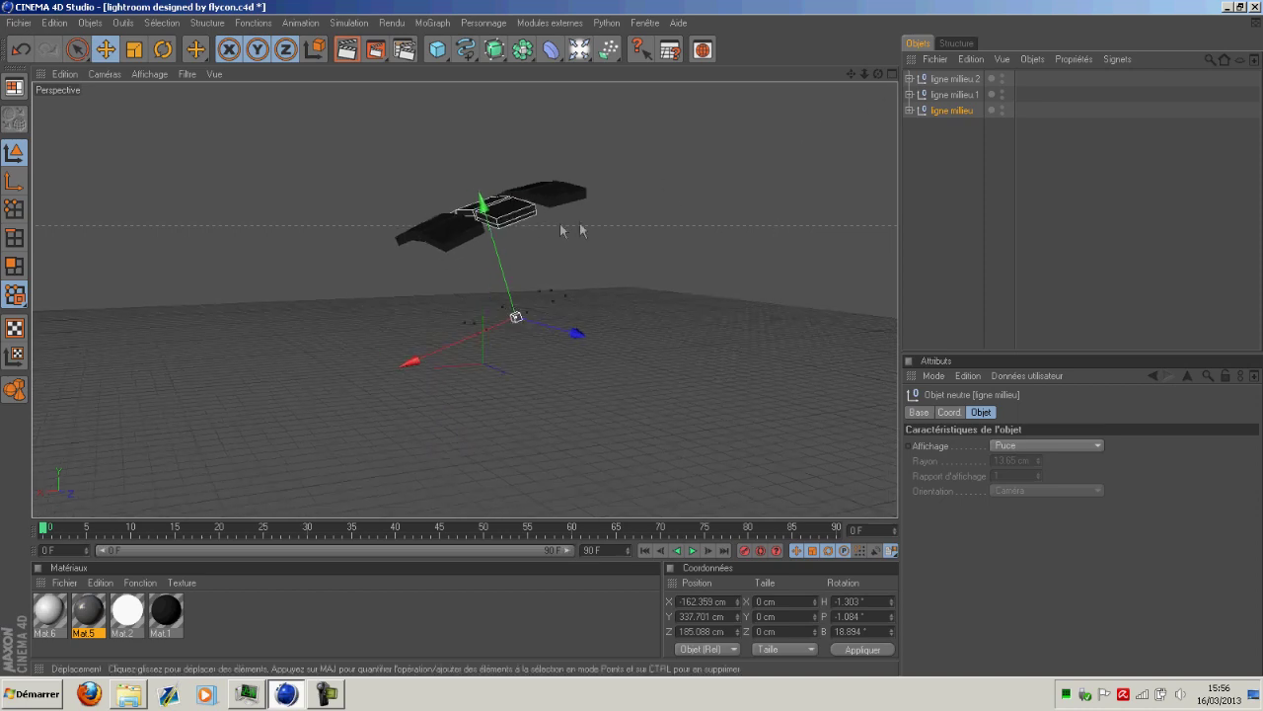
pyautogui.moveTo(877, 73); pyautogui.dragTo(790, 75)
pyautogui.scroll(5, 592, 265)
pyautogui.scroll(-6, 592, 265)
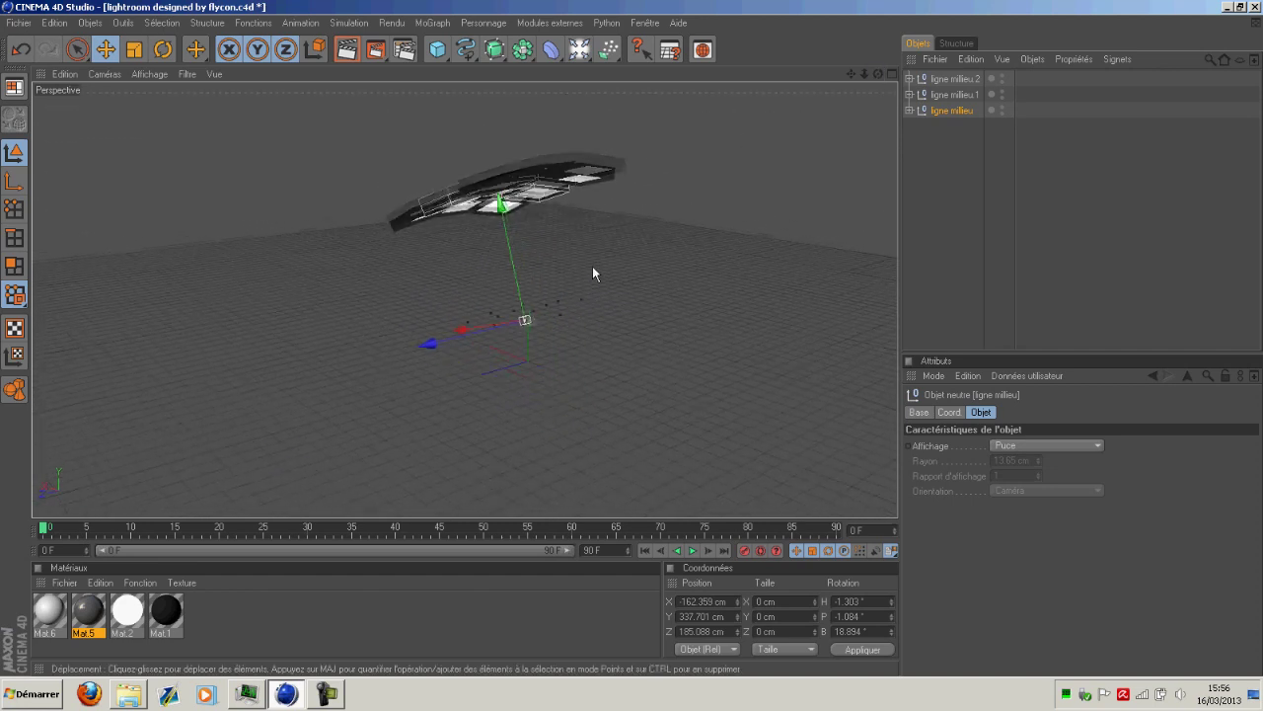
pyautogui.scroll(5, 592, 277)
pyautogui.scroll(-5, 592, 277)
pyautogui.moveTo(877, 73); pyautogui.dragTo(798, 86)
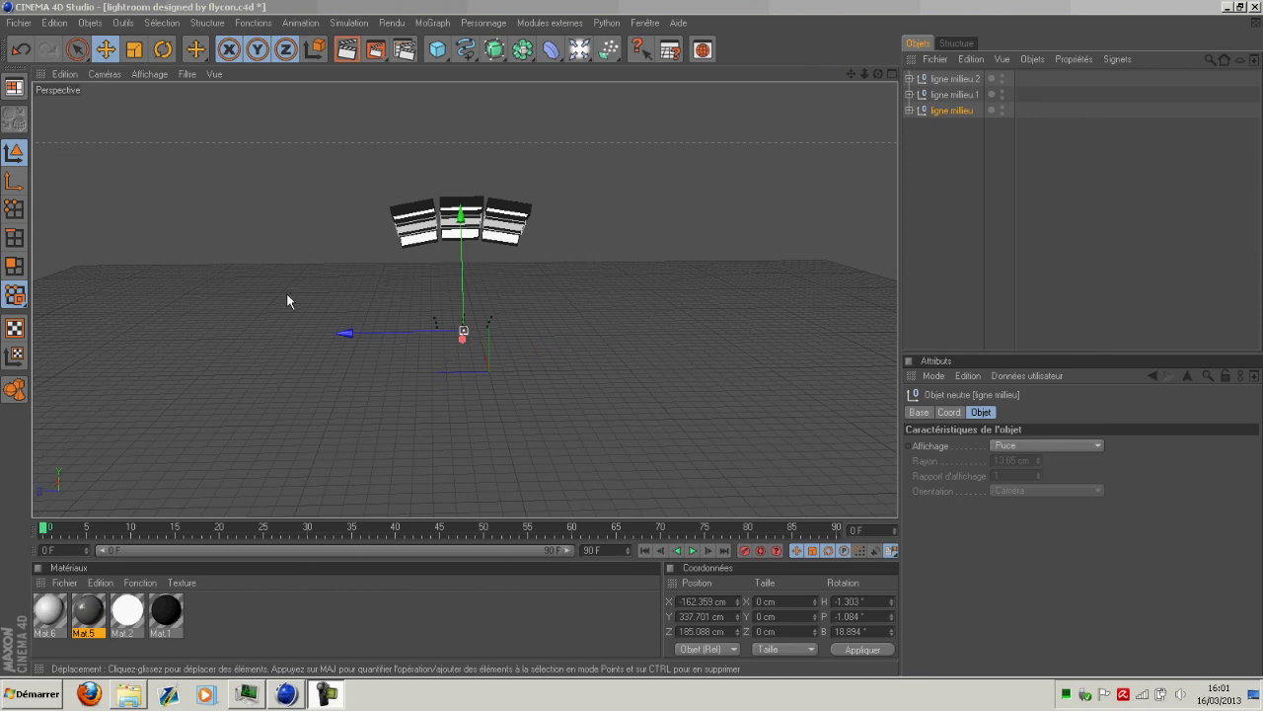
pyautogui.moveTo(877, 74); pyautogui.dragTo(1056, 74)
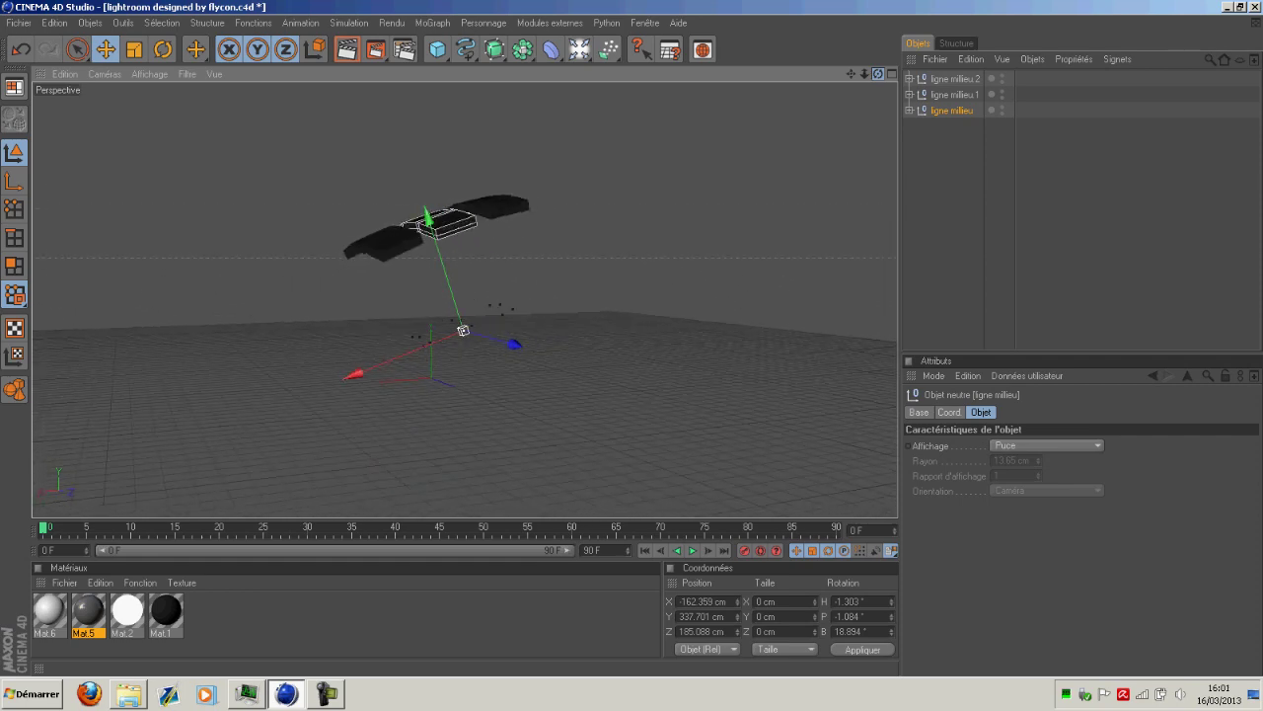
# Step: Merge the DREAM tuto.ai artwork into the lightroom scene using the default Adobe Illustrator import settings
pyautogui.click(18, 21)
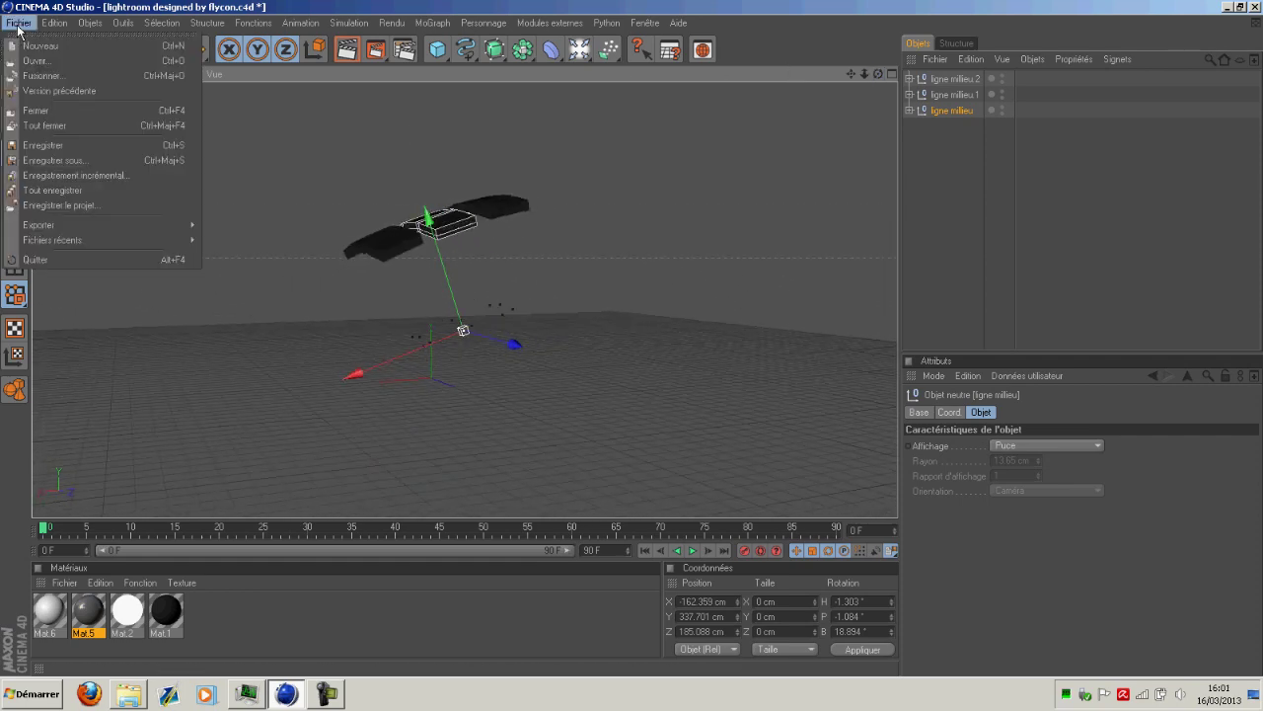
pyautogui.click(37, 77)
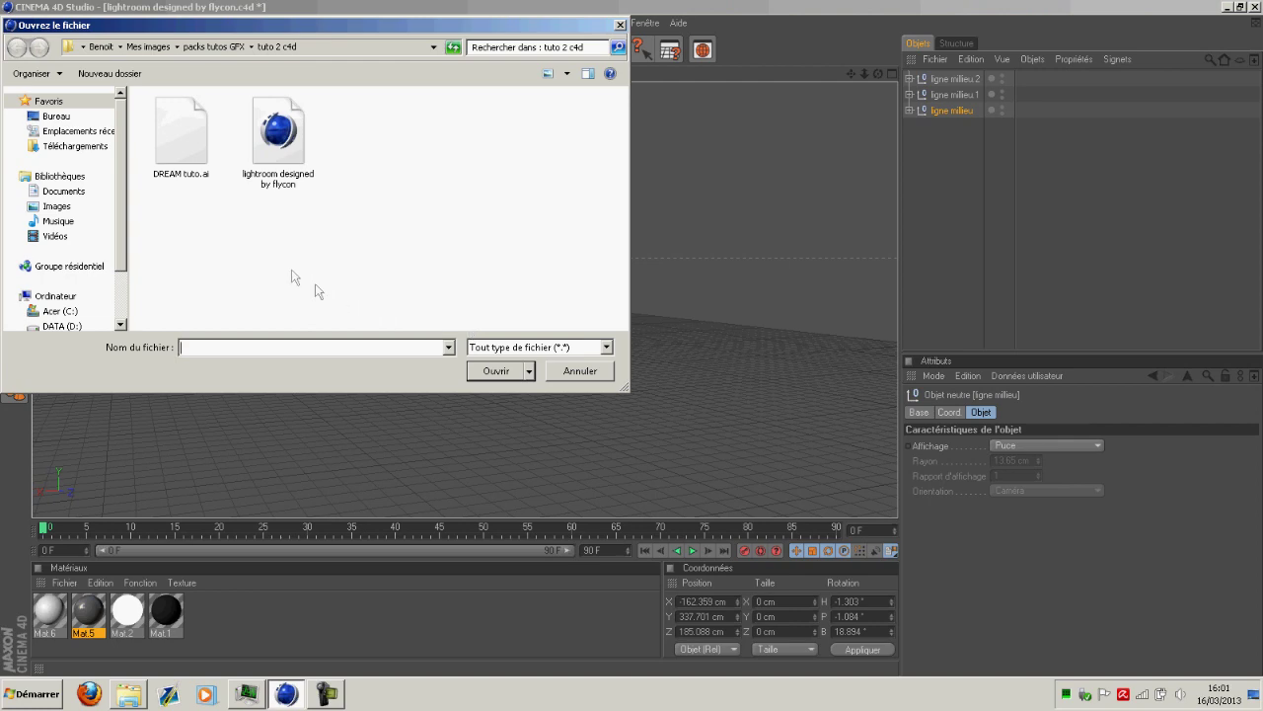
pyautogui.click(179, 150)
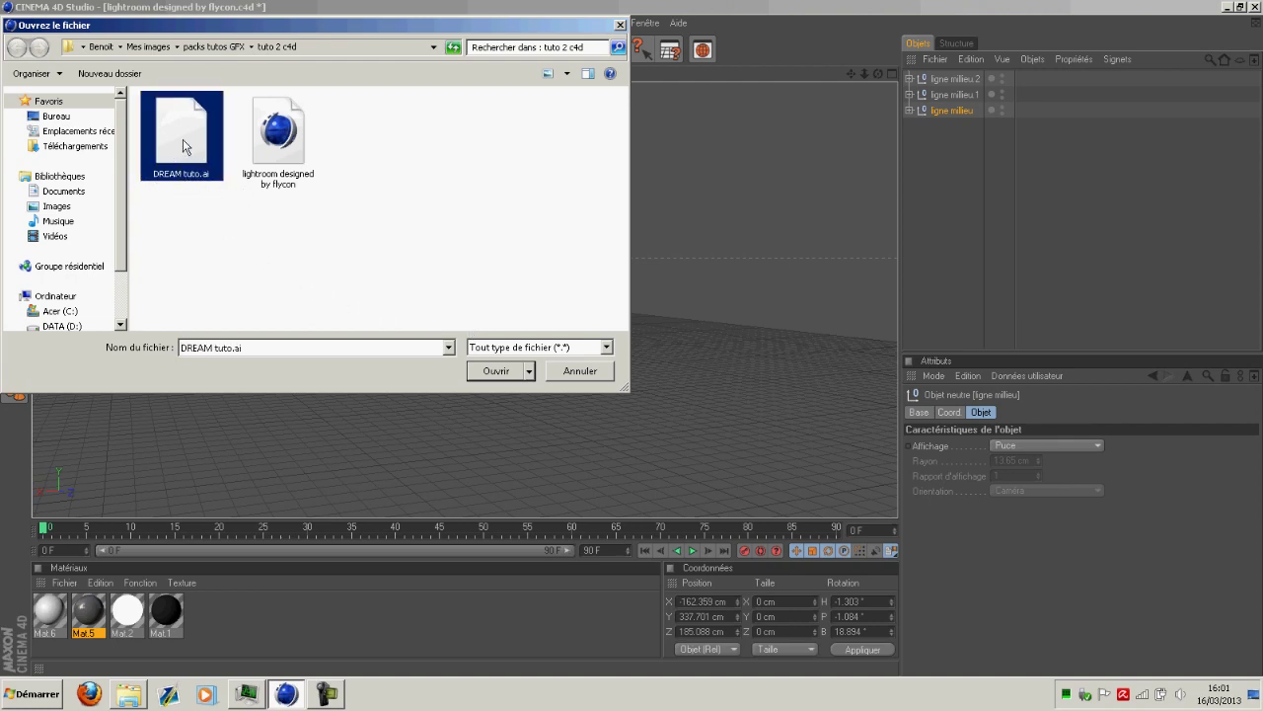
pyautogui.click(491, 371)
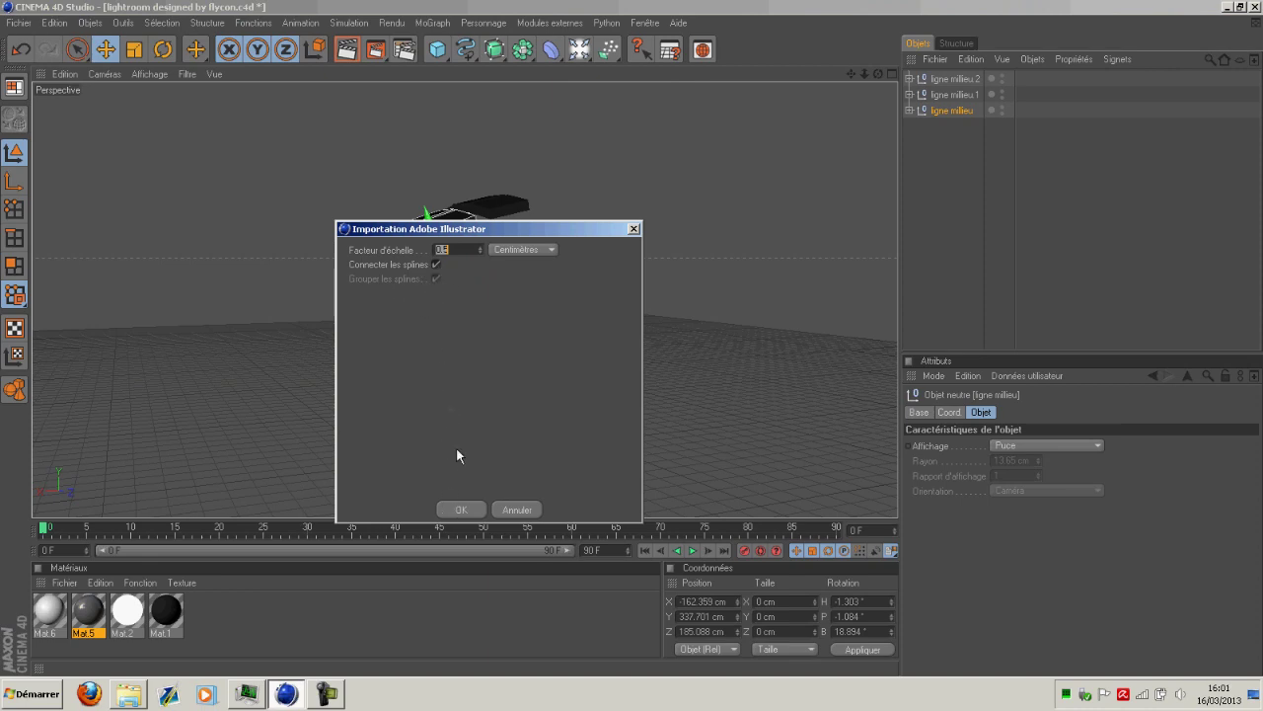
pyautogui.click(462, 509)
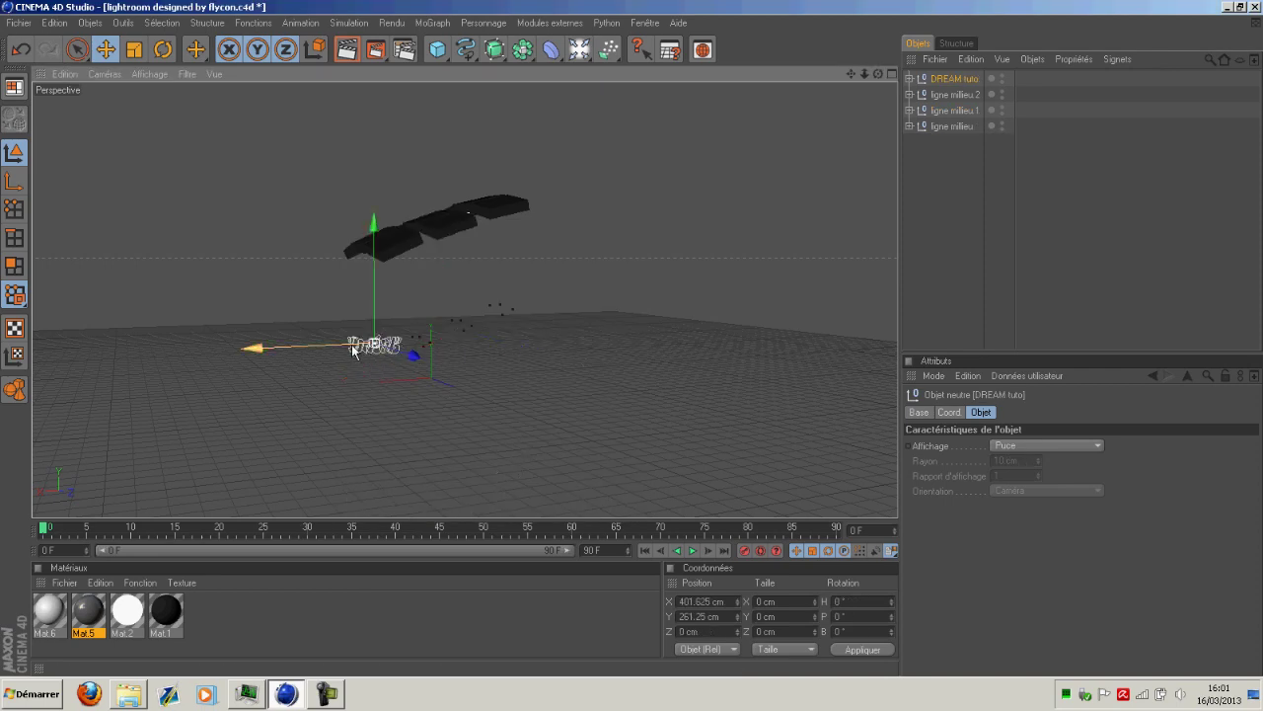
# Step: Examine the merged DREAM lettering up close and its position relative to the light panels in the perspective view
pyautogui.scroll(4, 508, 327)
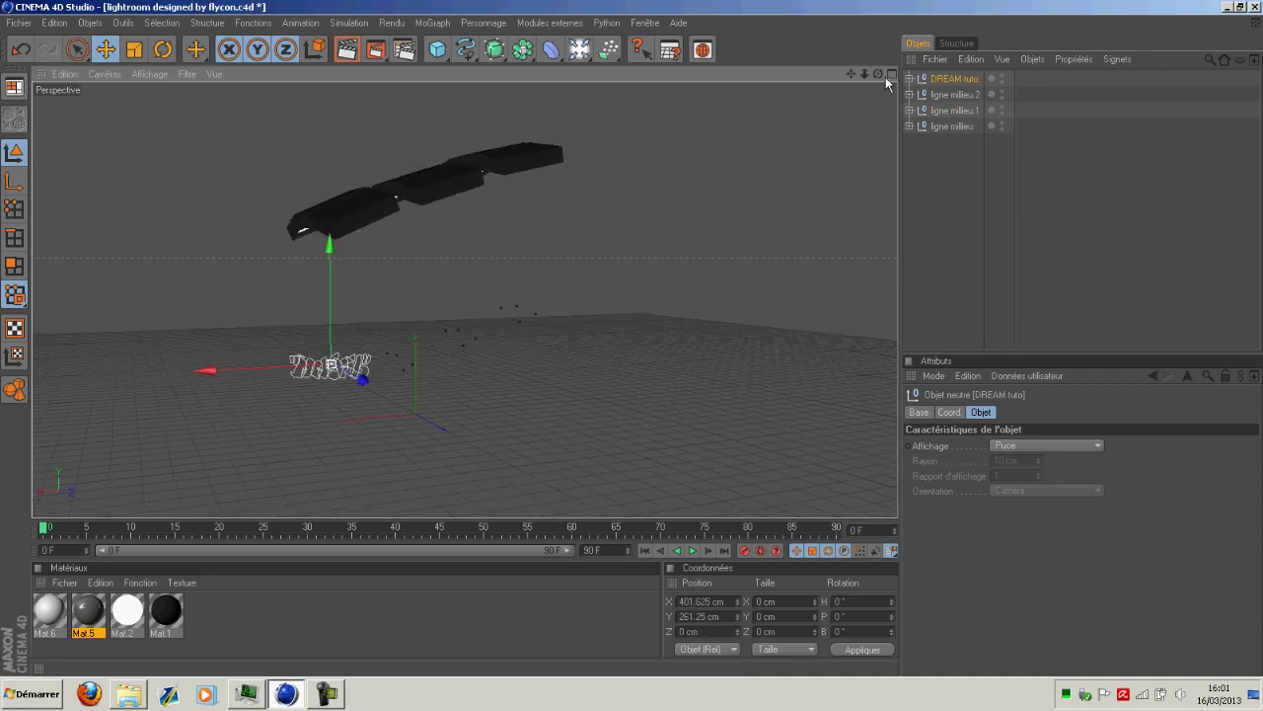
pyautogui.moveTo(874, 74); pyautogui.dragTo(938, 79)
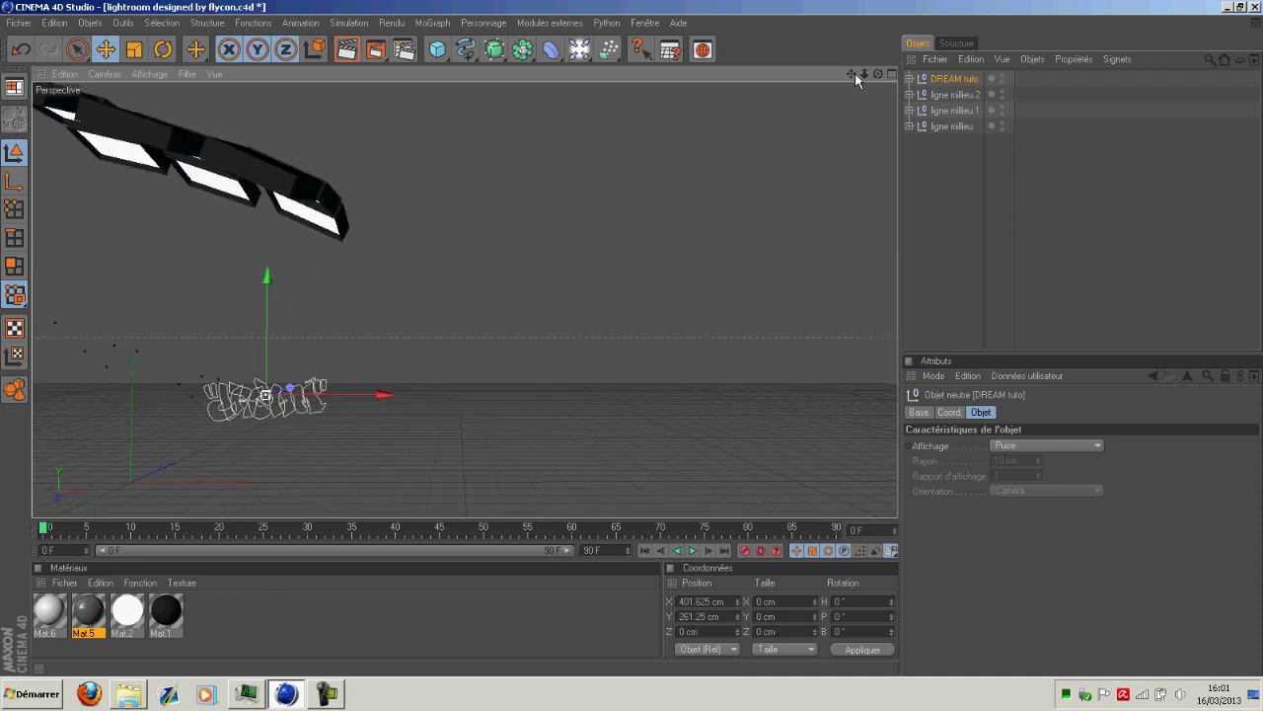
pyautogui.moveTo(852, 74); pyautogui.dragTo(1026, 73)
pyautogui.scroll(10, 678, 195)
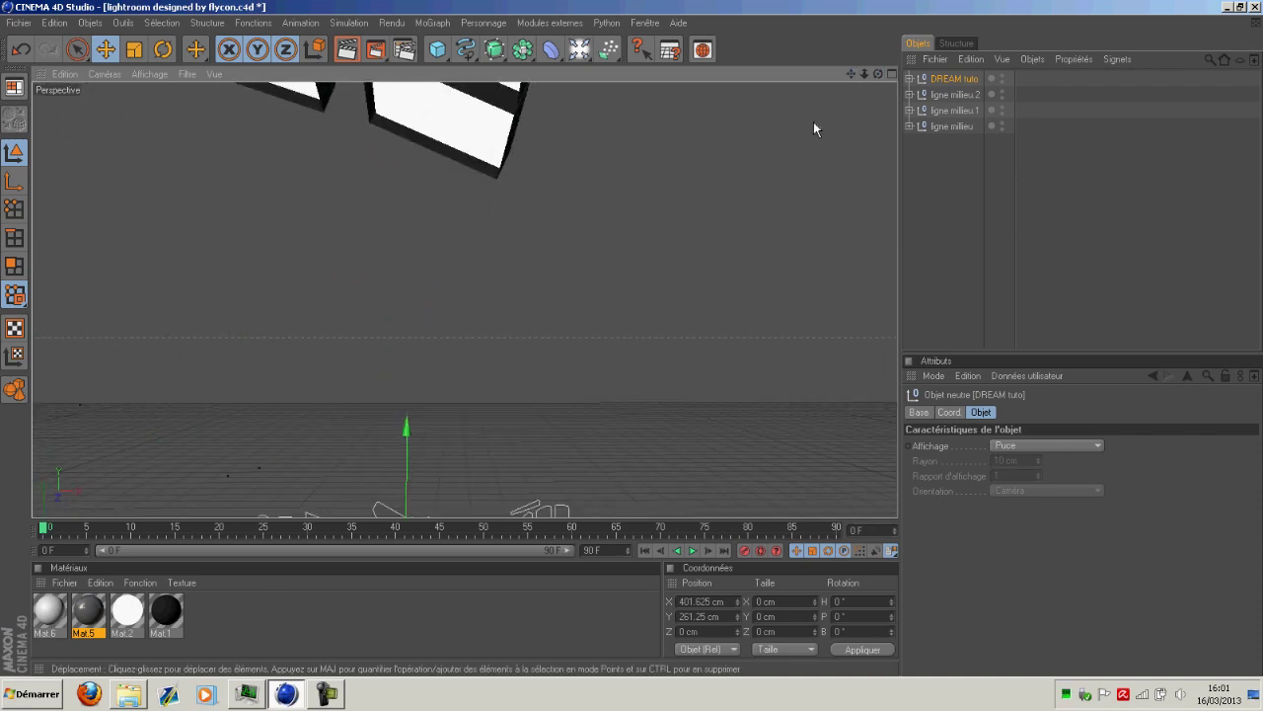
pyautogui.moveTo(851, 74); pyautogui.dragTo(920, 4)
pyautogui.scroll(4, 537, 308)
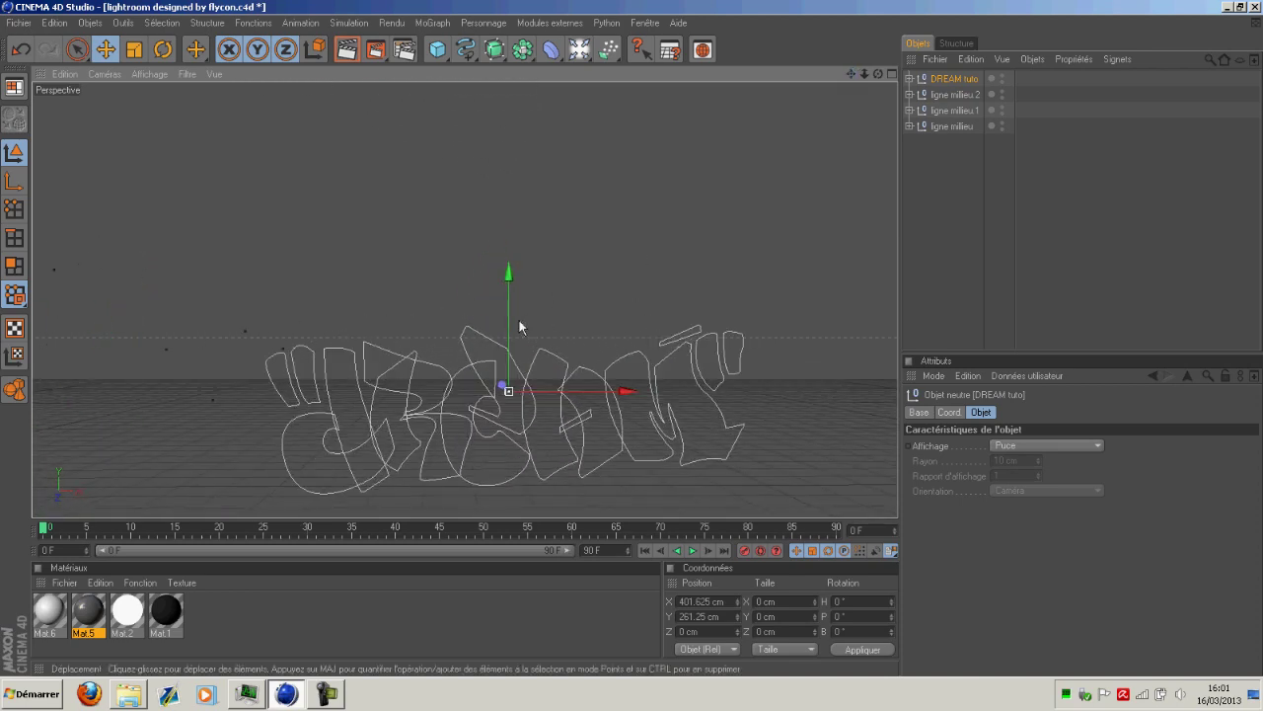
pyautogui.scroll(-10, 468, 379)
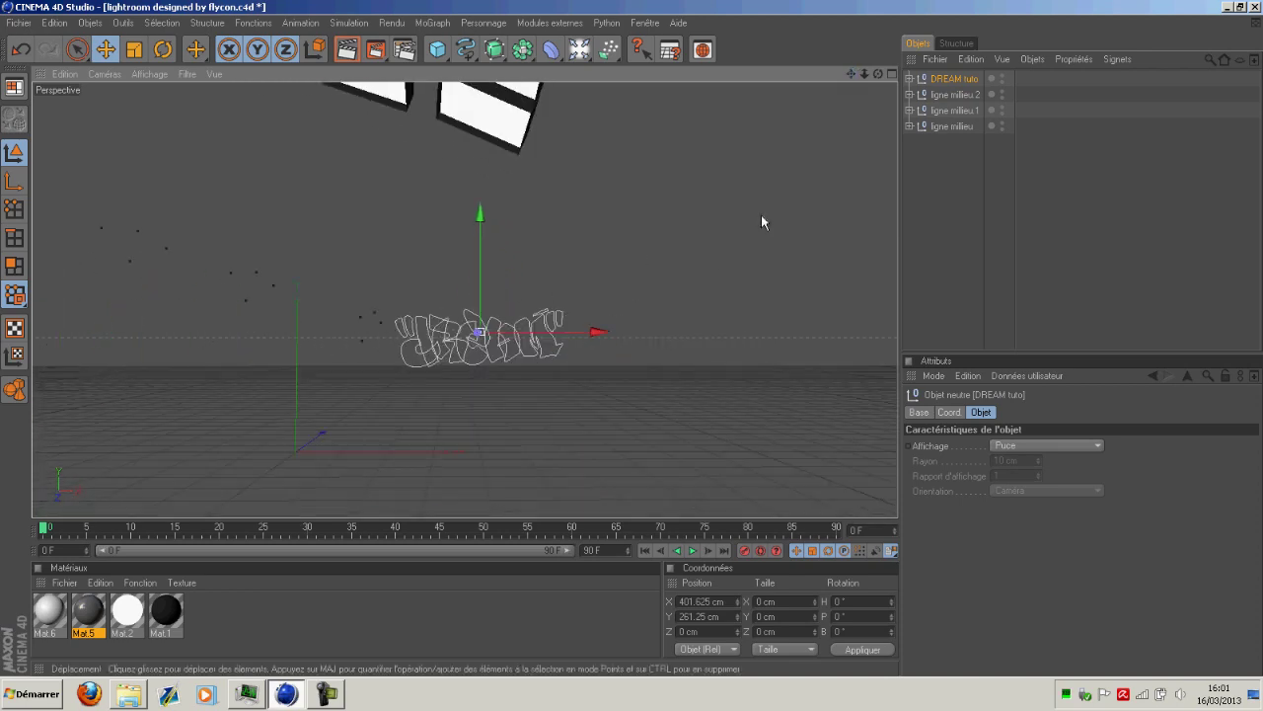
pyautogui.moveTo(877, 74); pyautogui.dragTo(877, 104)
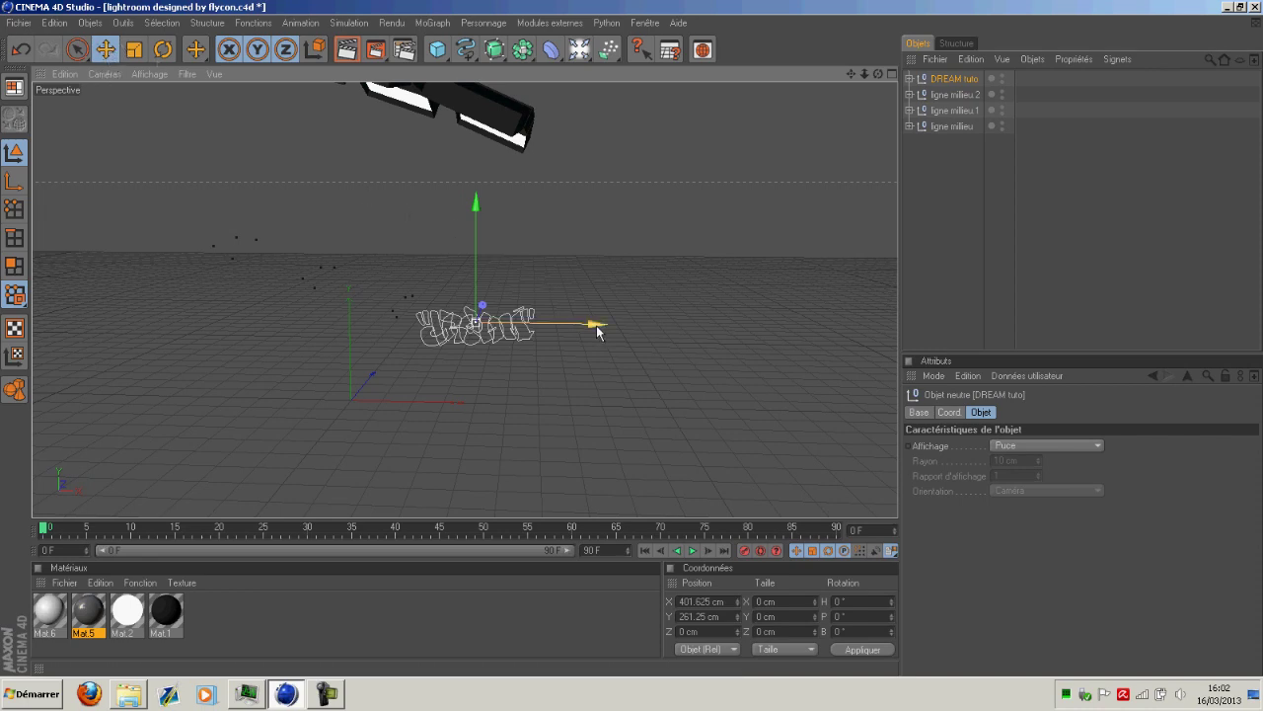
# Step: Move the DREAM tuto lettering along its X axis to about -195.7 cm
pyautogui.moveTo(596, 325); pyautogui.dragTo(523, 324)
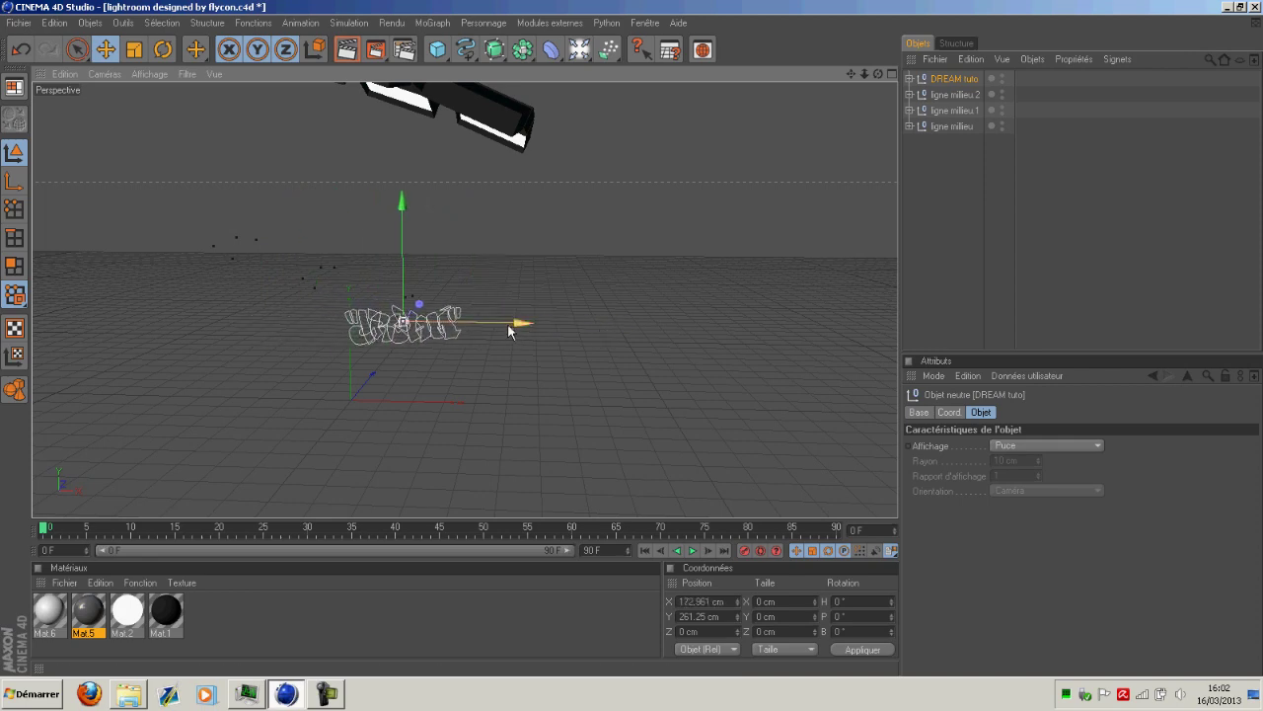
pyautogui.moveTo(523, 323); pyautogui.dragTo(406, 319)
pyautogui.moveTo(877, 74)
pyautogui.mouseDown()
pyautogui.moveTo(1145, 96)
pyautogui.moveTo(913, 87)
pyautogui.moveTo(947, 98)
pyautogui.moveTo(847, 77)
pyautogui.moveTo(903, 91)
pyautogui.moveTo(898, 69)
pyautogui.mouseUp()
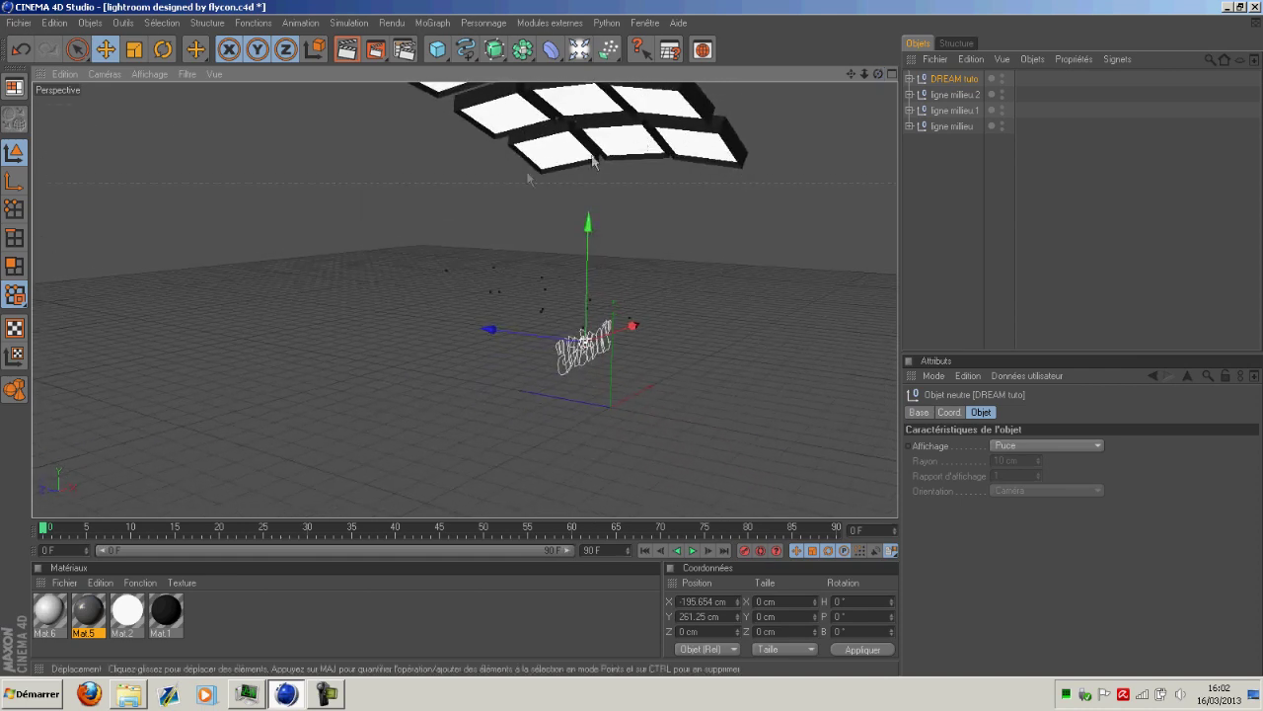
# Step: Scale the DREAM tuto lettering up uniformly to about one and a half times its size, undoing a trial stretch along X
pyautogui.click(134, 50)
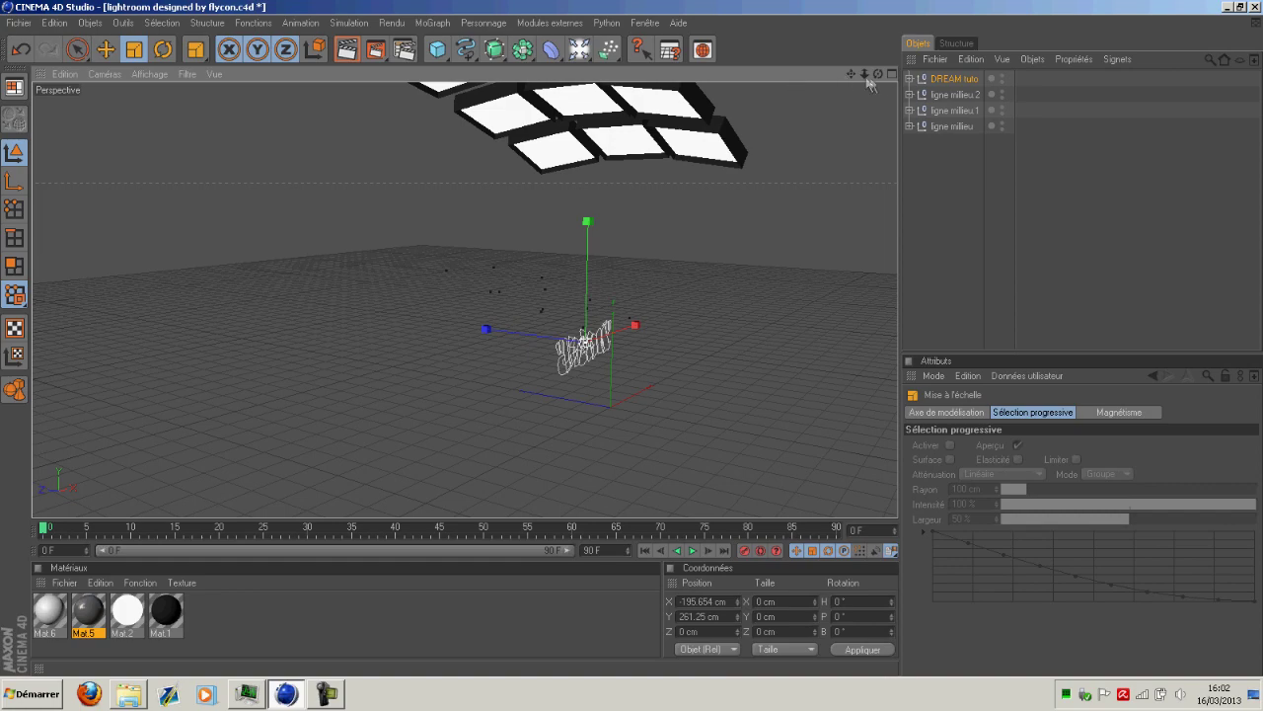
pyautogui.moveTo(877, 73); pyautogui.dragTo(772, 67)
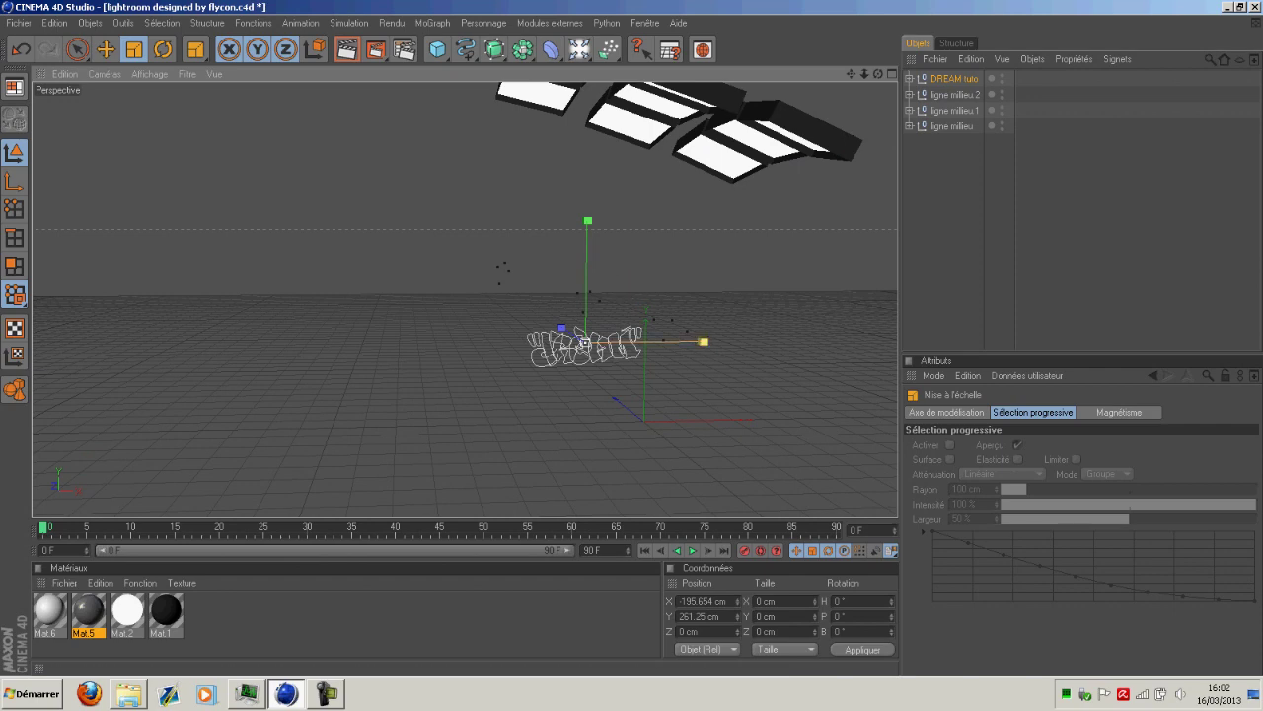
pyautogui.moveTo(703, 341); pyautogui.dragTo(703, 342)
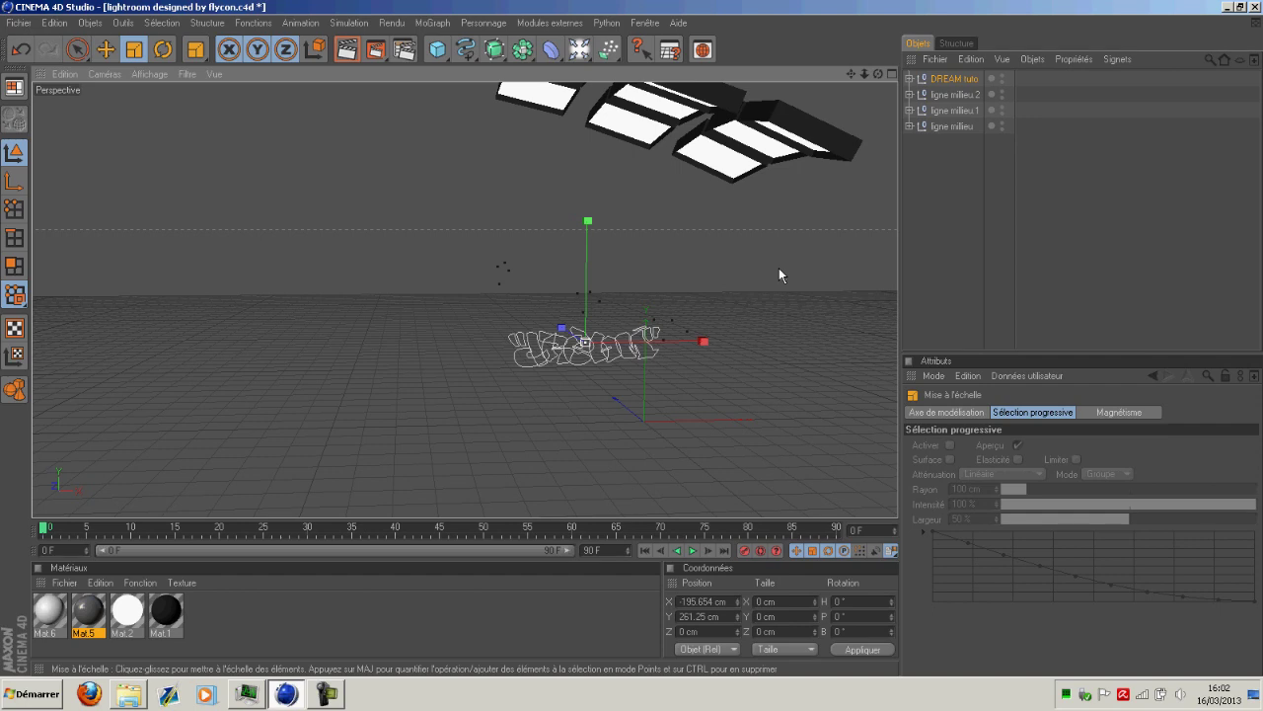
pyautogui.hotkey('ctrl', 'z')
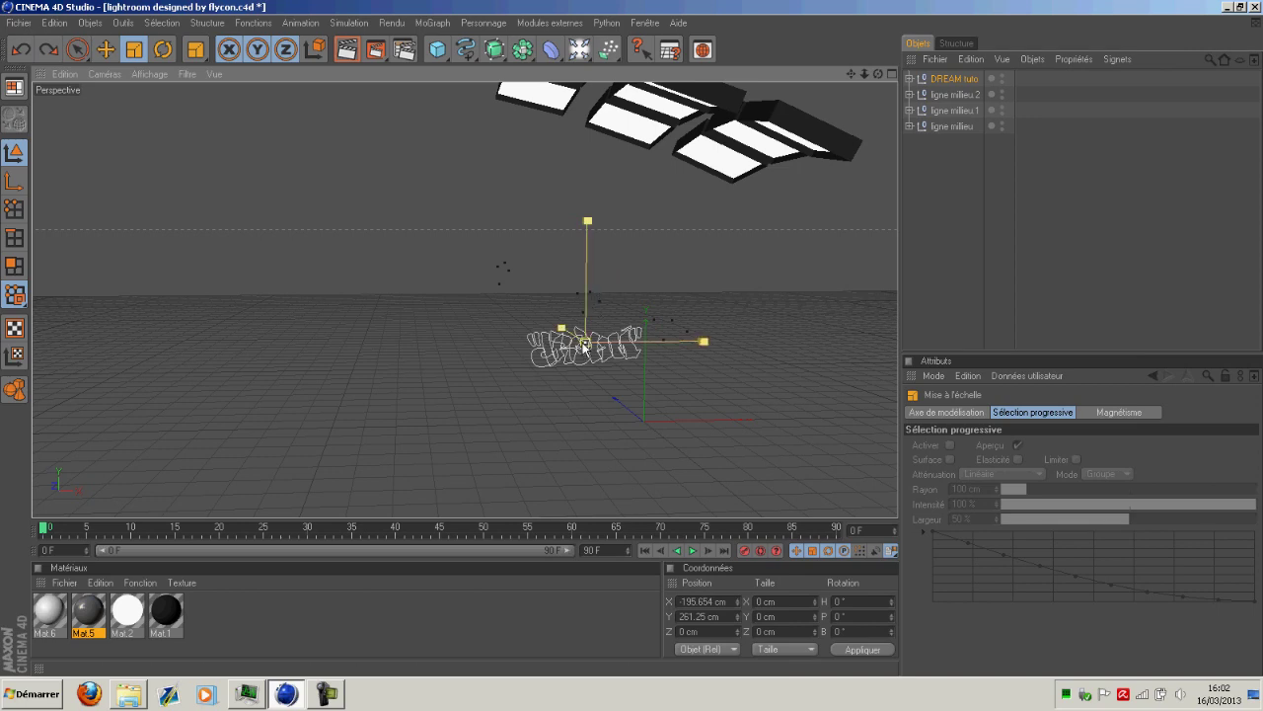
pyautogui.moveTo(585, 343); pyautogui.dragTo(530, 350)
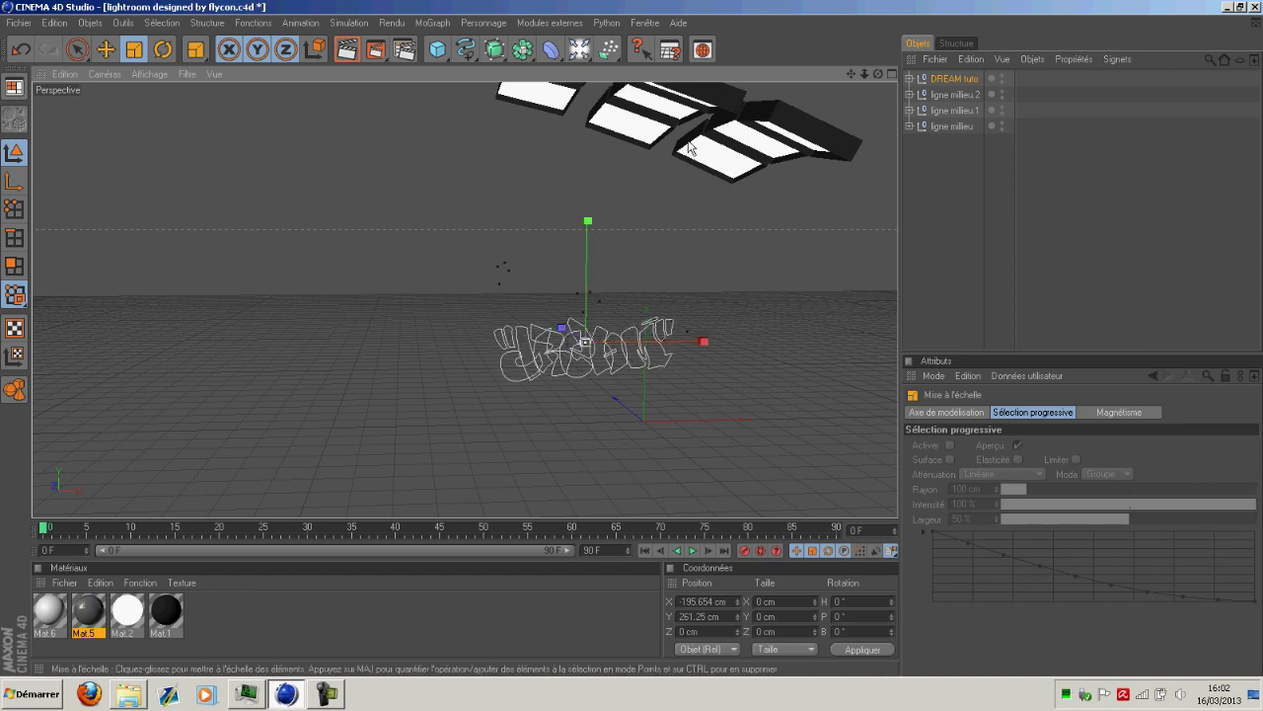
# Step: Rotate the DREAM tuto lettering about 90° in heading around its vertical axis
pyautogui.moveTo(877, 74)
pyautogui.mouseDown()
pyautogui.moveTo(1066, 77)
pyautogui.moveTo(873, 129)
pyautogui.moveTo(875, 187)
pyautogui.moveTo(878, 74)
pyautogui.mouseUp()
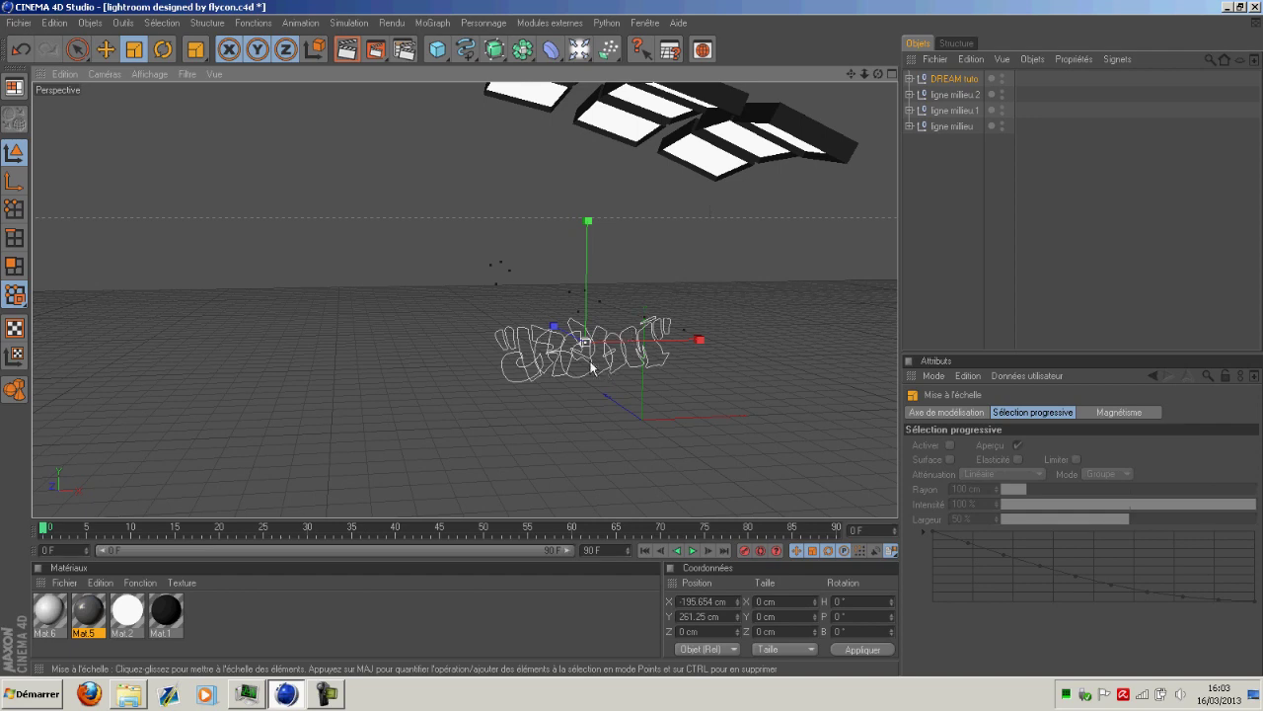
pyautogui.click(164, 50)
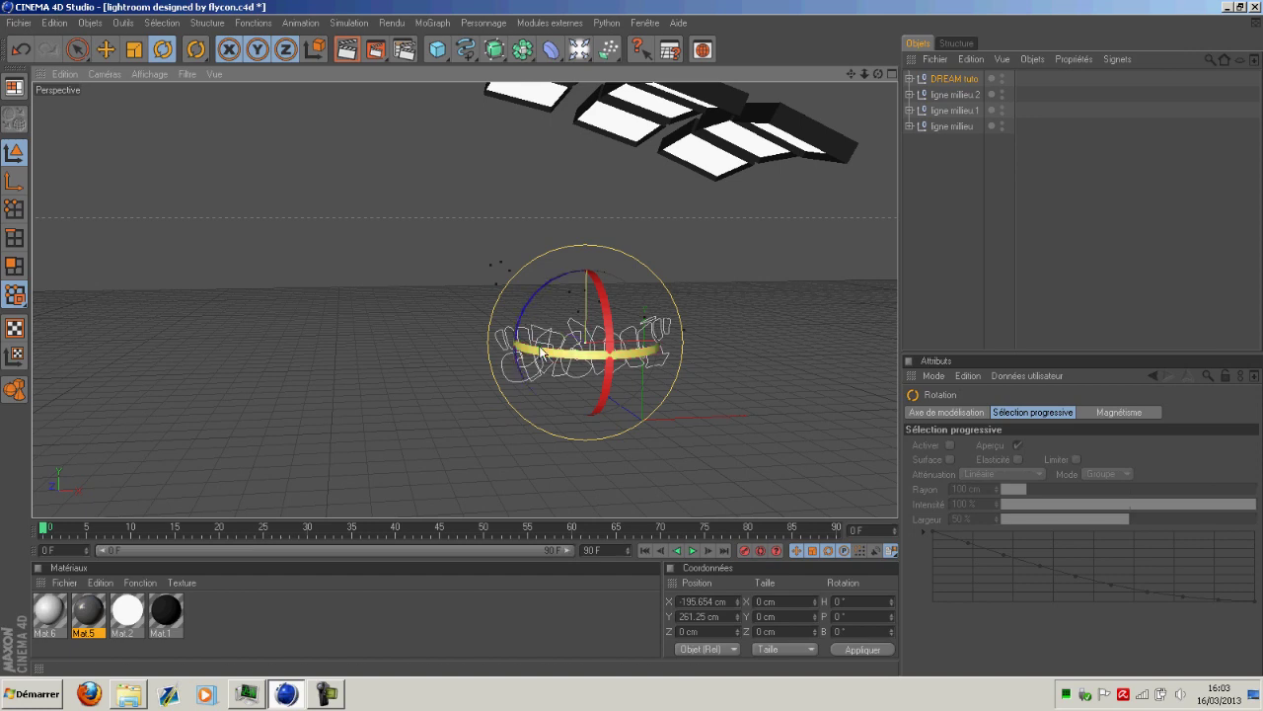
pyautogui.moveTo(541, 351); pyautogui.dragTo(626, 352)
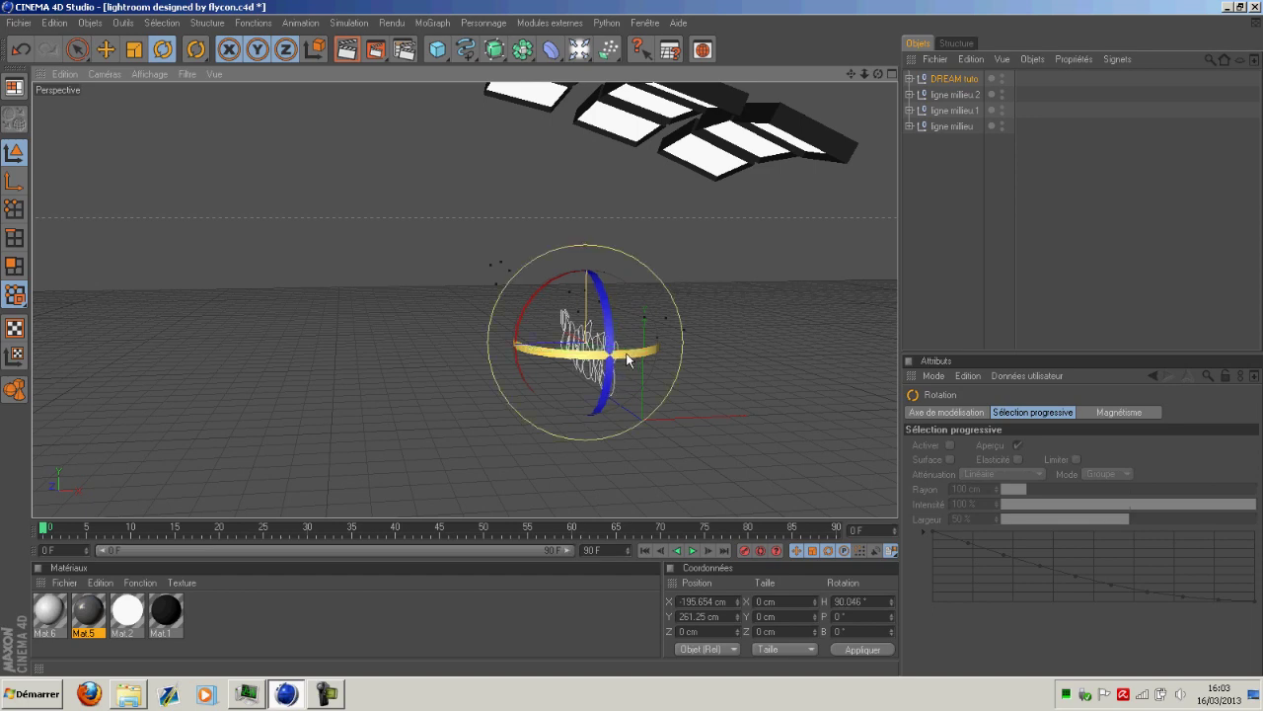
# Step: Move the DREAM tuto lettering beneath the light panels, to about X -318.6 cm, Y 365.3 cm and Z 291 cm
pyautogui.click(104, 49)
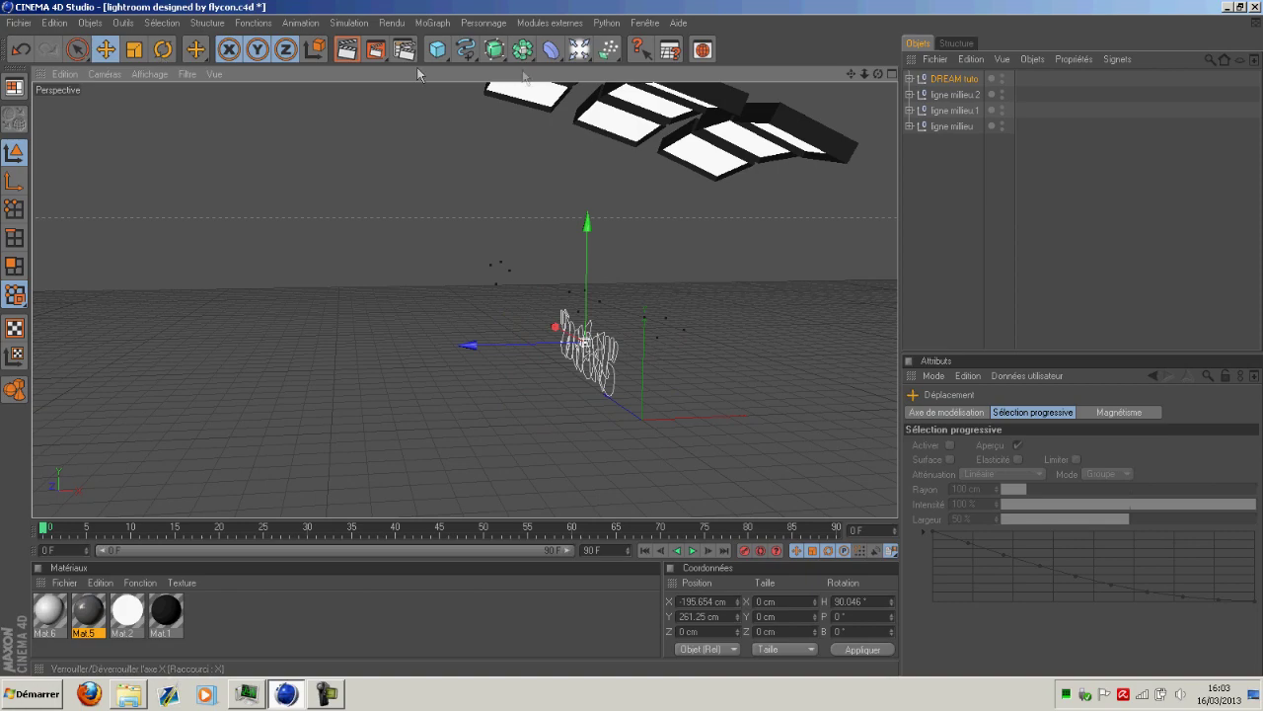
pyautogui.moveTo(878, 74)
pyautogui.mouseDown()
pyautogui.moveTo(819, 79)
pyautogui.moveTo(938, 79)
pyautogui.moveTo(878, 74)
pyautogui.mouseUp()
pyautogui.moveTo(471, 345); pyautogui.dragTo(430, 346)
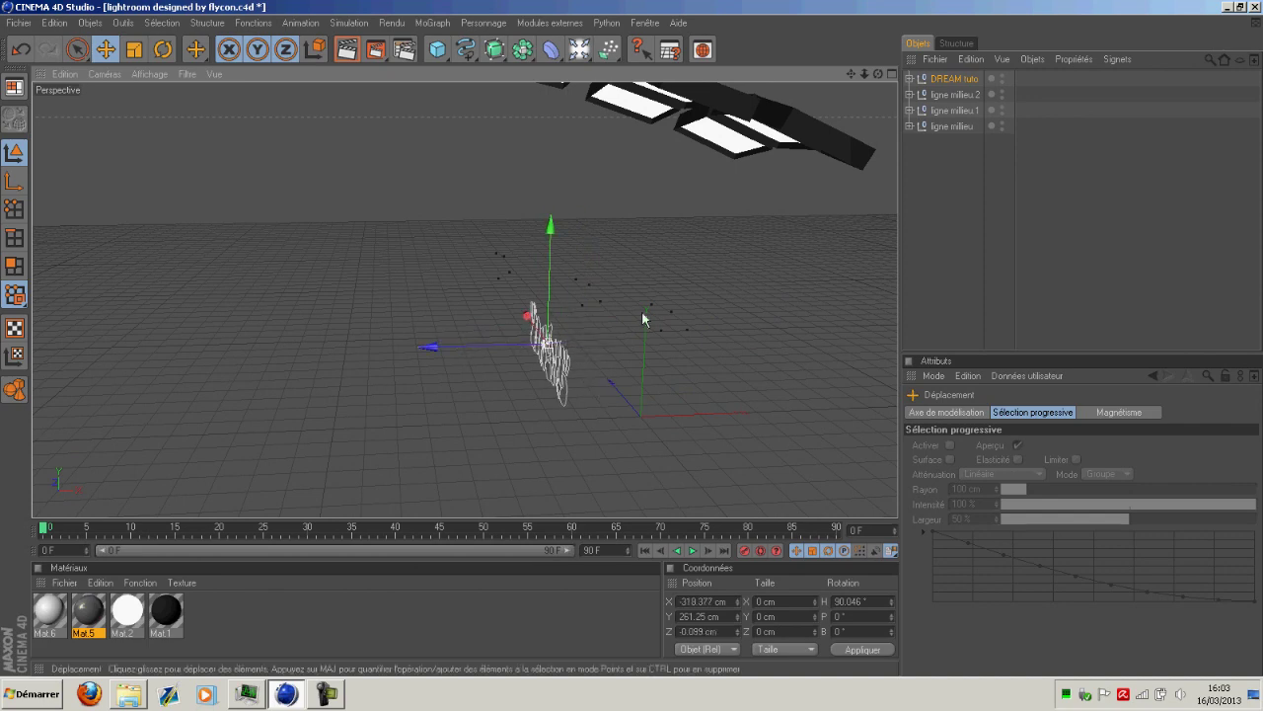
pyautogui.moveTo(877, 74); pyautogui.dragTo(878, 74)
pyautogui.scroll(-4, 763, 166)
pyautogui.moveTo(622, 330); pyautogui.dragTo(678, 332)
pyautogui.moveTo(579, 308); pyautogui.dragTo(579, 285)
pyautogui.moveTo(699, 309); pyautogui.dragTo(707, 308)
pyautogui.moveTo(877, 74); pyautogui.dragTo(804, 198)
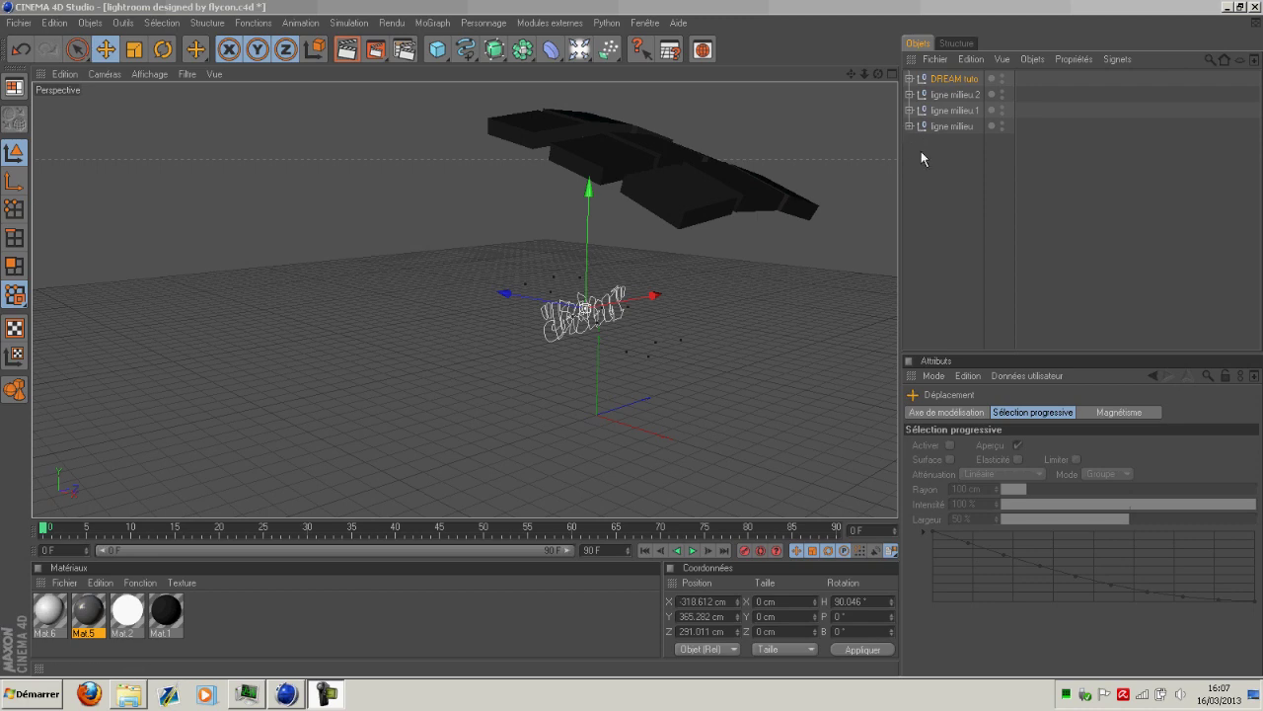
# Step: Create a null object and group ligne milieu.2, ligne milieu.1 and ligne milieu under it
pyautogui.click(437, 50)
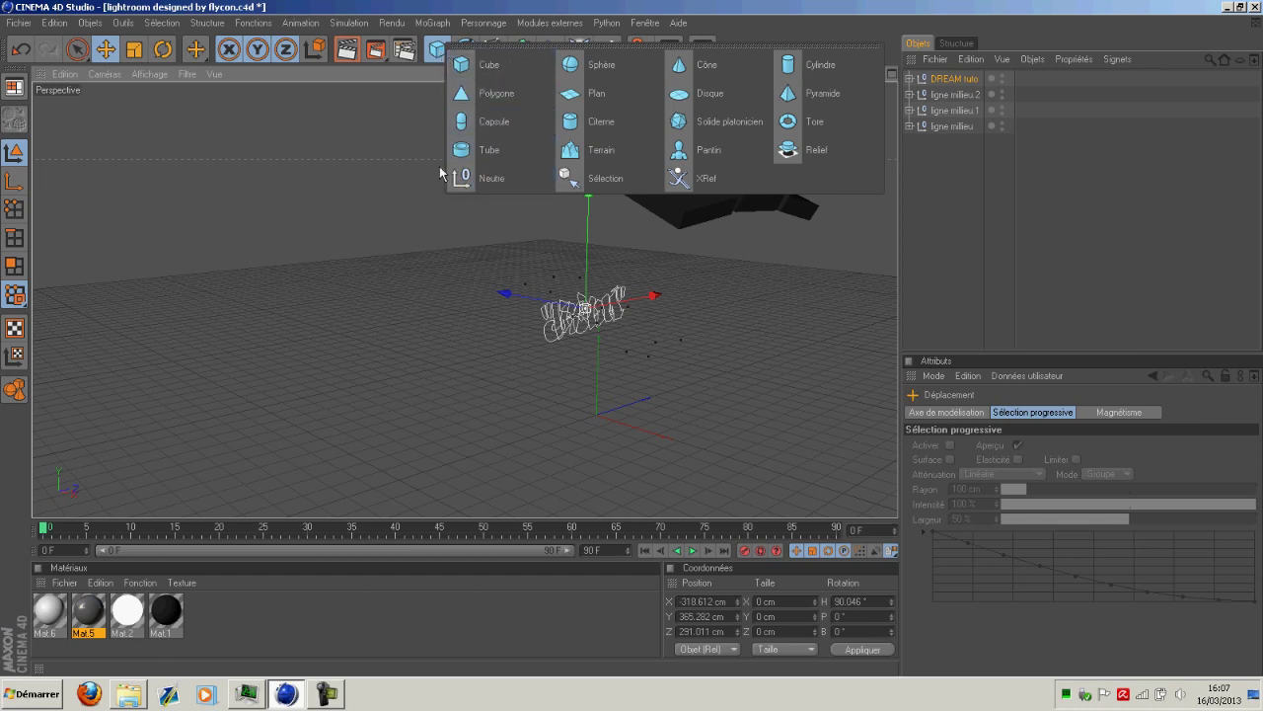
pyautogui.click(498, 178)
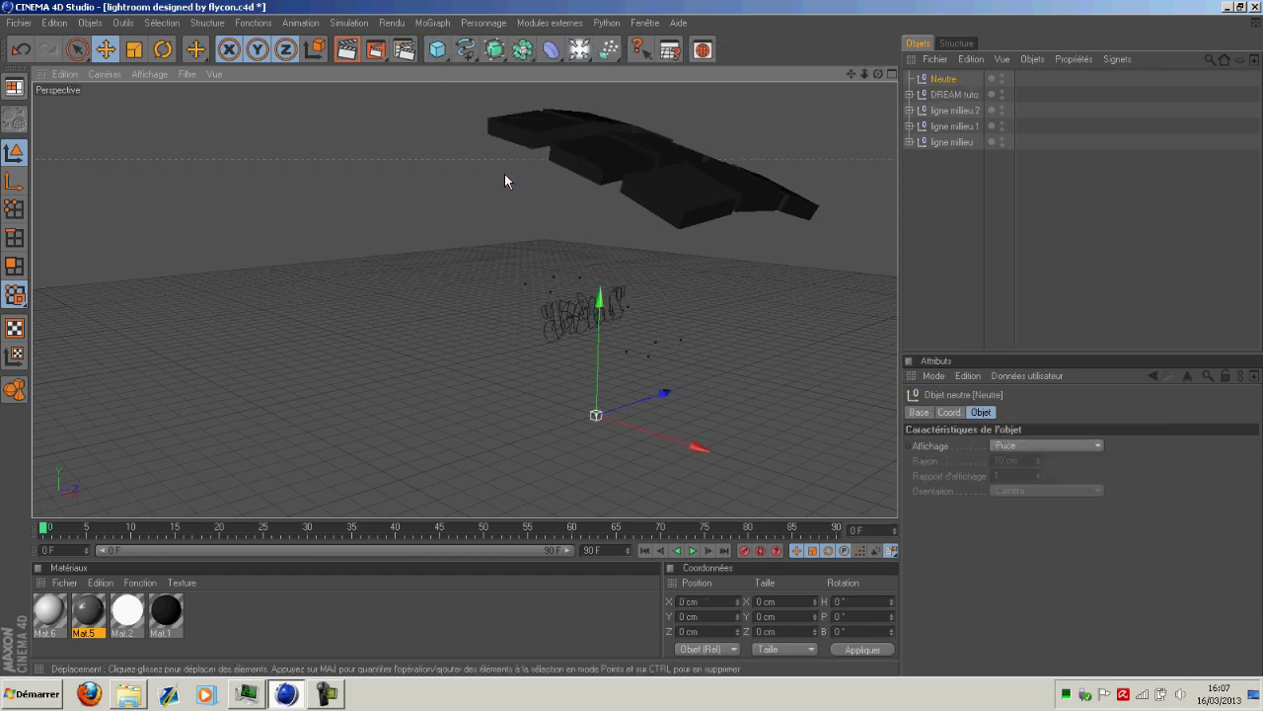
pyautogui.click(946, 110)
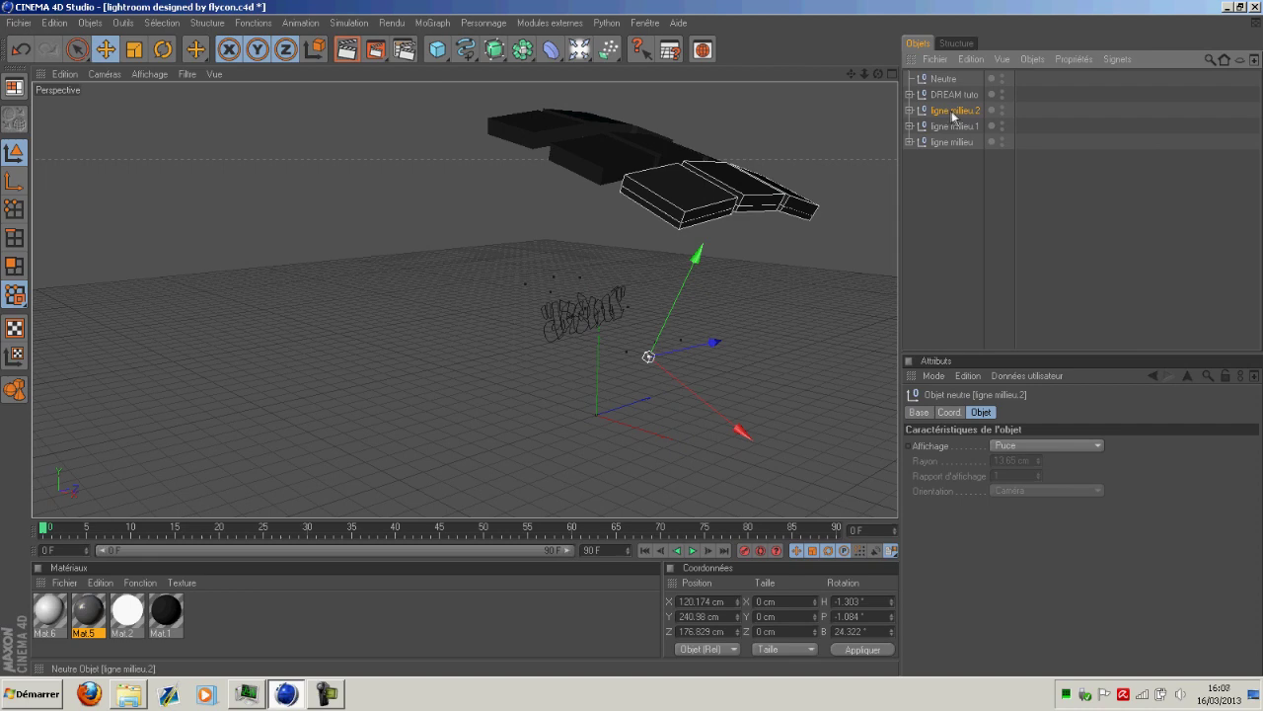
pyautogui.keyDown('ctrl'); pyautogui.click(951, 125); pyautogui.keyUp('ctrl')
pyautogui.keyDown('ctrl'); pyautogui.click(950, 142); pyautogui.keyUp('ctrl')
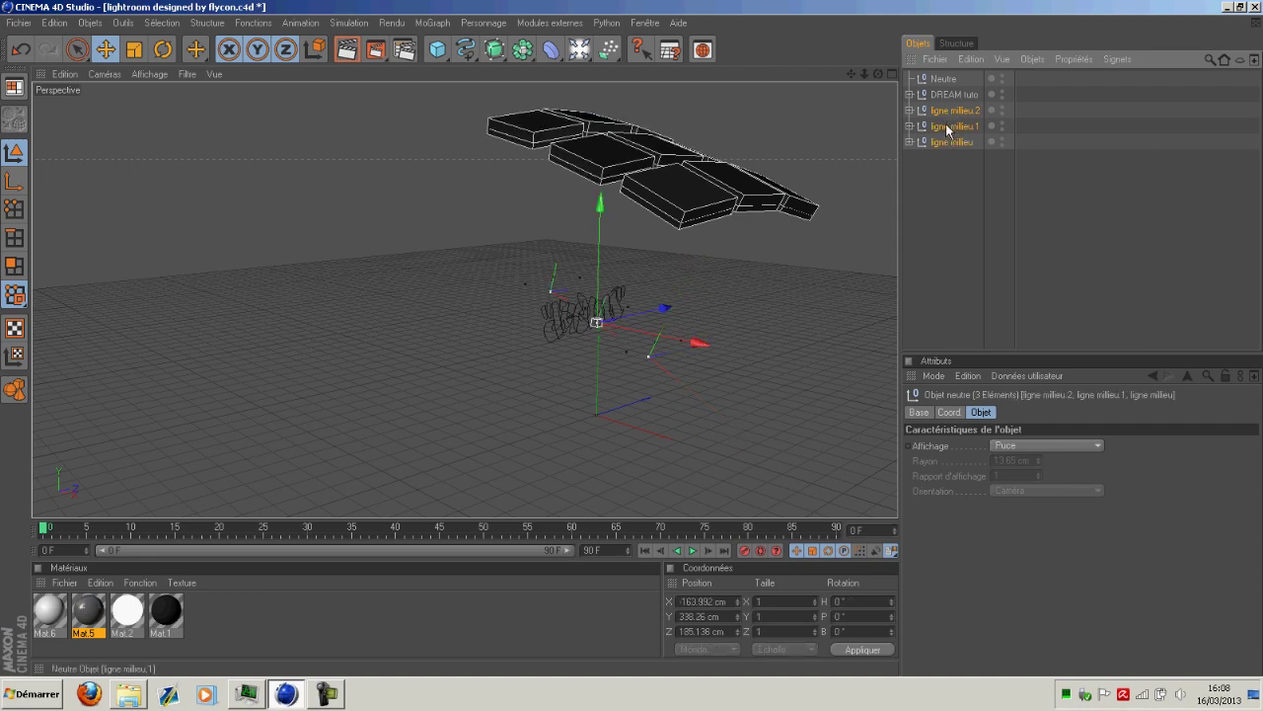
pyautogui.moveTo(947, 128); pyautogui.dragTo(950, 74)
pyautogui.moveTo(938, 75); pyautogui.dragTo(938, 77)
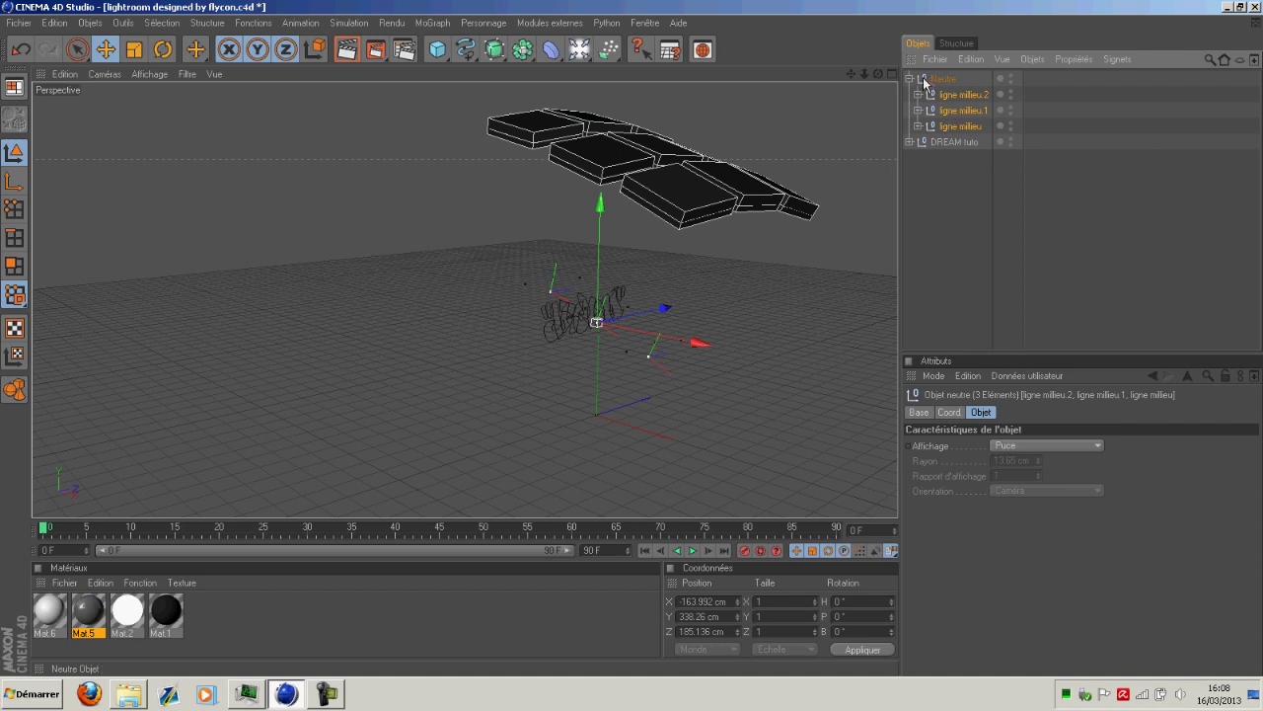
# Step: Rename the null object holding the light panel groups as lightroom and collapse its hierarchy
pyautogui.click(940, 80)
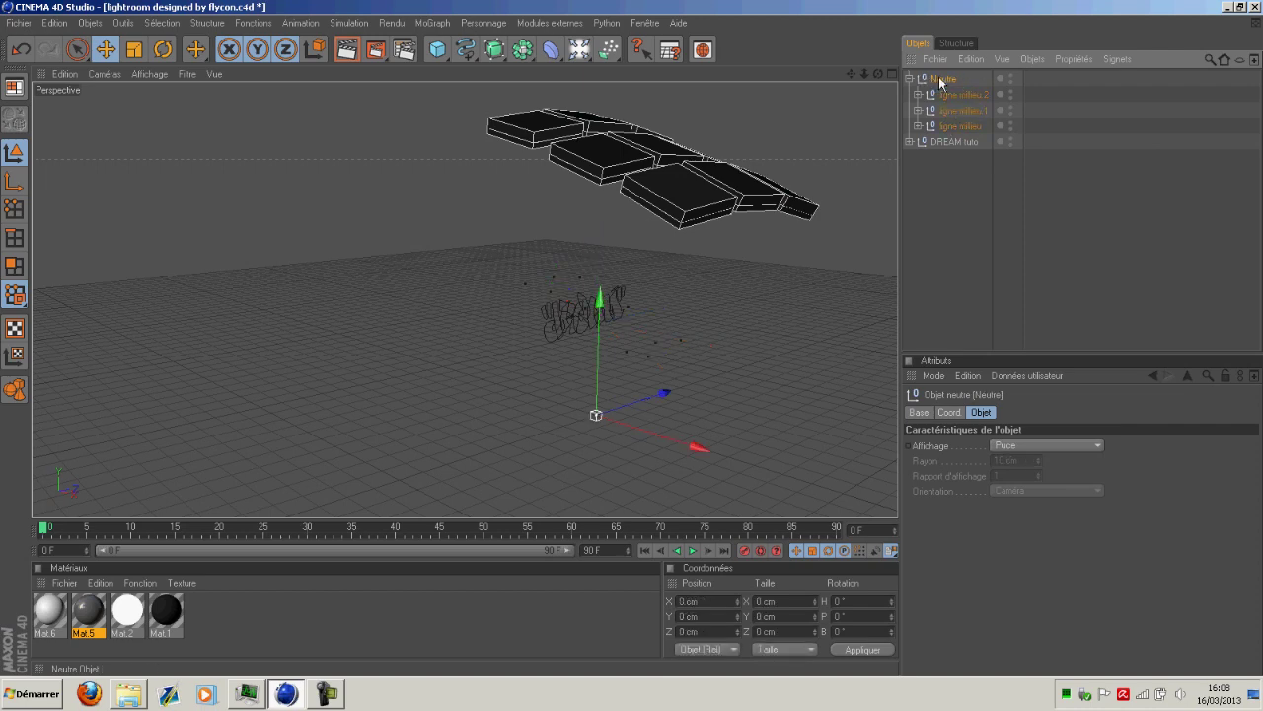
pyautogui.doubleClick(940, 80)
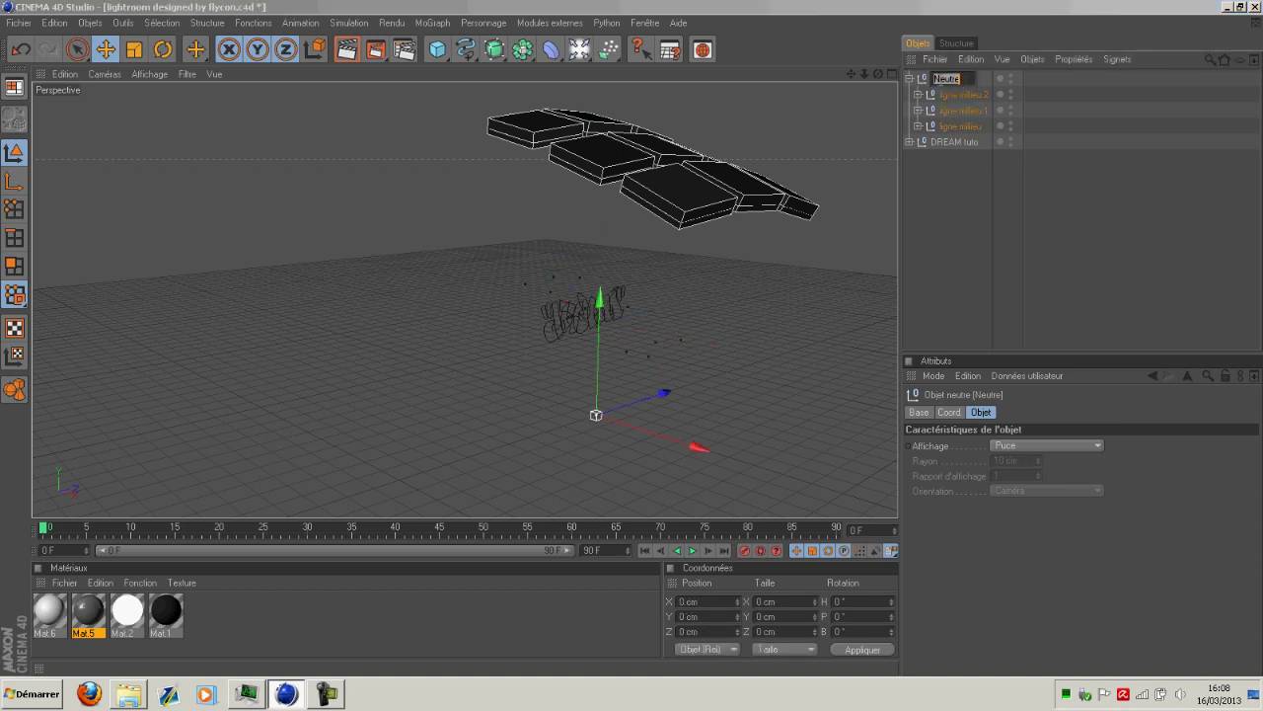
pyautogui.press('BackSpace')
pyautogui.press('Return')
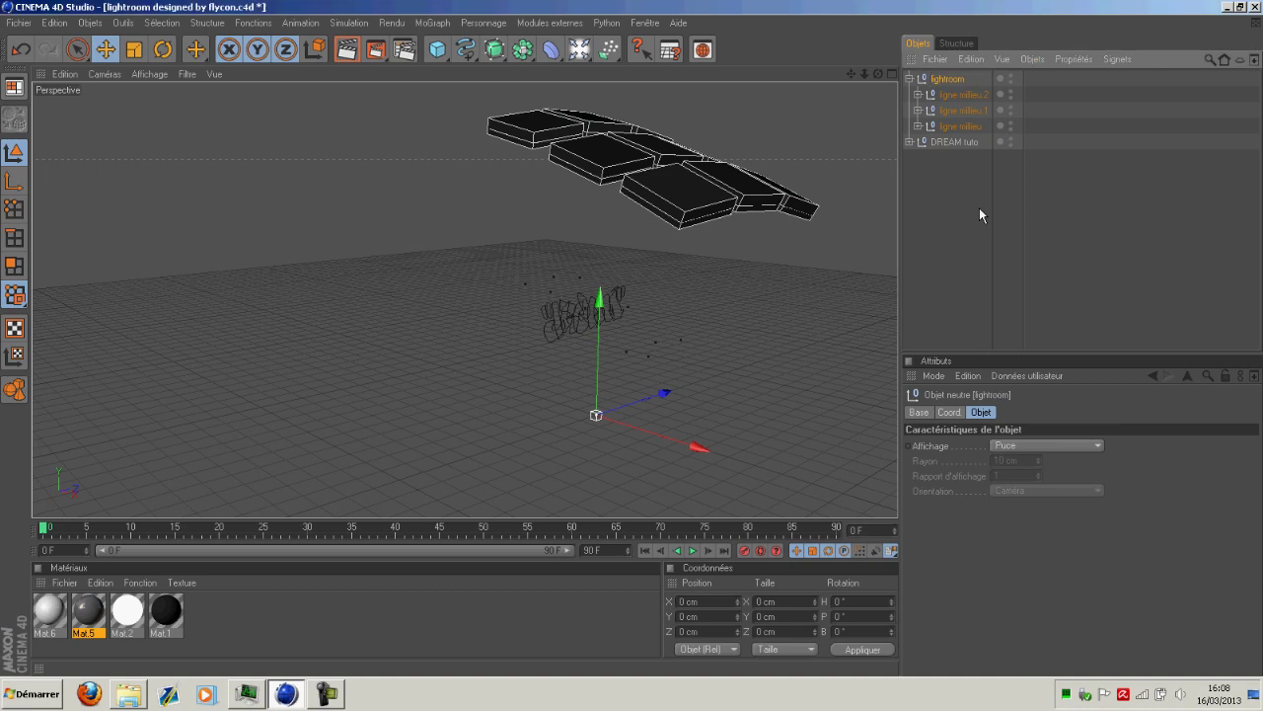
pyautogui.click(910, 79)
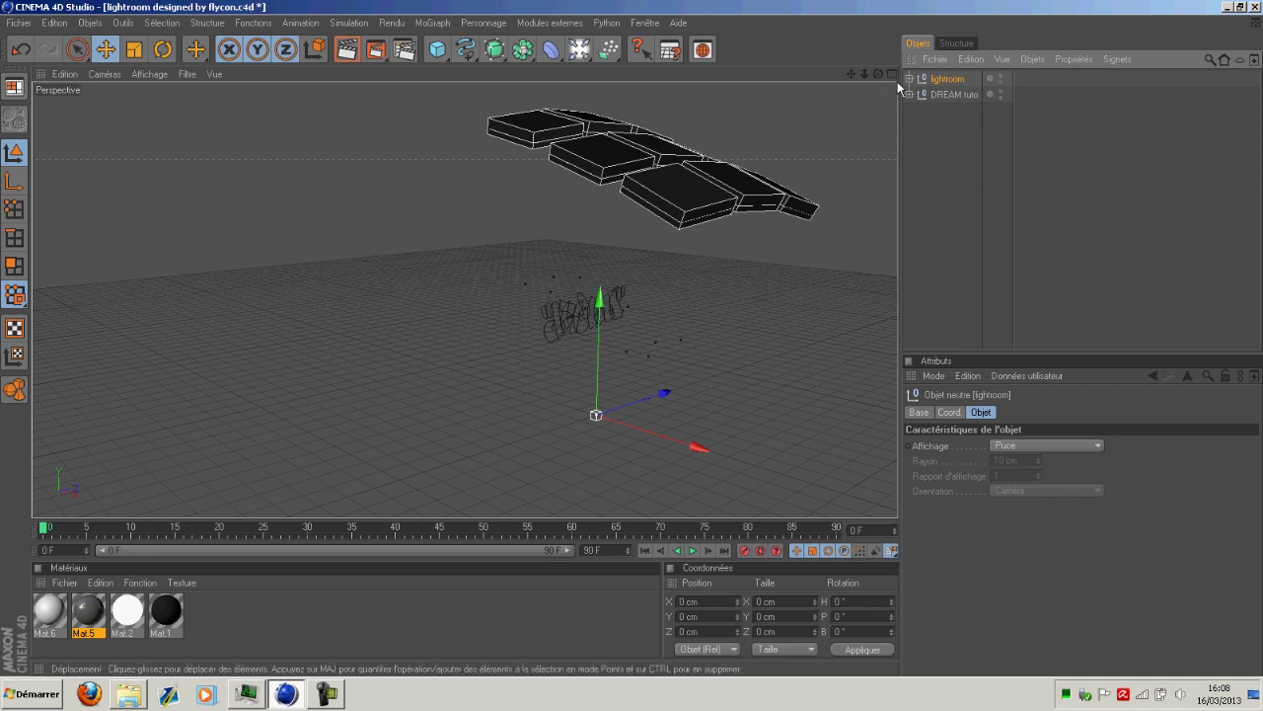
# Step: Add an Extrusion NURBS object to the scene for the lettering
pyautogui.scroll(5, 751, 188)
pyautogui.moveTo(877, 74); pyautogui.dragTo(854, 61)
pyautogui.scroll(-4, 652, 331)
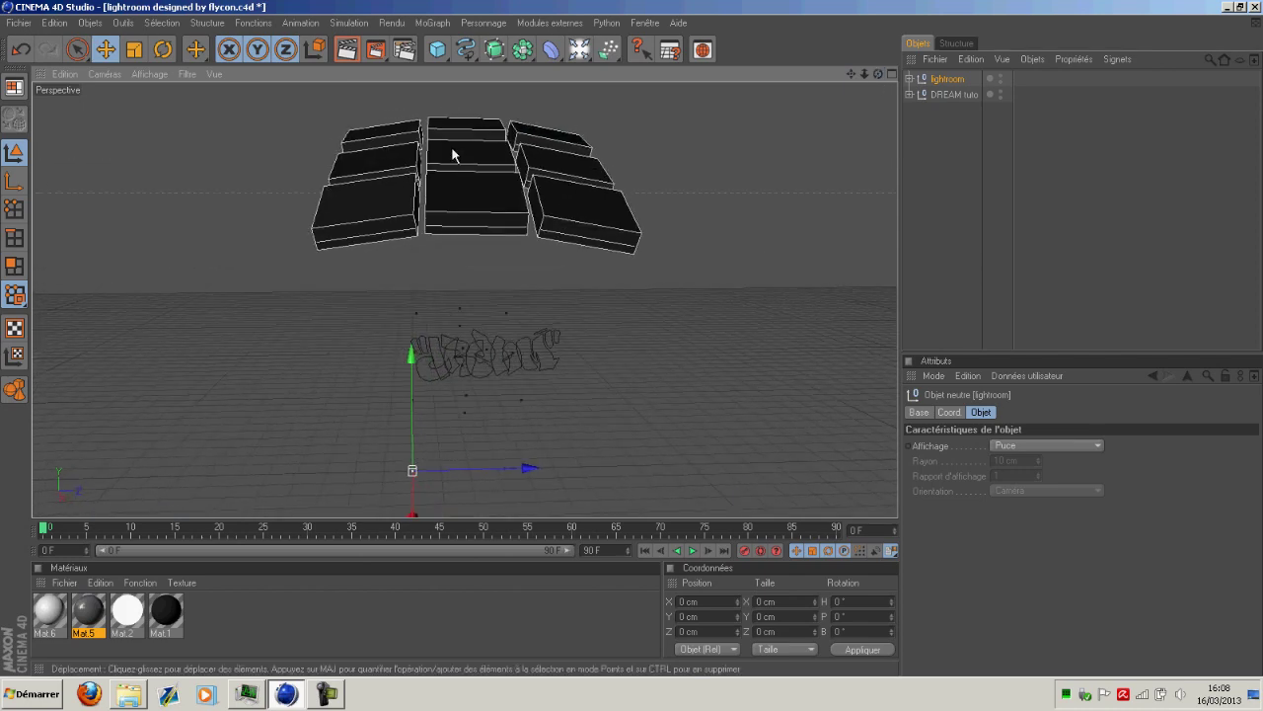
pyautogui.click(496, 54)
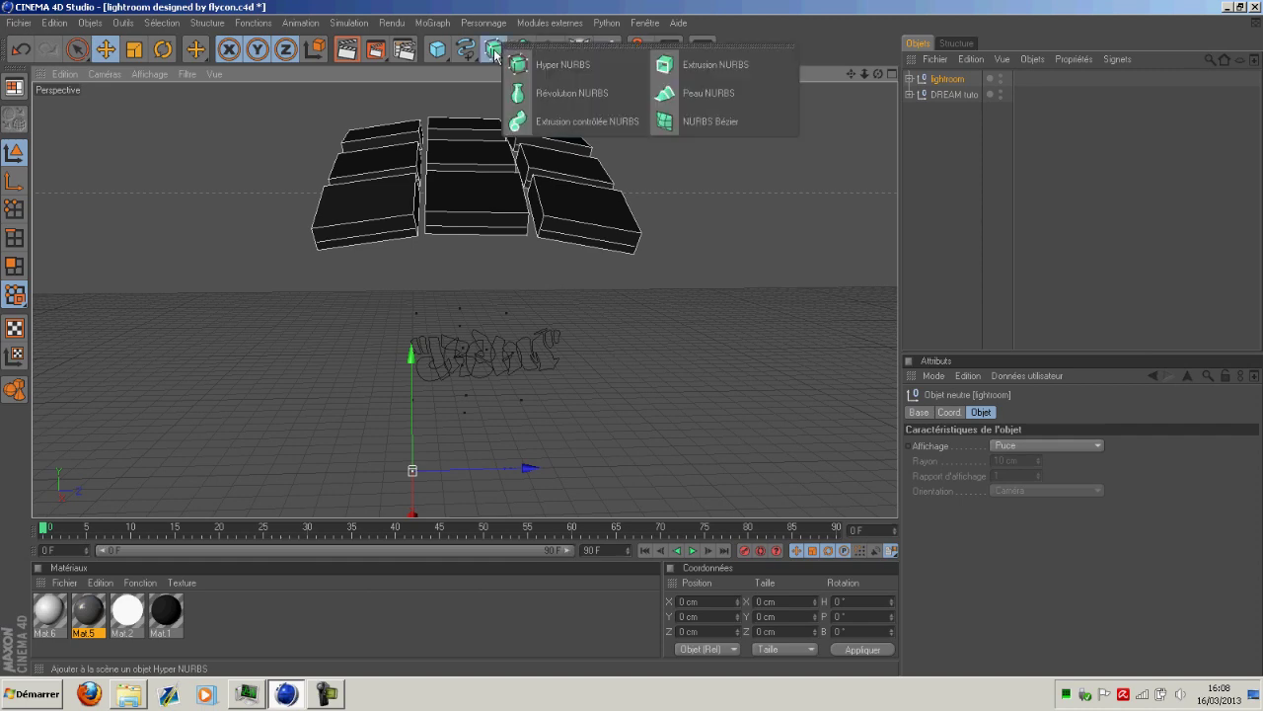
pyautogui.click(692, 65)
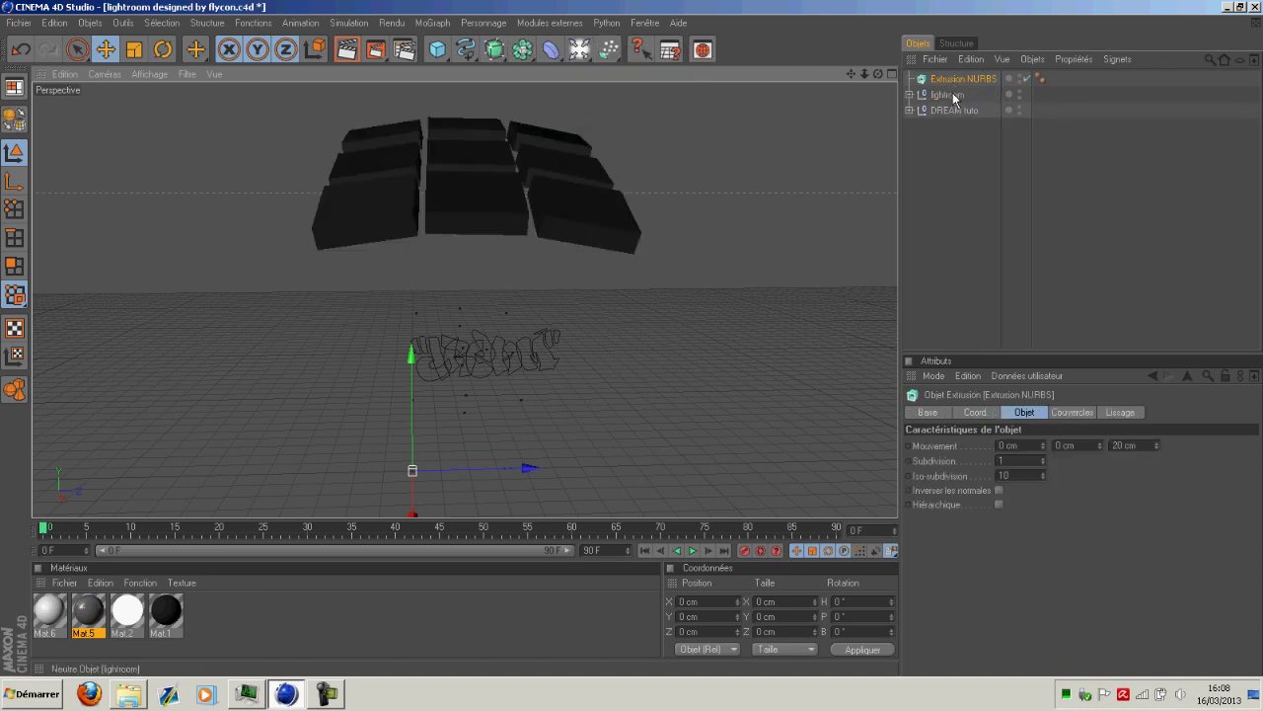
pyautogui.scroll(-3, 522, 307)
pyautogui.scroll(3, 521, 306)
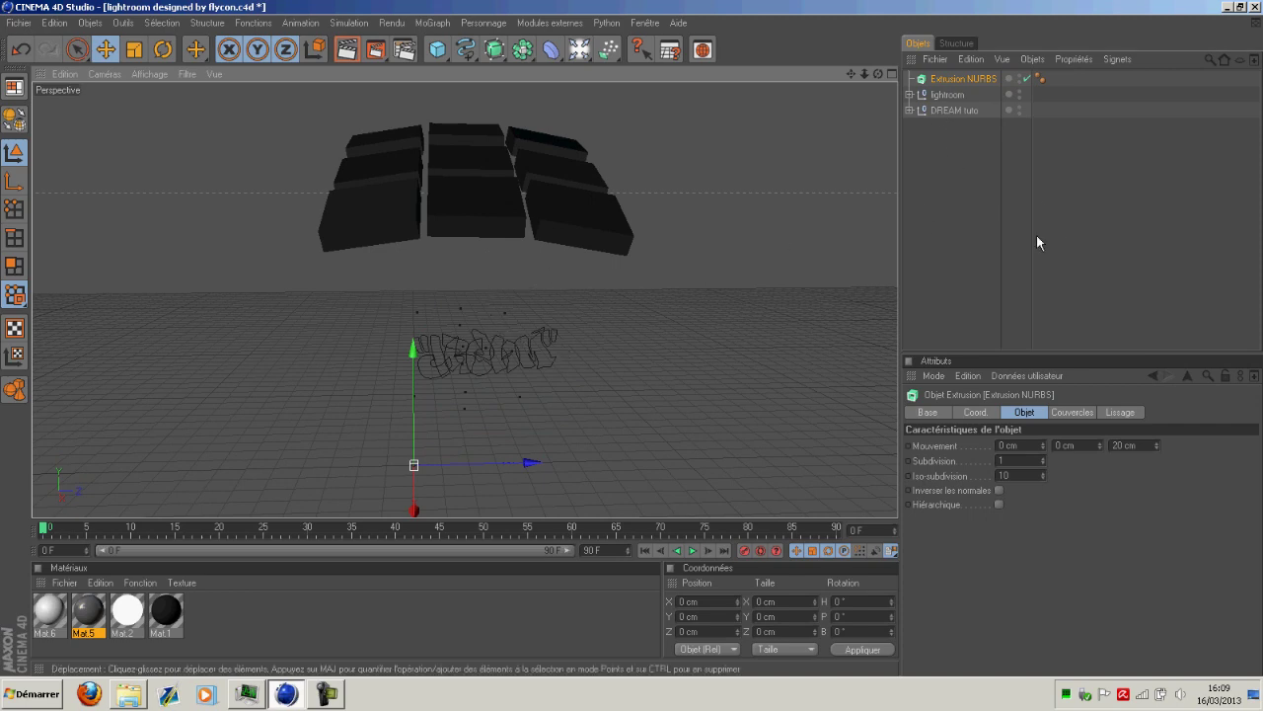
# Step: Place the DREAM tuto lettering group under the Extrusion NURBS object in the object hierarchy
pyautogui.click(943, 110)
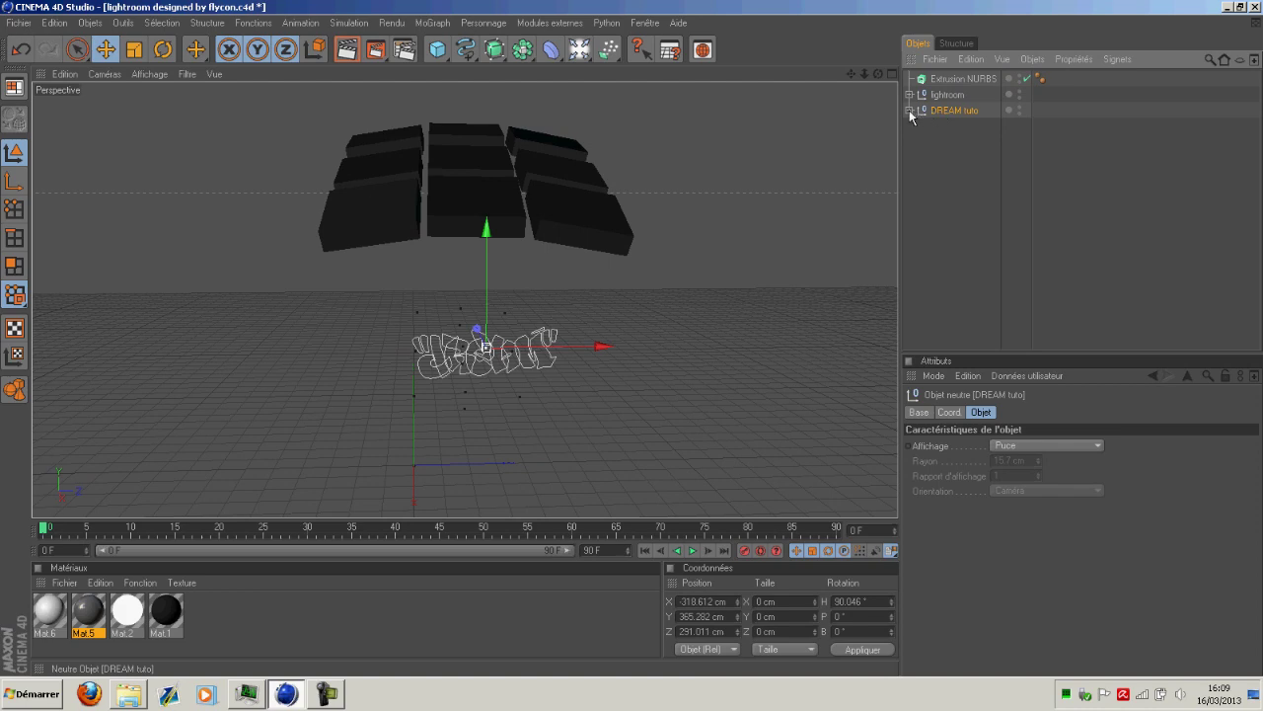
pyautogui.click(909, 110)
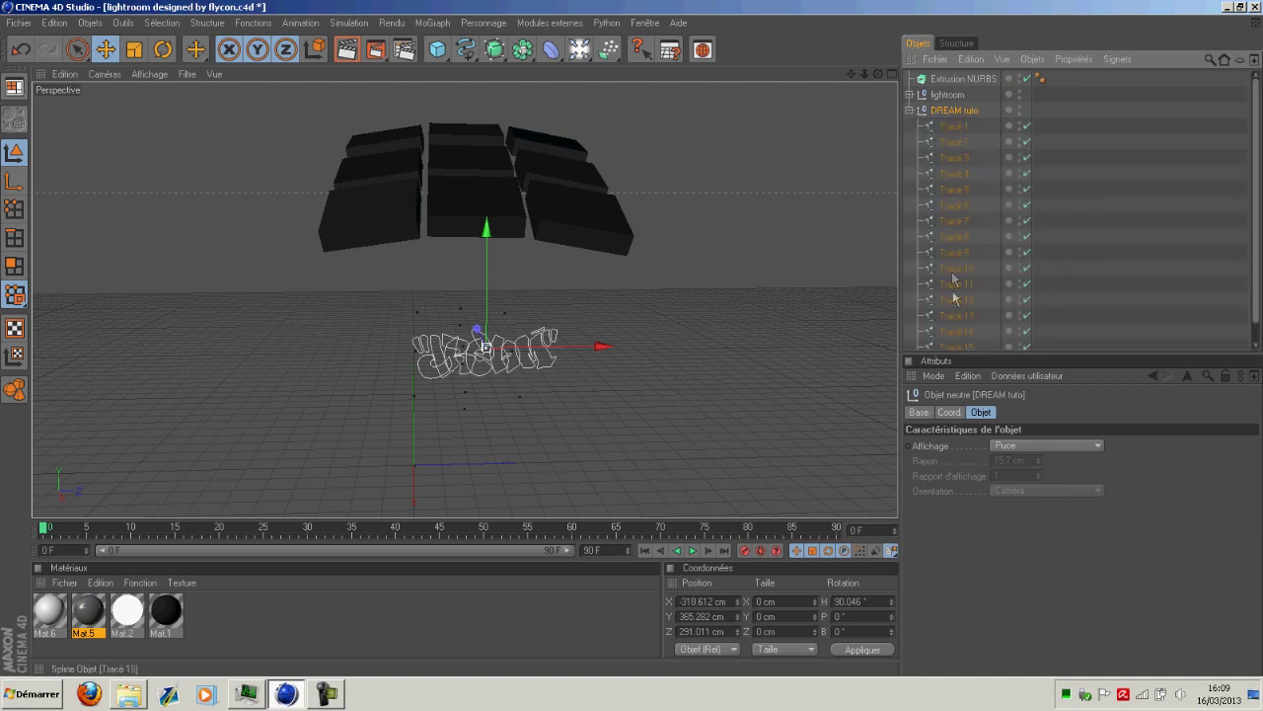
pyautogui.scroll(-1, 975, 309)
pyautogui.scroll(1, 975, 309)
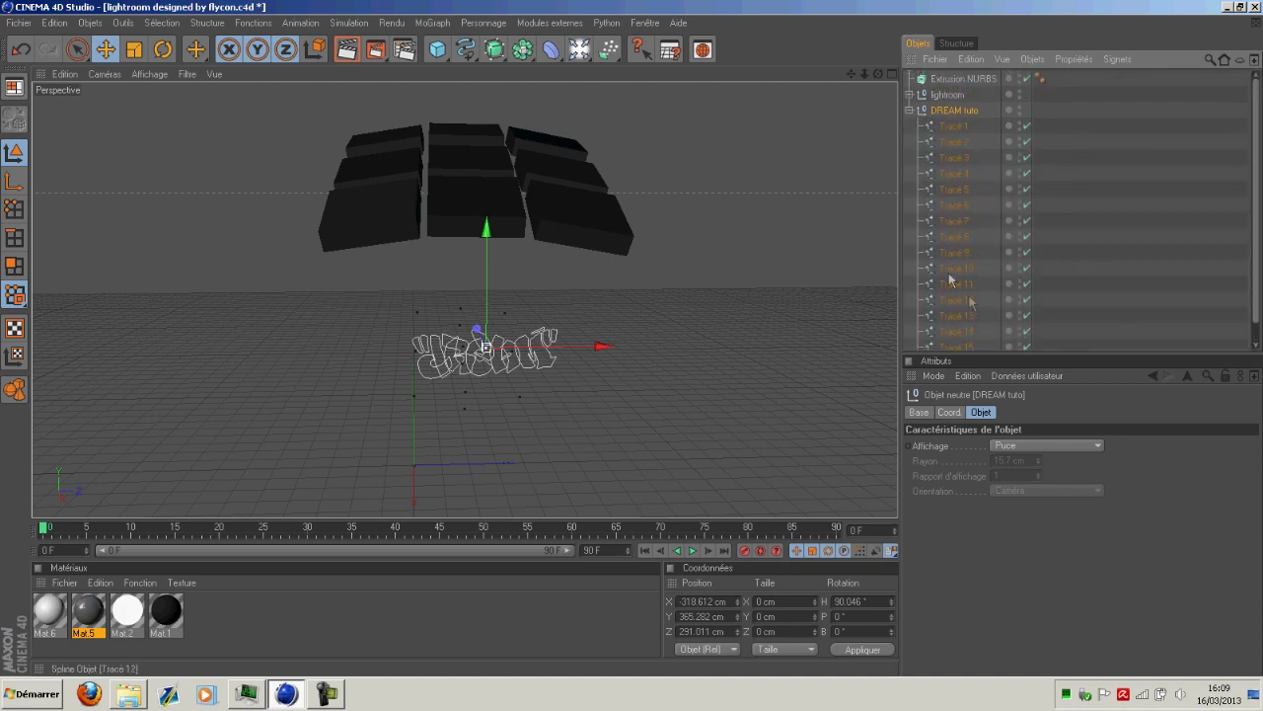
pyautogui.click(909, 109)
pyautogui.moveTo(948, 110); pyautogui.dragTo(1023, 181)
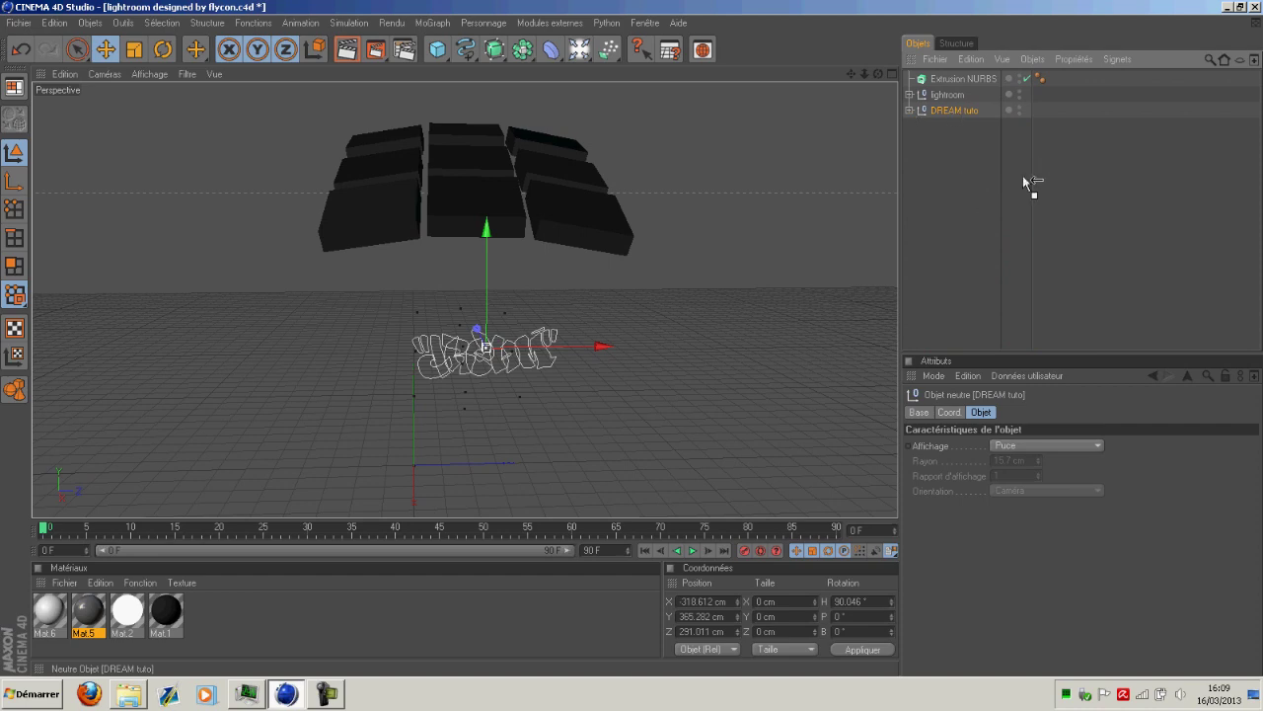
pyautogui.moveTo(962, 82); pyautogui.dragTo(958, 81)
pyautogui.click(948, 83)
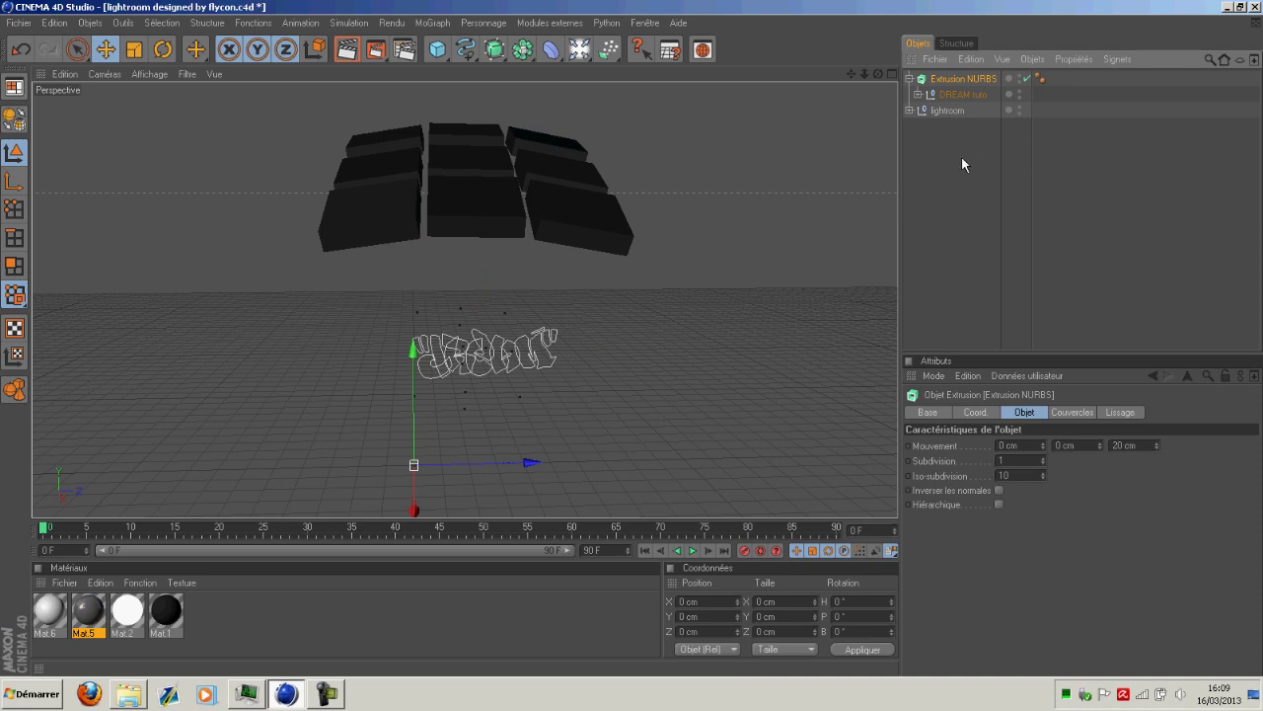
# Step: Turn on Hiérarchique for the Extrusion NURBS so that all paths inside DREAM tuto are extruded
pyautogui.click(953, 95)
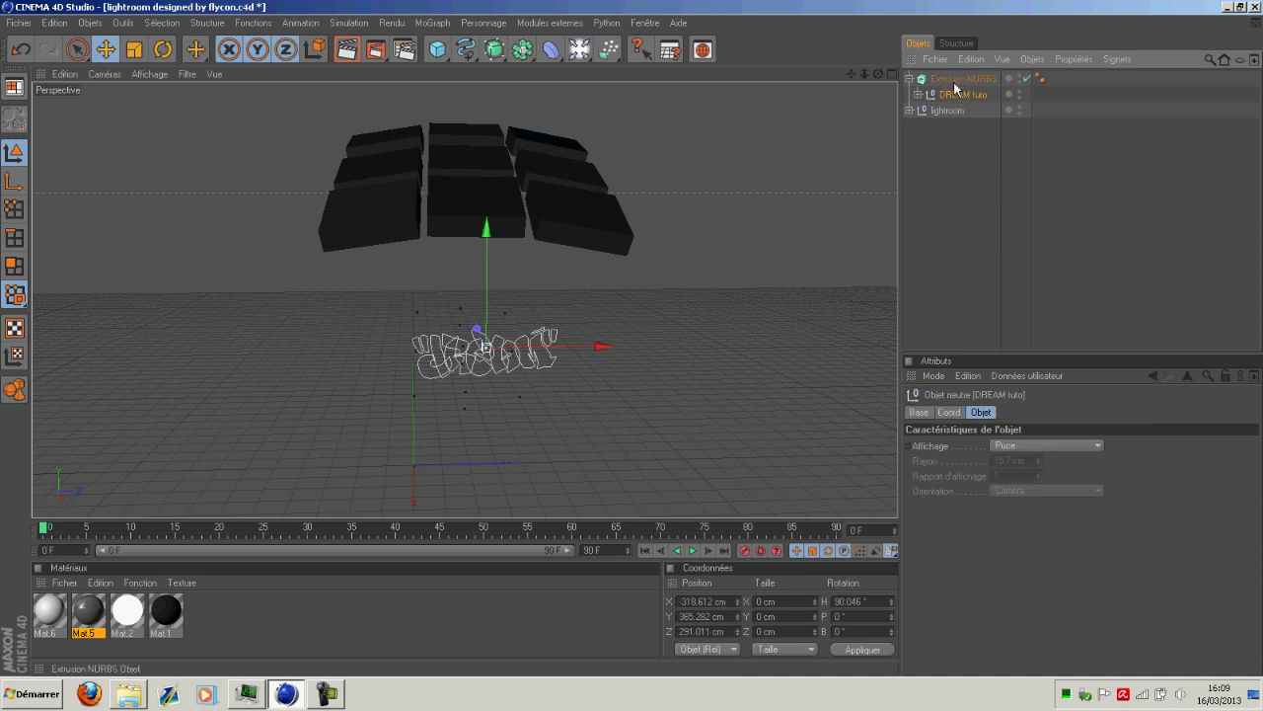
pyautogui.click(972, 79)
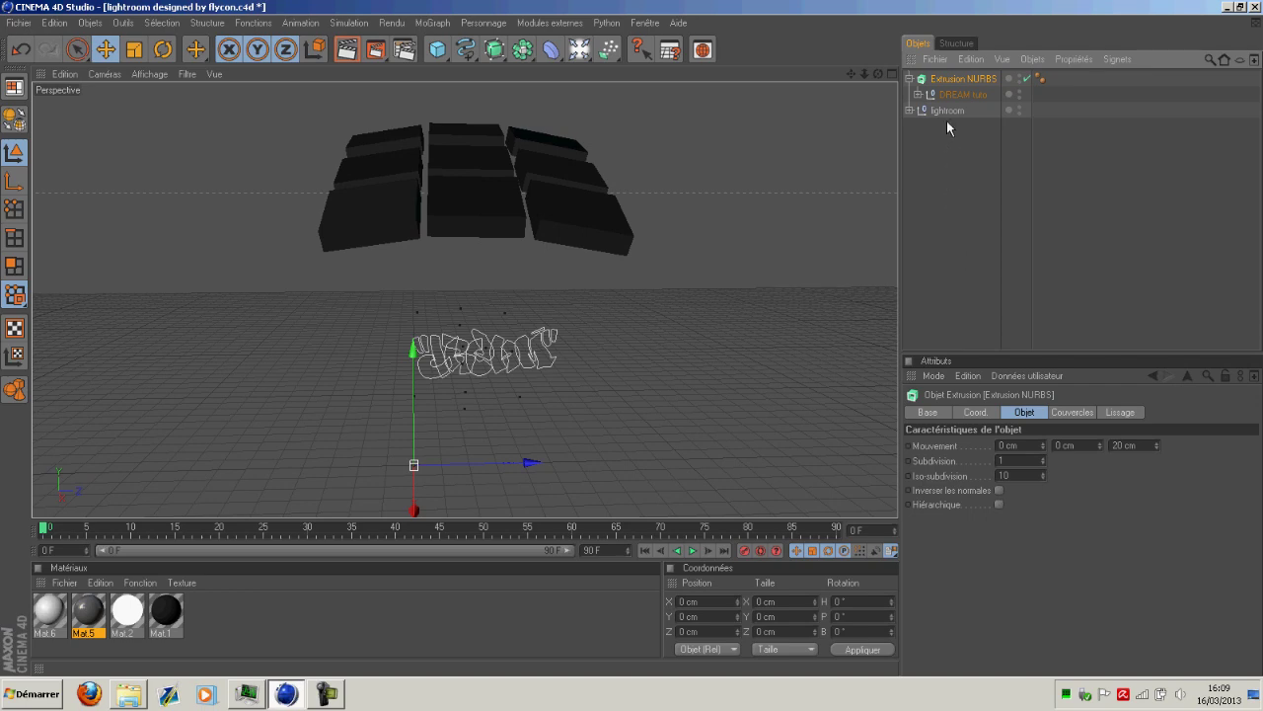
pyautogui.click(999, 503)
pyautogui.scroll(10, 443, 362)
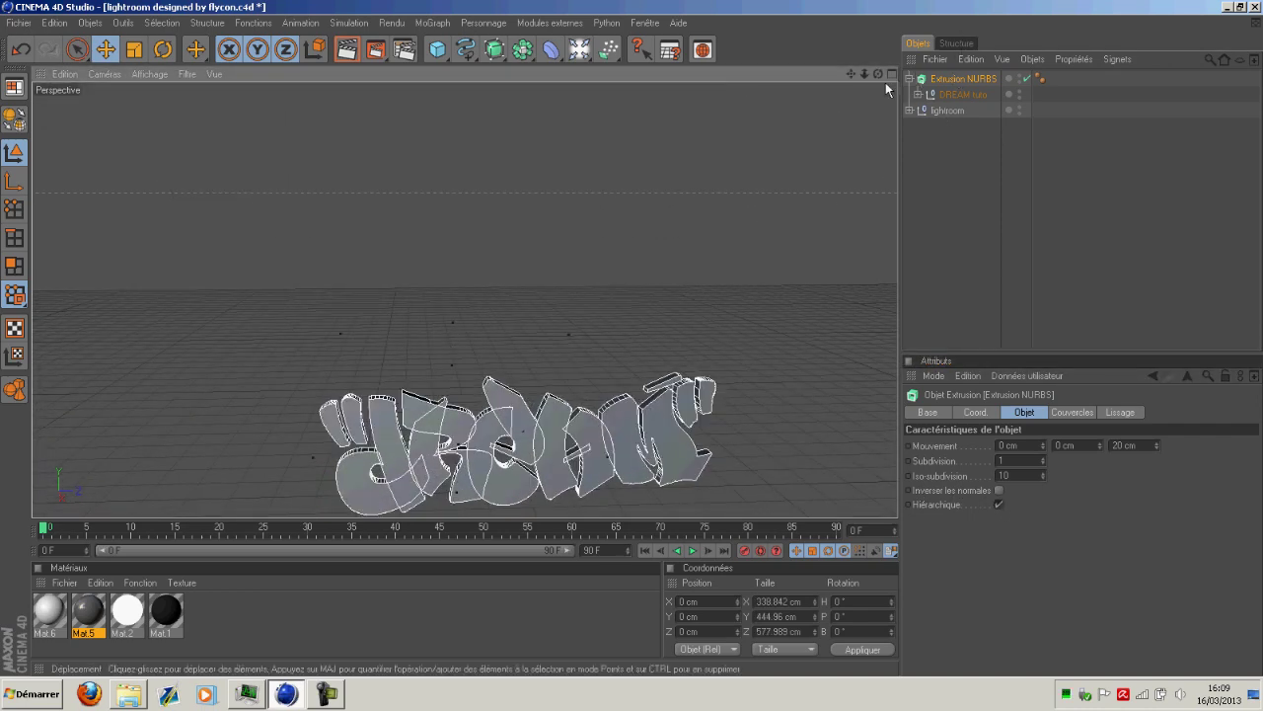
# Step: Examine the extruded lettering from several angles and its placement beneath the light panels
pyautogui.moveTo(864, 74); pyautogui.dragTo(1041, 49)
pyautogui.scroll(3, 700, 243)
pyautogui.scroll(-3, 698, 244)
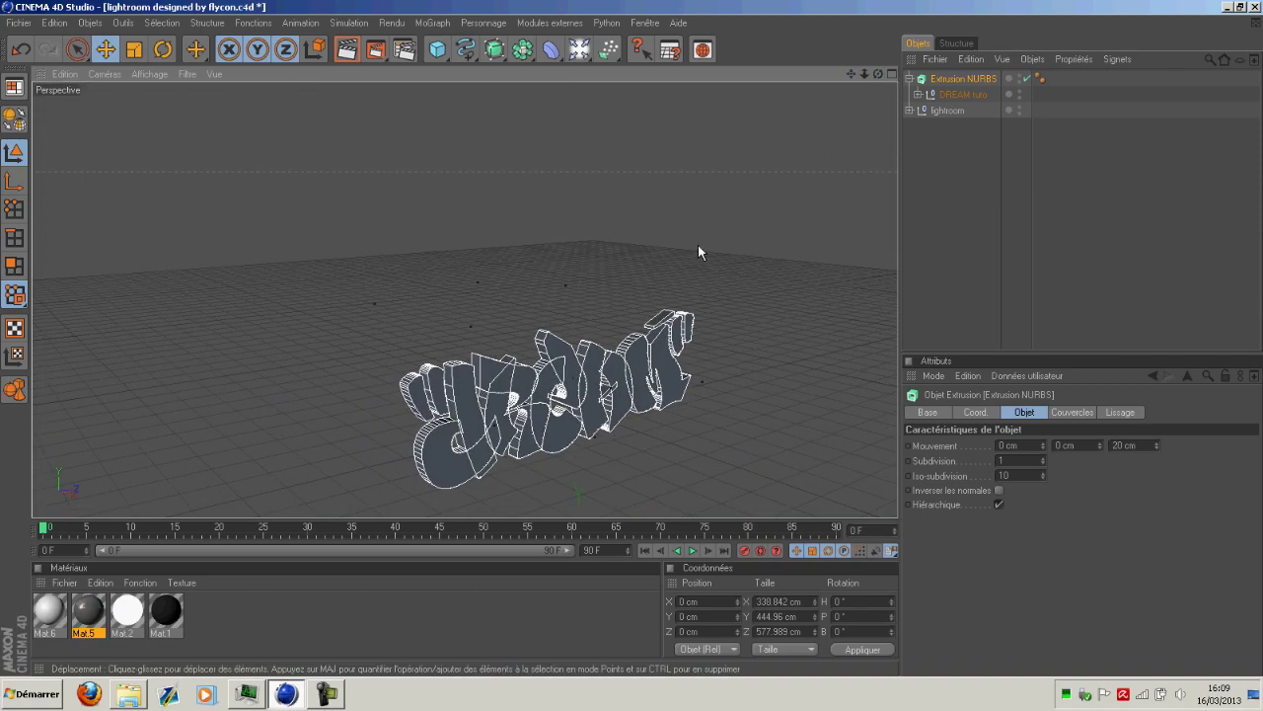
pyautogui.scroll(-4, 698, 244)
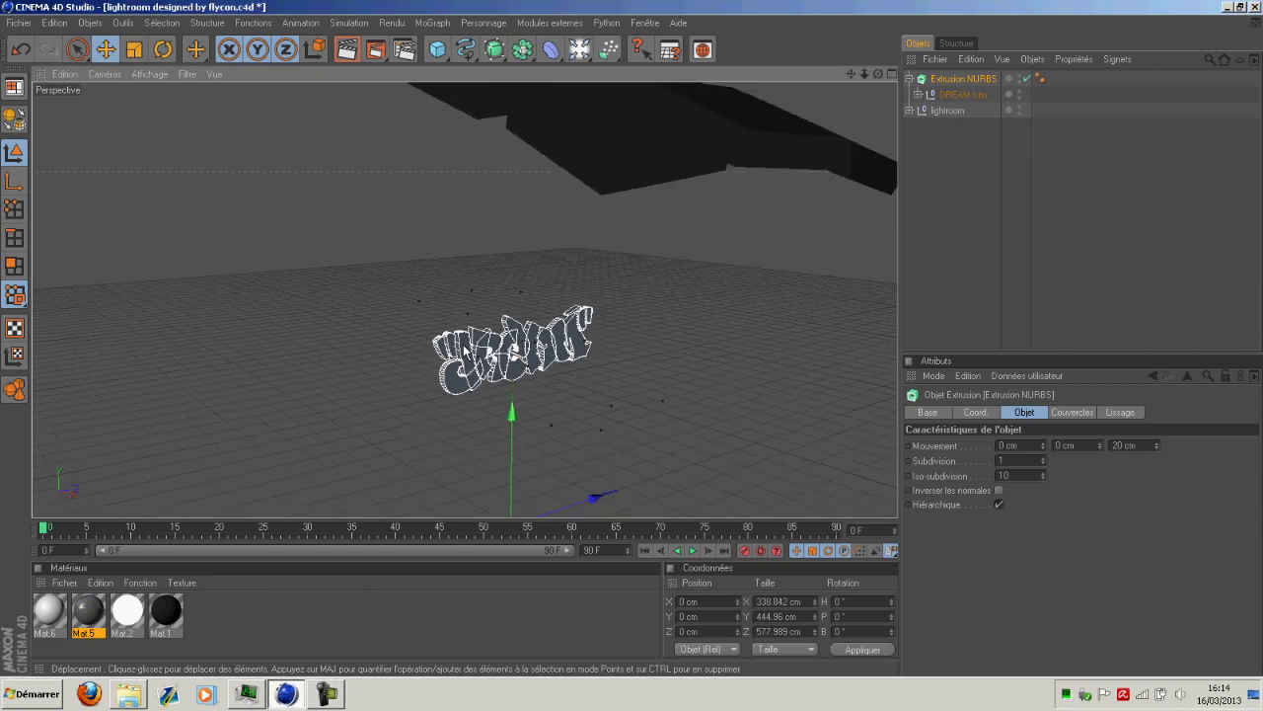
pyautogui.scroll(-4, 465, 350)
pyautogui.scroll(2, 530, 402)
pyautogui.scroll(-2, 530, 401)
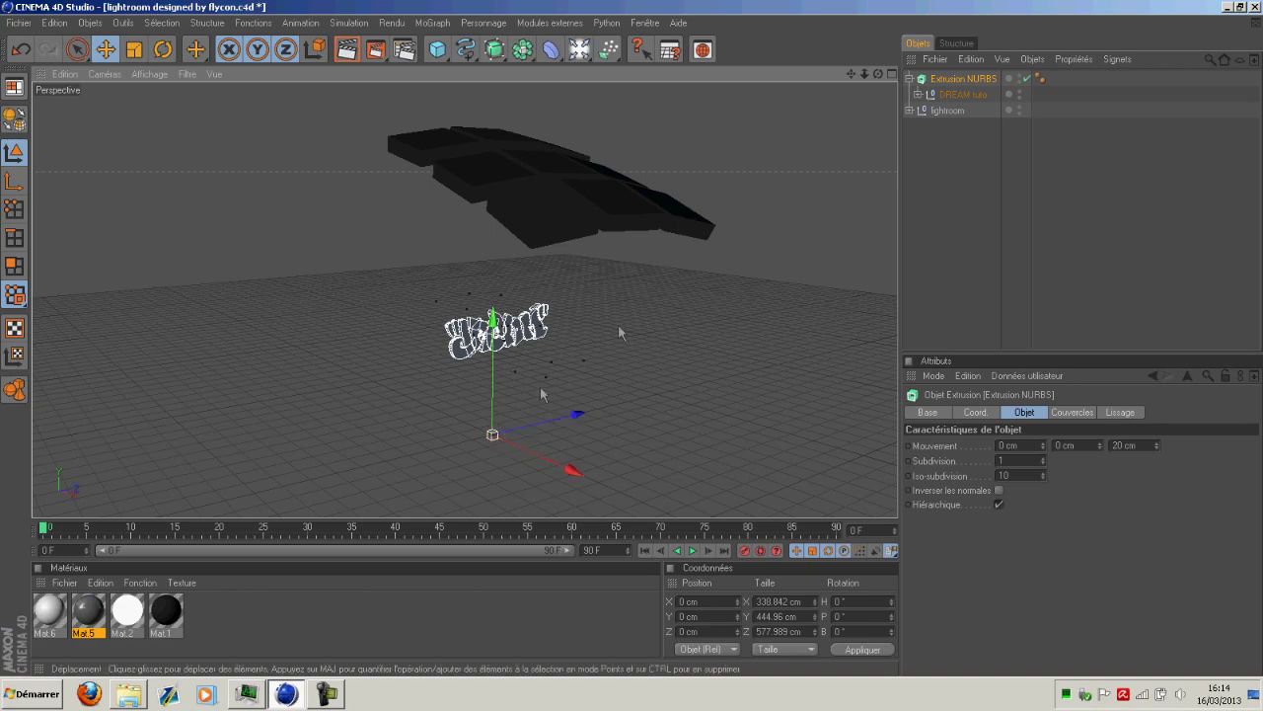
pyautogui.scroll(3, 656, 312)
pyautogui.scroll(-2, 660, 308)
# Step: Move the Extrusion NURBS axis to the centre of the lettering, at about X -327 cm, Y 330 cm and Z 300 cm
pyautogui.moveTo(877, 74); pyautogui.dragTo(839, 153)
pyautogui.scroll(2, 695, 258)
pyautogui.scroll(-2, 695, 259)
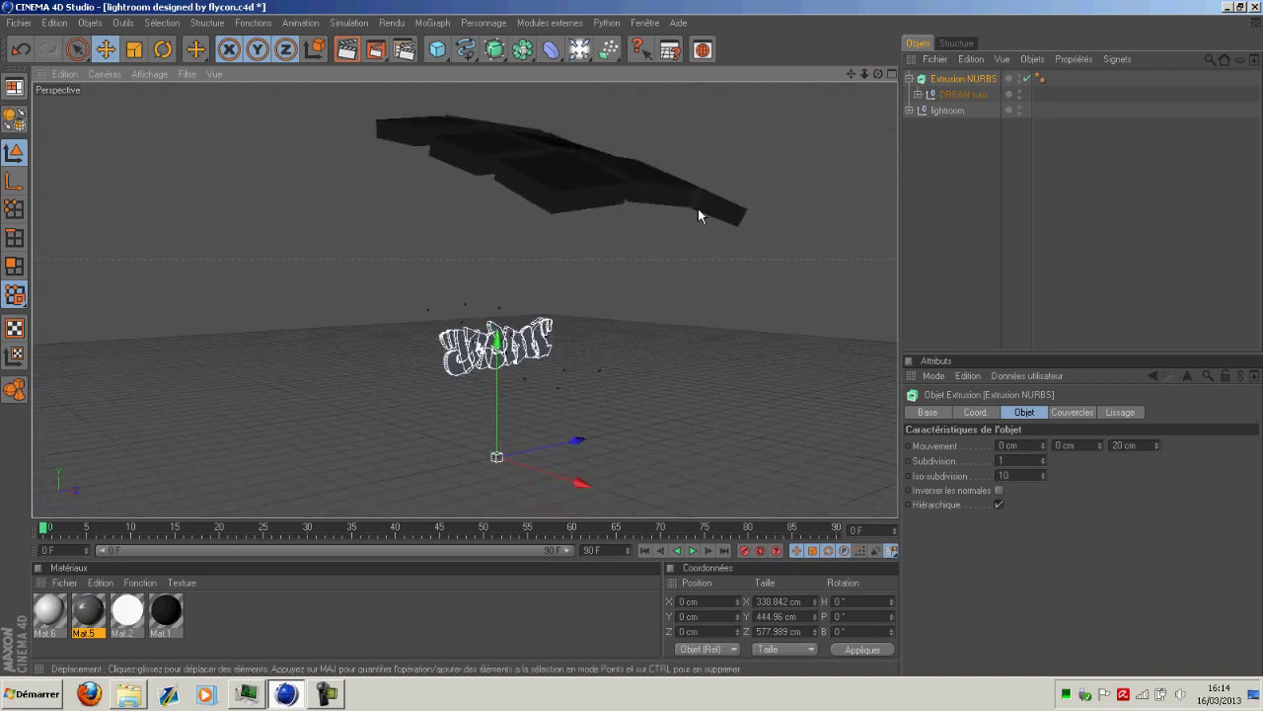
pyautogui.moveTo(497, 395); pyautogui.dragTo(498, 281)
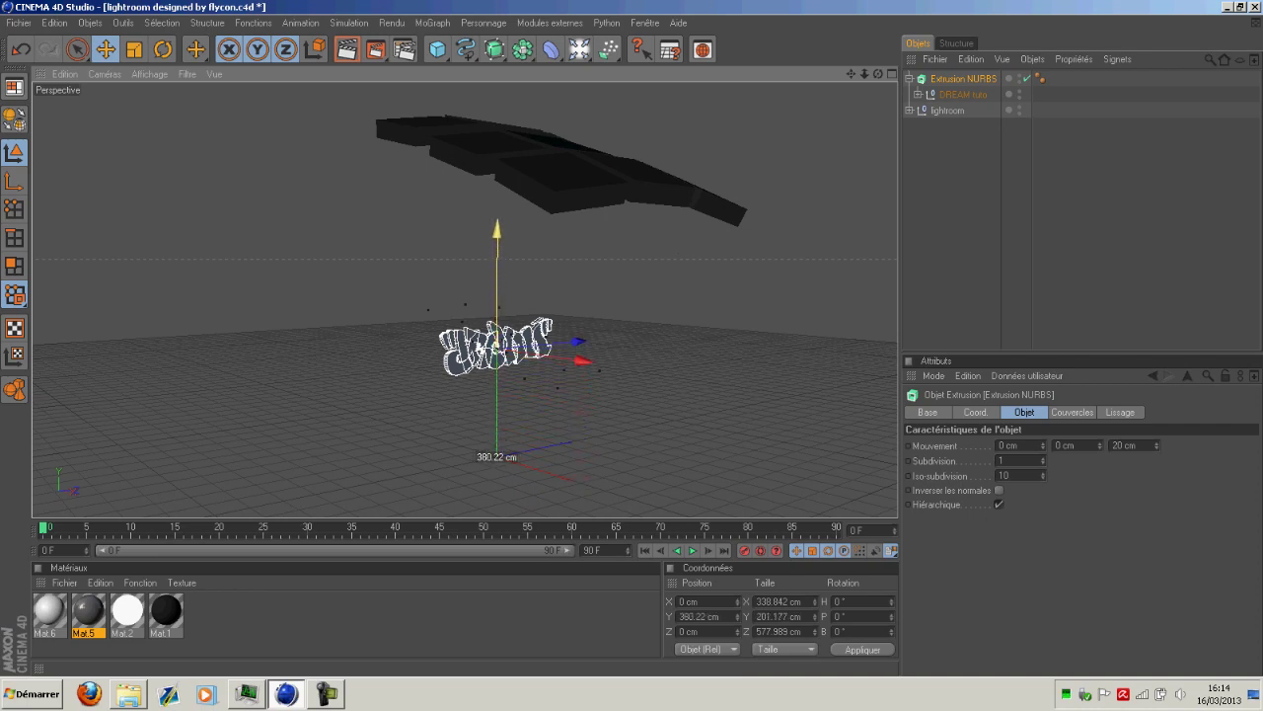
pyautogui.moveTo(878, 73); pyautogui.dragTo(809, 109)
pyautogui.moveTo(642, 361); pyautogui.dragTo(539, 355)
pyautogui.moveTo(877, 73); pyautogui.dragTo(848, 92)
pyautogui.moveTo(507, 355)
pyautogui.mouseDown()
pyautogui.moveTo(494, 355)
pyautogui.moveTo(515, 344)
pyautogui.mouseUp()
pyautogui.moveTo(398, 280); pyautogui.dragTo(398, 306)
pyautogui.moveTo(877, 74); pyautogui.dragTo(772, 130)
pyautogui.moveTo(476, 362); pyautogui.dragTo(600, 365)
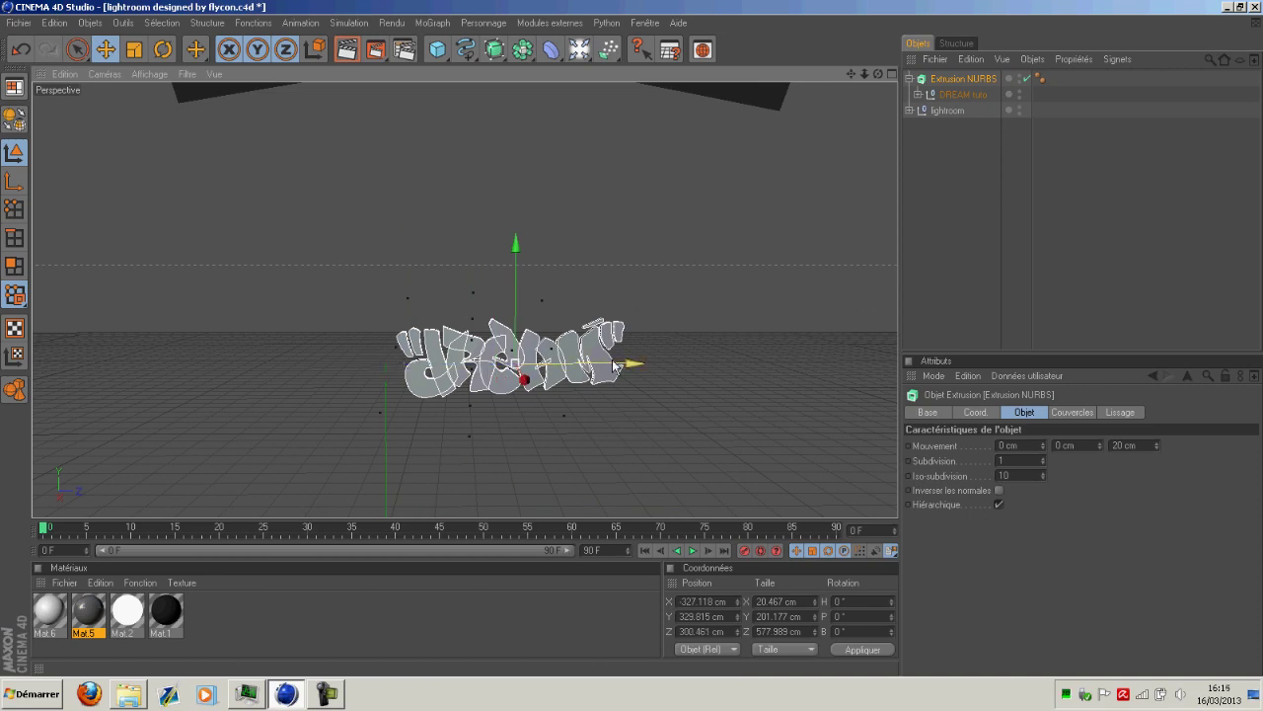
# Step: Scale the extruded lettering up uniformly to about 24 × 234 × 673 cm
pyautogui.scroll(-2, 573, 370)
pyautogui.scroll(-3, 571, 365)
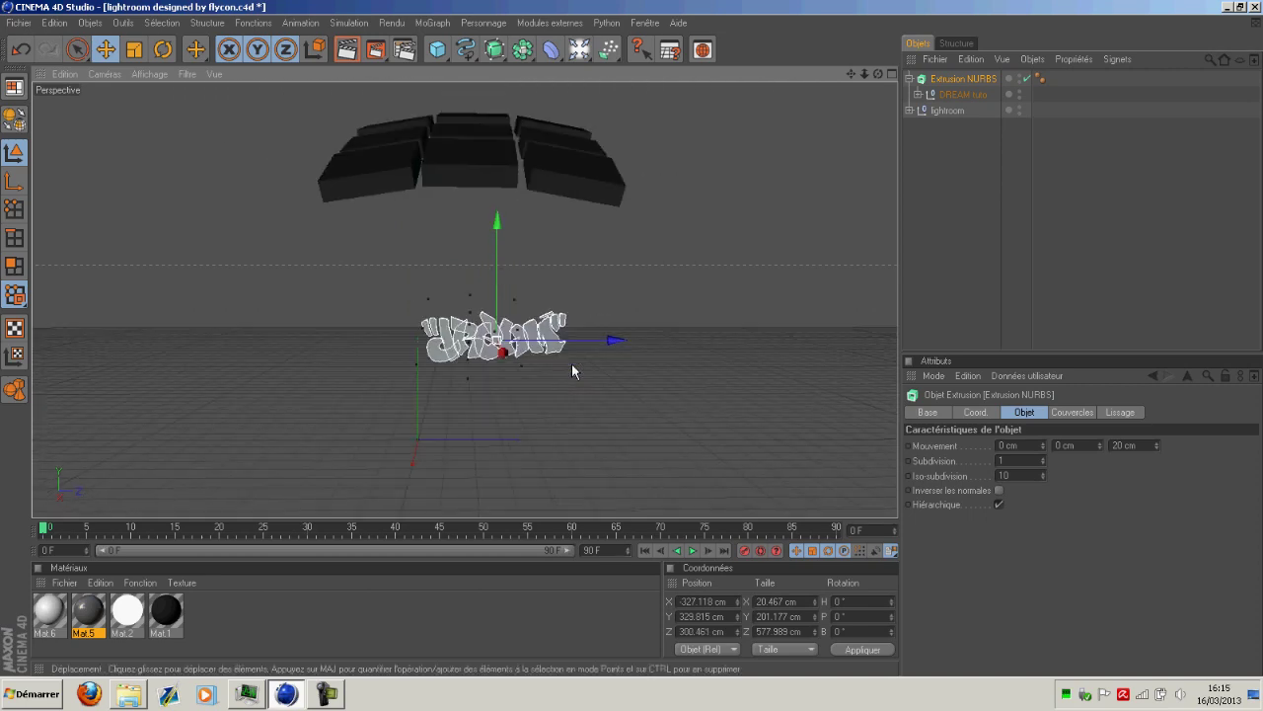
pyautogui.scroll(2, 561, 360)
pyautogui.moveTo(878, 74)
pyautogui.mouseDown()
pyautogui.moveTo(977, 98)
pyautogui.moveTo(932, 49)
pyautogui.moveTo(885, 74)
pyautogui.mouseUp()
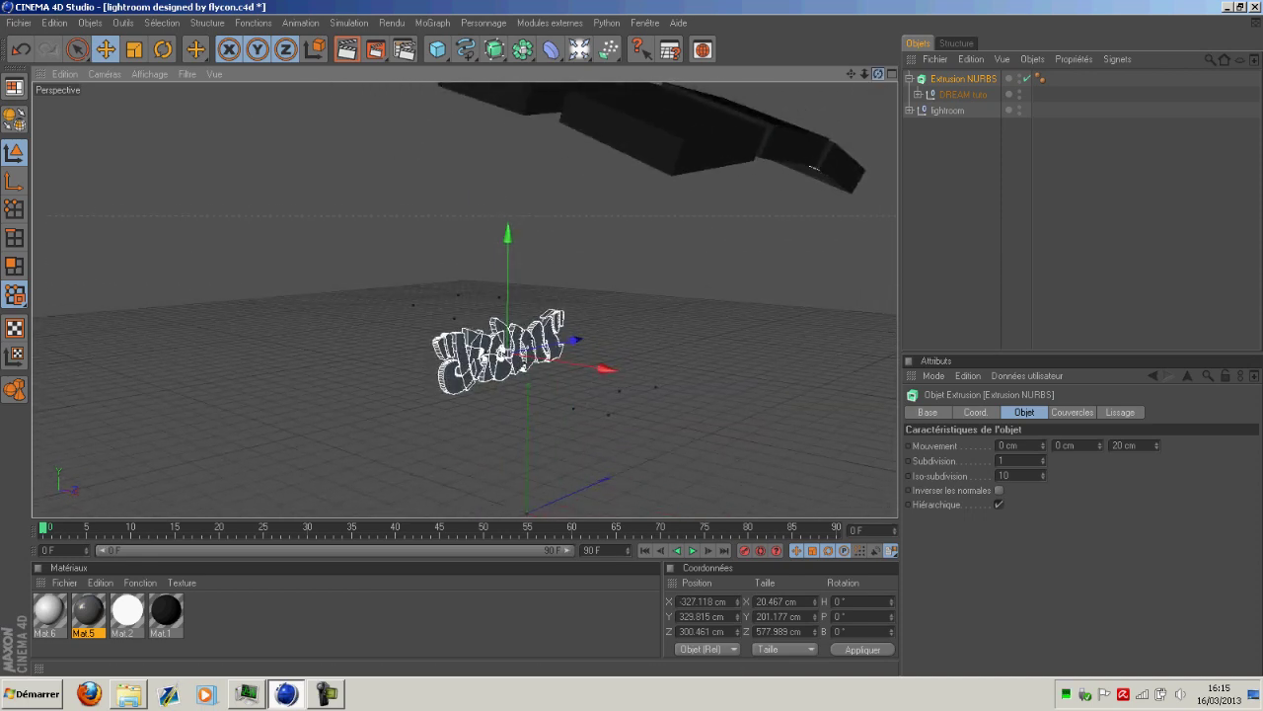
pyautogui.click(134, 50)
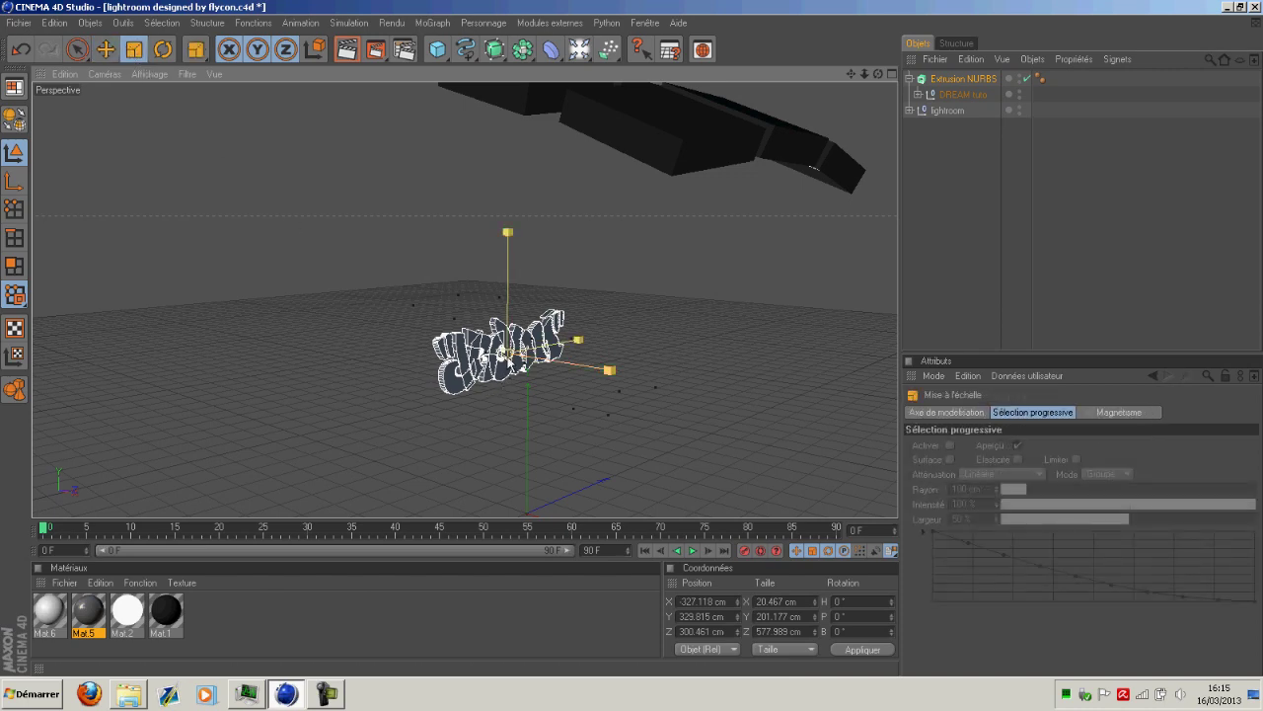
pyautogui.moveTo(503, 351)
pyautogui.mouseDown()
pyautogui.moveTo(538, 354)
pyautogui.moveTo(521, 354)
pyautogui.mouseUp()
pyautogui.moveTo(880, 74); pyautogui.dragTo(808, 6)
pyautogui.scroll(4, 695, 246)
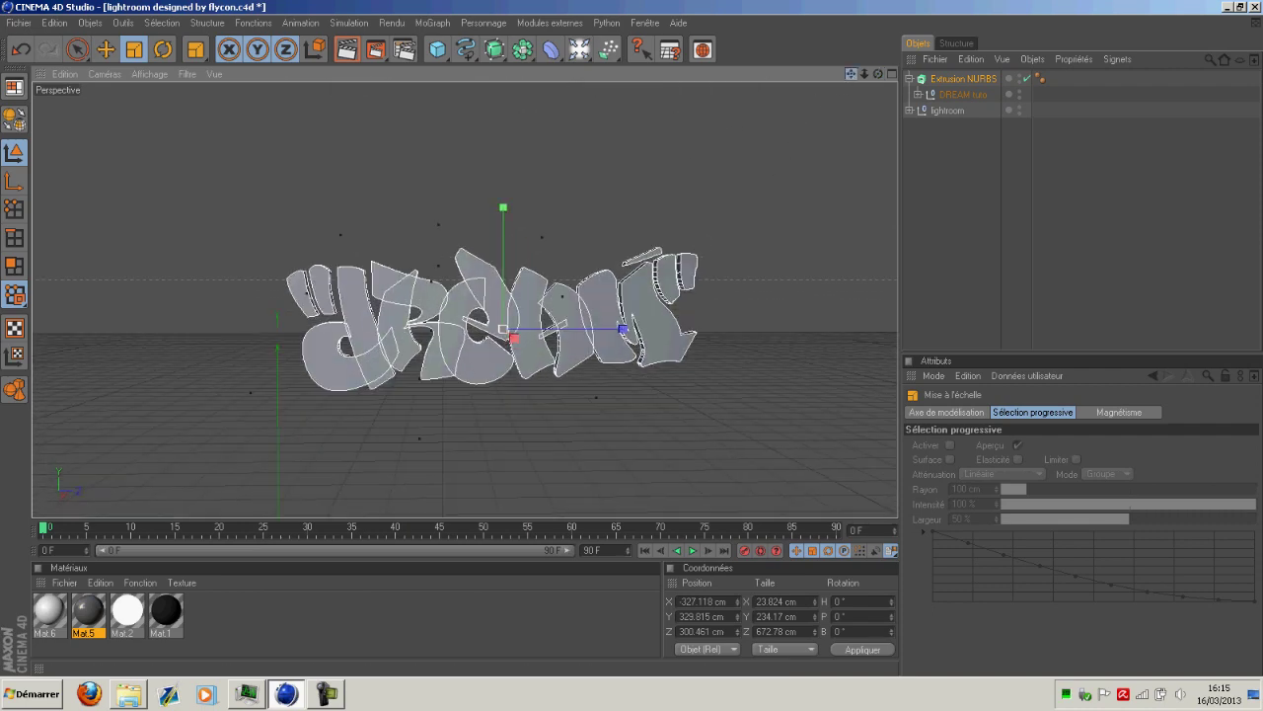
pyautogui.scroll(2, 679, 243)
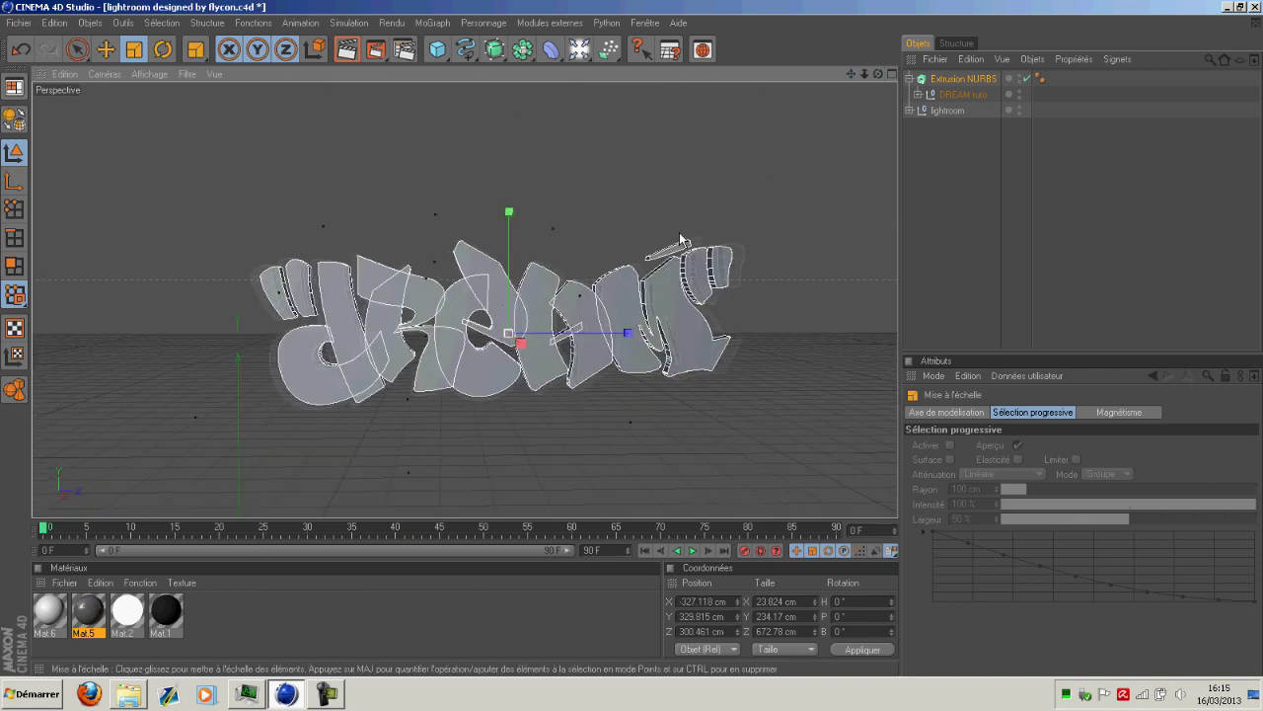
# Step: Try a Z movement of 150 cm on the Extrusion NURBS and settle on an extrusion depth of 200 cm
pyautogui.click(949, 81)
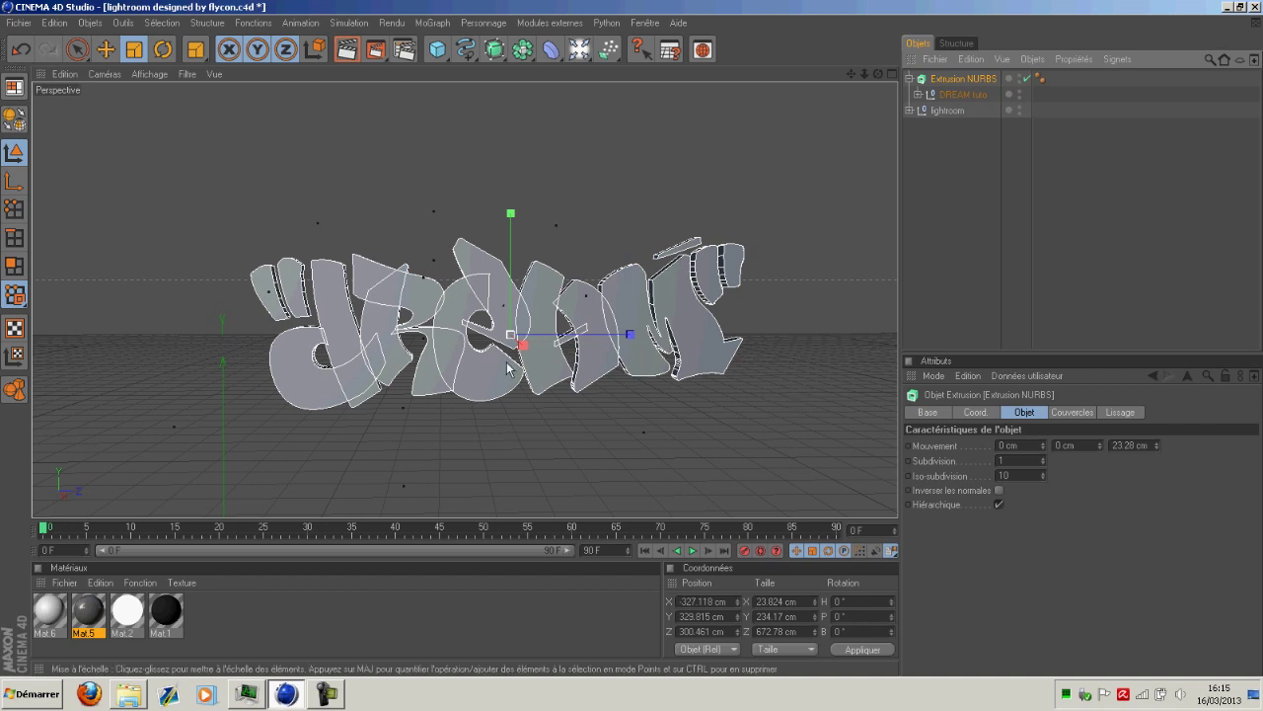
pyautogui.doubleClick(1137, 444)
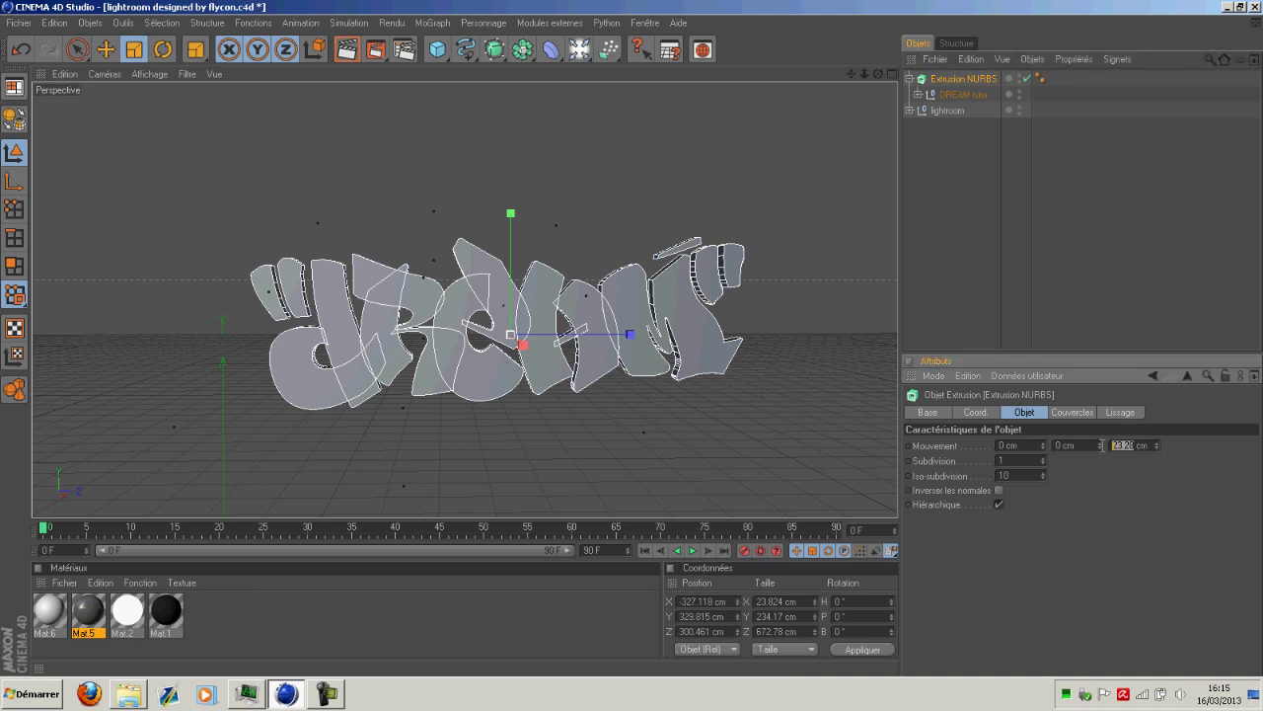
pyautogui.write('150')
pyautogui.press('Return')
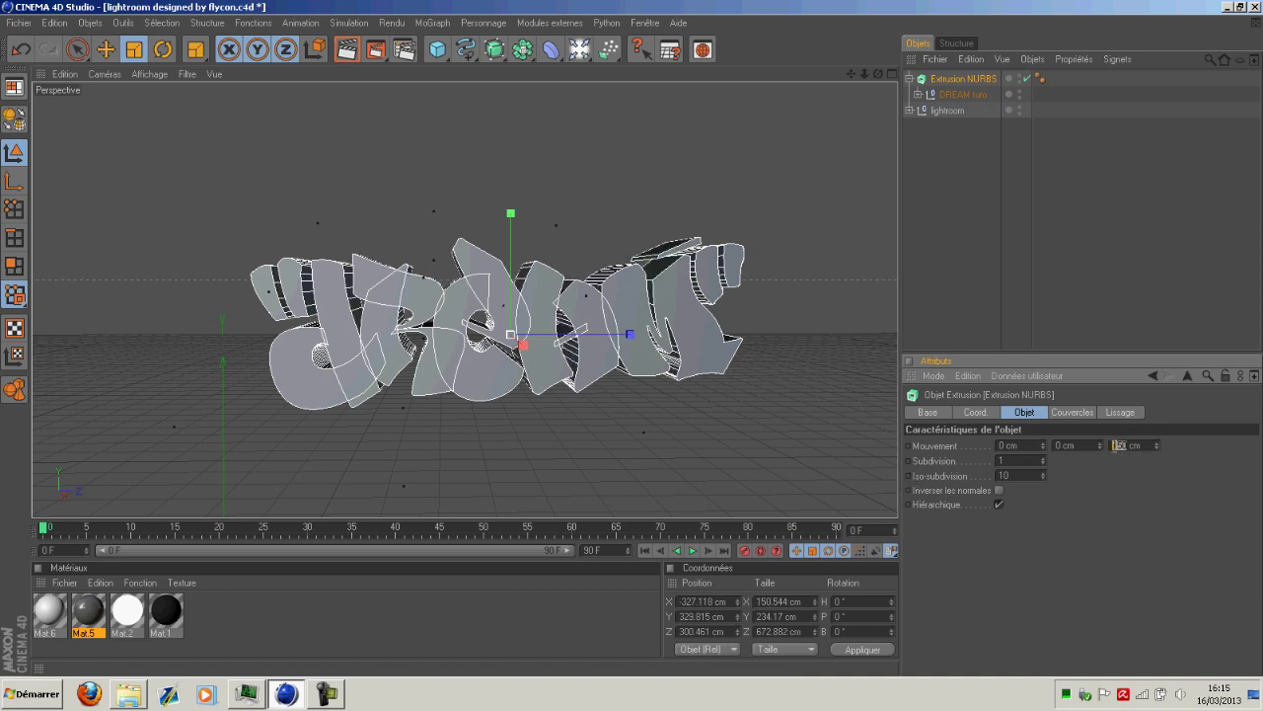
pyautogui.write('200')
pyautogui.press('Return')
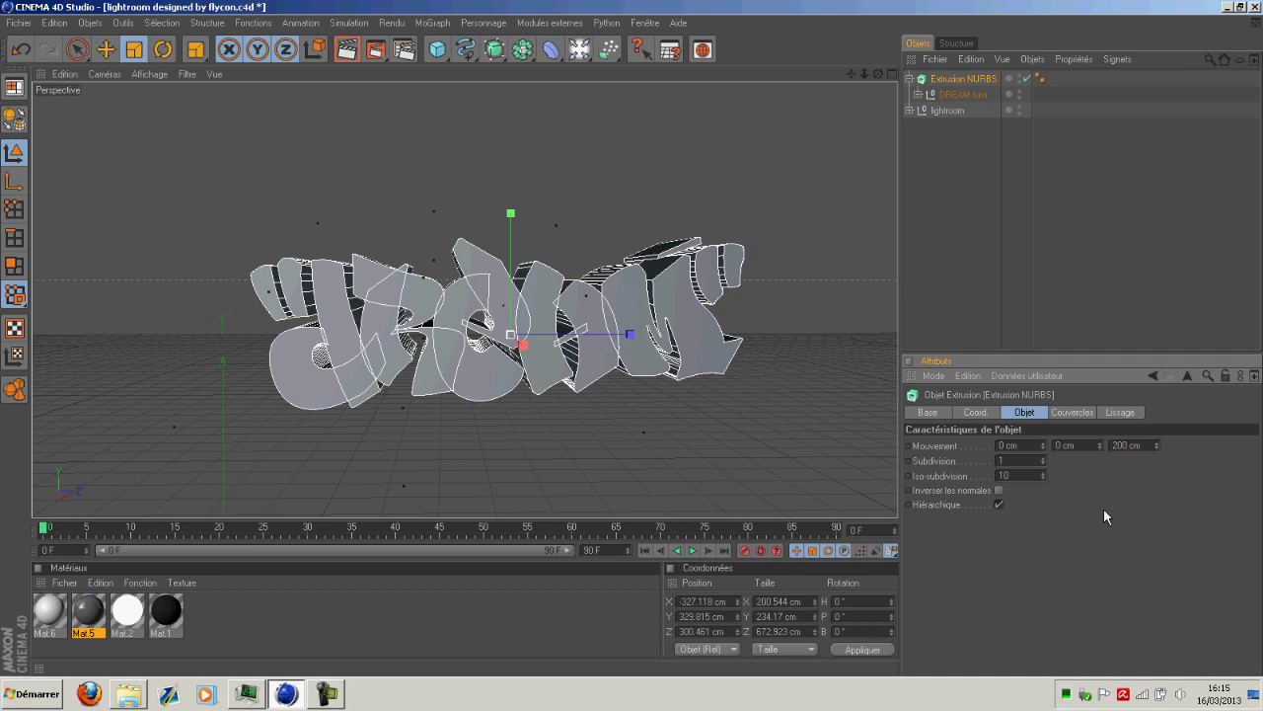
pyautogui.moveTo(878, 74); pyautogui.dragTo(907, 77)
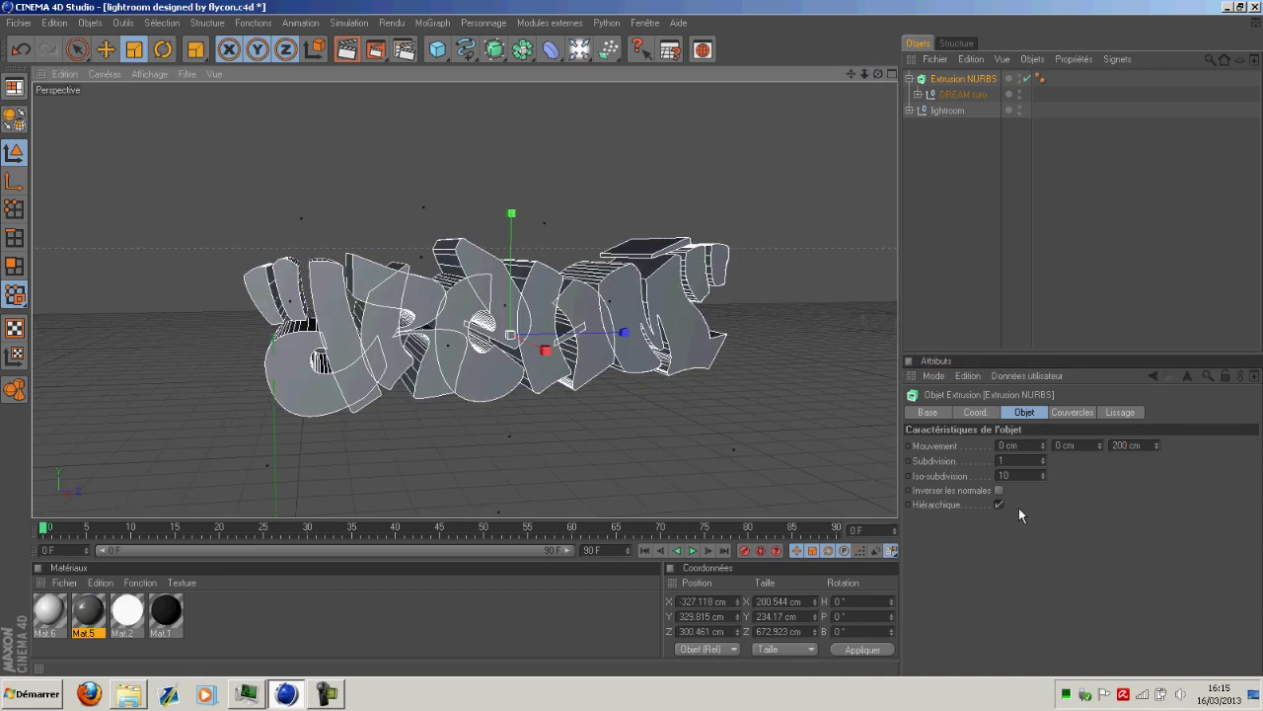
# Step: Set both the Début and Fin caps of the Extrusion NURBS to Couvercle et biseau
pyautogui.click(1071, 412)
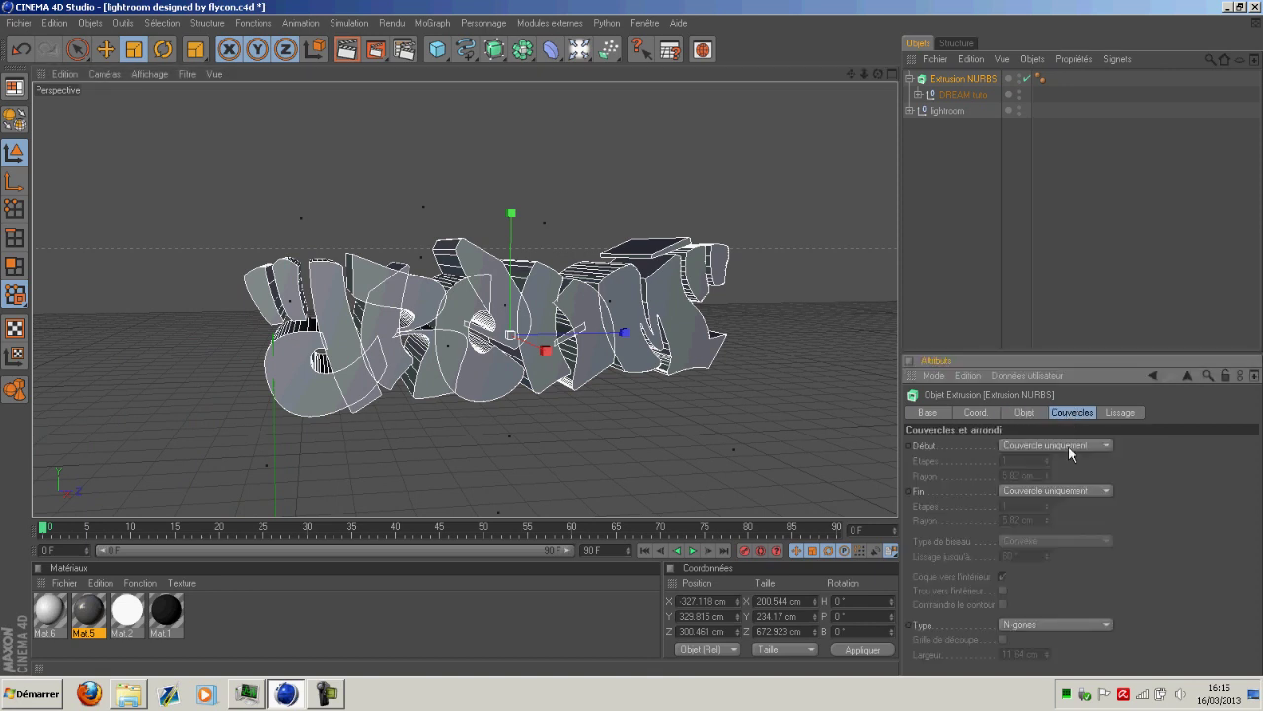
pyautogui.click(1068, 446)
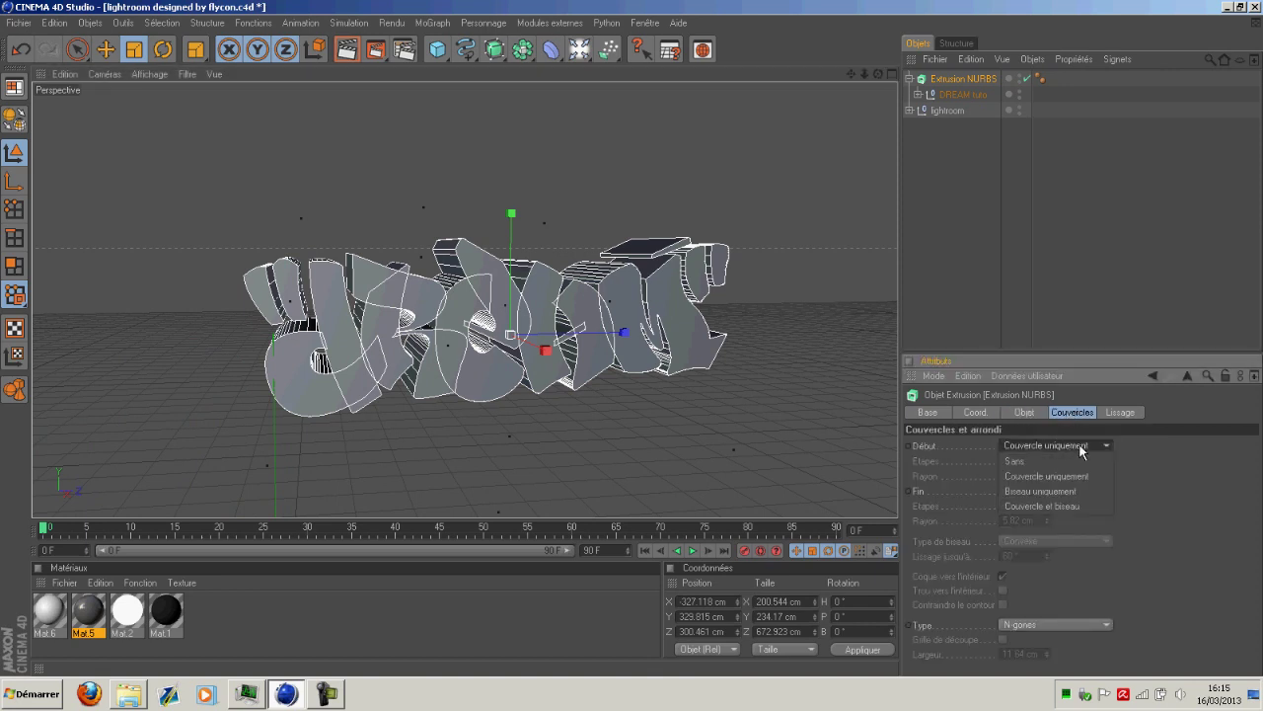
pyautogui.click(1072, 506)
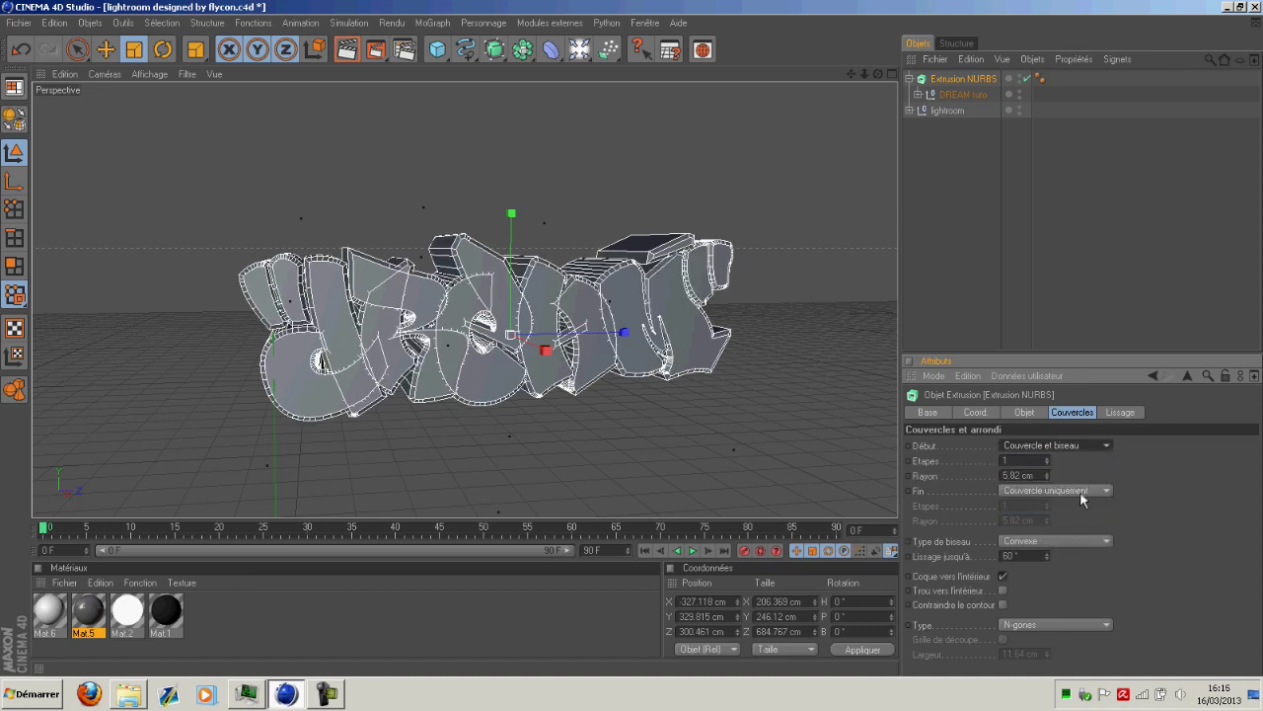
pyautogui.click(1085, 488)
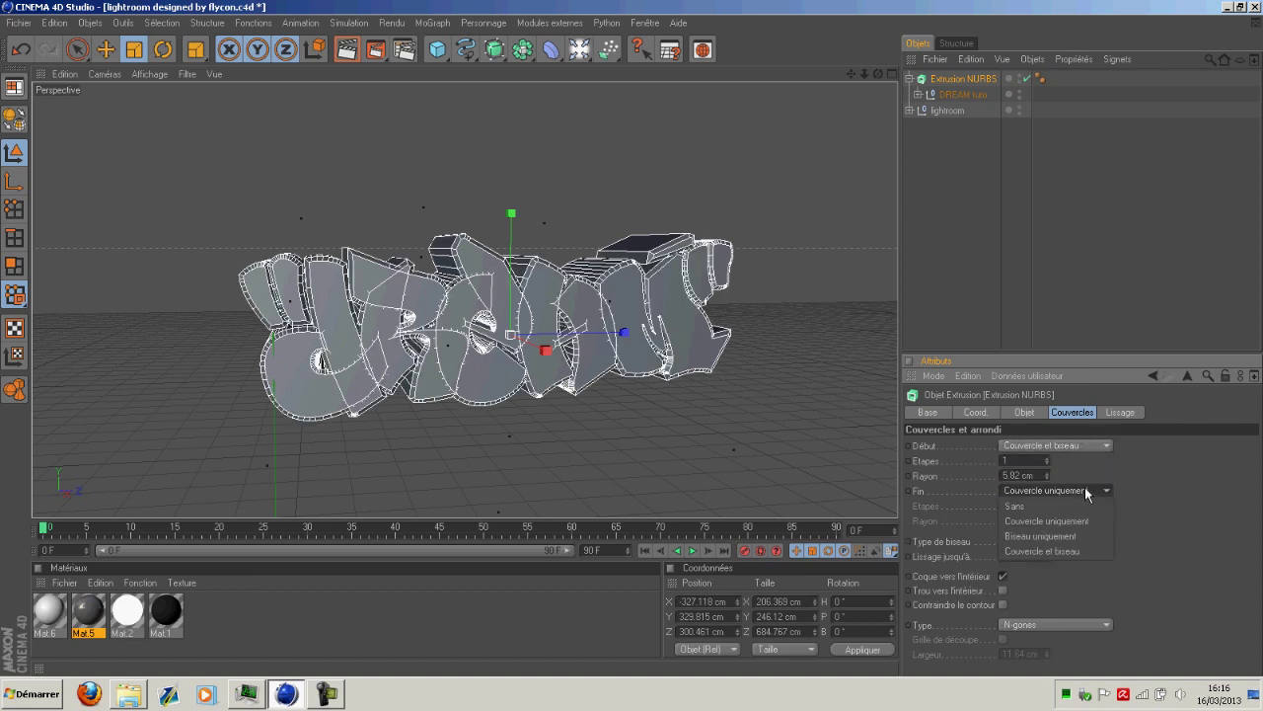
pyautogui.click(1069, 553)
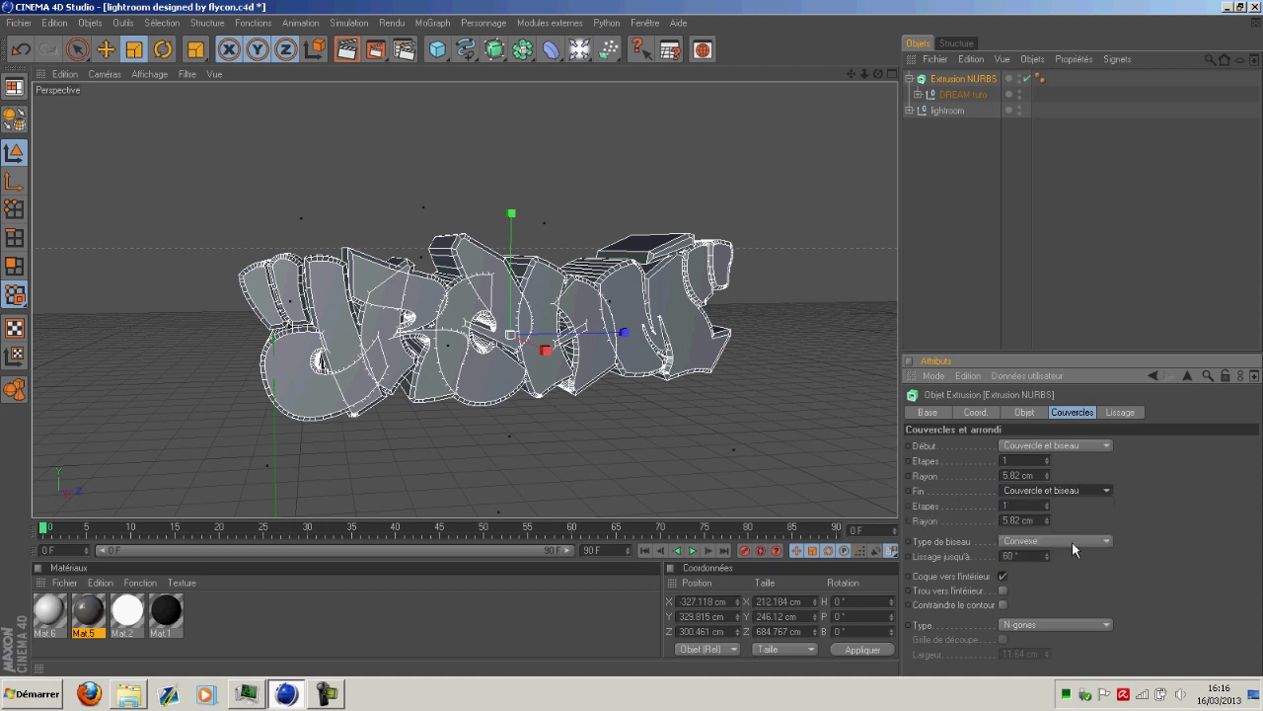
# Step: Set the bevel radius to 1.5 cm for both the start and end caps and check the lettering's edges
pyautogui.doubleClick(1020, 474)
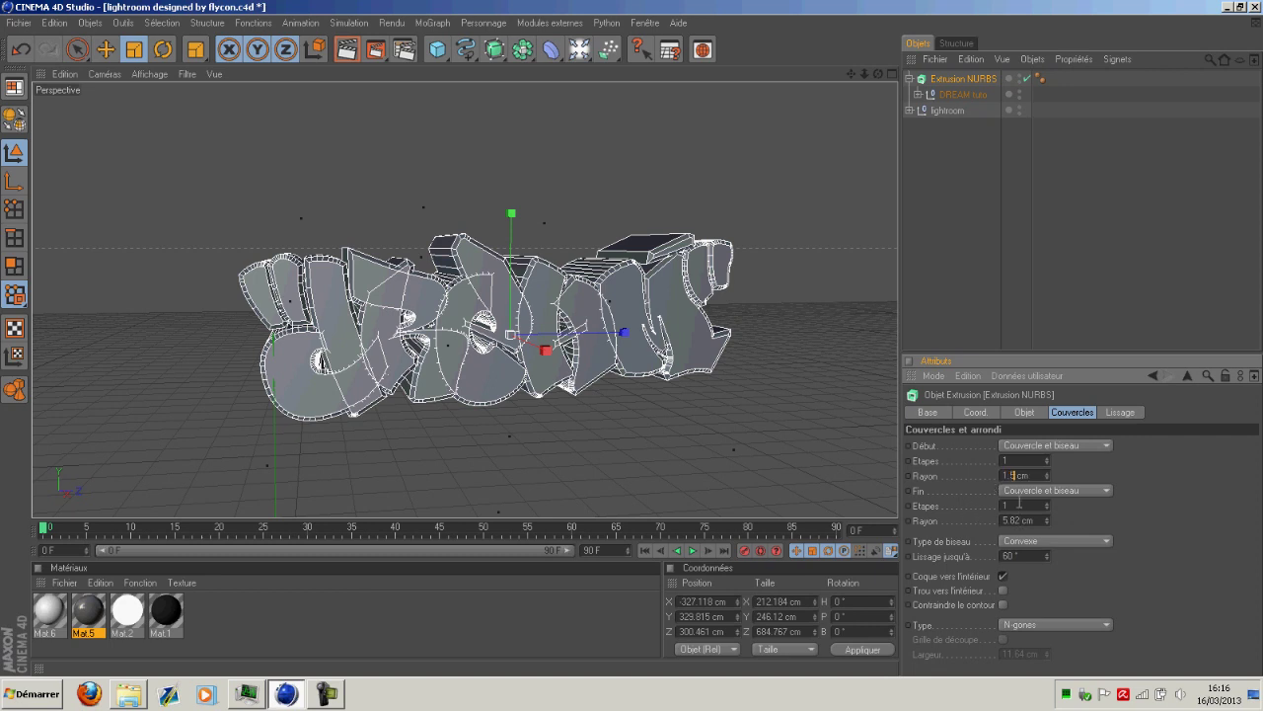
pyautogui.press('Tab')
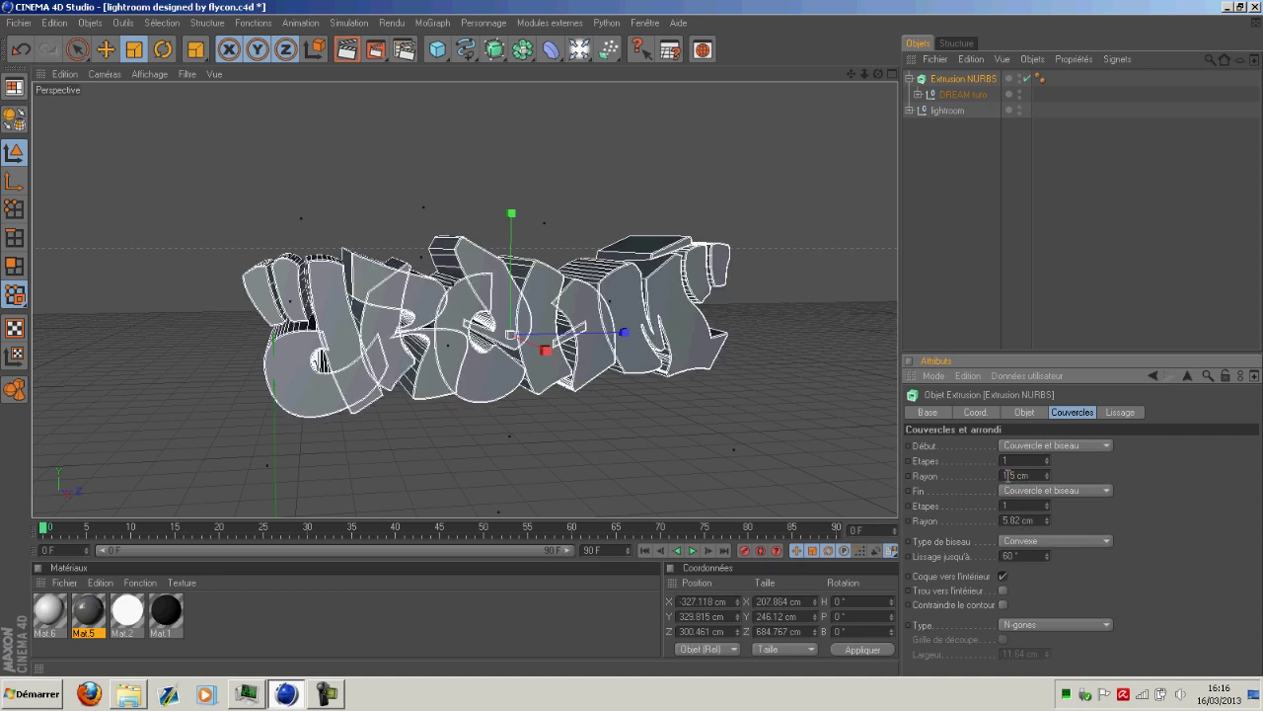
pyautogui.doubleClick(1020, 519)
pyautogui.write('1.5')
pyautogui.press('Tab')
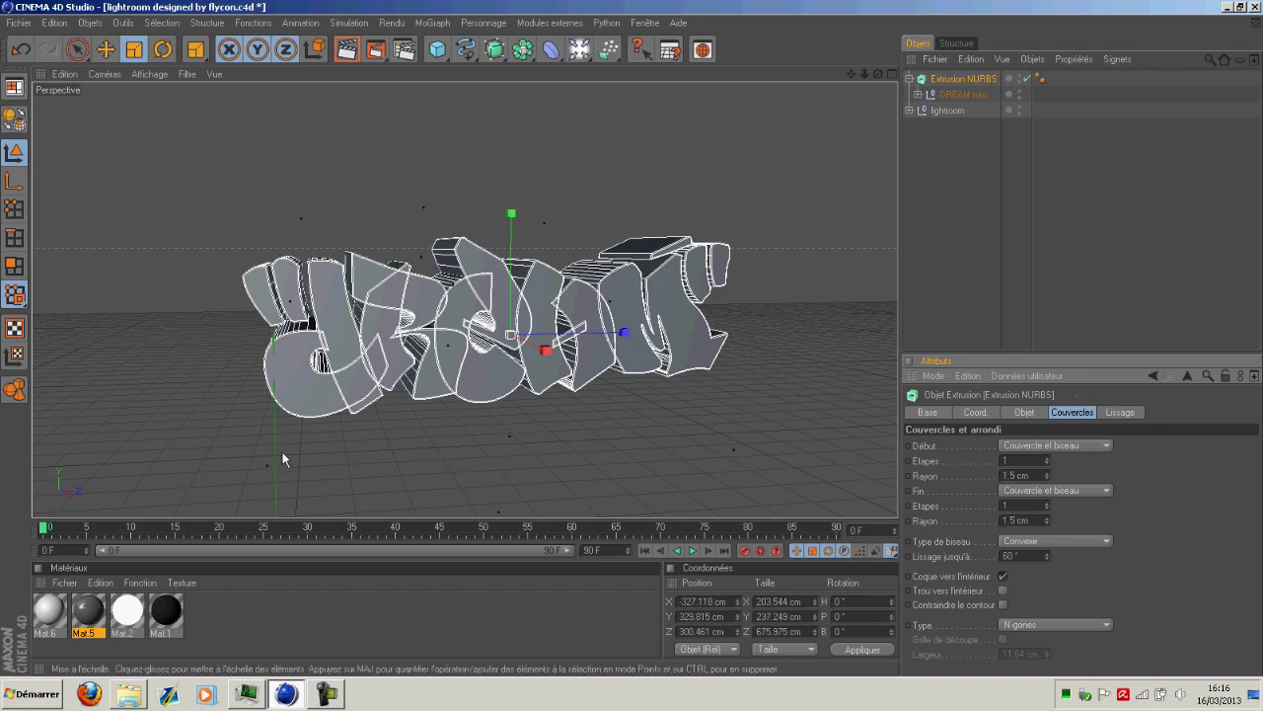
pyautogui.scroll(7, 489, 395)
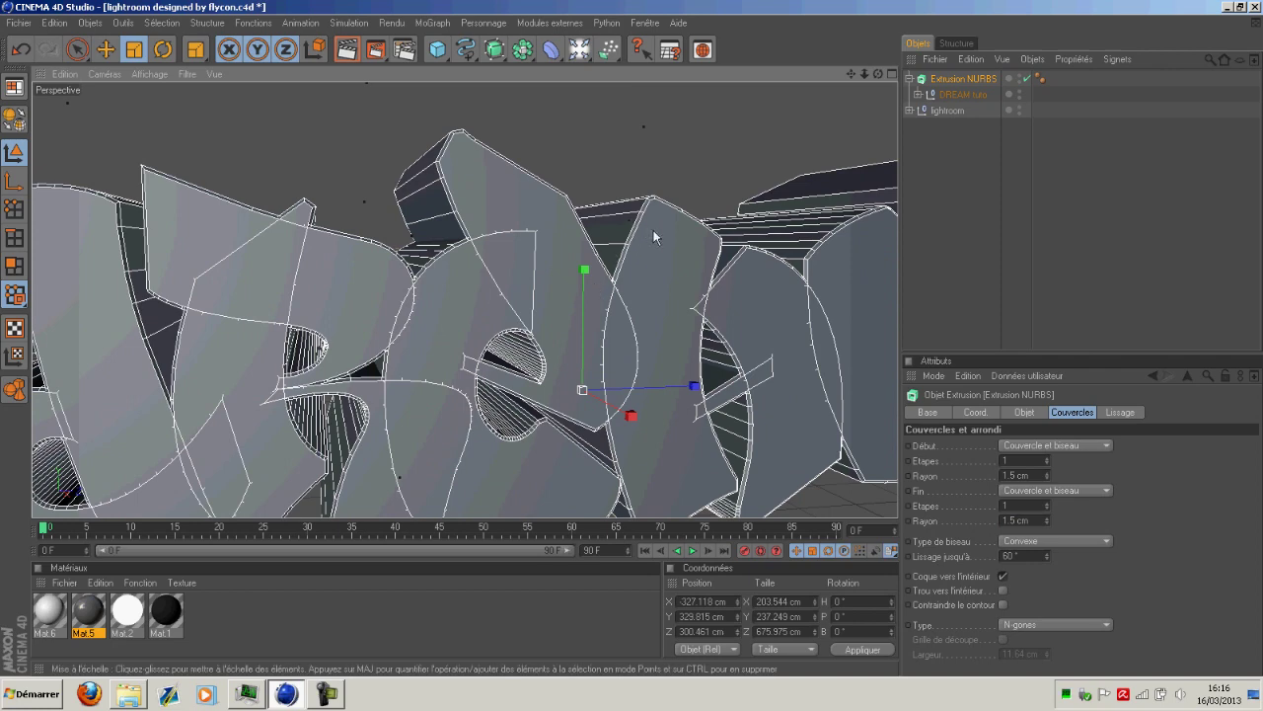
pyautogui.scroll(-2, 668, 297)
pyautogui.scroll(-5, 668, 296)
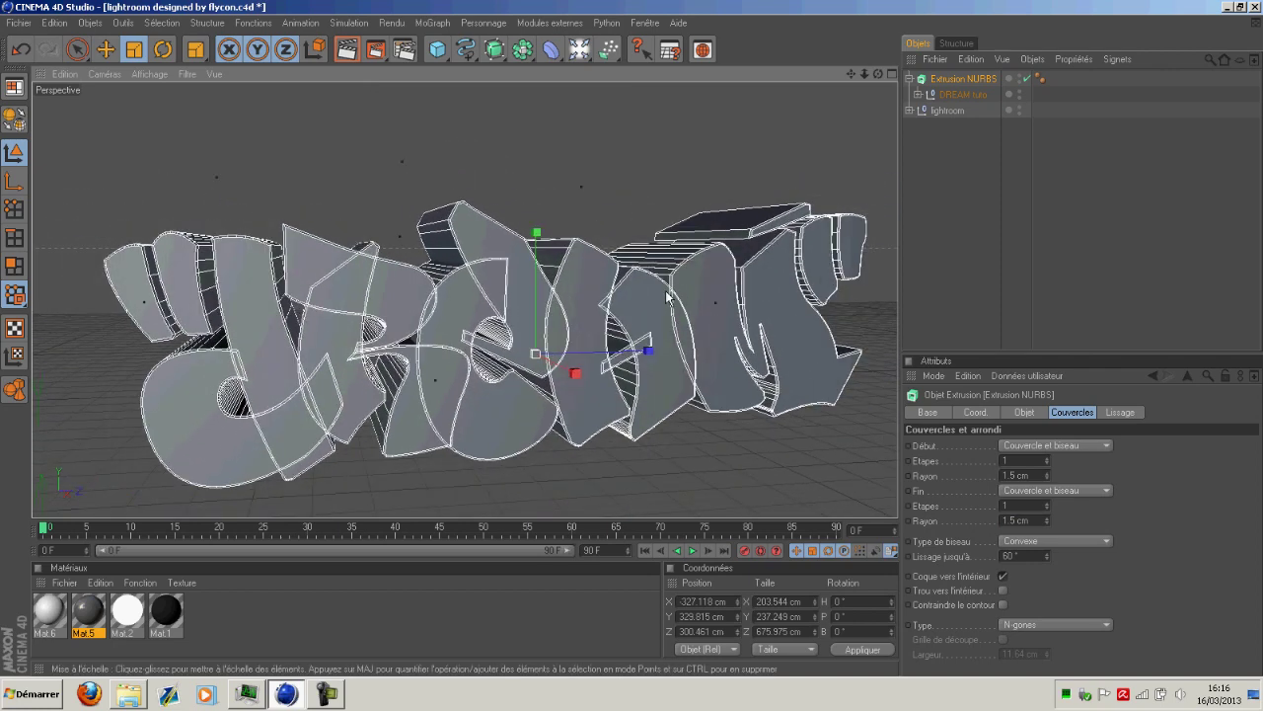
pyautogui.moveTo(854, 74); pyautogui.dragTo(909, 72)
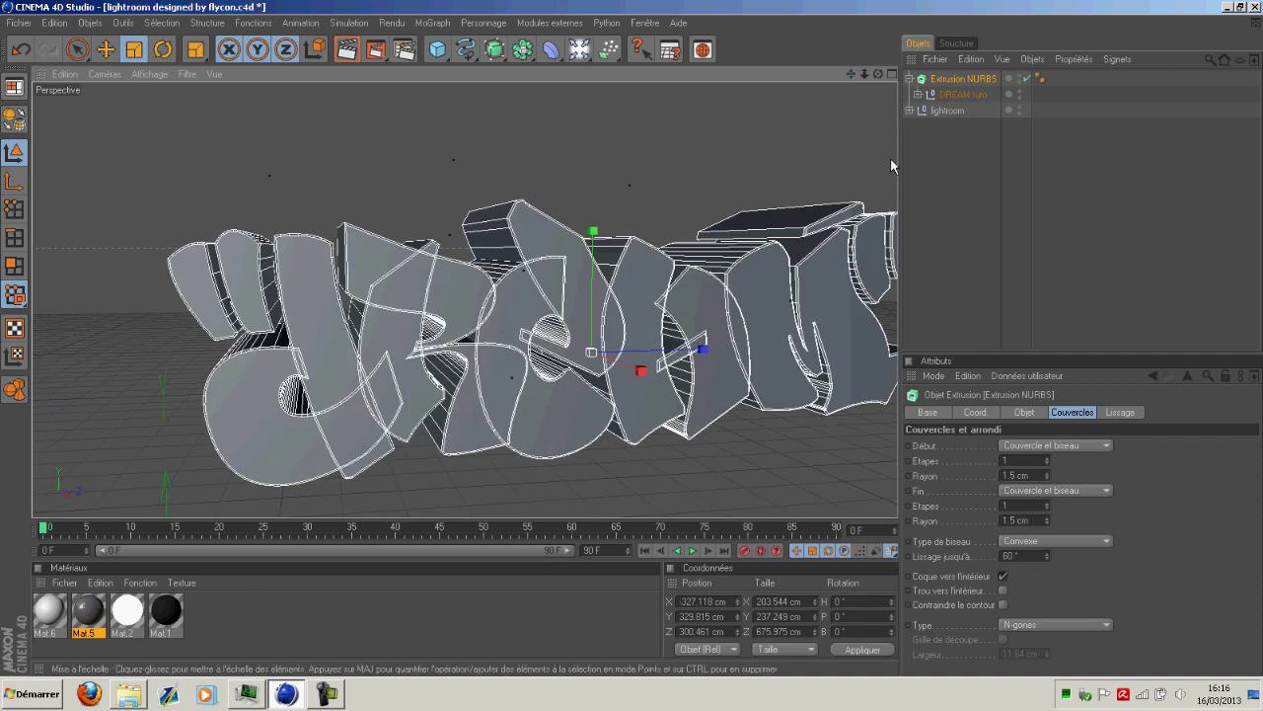
# Step: Expand the DREAM tuto group under the Extrusion NURBS to list its splines and clear the current selection
pyautogui.click(919, 95)
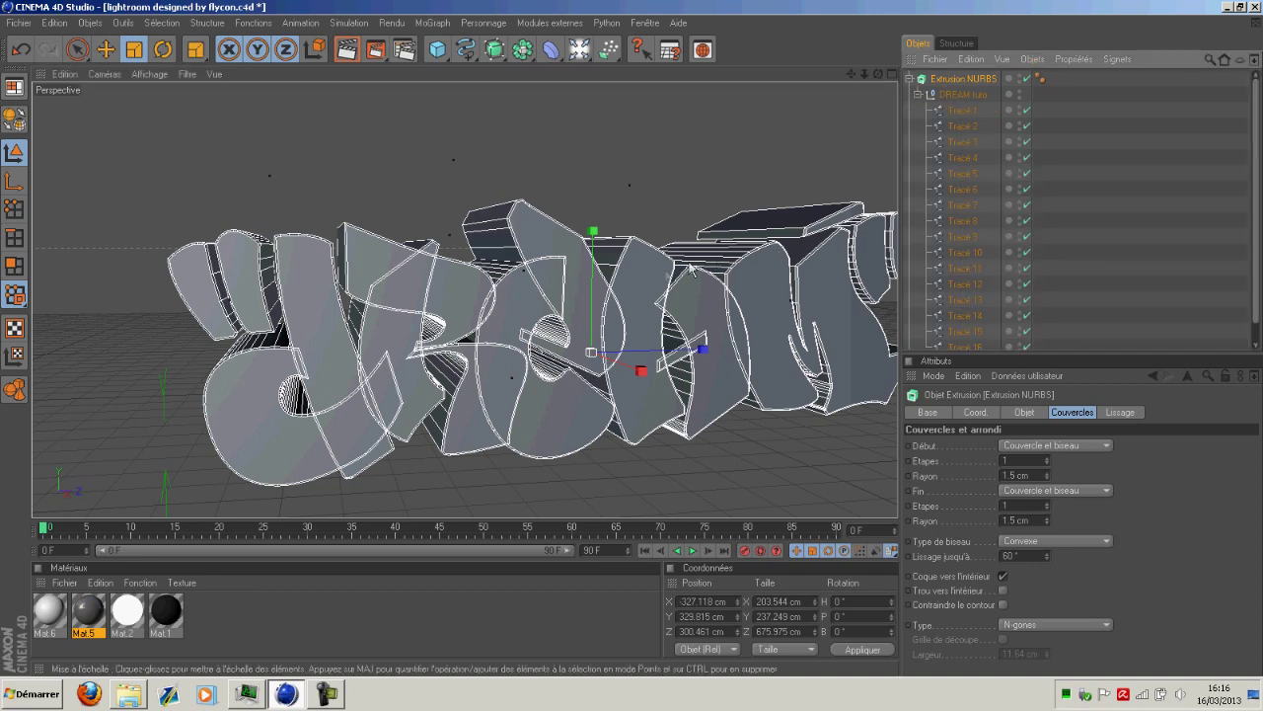
pyautogui.keyDown('alt'); pyautogui.moveTo(689, 268); pyautogui.dragTo(636, 281); pyautogui.keyUp('alt')
pyautogui.scroll(-2, 606, 170)
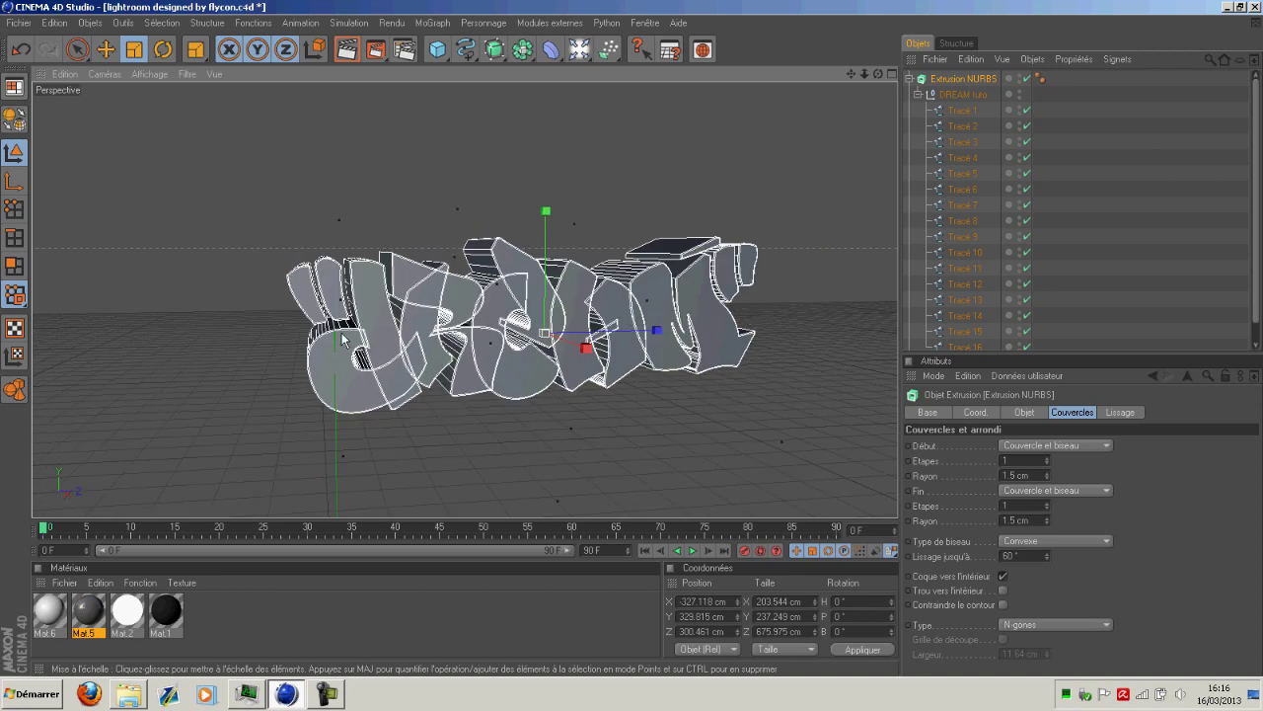
pyautogui.scroll(2, 642, 315)
pyautogui.click(742, 178)
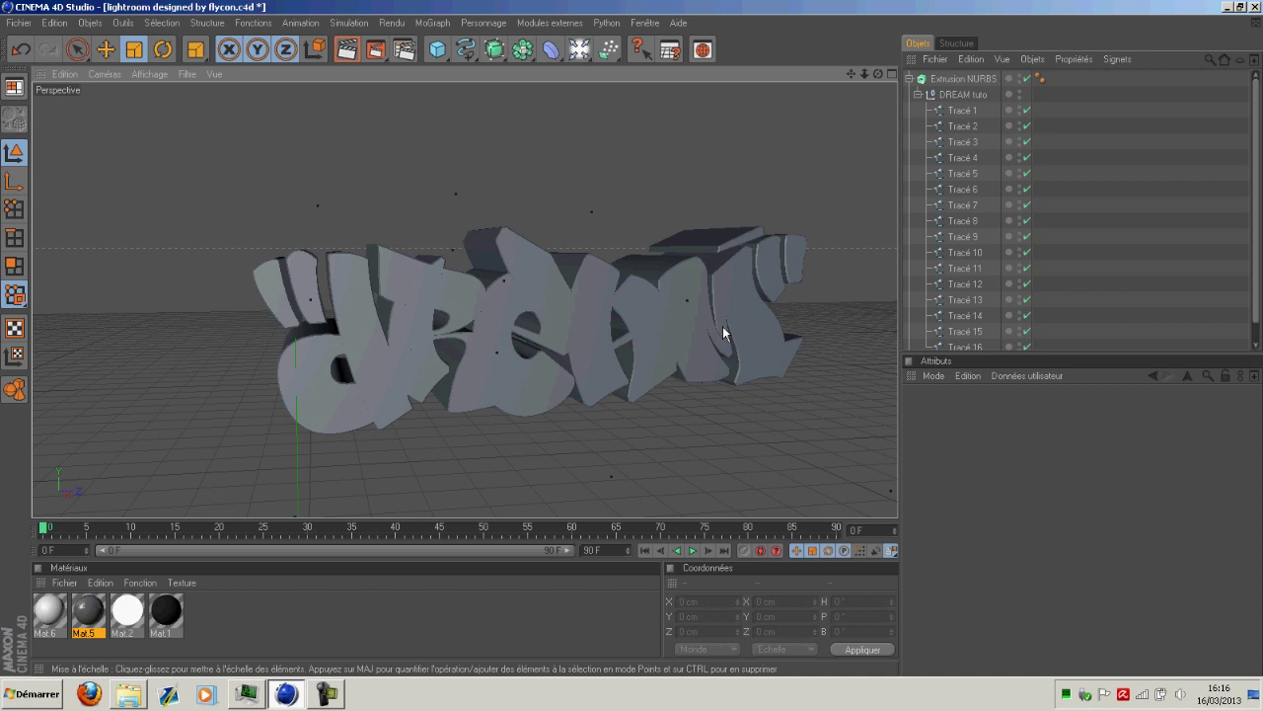
# Step: Select the splines Tracé 1 to Tracé 4 in turn to identify which letter part each one forms
pyautogui.click(965, 111)
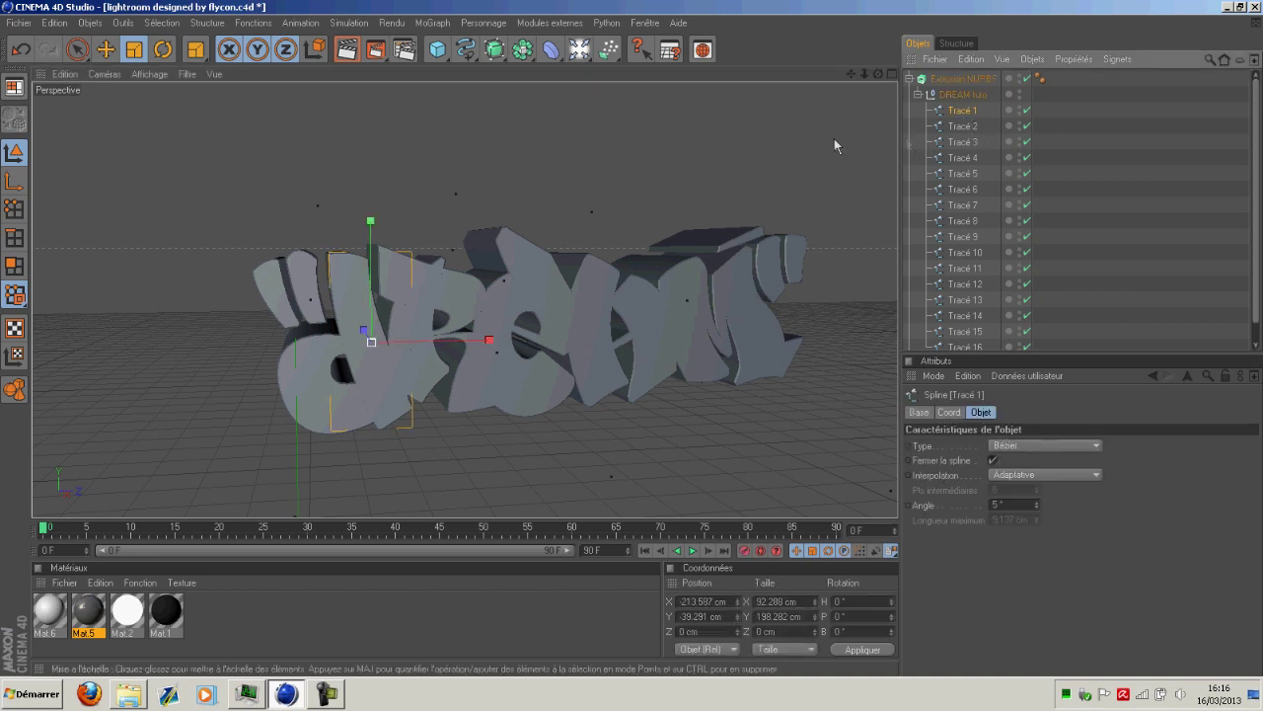
pyautogui.moveTo(873, 71); pyautogui.dragTo(787, 134)
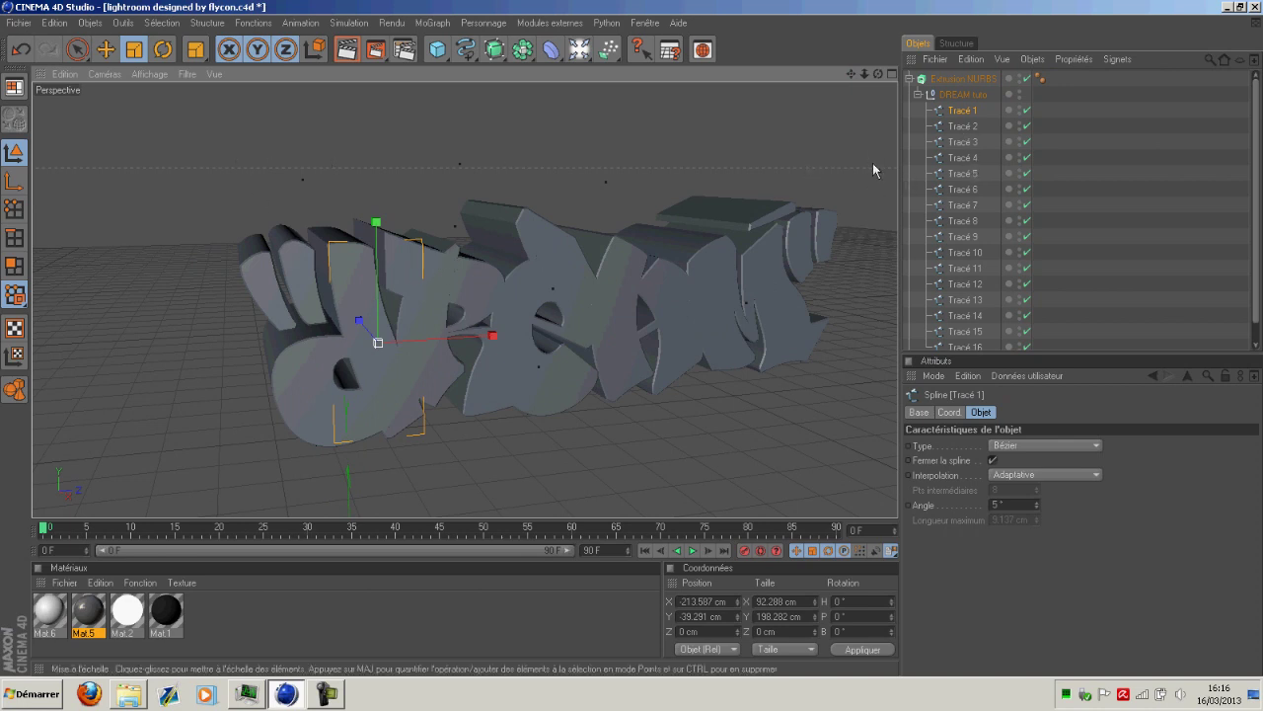
pyautogui.click(962, 126)
pyautogui.click(963, 142)
pyautogui.click(964, 158)
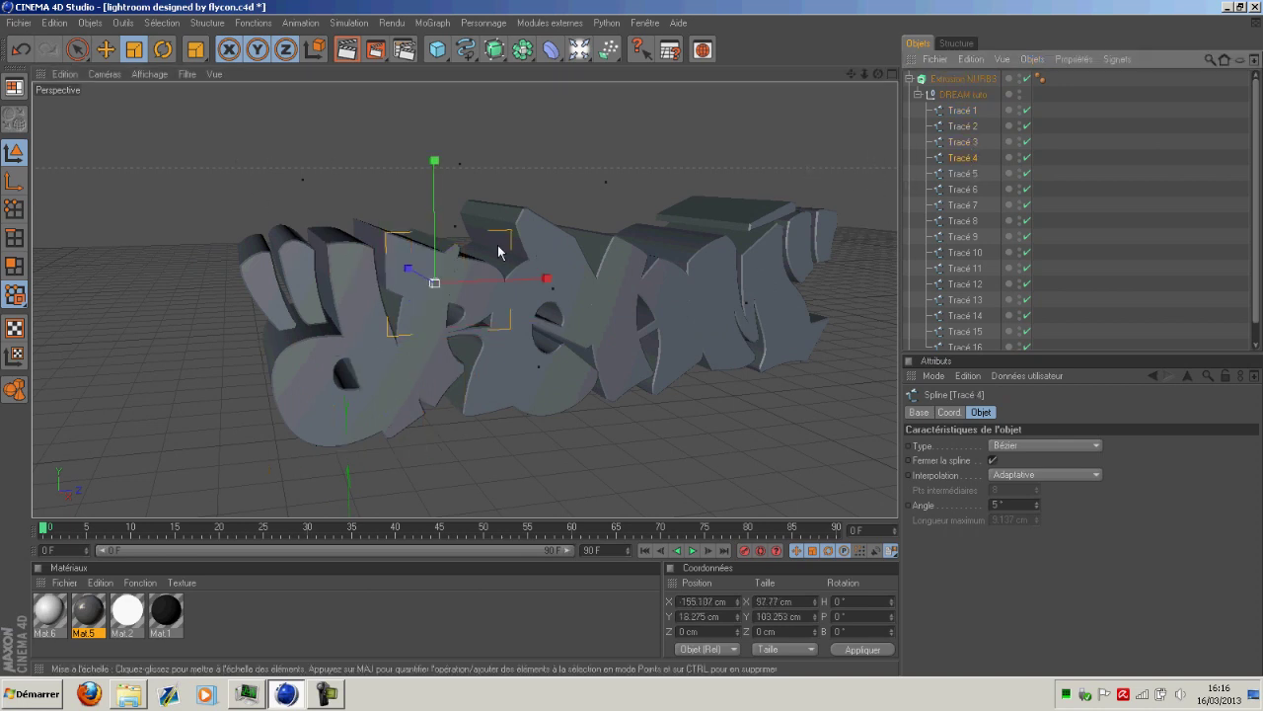
# Step: Move the spline Tracé 1 along its Z axis to about -2.5 cm
pyautogui.click(967, 115)
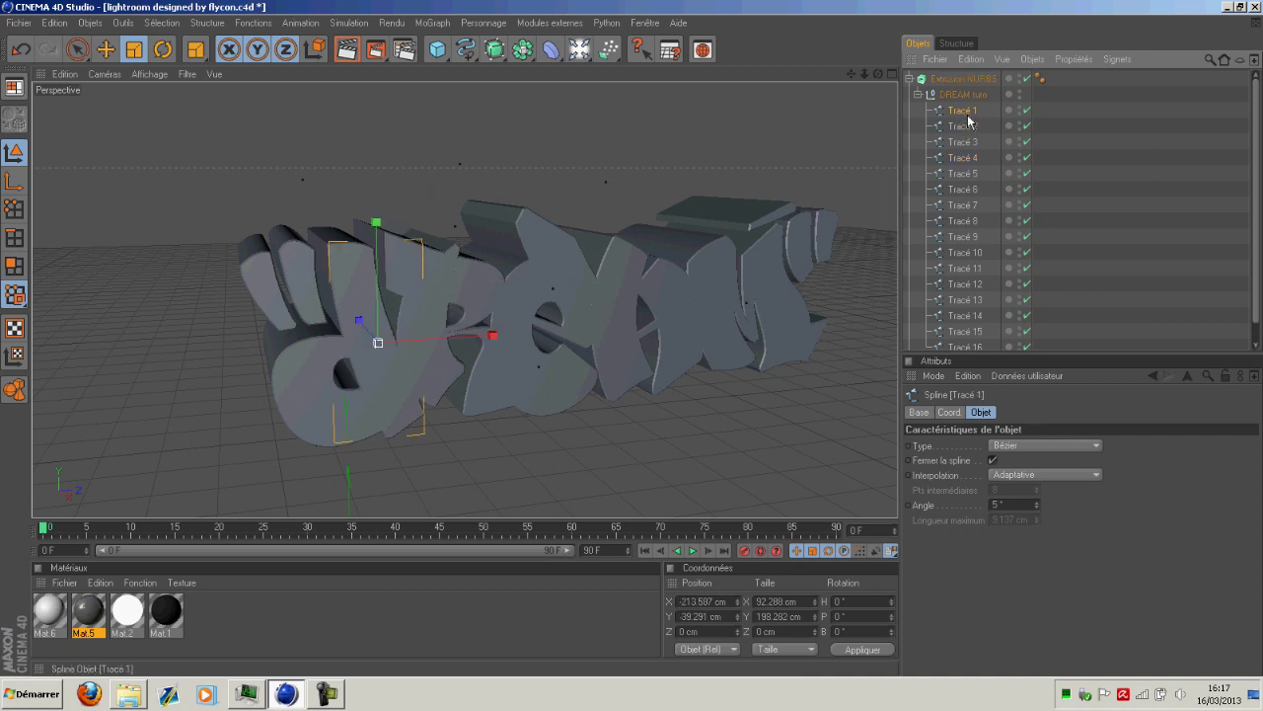
pyautogui.click(105, 50)
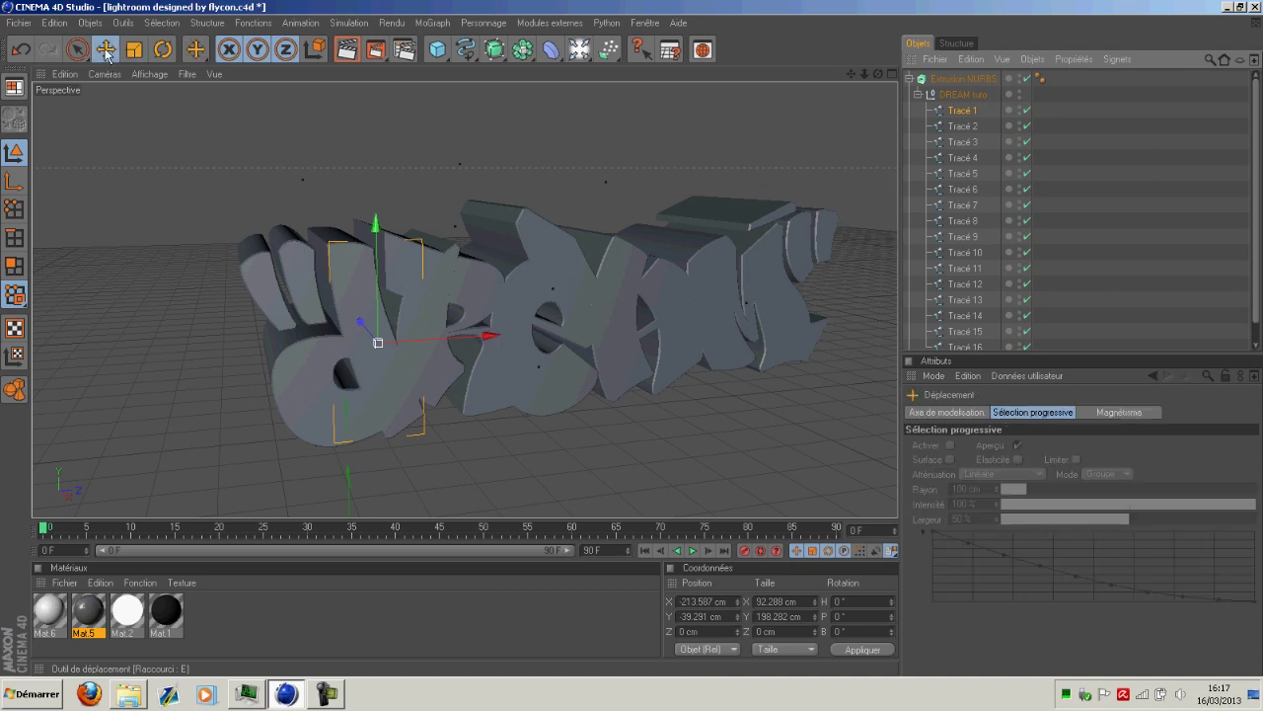
pyautogui.moveTo(877, 75)
pyautogui.mouseDown()
pyautogui.moveTo(987, 75)
pyautogui.moveTo(877, 65)
pyautogui.moveTo(878, 85)
pyautogui.mouseUp()
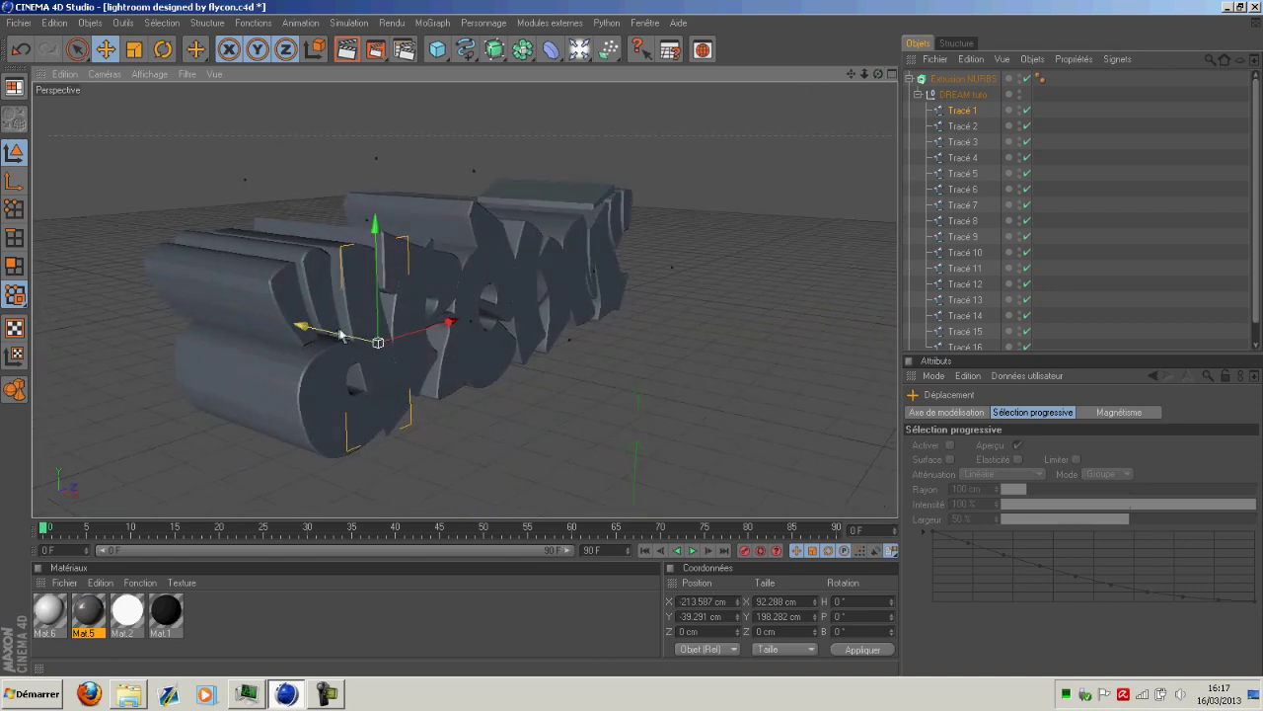
pyautogui.moveTo(336, 335); pyautogui.dragTo(333, 331)
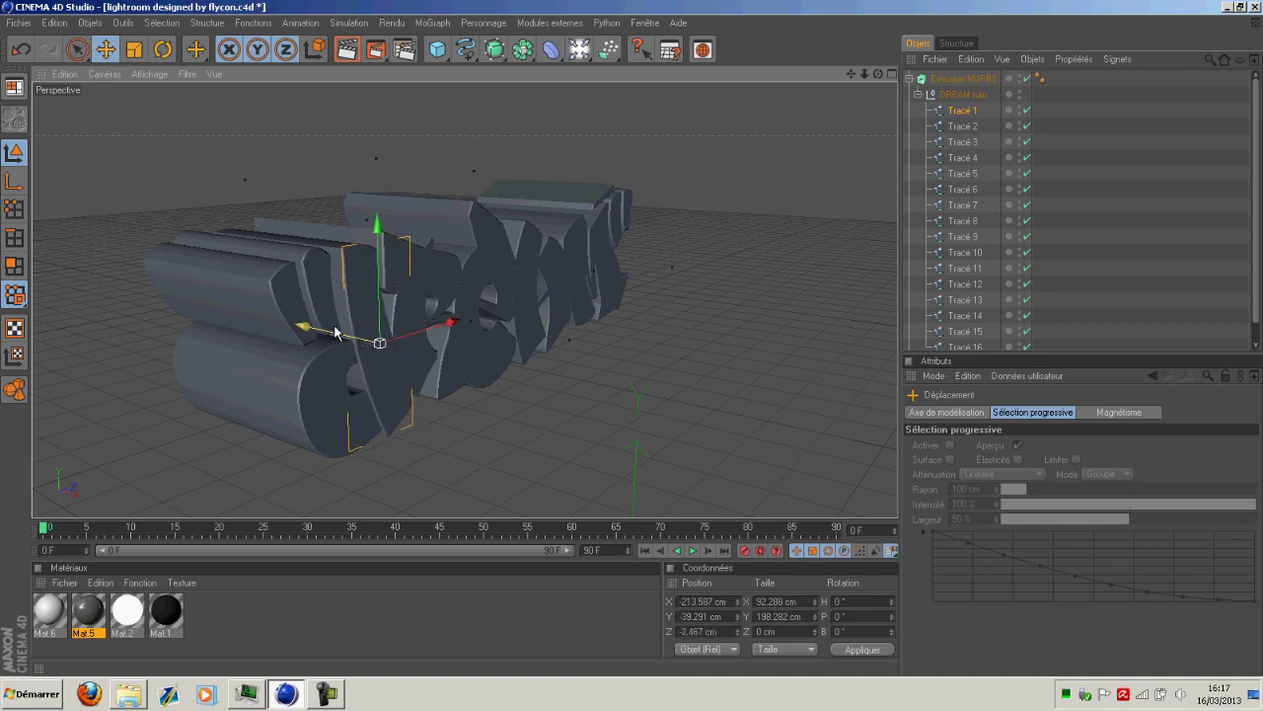
# Step: Move the spline Tracé 3 along its Z axis to about -9.4 cm so it stands off the neighbouring letter parts
pyautogui.click(936, 126)
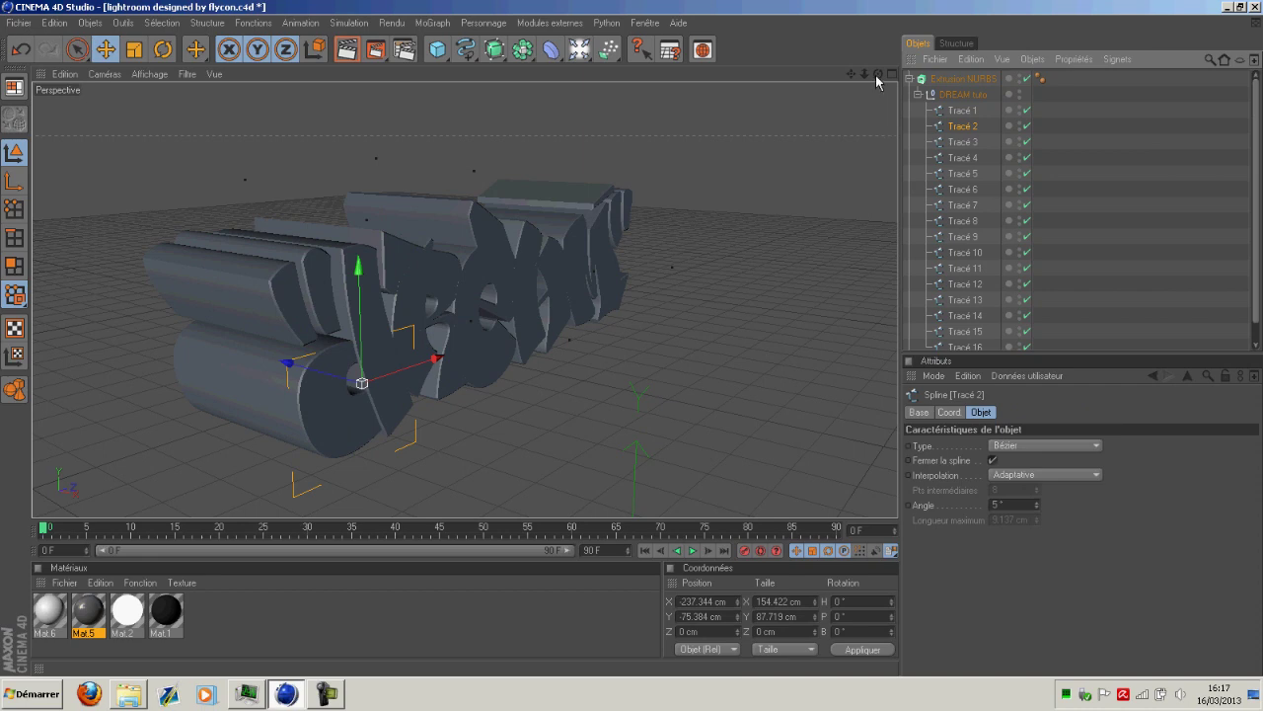
pyautogui.click(957, 142)
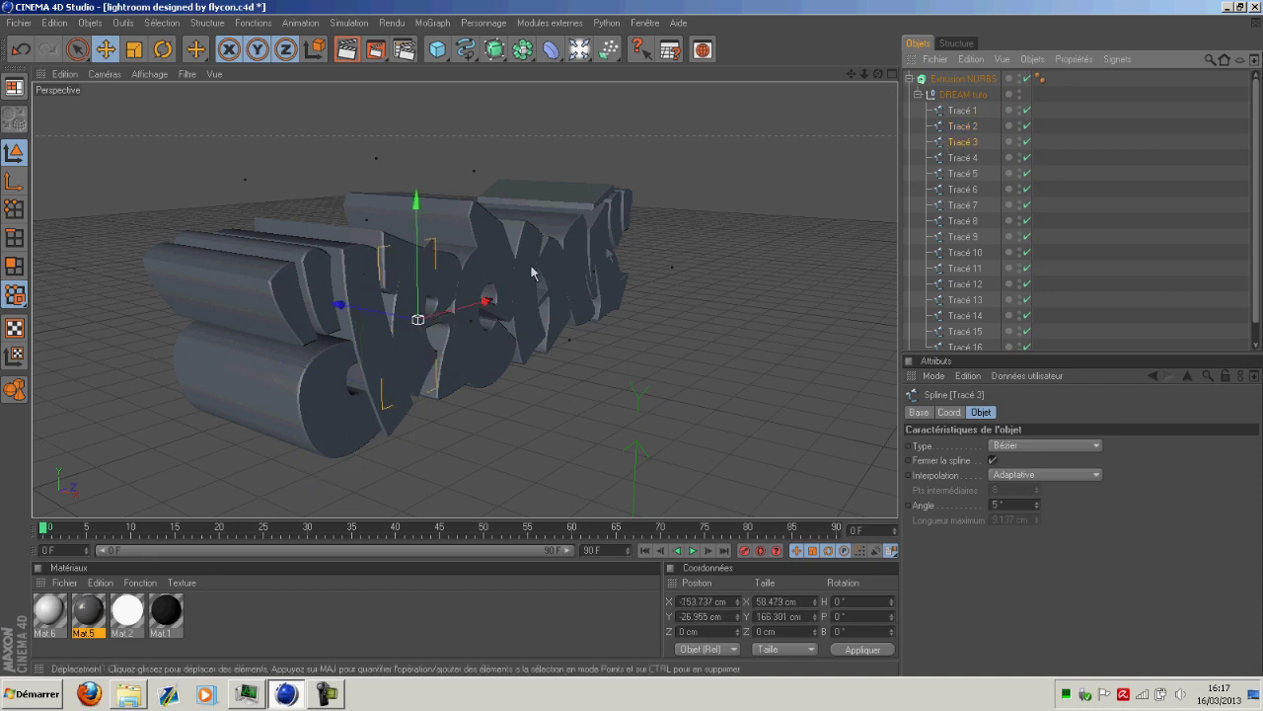
pyautogui.moveTo(383, 317); pyautogui.dragTo(390, 317)
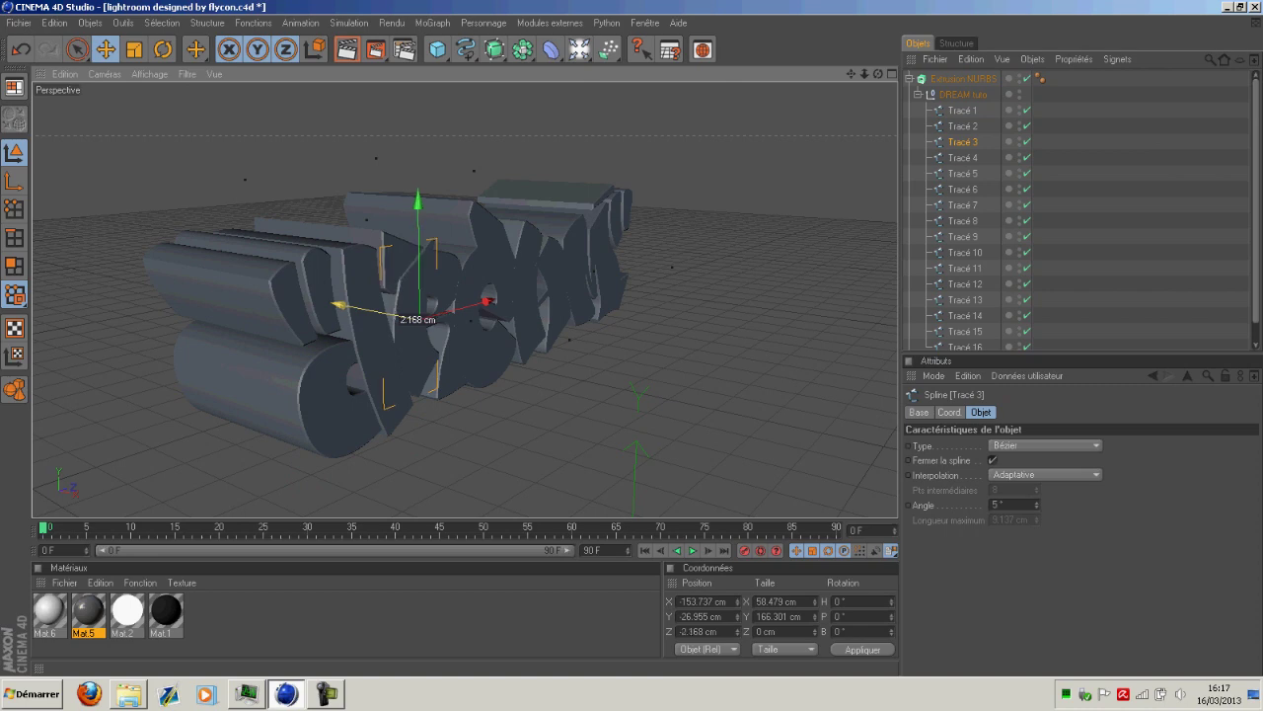
pyautogui.moveTo(877, 74); pyautogui.dragTo(873, 75)
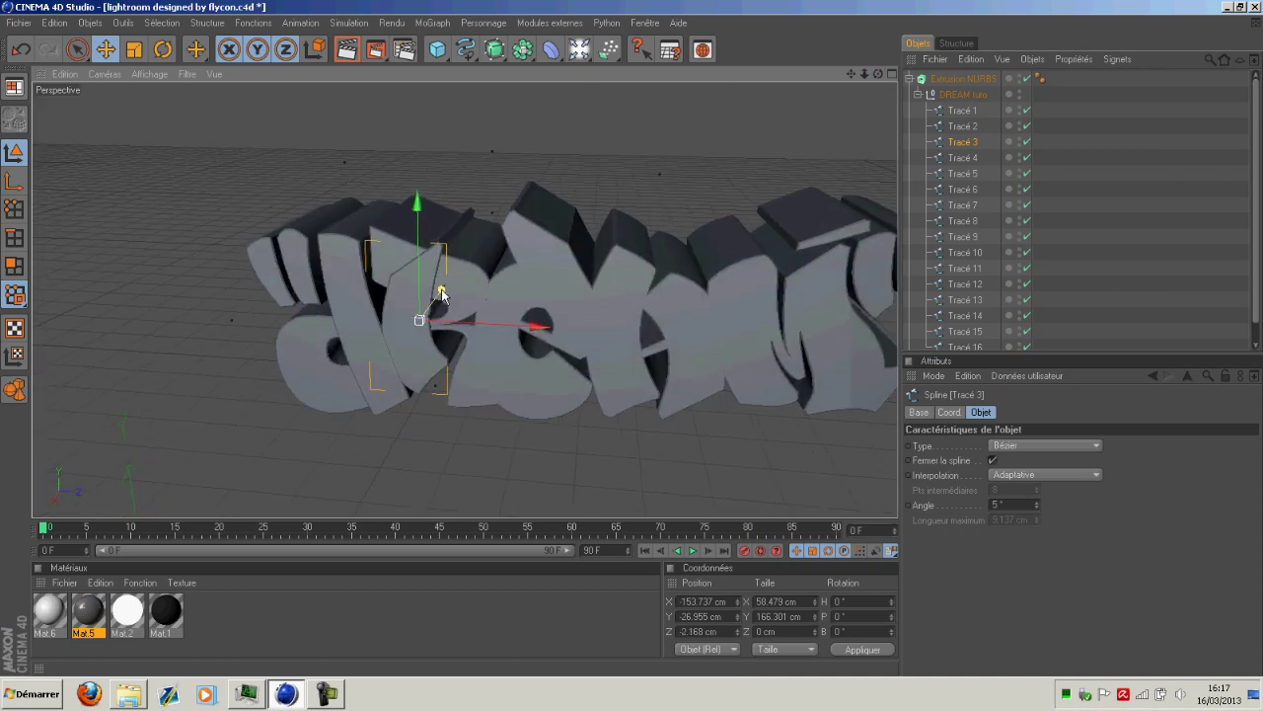
pyautogui.moveTo(442, 289); pyautogui.dragTo(440, 292)
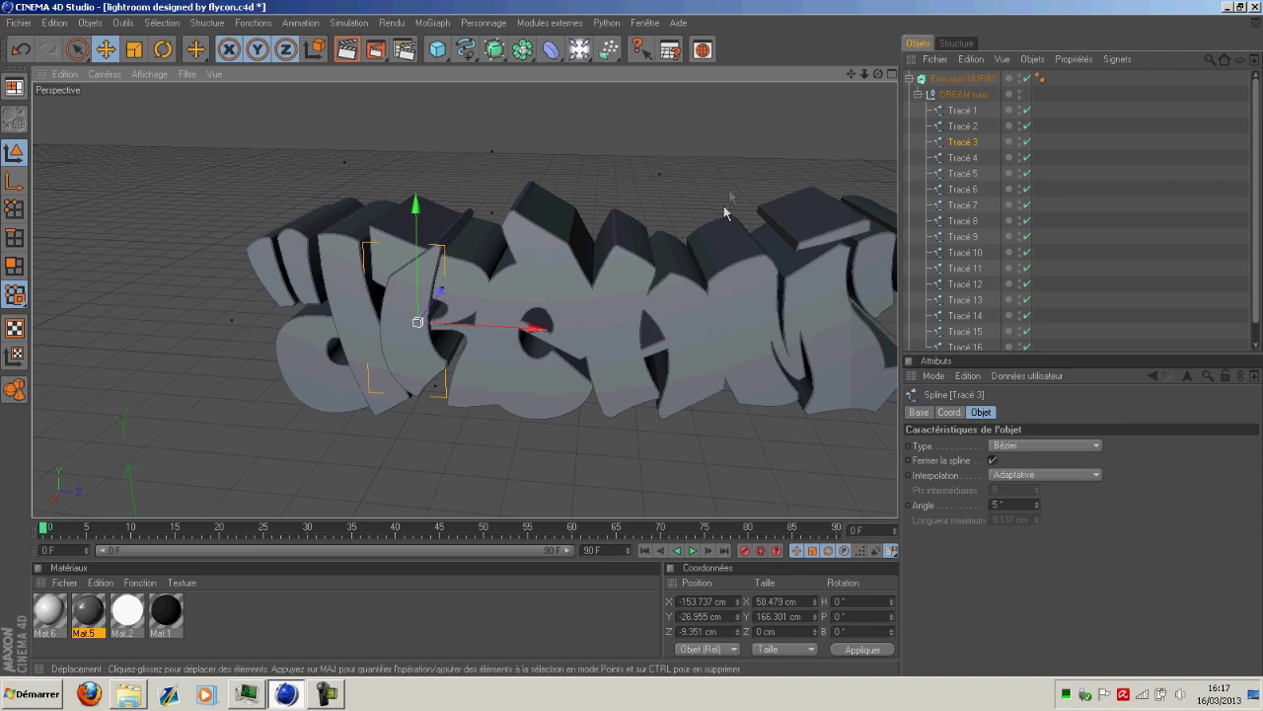
# Step: Select the splines Tracé 4 to Tracé 8 in turn to find the one forming the lower part of the E
pyautogui.click(962, 157)
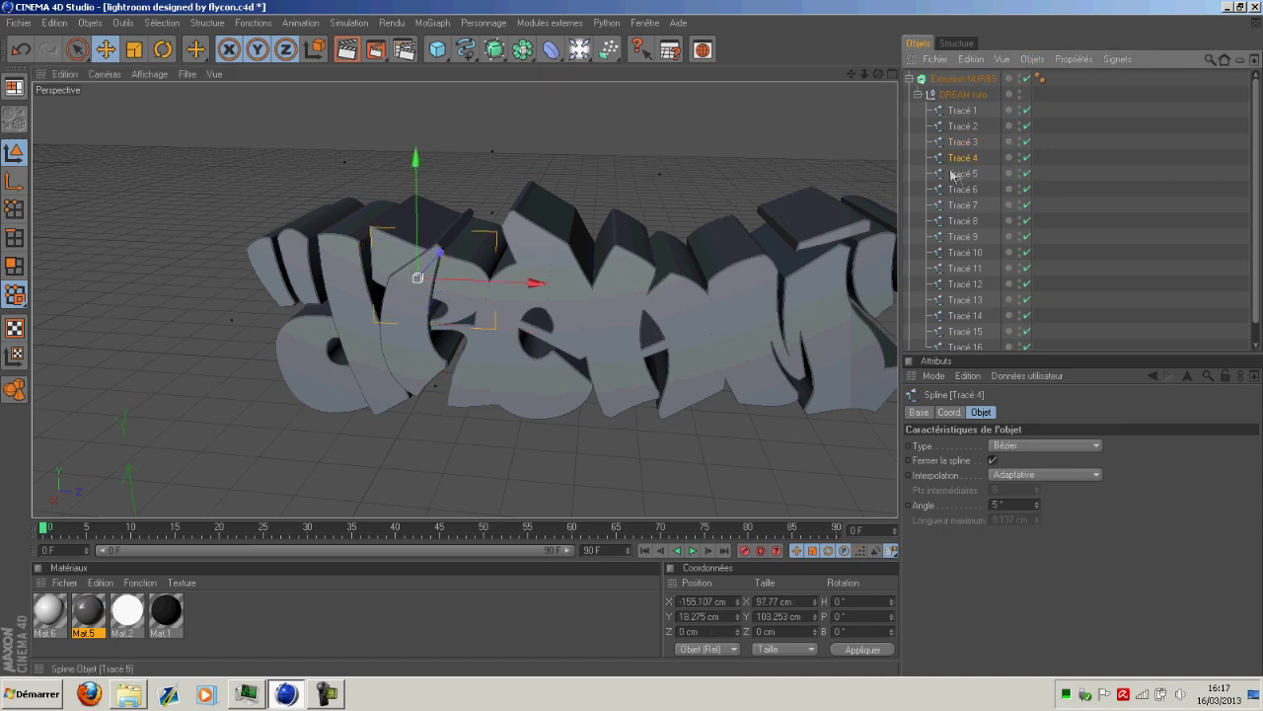
pyautogui.click(963, 176)
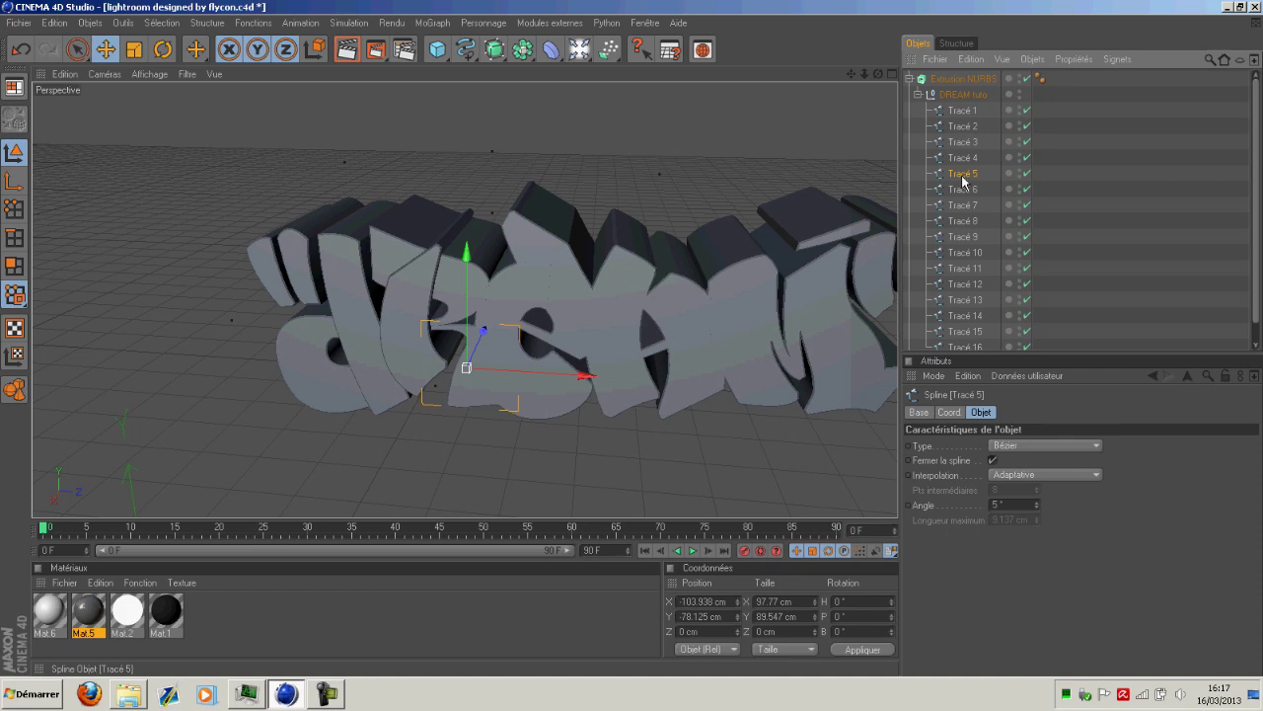
pyautogui.click(965, 190)
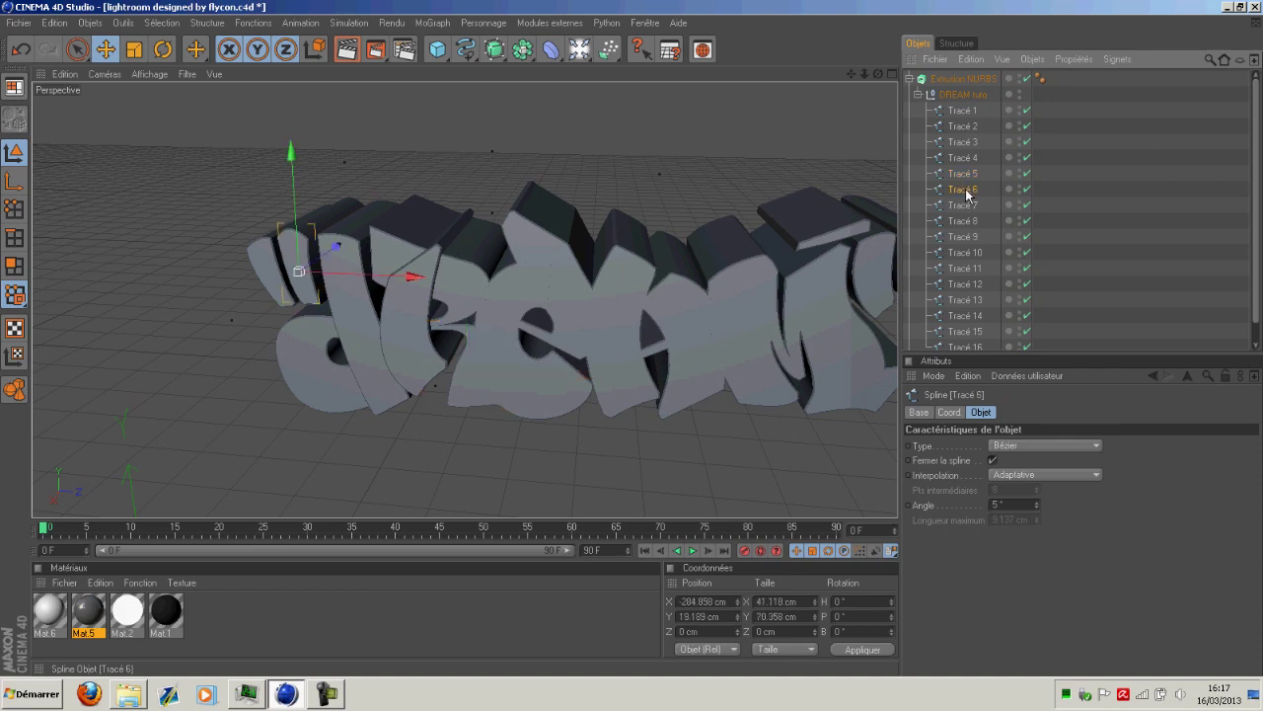
pyautogui.click(962, 207)
pyautogui.click(963, 222)
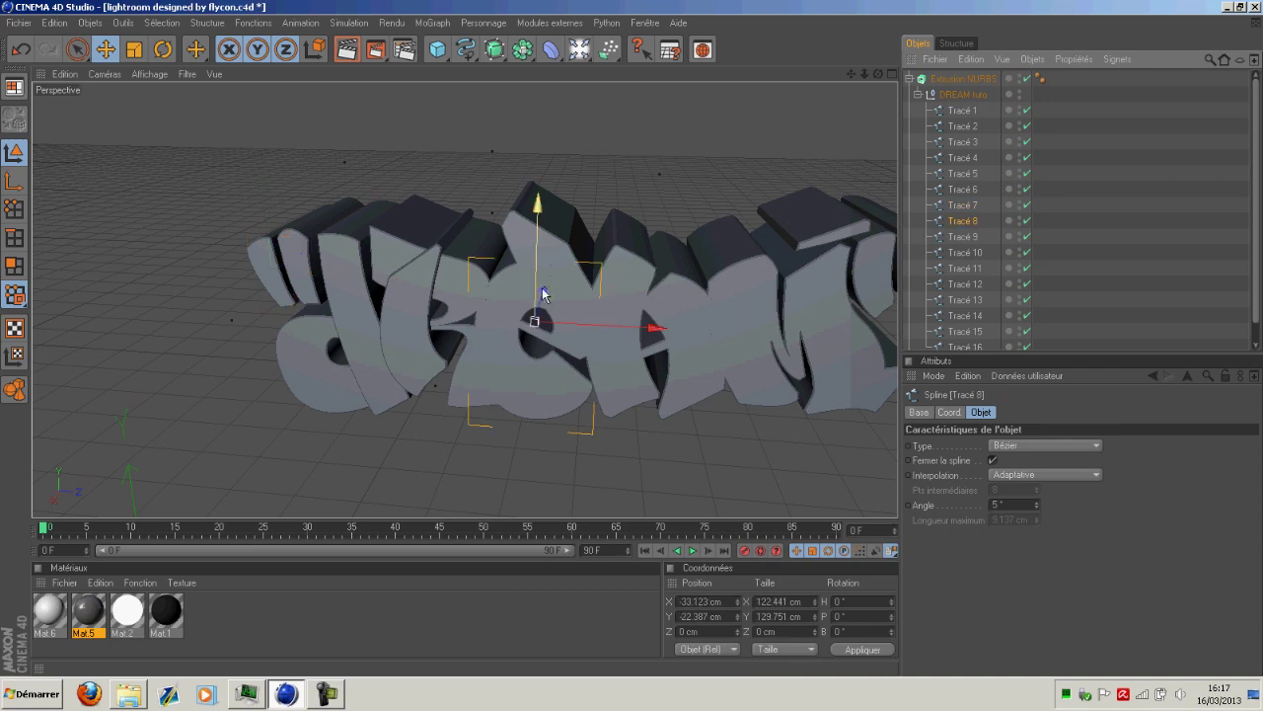
# Step: Try moving Tracé 8 alone along Z to about -4.1 cm, and undo the move
pyautogui.moveTo(544, 291); pyautogui.dragTo(544, 295)
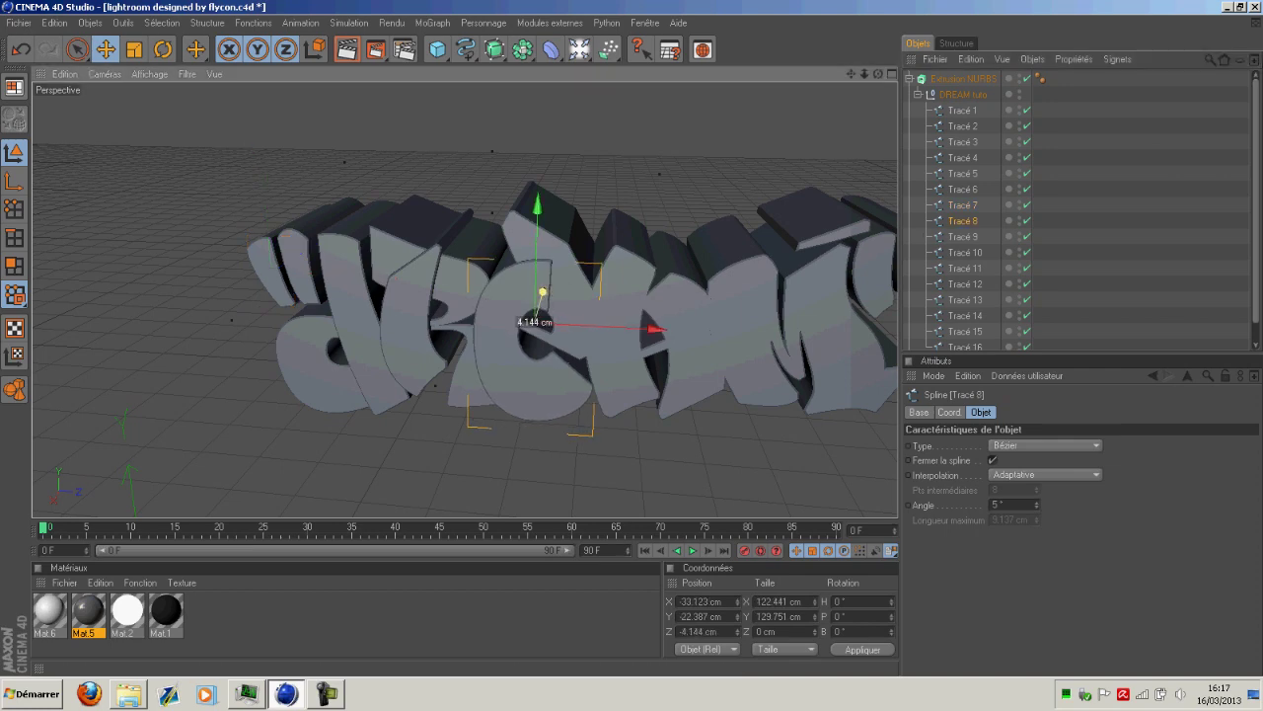
pyautogui.moveTo(543, 292); pyautogui.dragTo(543, 292)
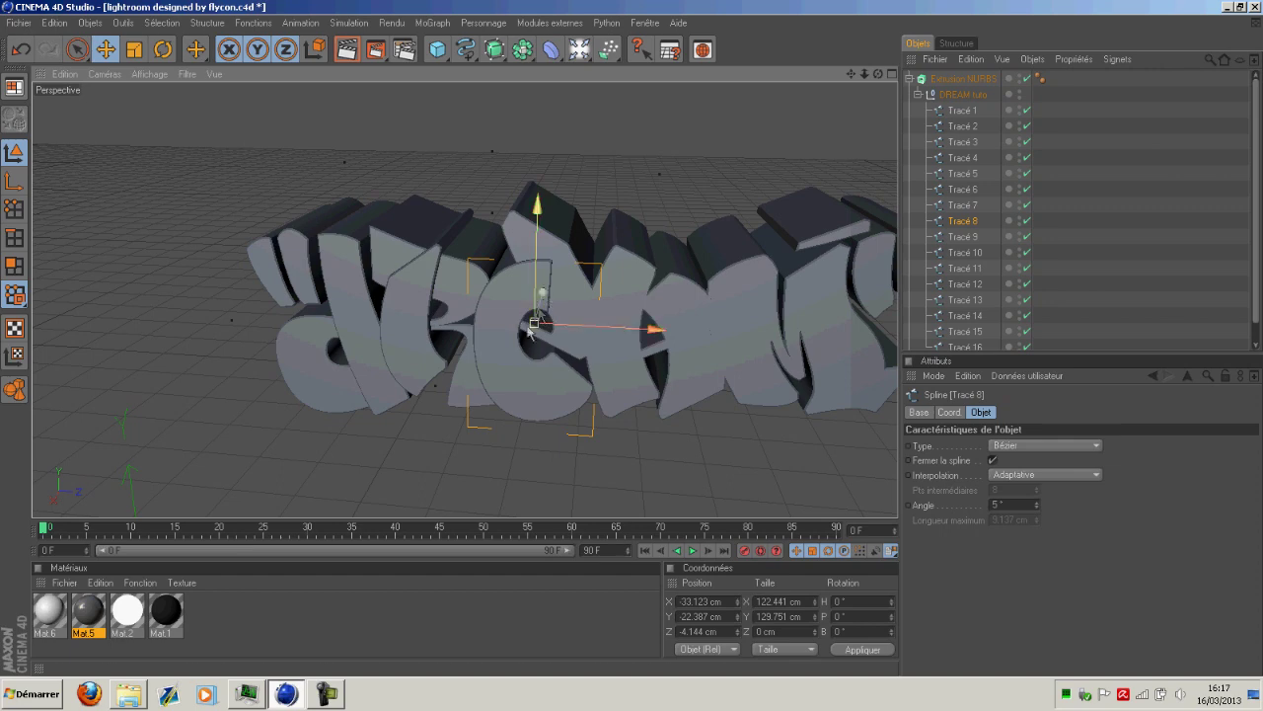
pyautogui.hotkey('ctrl', 'z')
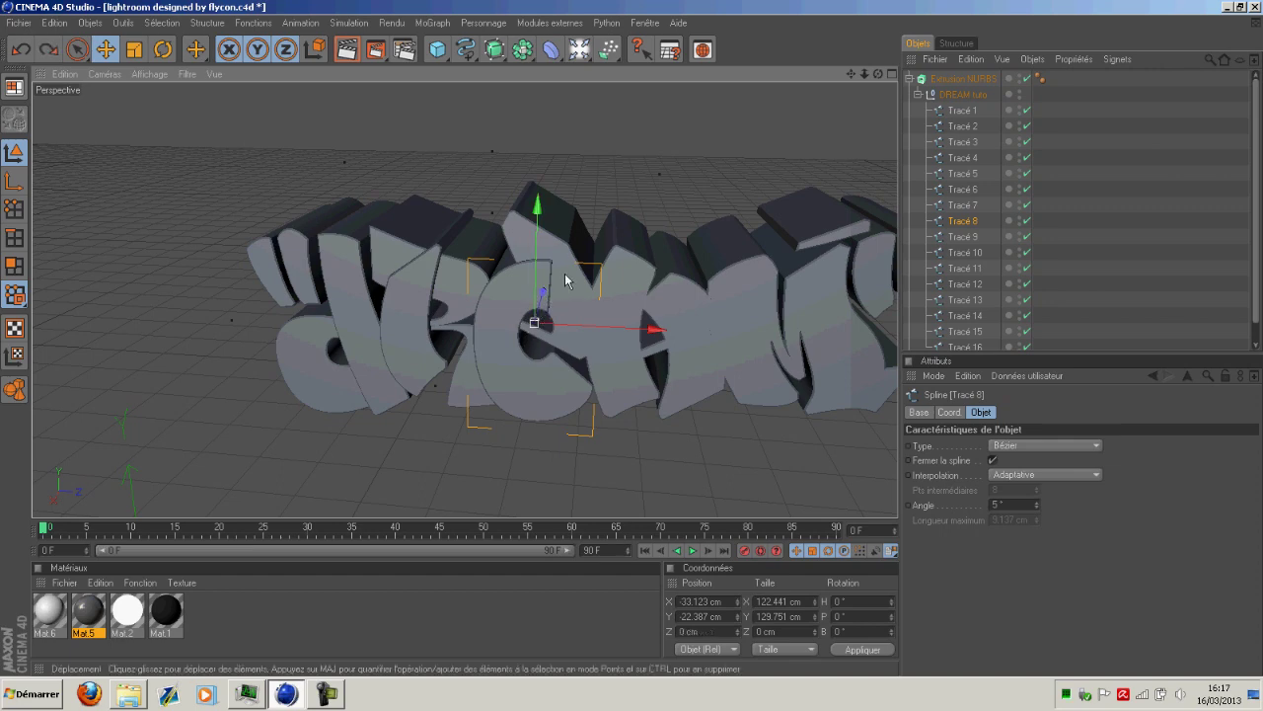
# Step: Add Tracé 9 to the selected Tracé 8 and move both splines of the E about 8.8 cm along Z
pyautogui.keyDown('ctrl'); pyautogui.click(957, 239); pyautogui.keyUp('ctrl')
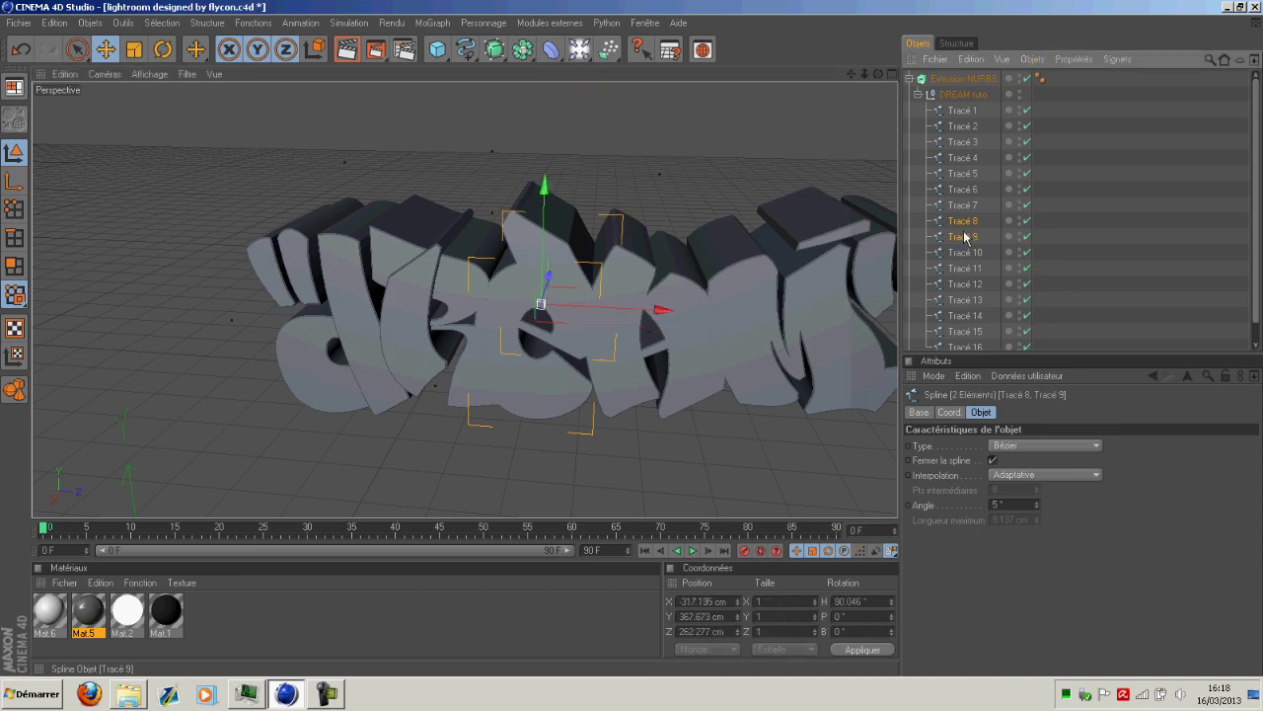
pyautogui.moveTo(877, 75); pyautogui.dragTo(809, 83)
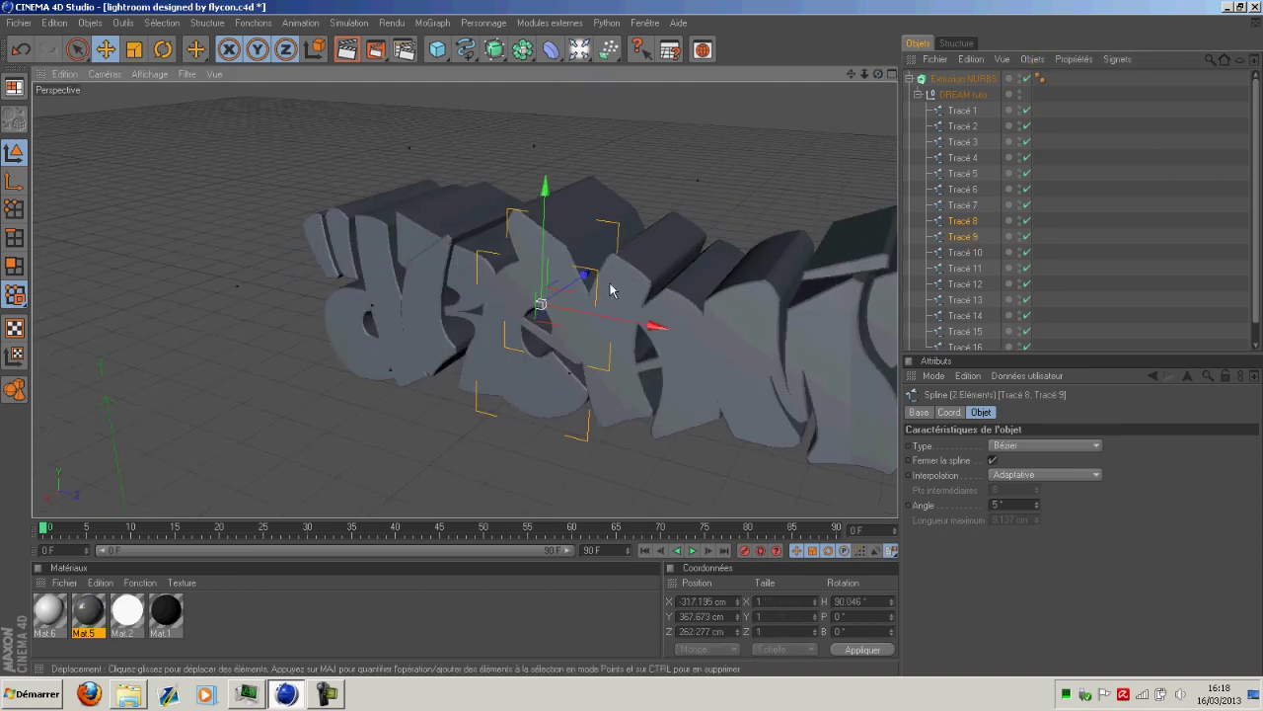
pyautogui.moveTo(581, 279); pyautogui.dragTo(586, 279)
pyautogui.moveTo(880, 79)
pyautogui.mouseDown()
pyautogui.moveTo(849, 81)
pyautogui.moveTo(875, 81)
pyautogui.mouseUp()
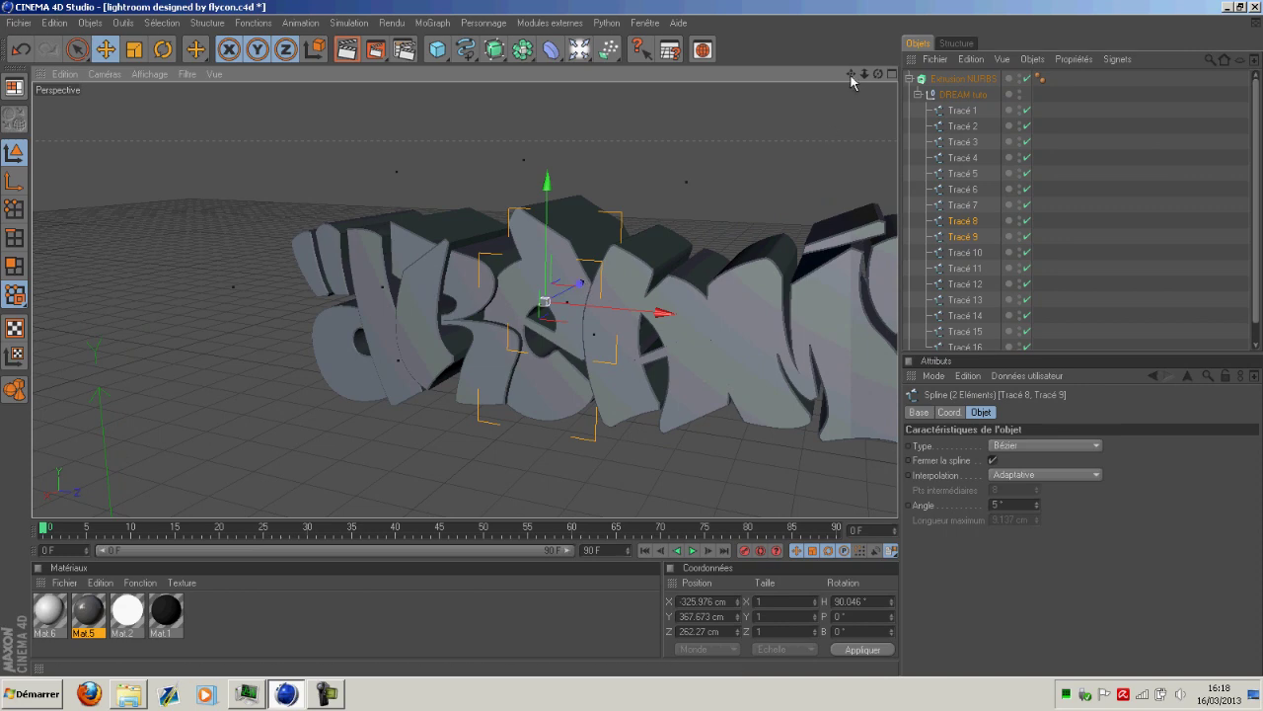
# Step: Select Tracé 10 and Tracé 11 together and move these parts of the A about 16.6 cm along Z
pyautogui.moveTo(853, 82); pyautogui.dragTo(944, 206)
pyautogui.click(963, 252)
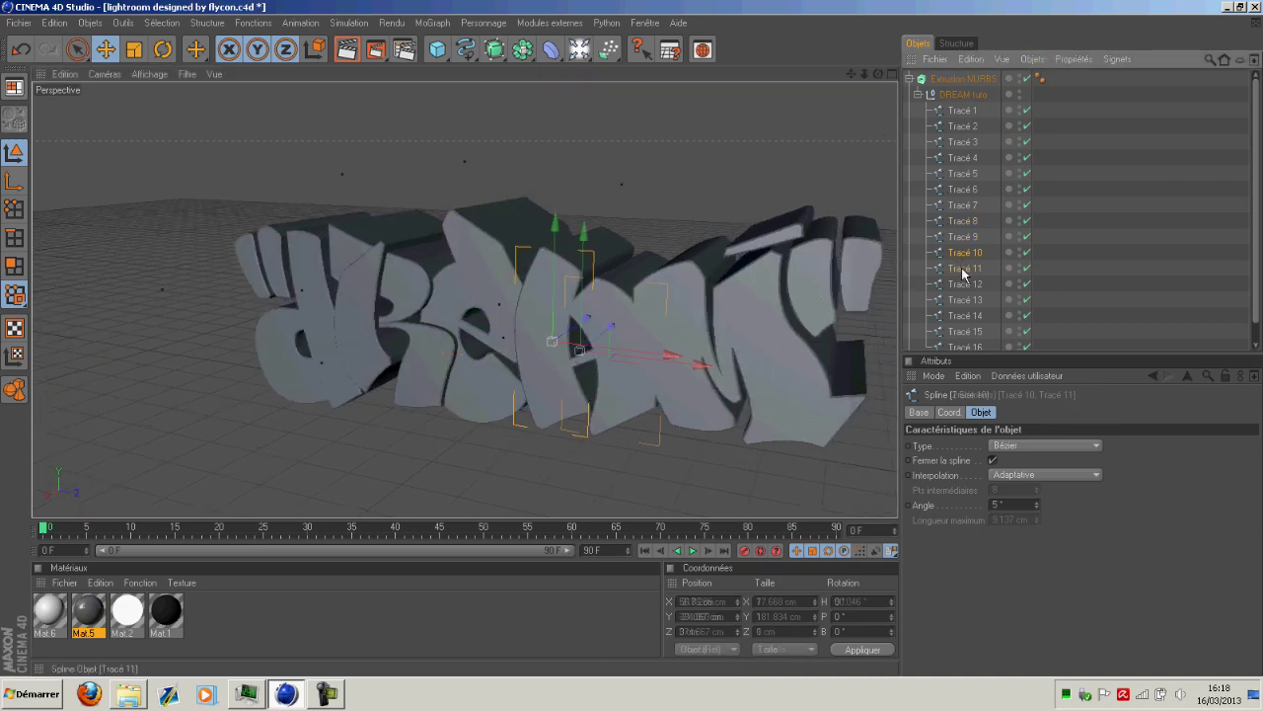
pyautogui.keyDown('ctrl'); pyautogui.click(963, 284); pyautogui.keyUp('ctrl')
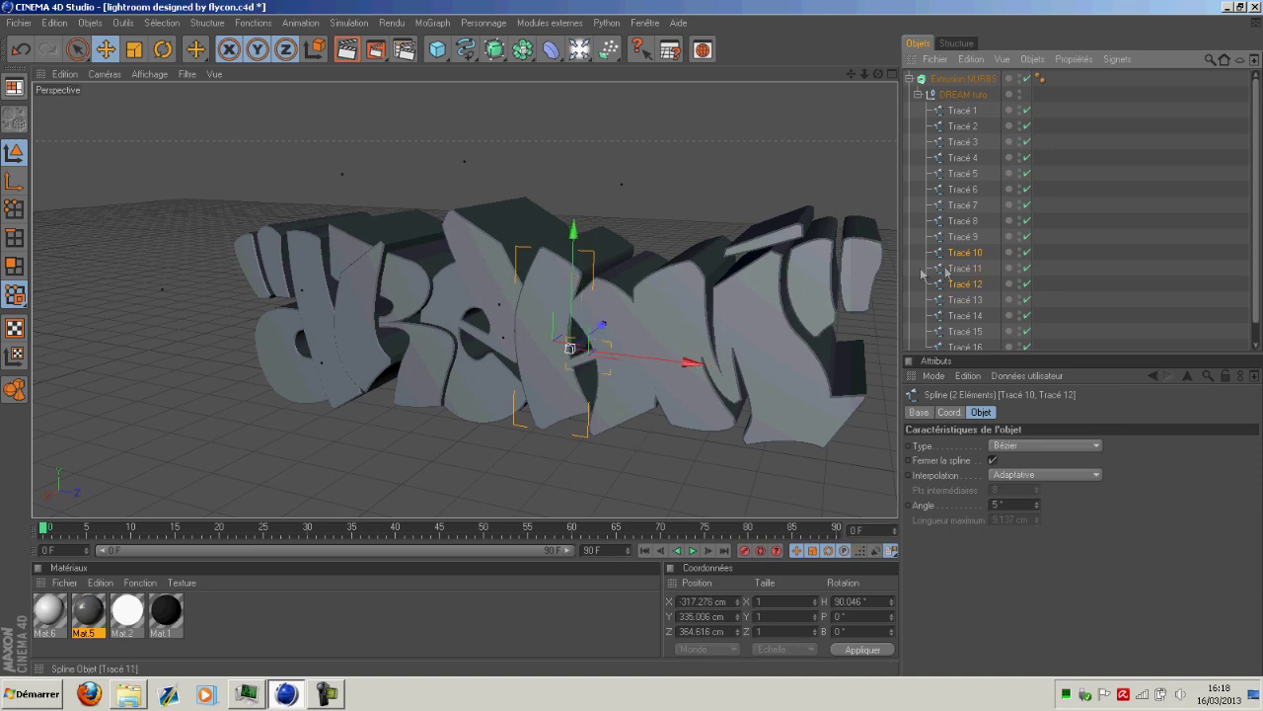
pyautogui.keyDown('ctrl'); pyautogui.click(972, 272); pyautogui.keyUp('ctrl')
pyautogui.keyDown('ctrl'); pyautogui.click(965, 284); pyautogui.keyUp('ctrl')
pyautogui.moveTo(609, 327); pyautogui.dragTo(616, 321)
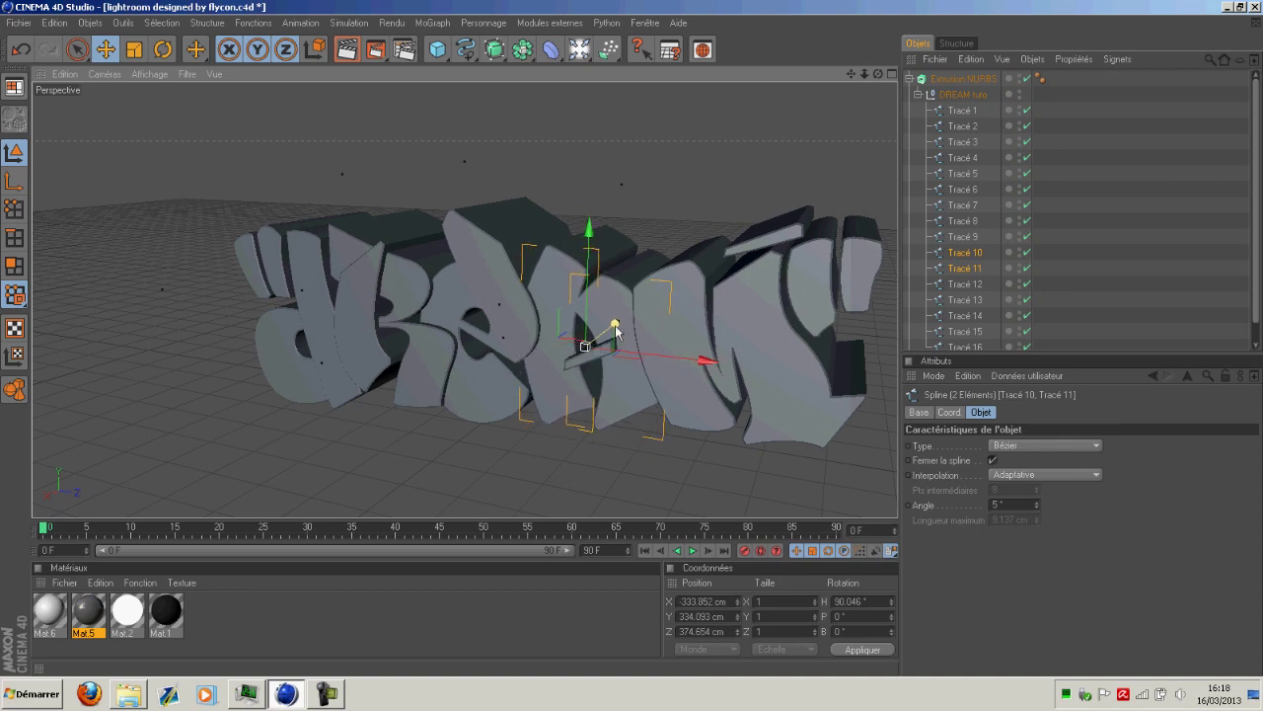
# Step: Move the spline Tracé 12, the crossbar of the A, along Z to about 23.5 cm
pyautogui.click(965, 284)
pyautogui.moveTo(620, 329); pyautogui.dragTo(624, 324)
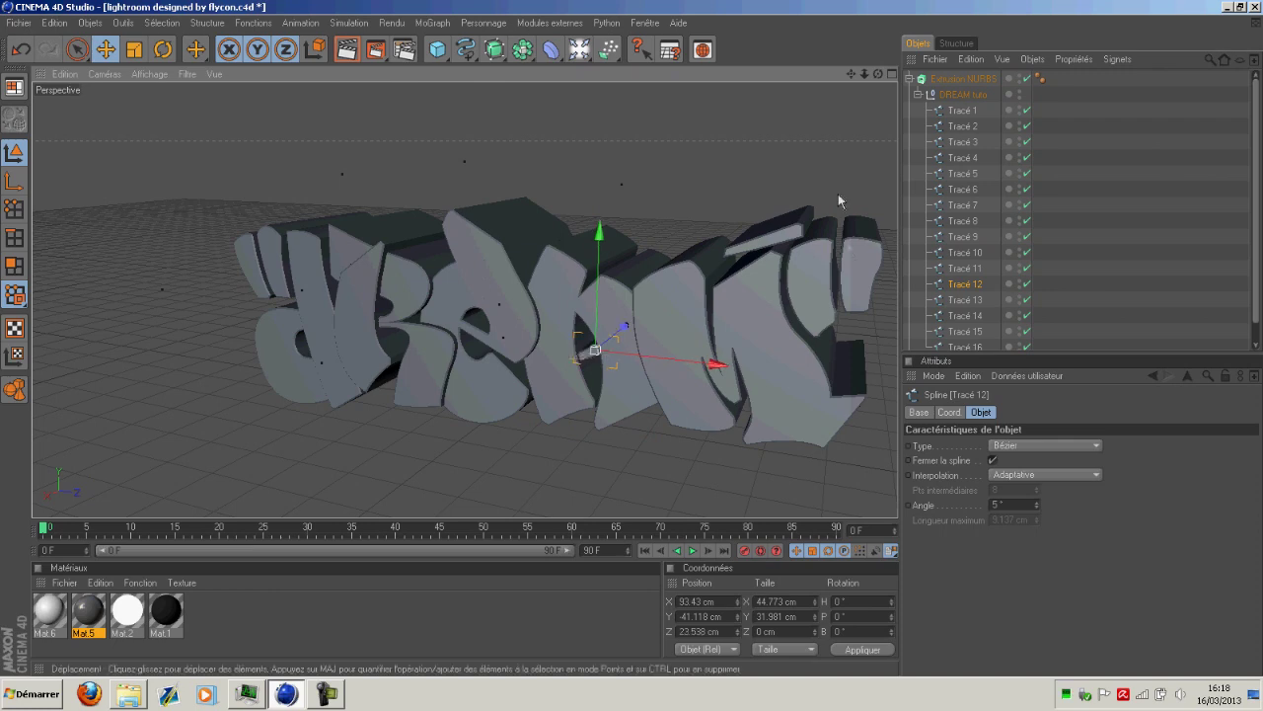
pyautogui.moveTo(878, 73)
pyautogui.mouseDown()
pyautogui.moveTo(829, 77)
pyautogui.moveTo(877, 99)
pyautogui.moveTo(896, 73)
pyautogui.mouseUp()
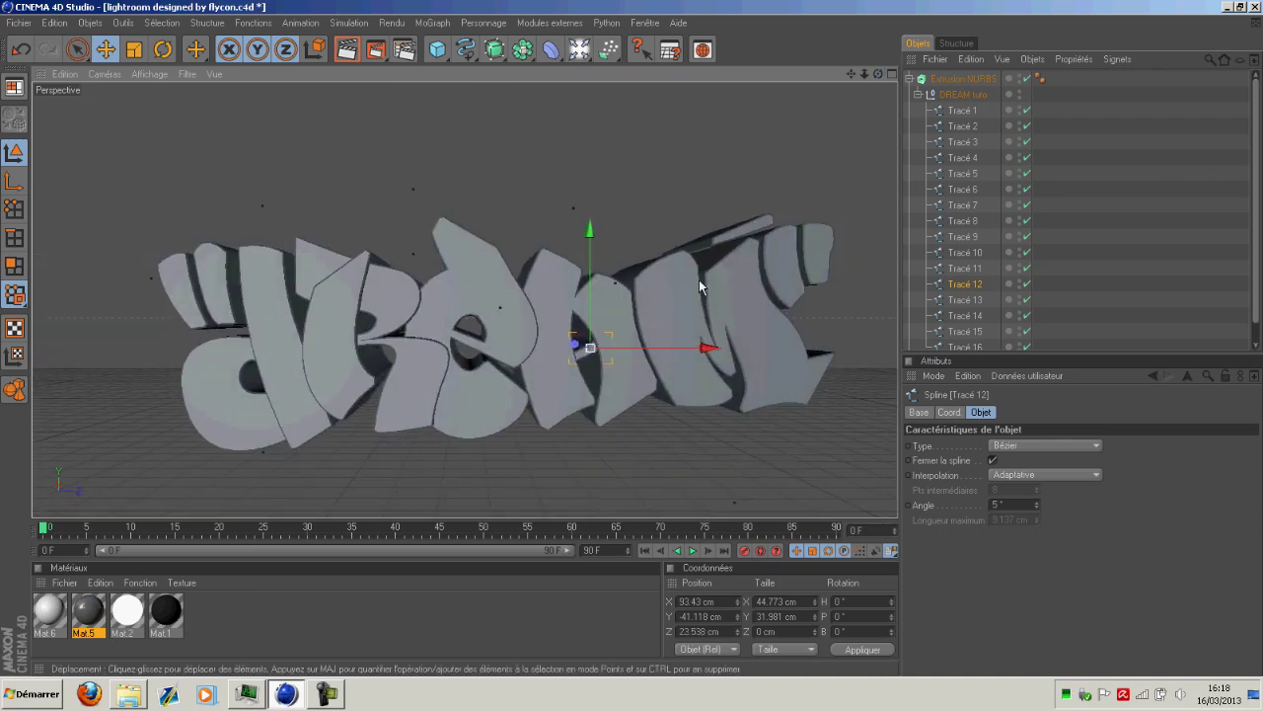
# Step: Select Tracé 8 and Tracé 9 together, shift the E about 10.5 cm along X and lower it about 3.2 cm
pyautogui.scroll(-4, 699, 280)
pyautogui.scroll(3, 683, 283)
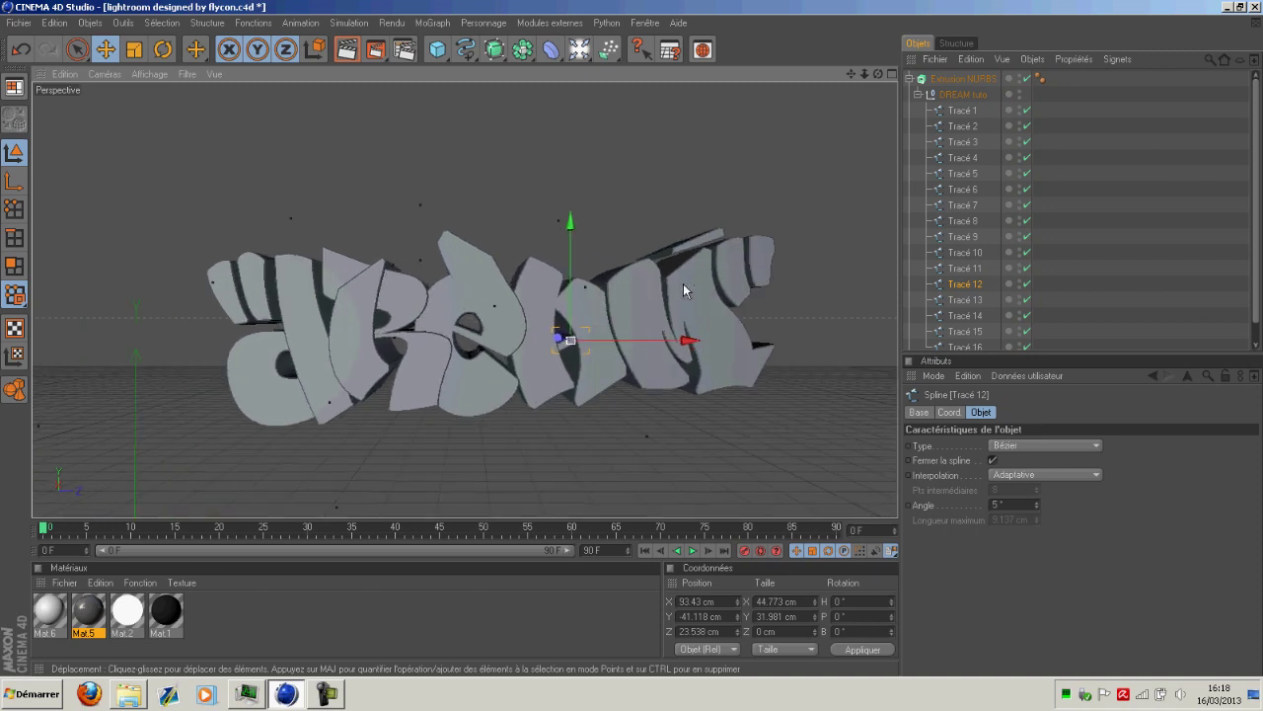
pyautogui.moveTo(683, 283); pyautogui.dragTo(738, 227)
pyautogui.click(962, 253)
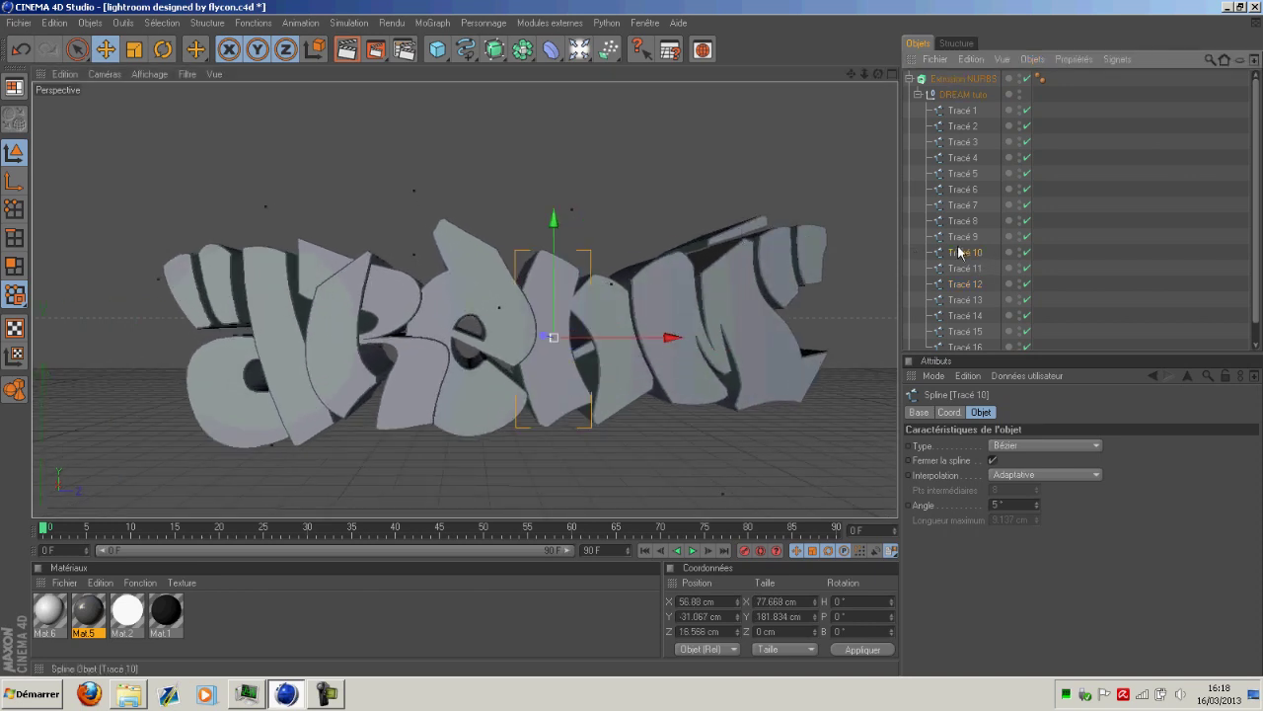
pyautogui.click(962, 237)
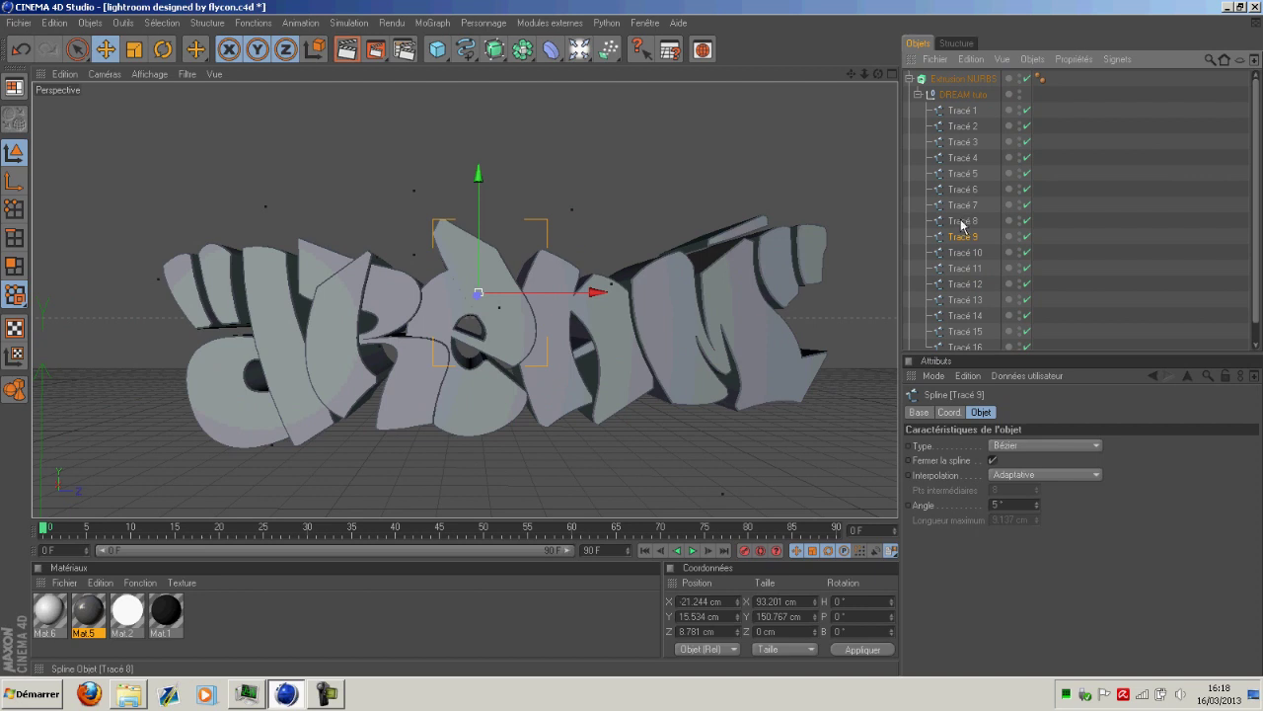
pyautogui.keyDown('ctrl'); pyautogui.click(963, 221); pyautogui.keyUp('ctrl')
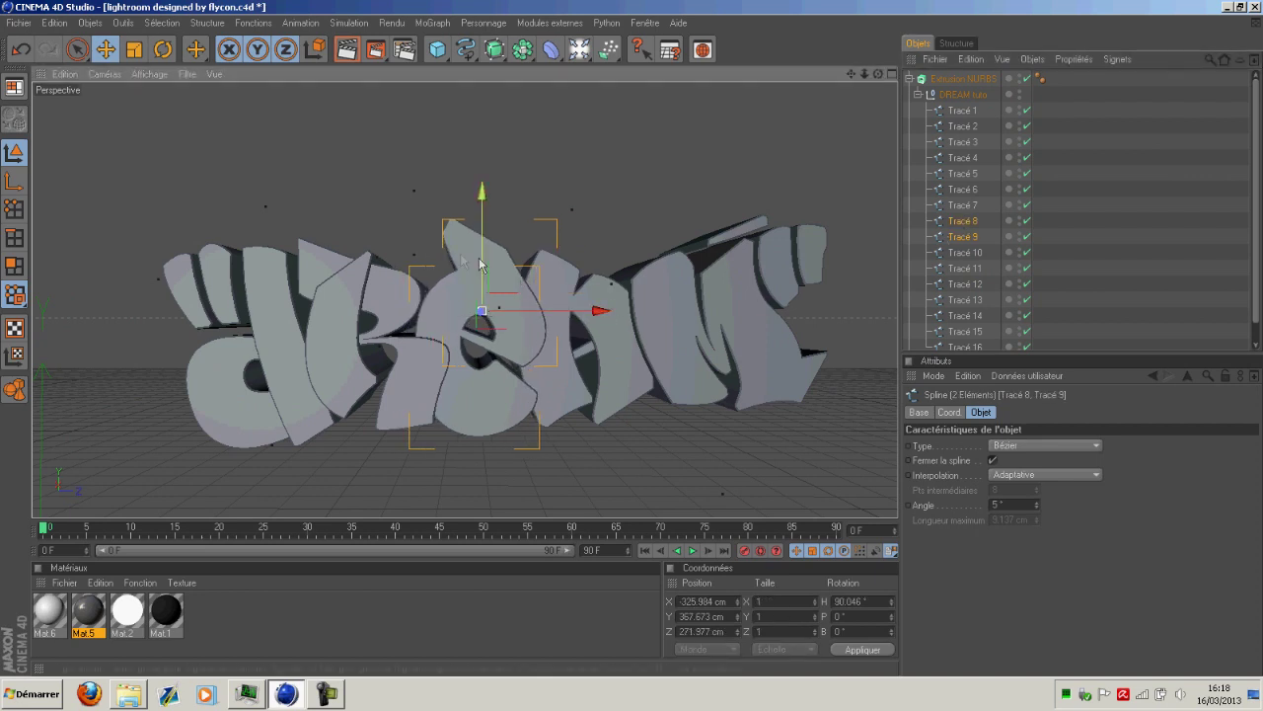
pyautogui.moveTo(480, 264); pyautogui.dragTo(481, 268)
pyautogui.moveTo(534, 316); pyautogui.dragTo(536, 316)
pyautogui.moveTo(878, 75); pyautogui.dragTo(925, 90)
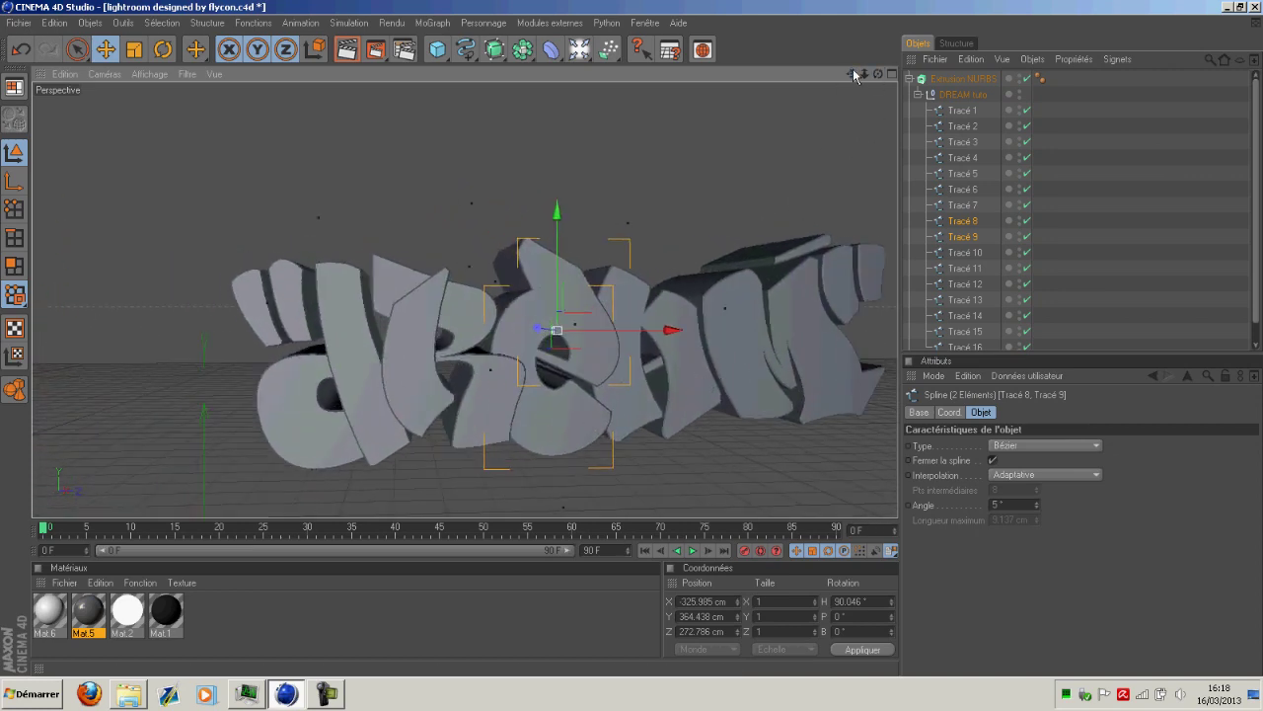
pyautogui.moveTo(851, 74); pyautogui.dragTo(860, 87)
pyautogui.click(964, 114)
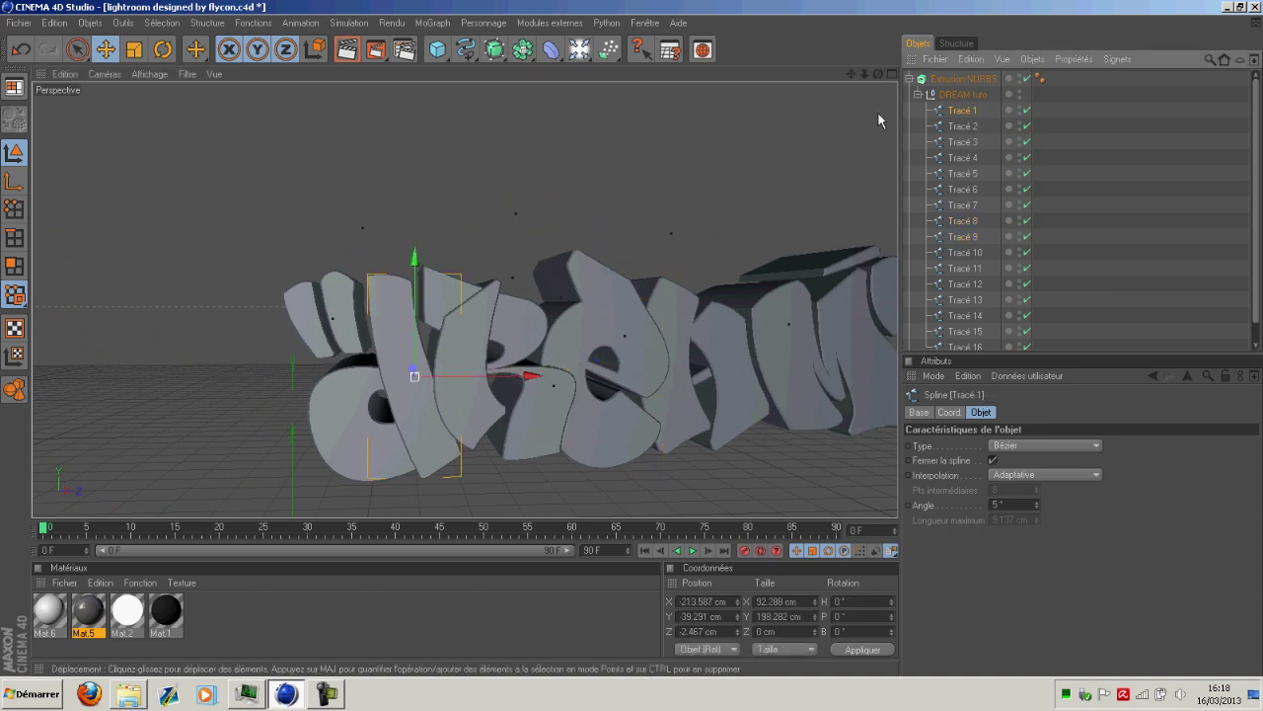
pyautogui.click(963, 126)
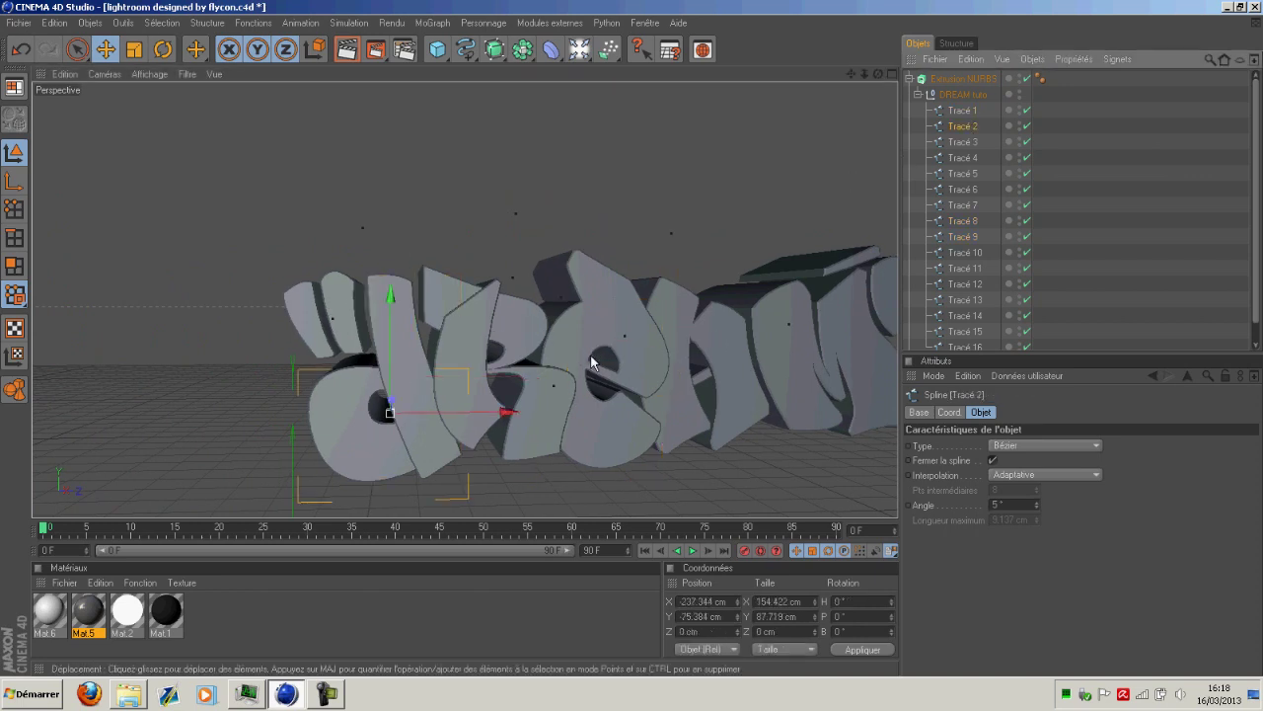
pyautogui.scroll(-2, 596, 360)
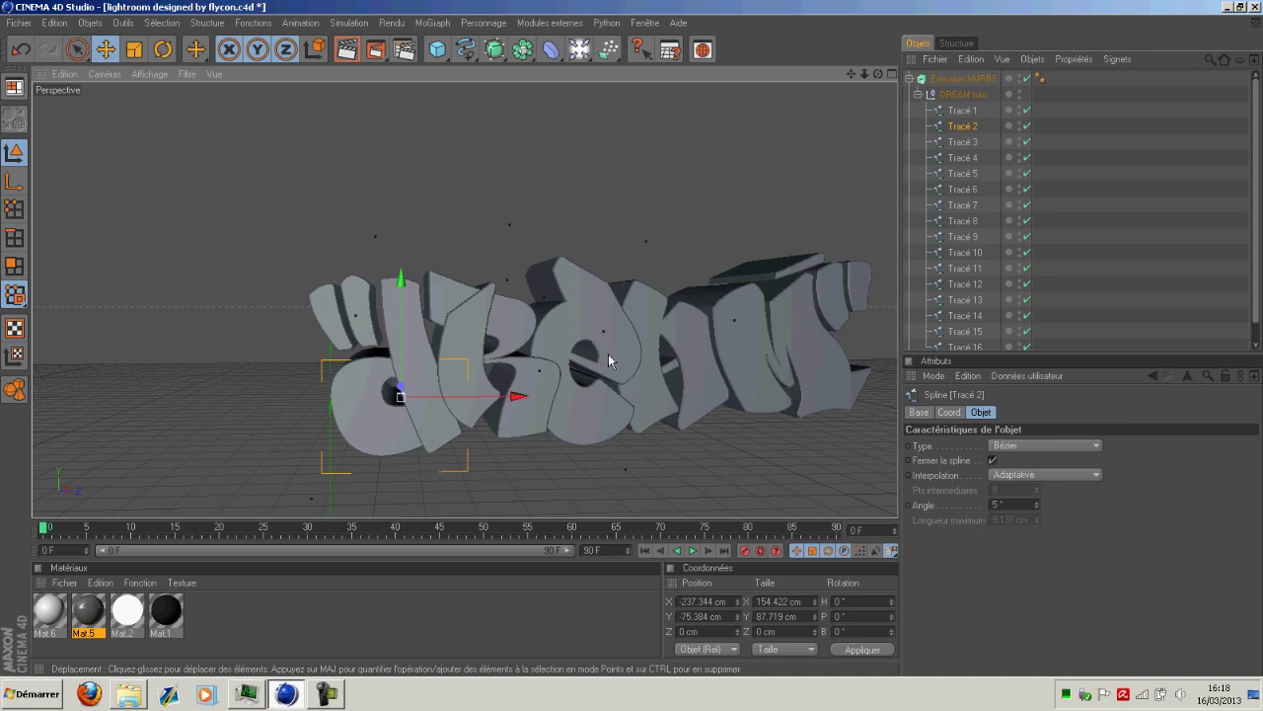
pyautogui.scroll(-3, 608, 353)
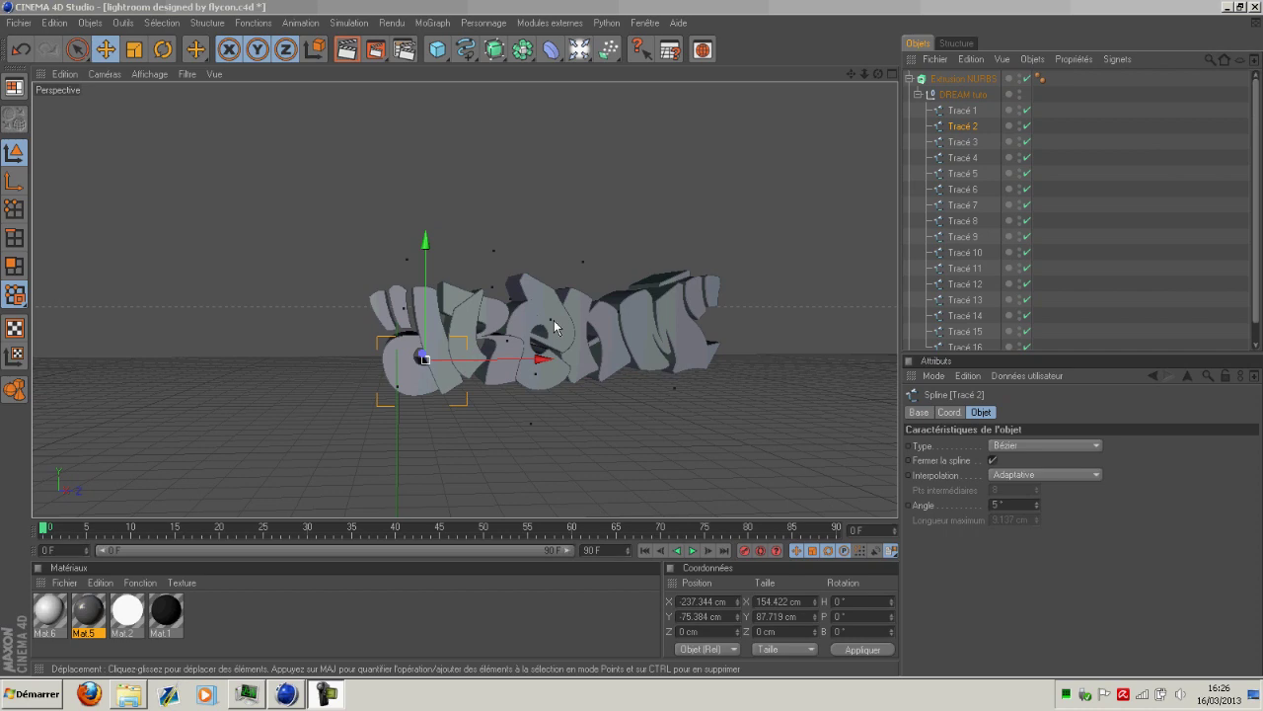
# Step: Select the extruded lettering and examine it from several angles and distances
pyautogui.click(553, 320)
pyautogui.scroll(-5, 554, 319)
pyautogui.scroll(3, 554, 327)
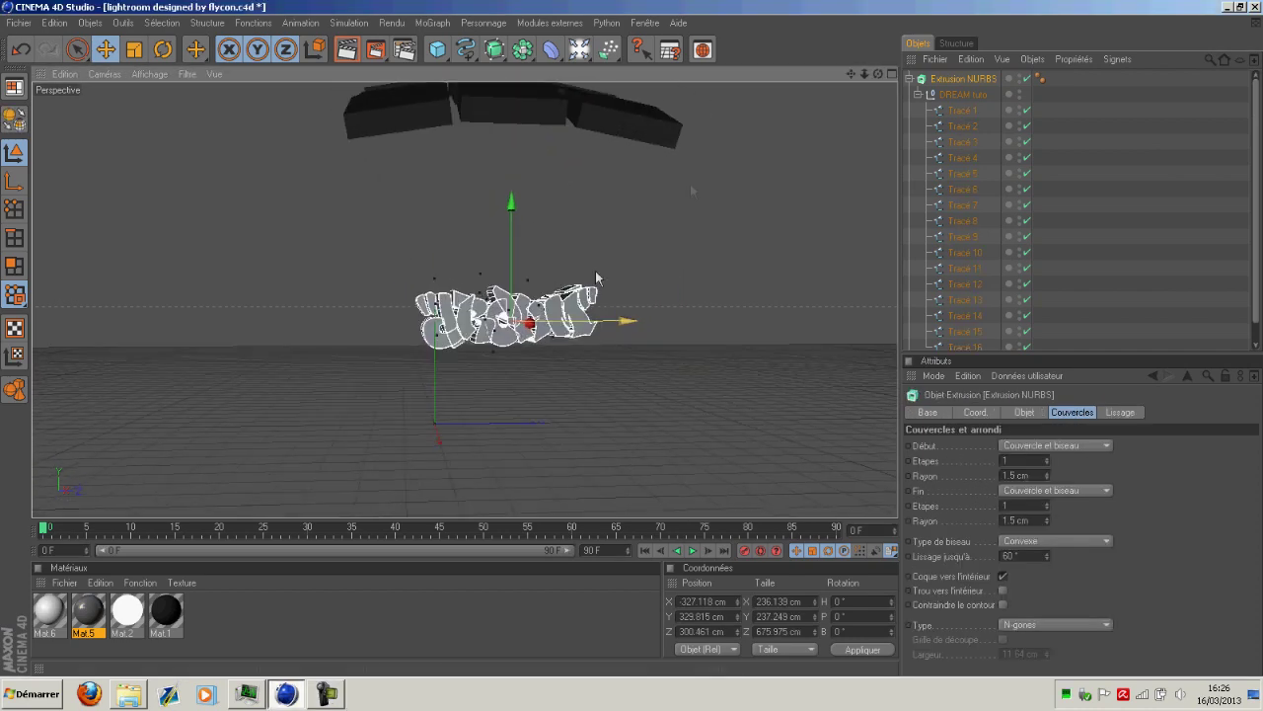
pyautogui.moveTo(878, 73); pyautogui.dragTo(997, 99)
pyautogui.keyDown('alt'); pyautogui.moveTo(538, 297); pyautogui.dragTo(379, 265); pyautogui.keyUp('alt')
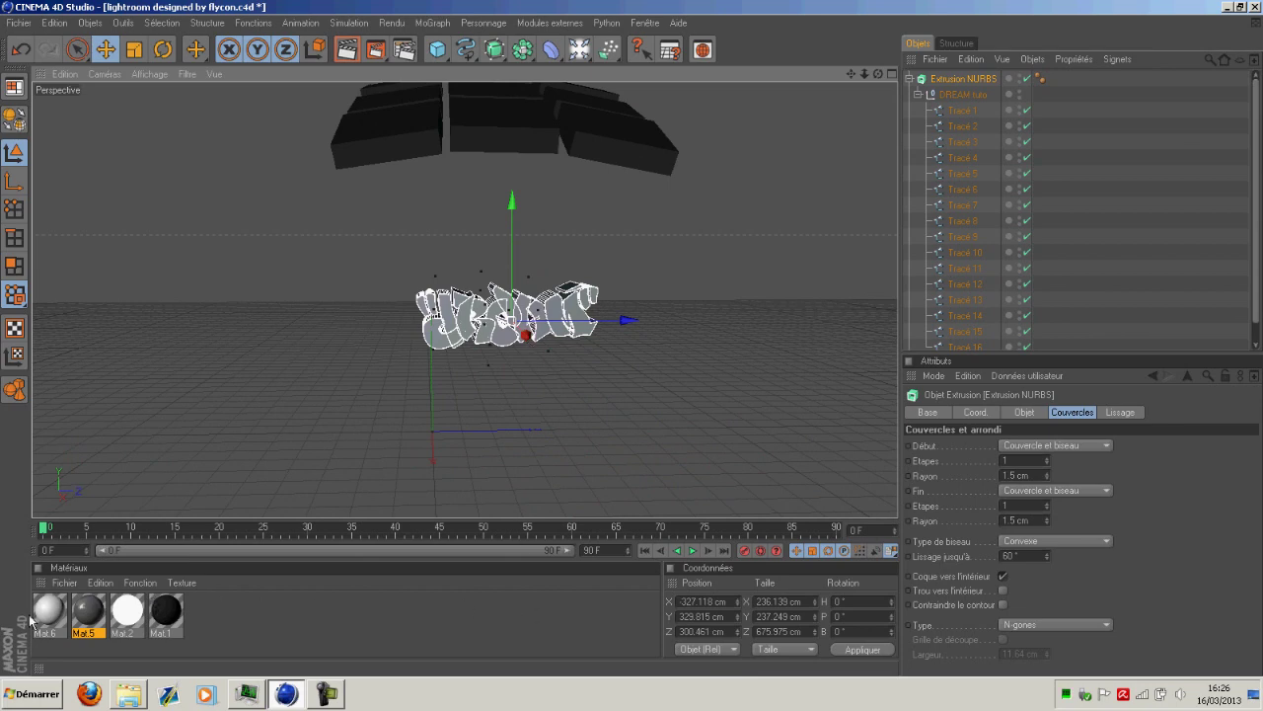
pyautogui.scroll(3, 325, 440)
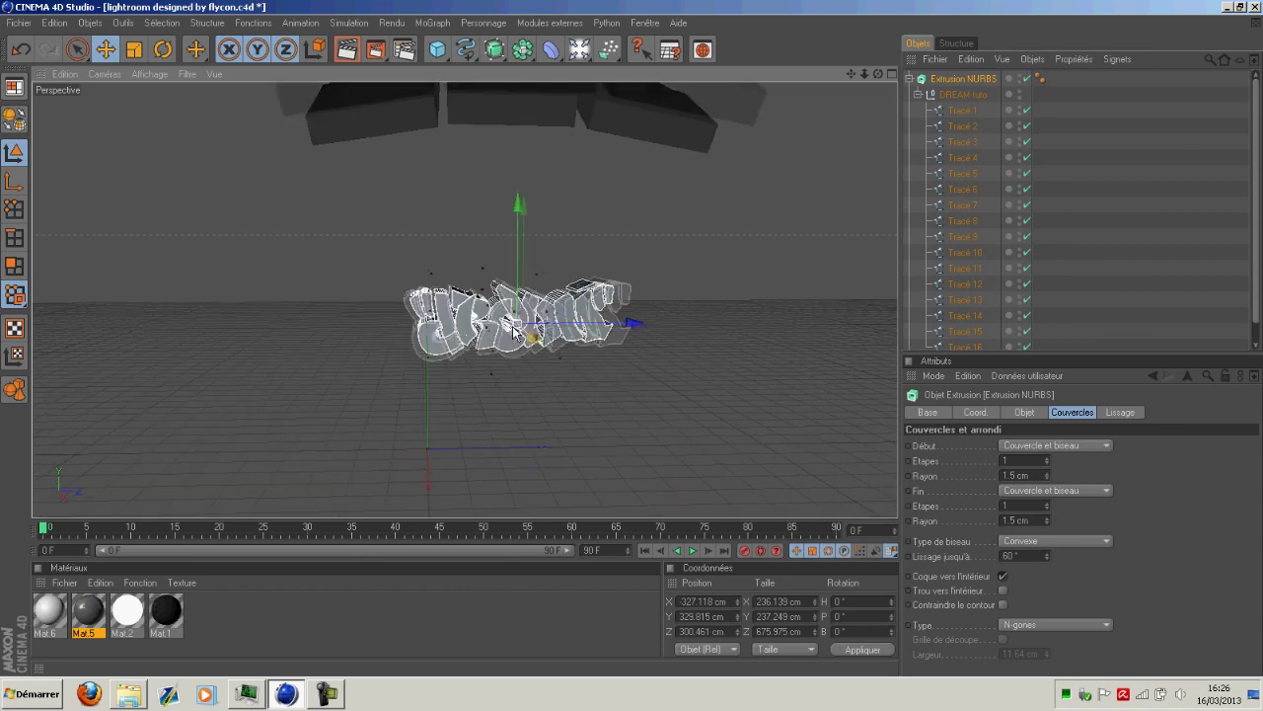
pyautogui.scroll(-2, 533, 350)
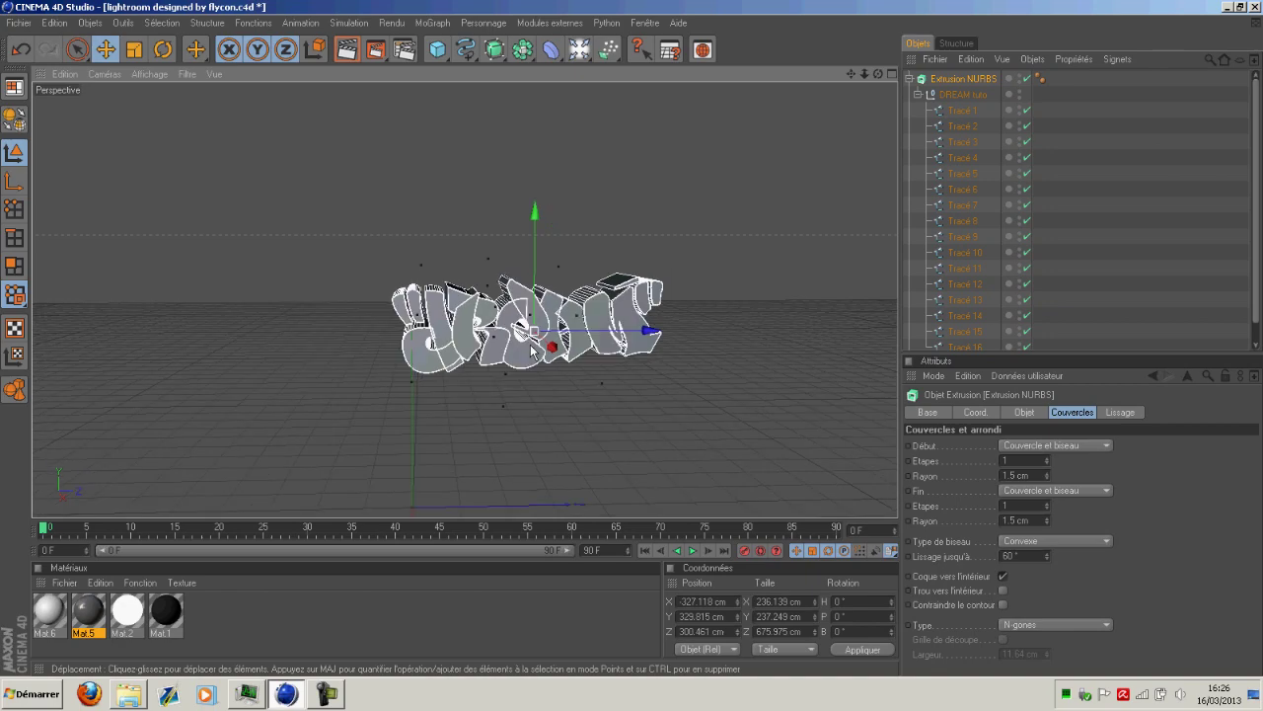
pyautogui.scroll(3, 537, 343)
pyautogui.scroll(3, 537, 341)
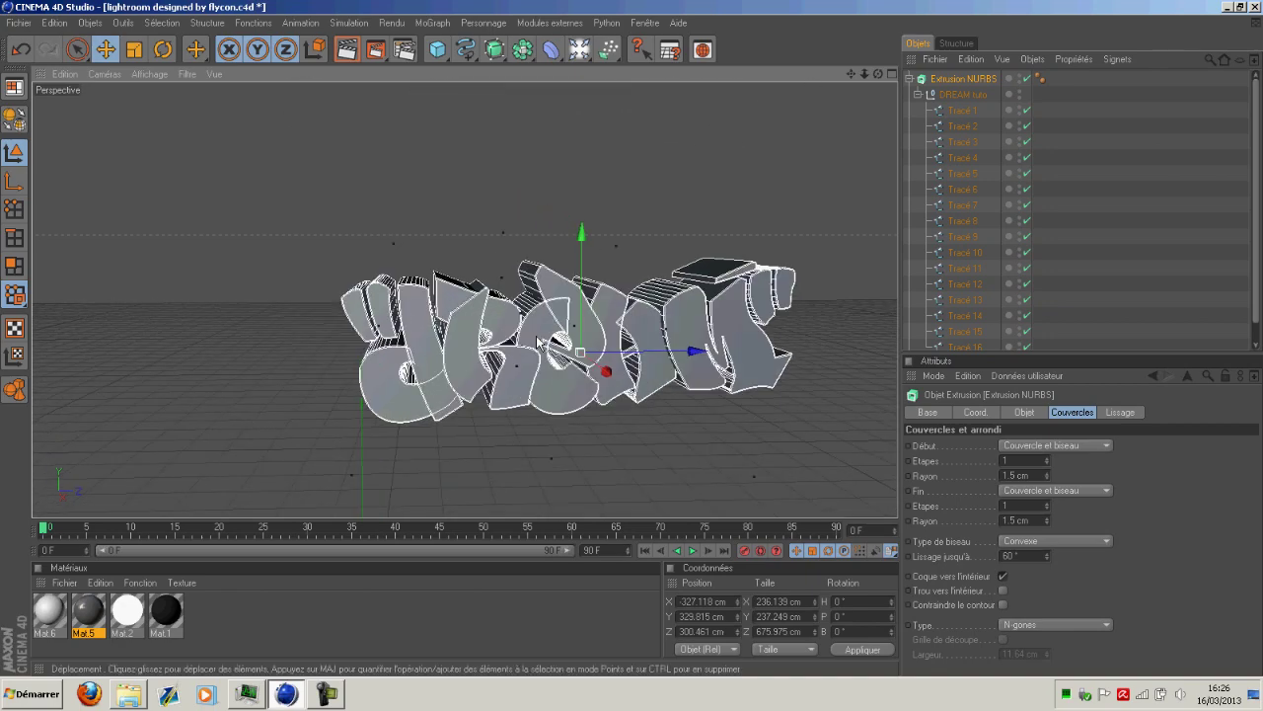
pyautogui.moveTo(851, 75); pyautogui.dragTo(801, 80)
pyautogui.scroll(3, 773, 187)
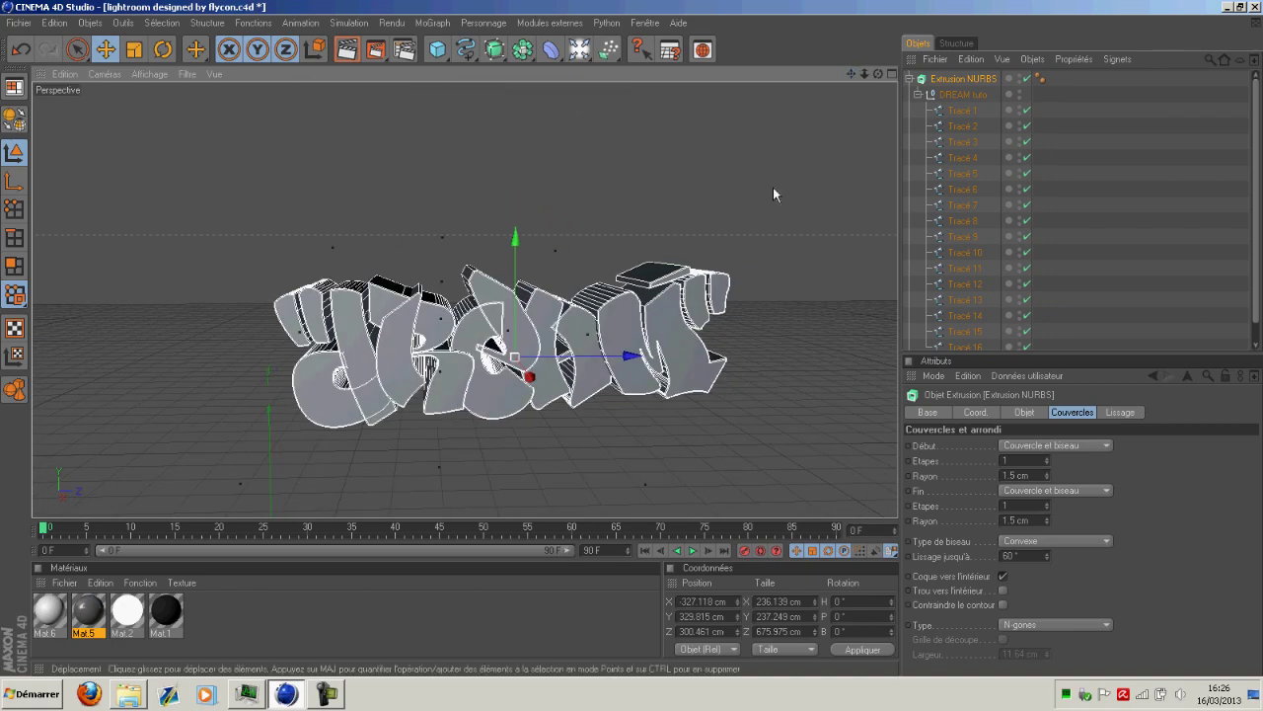
# Step: Collapse the DREAM tuto spline list and duplicate the Extrusion NURBS object with its splines
pyautogui.click(918, 94)
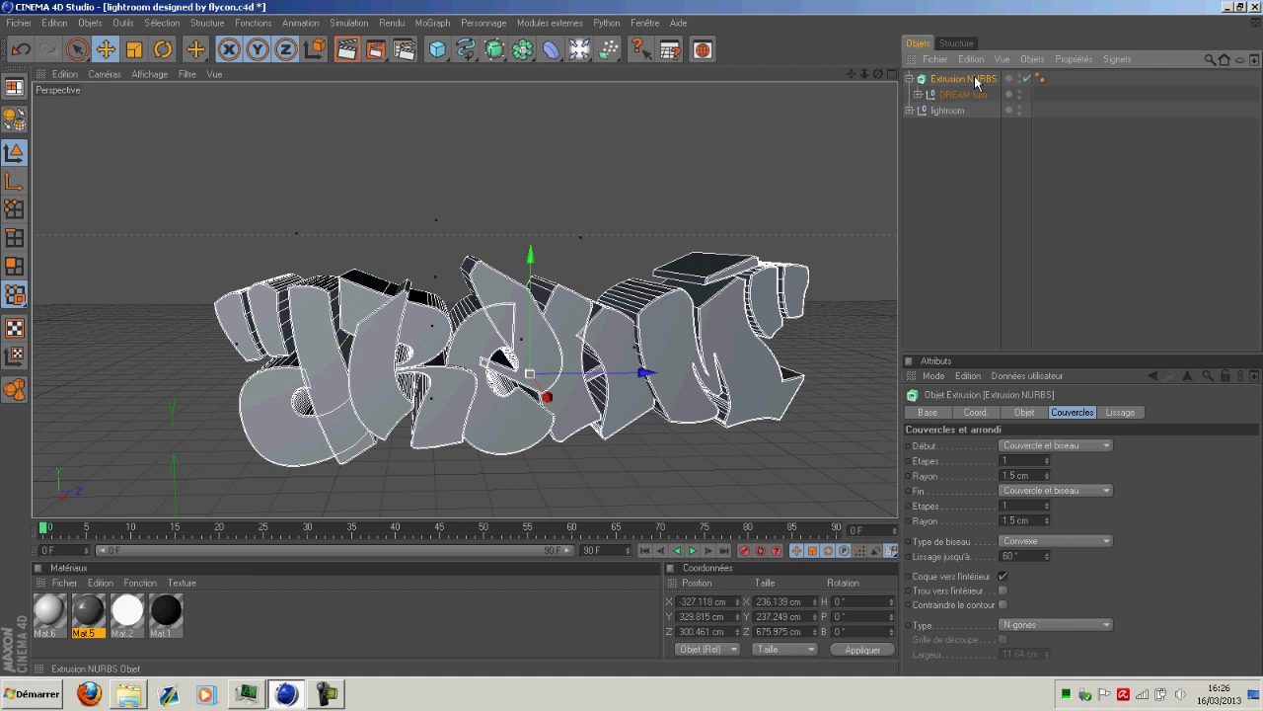
pyautogui.hotkey('ctrl', 'c')
pyautogui.hotkey('ctrl', 'v')
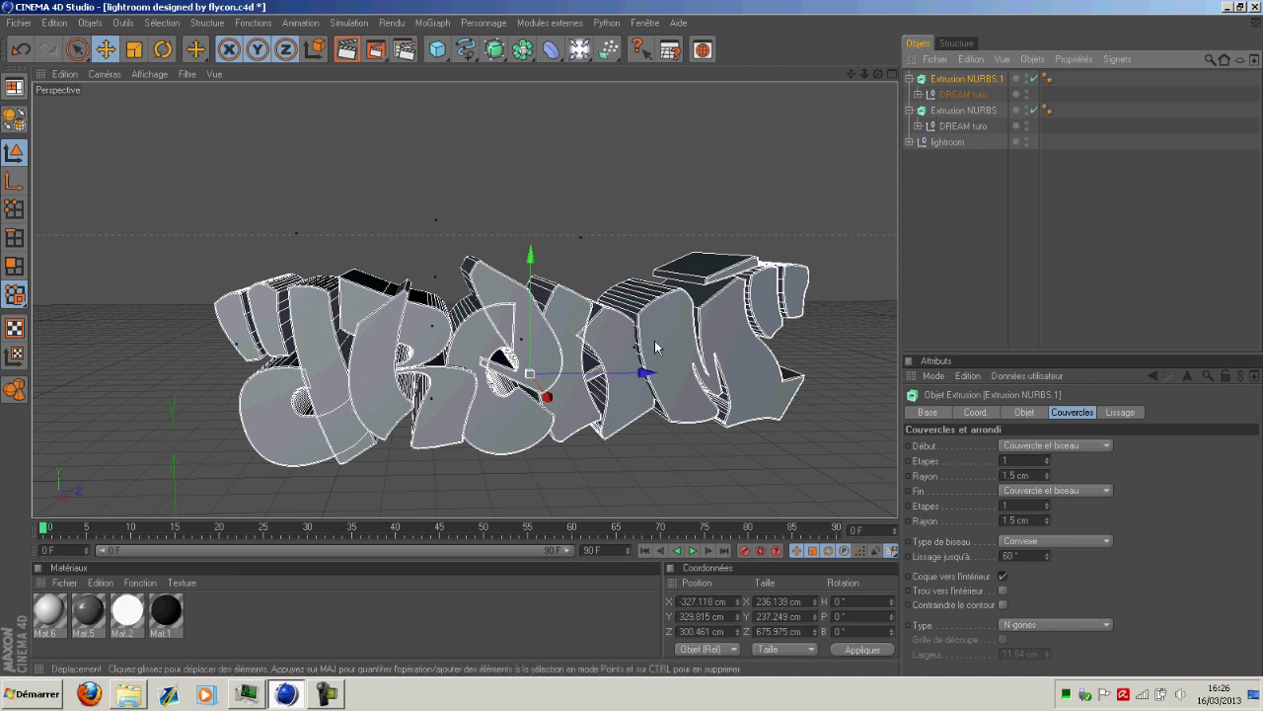
# Step: Set the start and end bevel radius of the duplicate Extrusion NURBS.1 to 2.5 cm
pyautogui.click(959, 111)
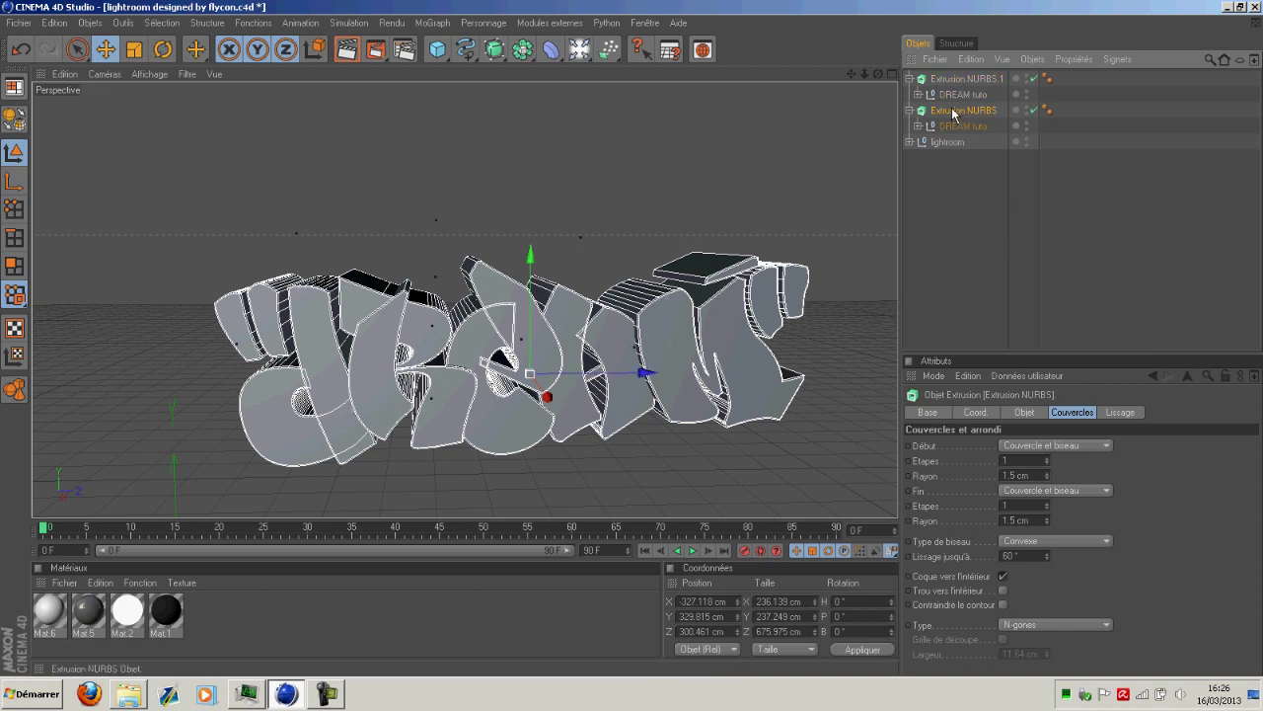
pyautogui.click(953, 81)
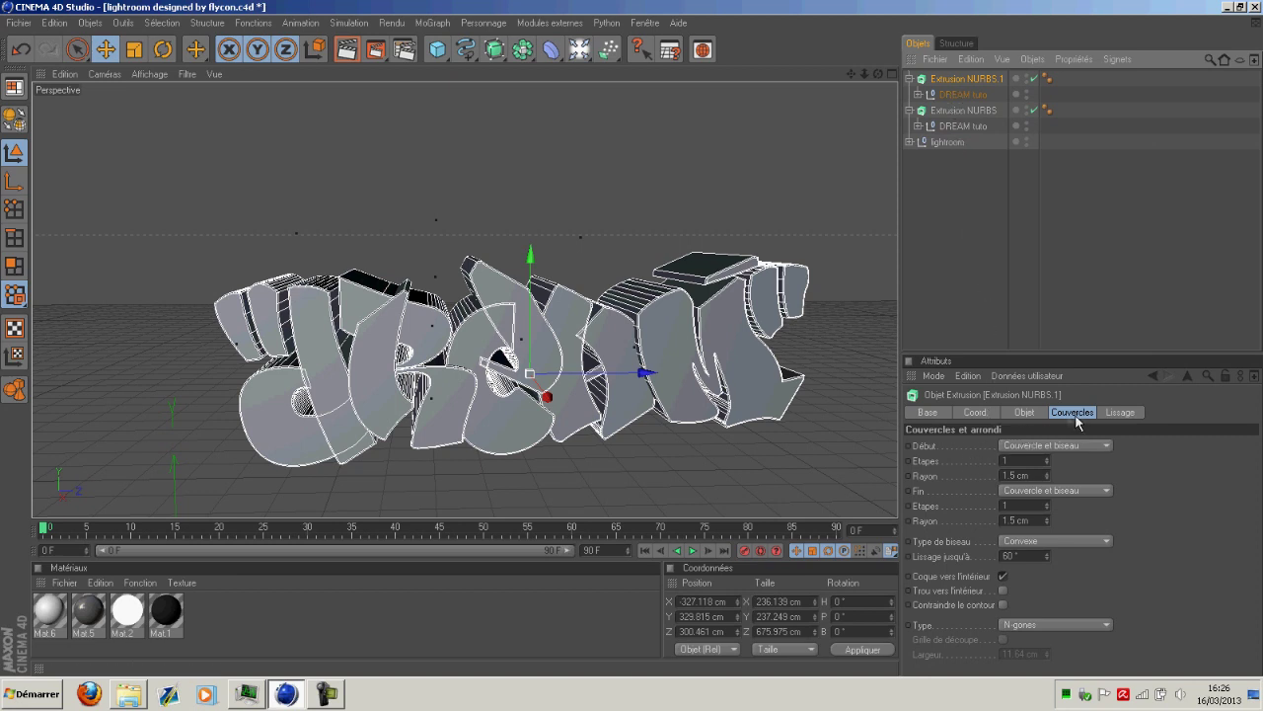
pyautogui.click(1047, 471)
pyautogui.click(1047, 517)
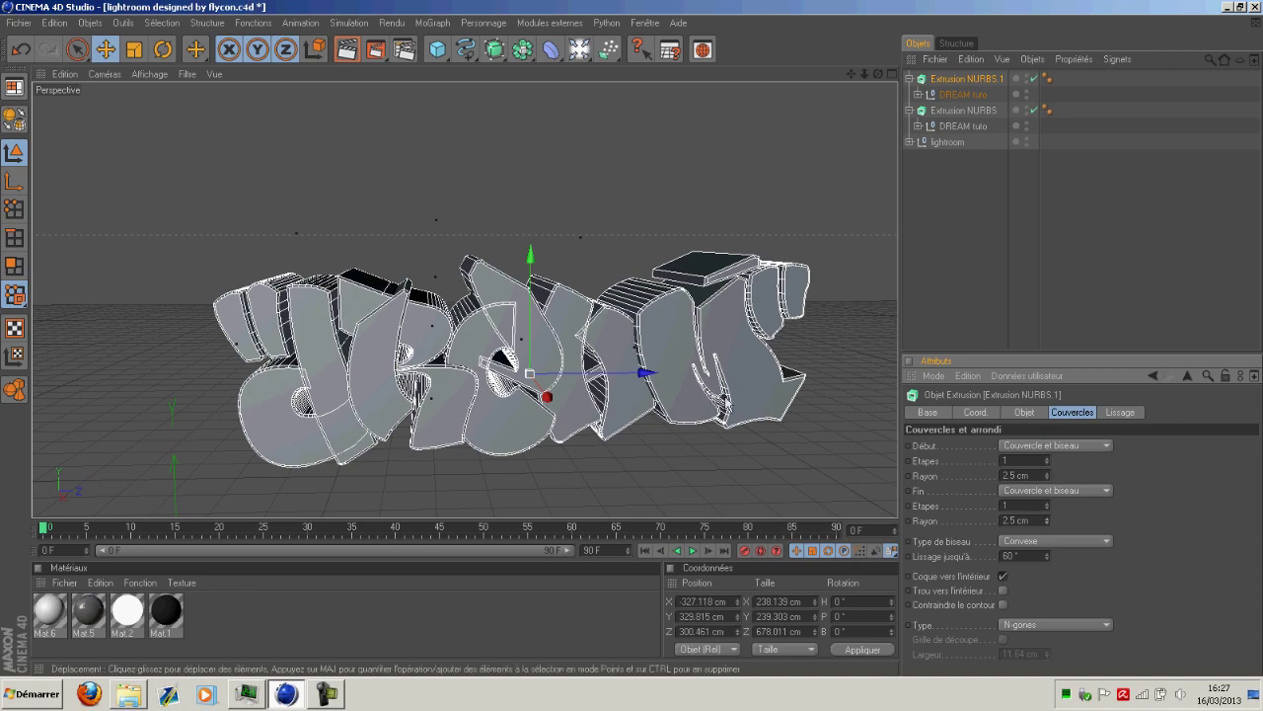
# Step: Move Extrusion NURBS.1 along X to about -333 cm, slightly behind the faces of the original lettering
pyautogui.moveTo(877, 75); pyautogui.dragTo(1005, 72)
pyautogui.moveTo(824, 77); pyautogui.dragTo(804, 78)
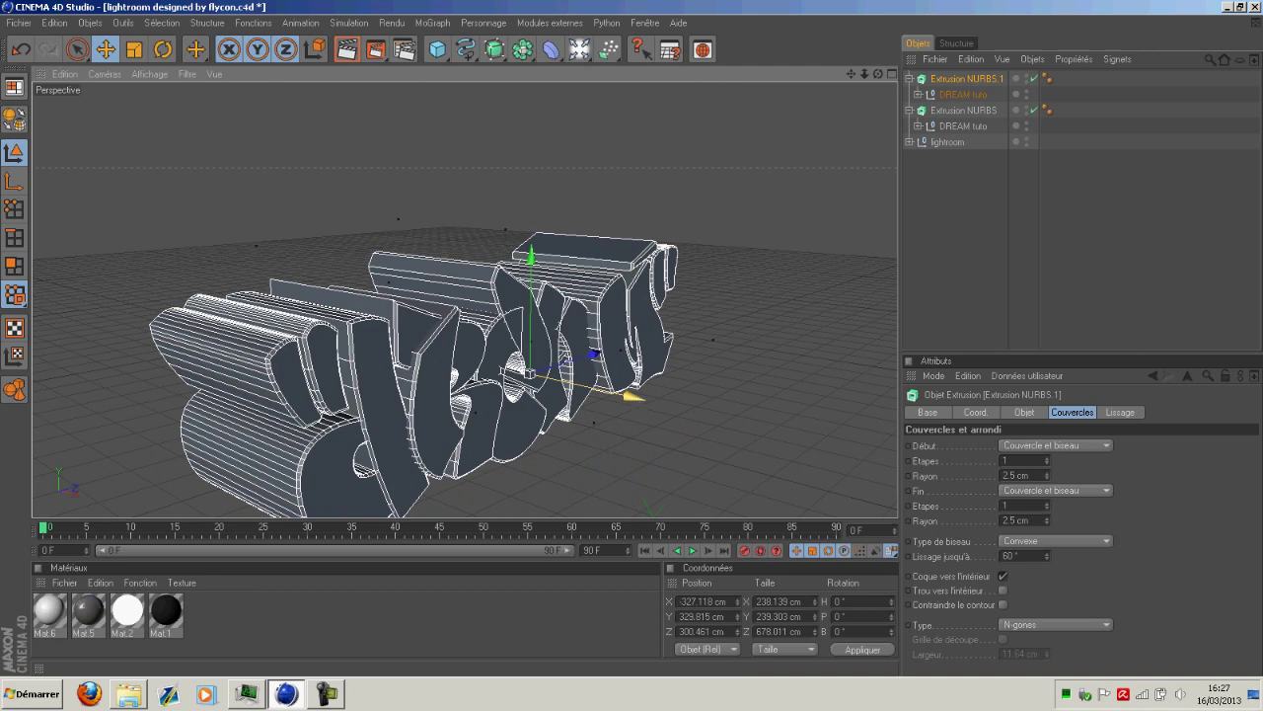
pyautogui.moveTo(632, 396); pyautogui.dragTo(625, 396)
pyautogui.scroll(6, 637, 385)
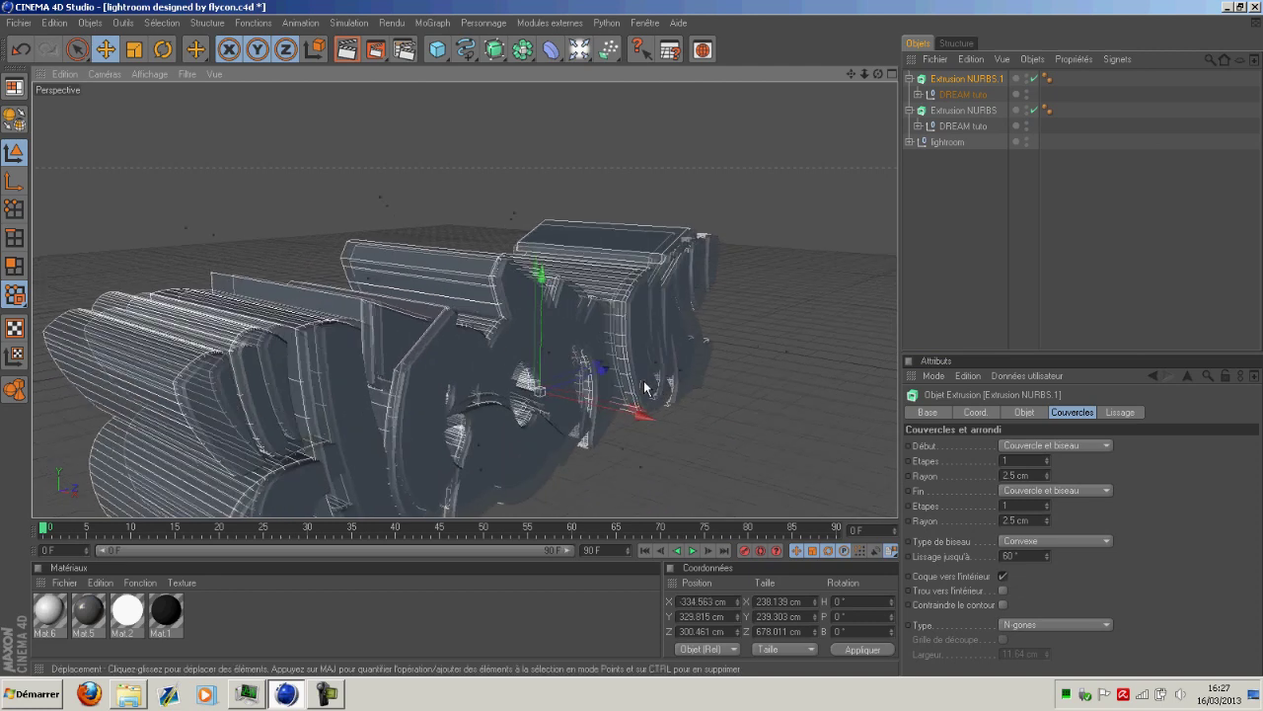
pyautogui.scroll(3, 638, 373)
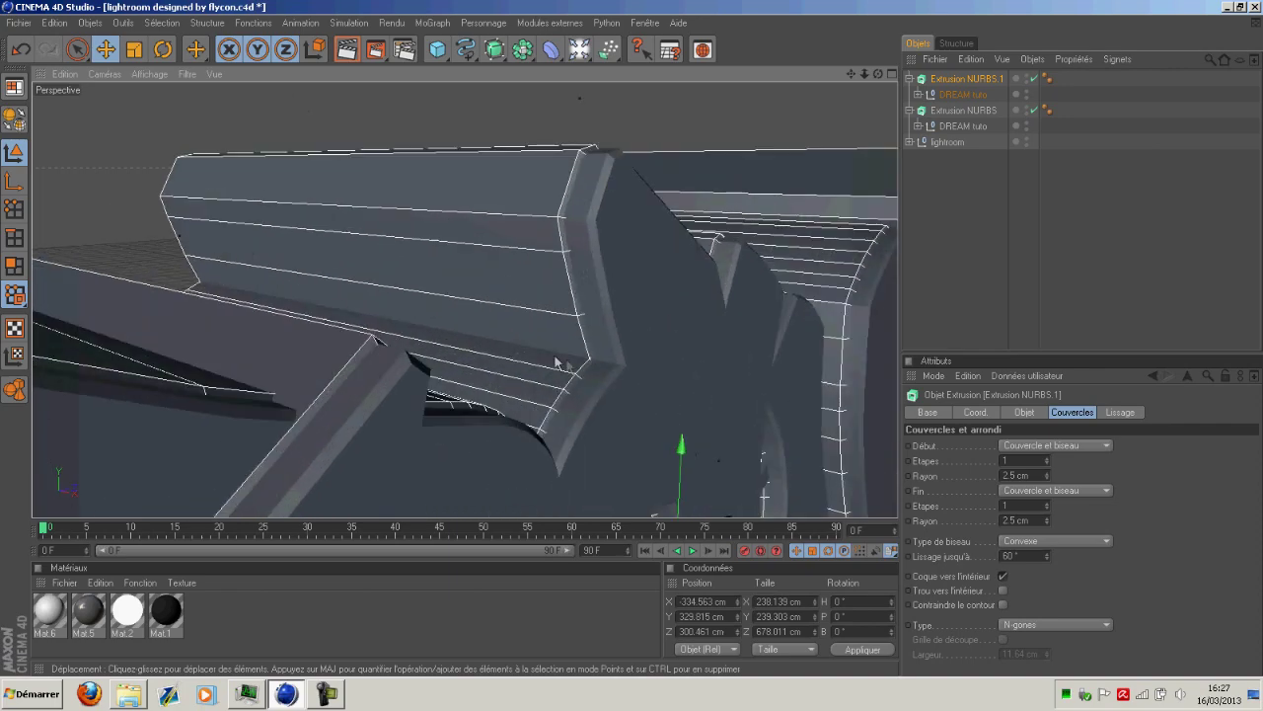
pyautogui.scroll(-10, 613, 369)
pyautogui.moveTo(618, 430); pyautogui.dragTo(640, 440)
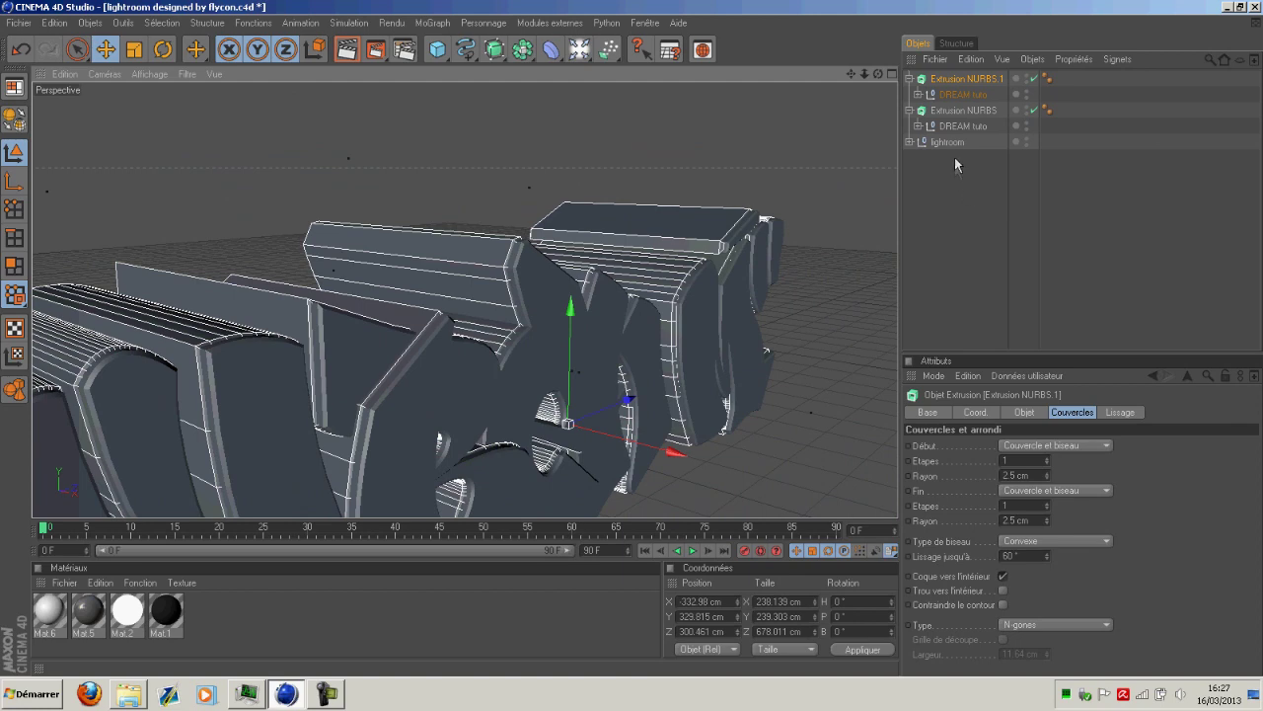
# Step: Set the start and end bevel radius of the original Extrusion NURBS to 0.5 cm, then reselect Extrusion NURBS.1
pyautogui.click(956, 112)
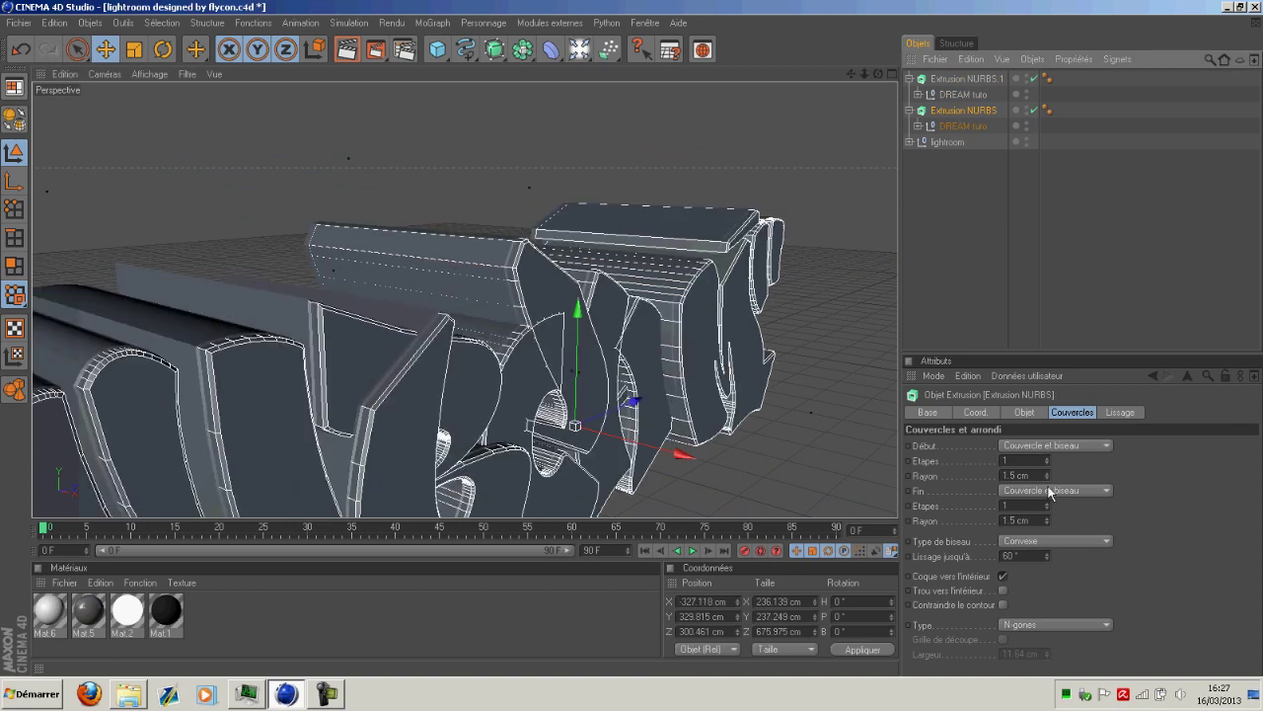
pyautogui.click(1047, 480)
pyautogui.click(1046, 523)
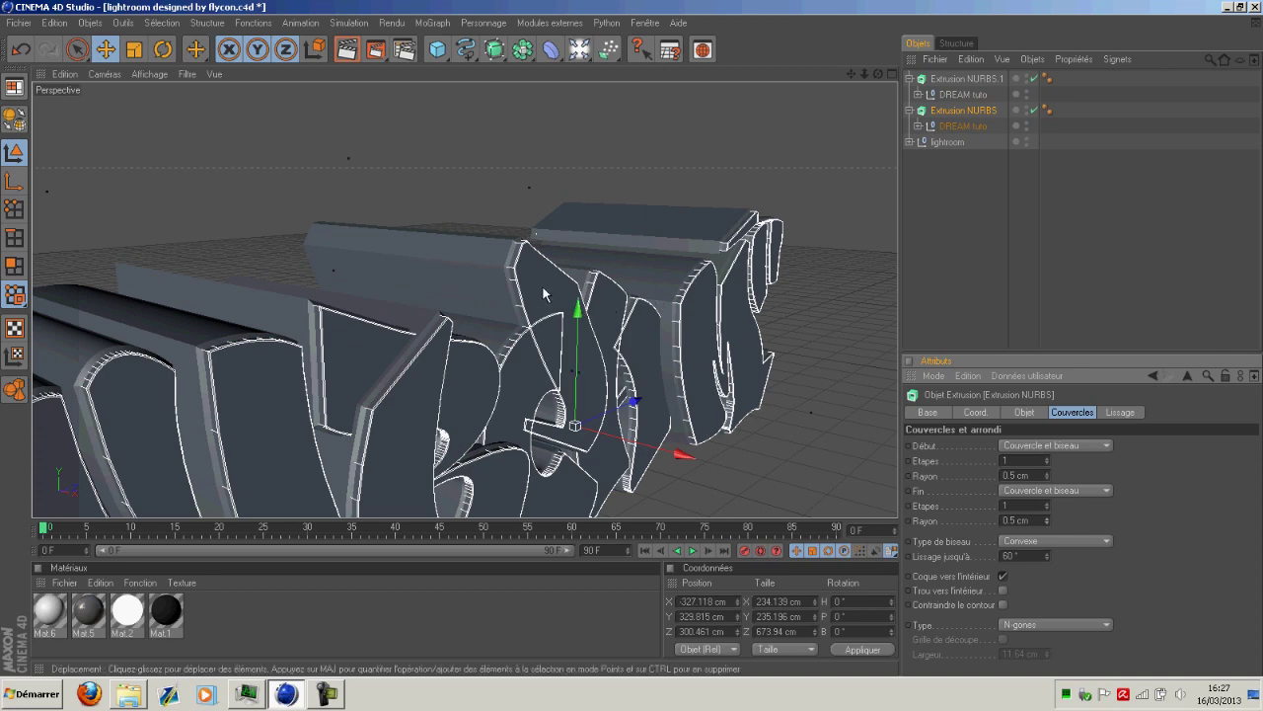
pyautogui.click(942, 79)
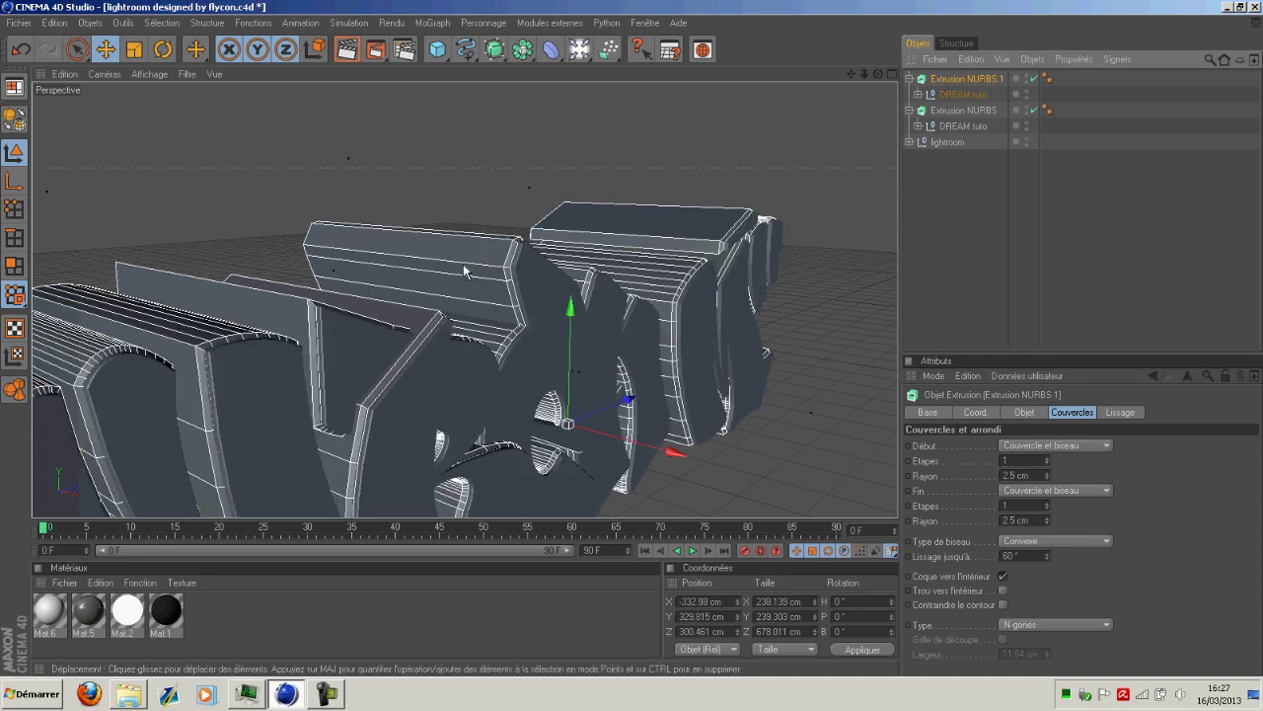
pyautogui.moveTo(877, 75); pyautogui.dragTo(730, 74)
pyautogui.scroll(-10, 696, 209)
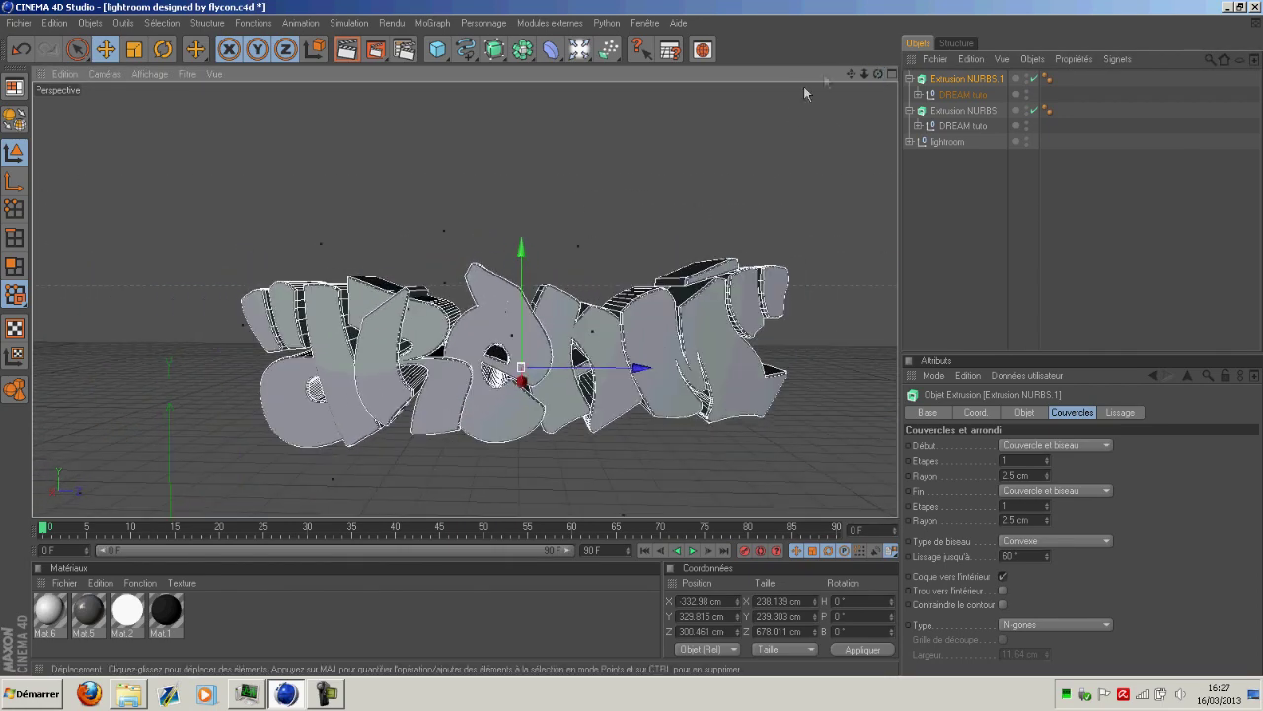
pyautogui.moveTo(850, 73); pyautogui.dragTo(809, 73)
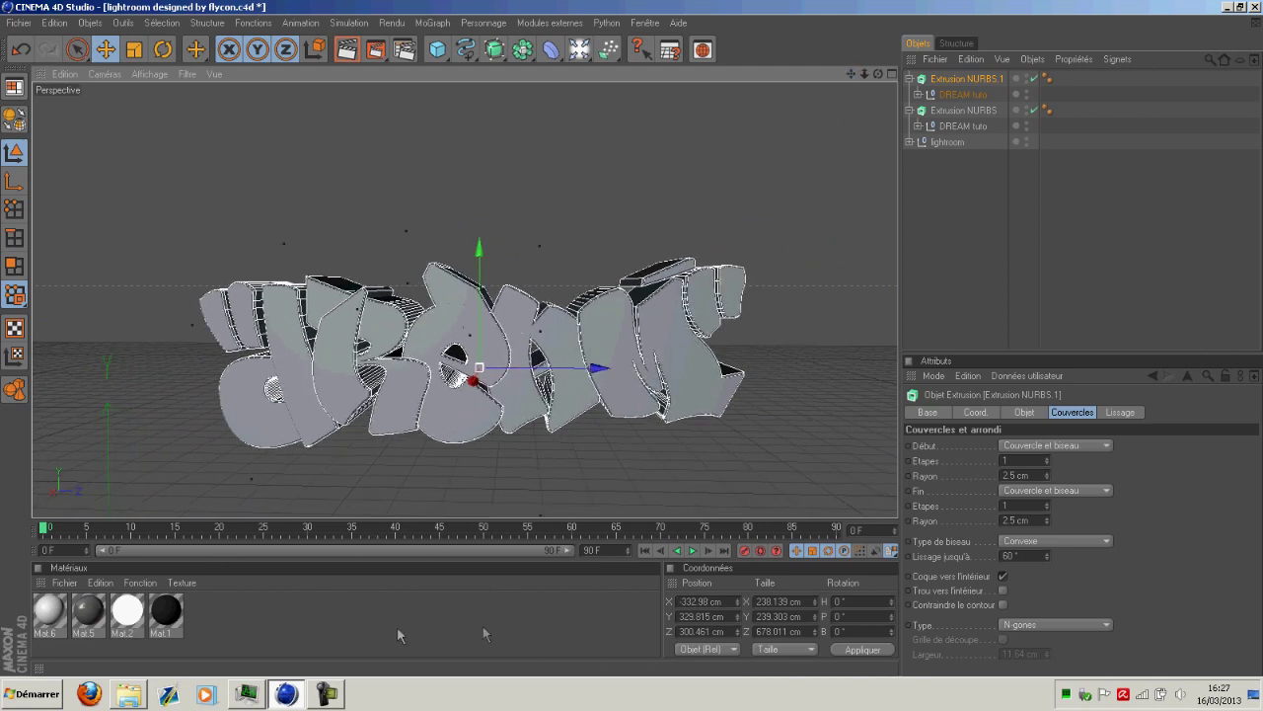
# Step: Create a new material and set its colour to red, RGB 227, 12, 12
pyautogui.doubleClick(263, 607)
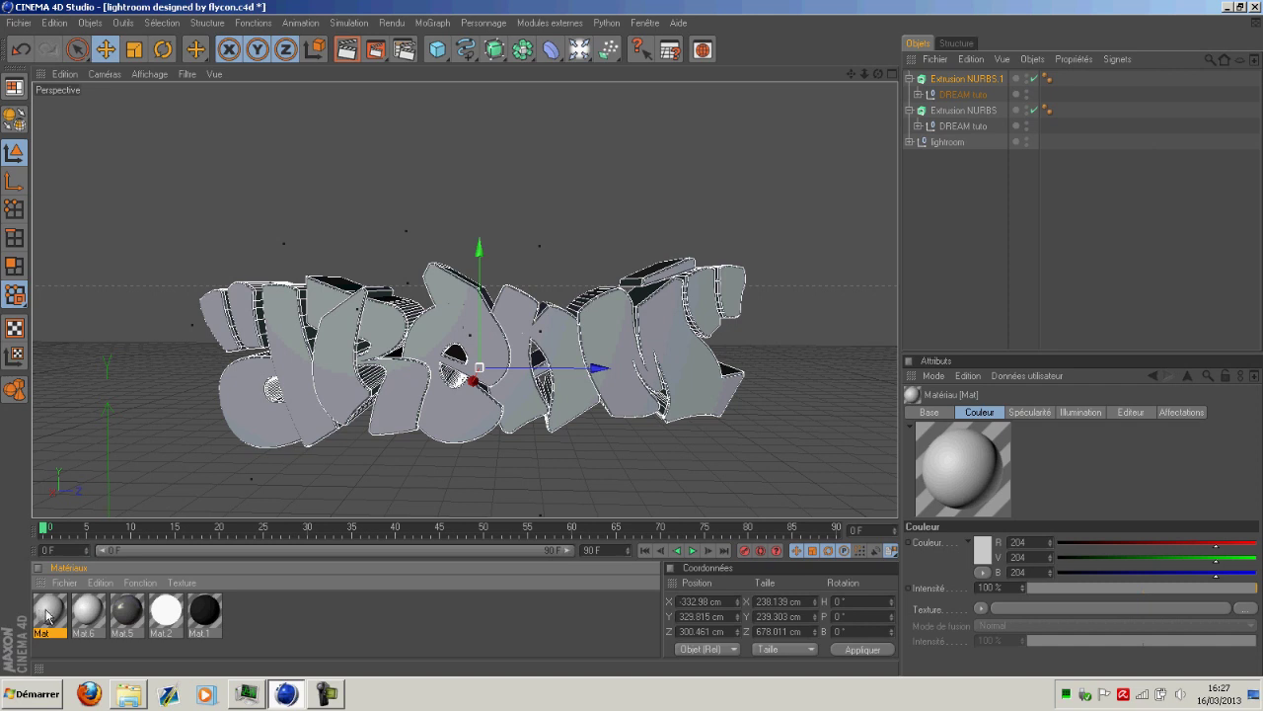
pyautogui.doubleClick(47, 614)
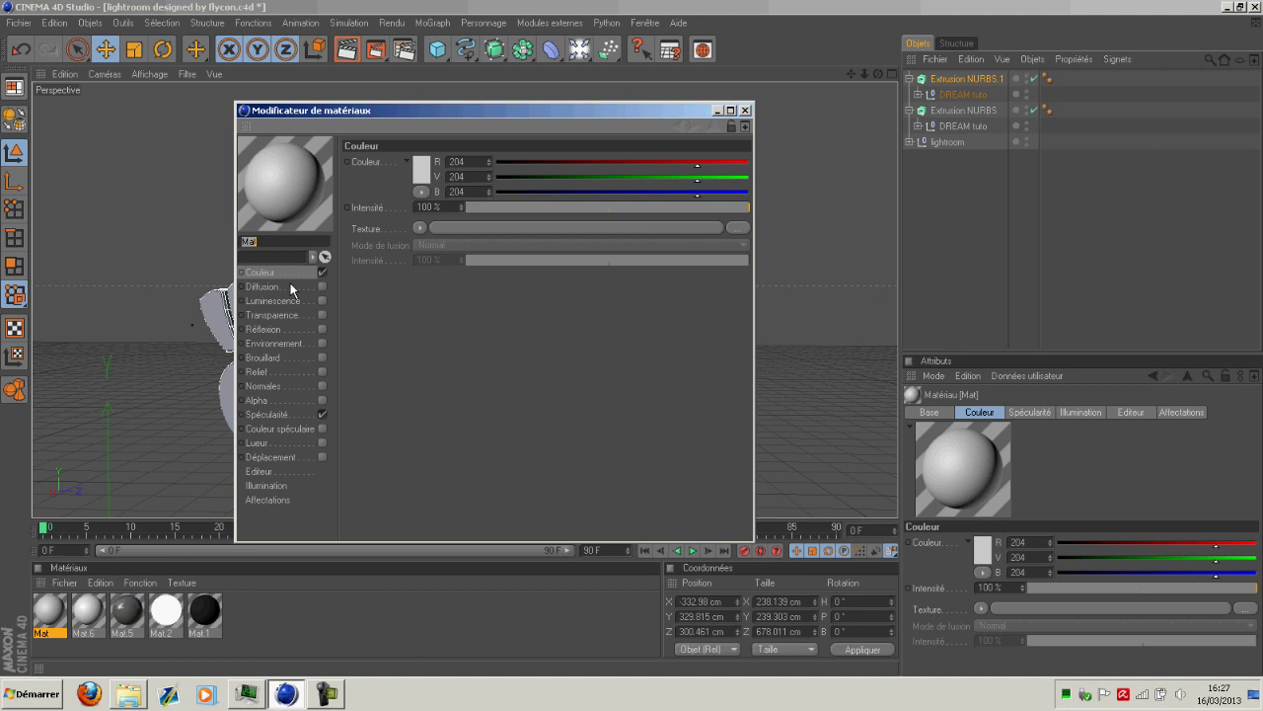
pyautogui.click(266, 330)
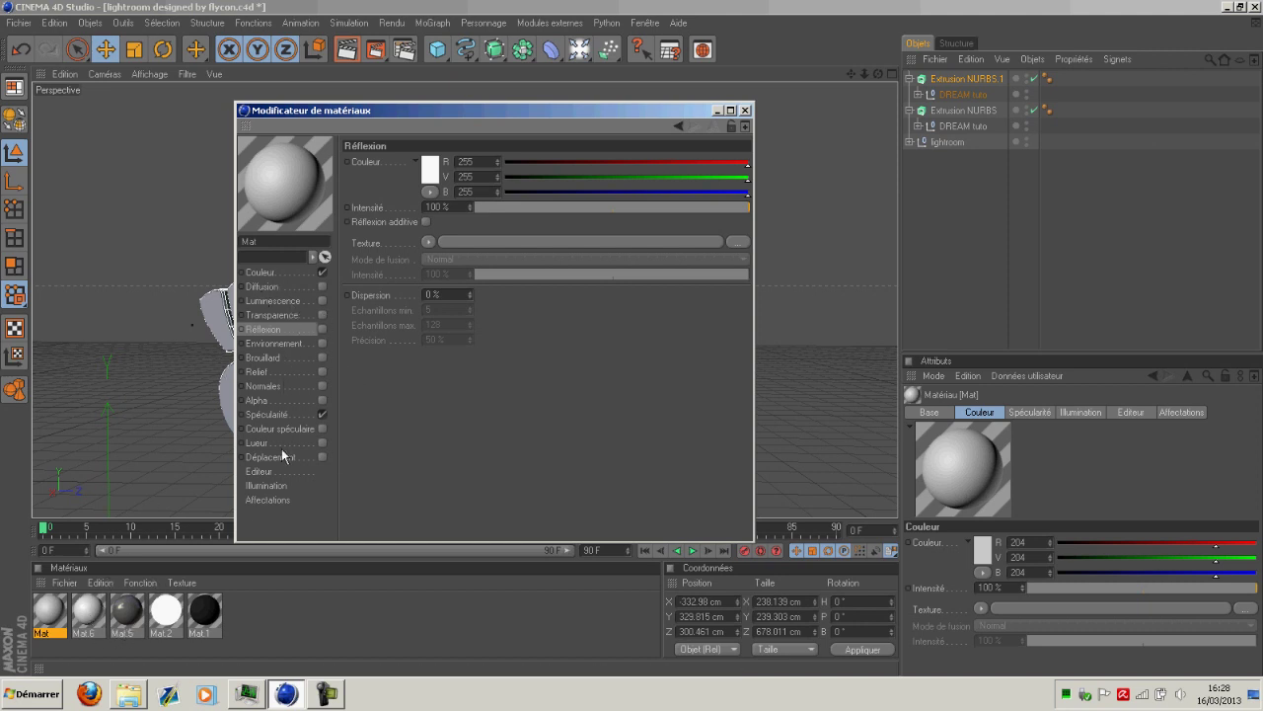
pyautogui.click(281, 272)
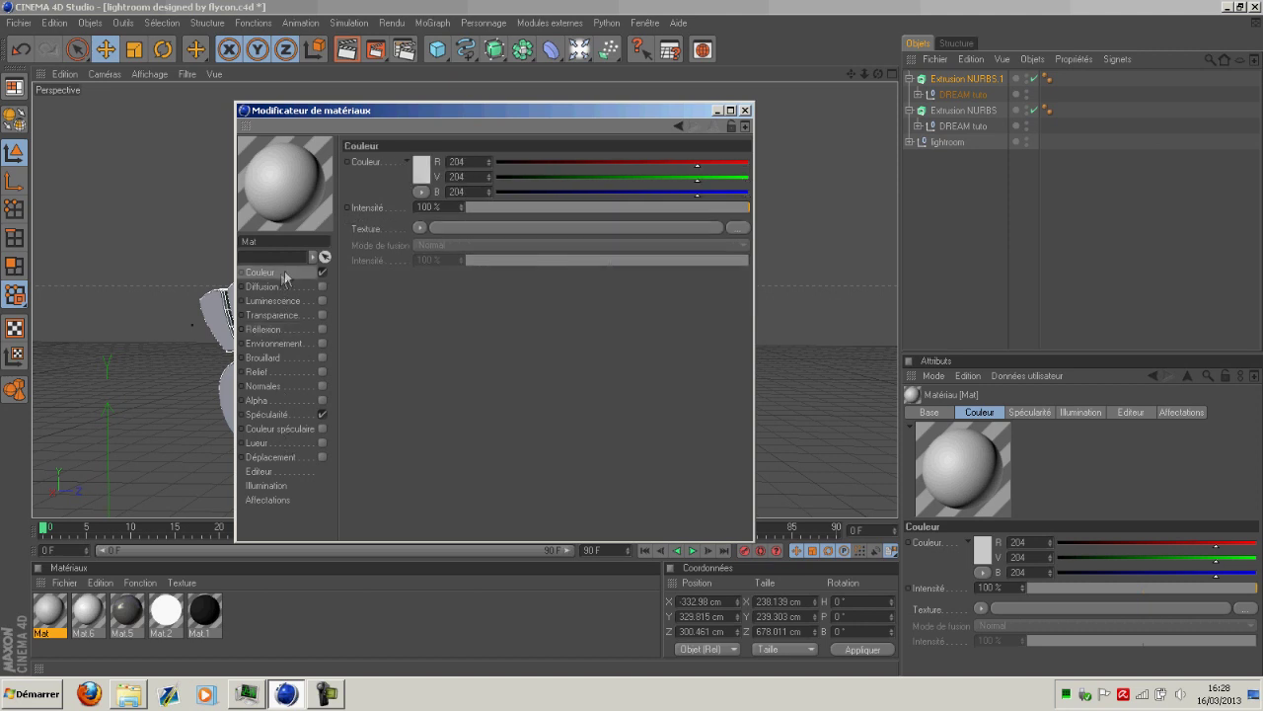
pyautogui.click(421, 182)
pyautogui.moveTo(414, 180); pyautogui.dragTo(423, 144)
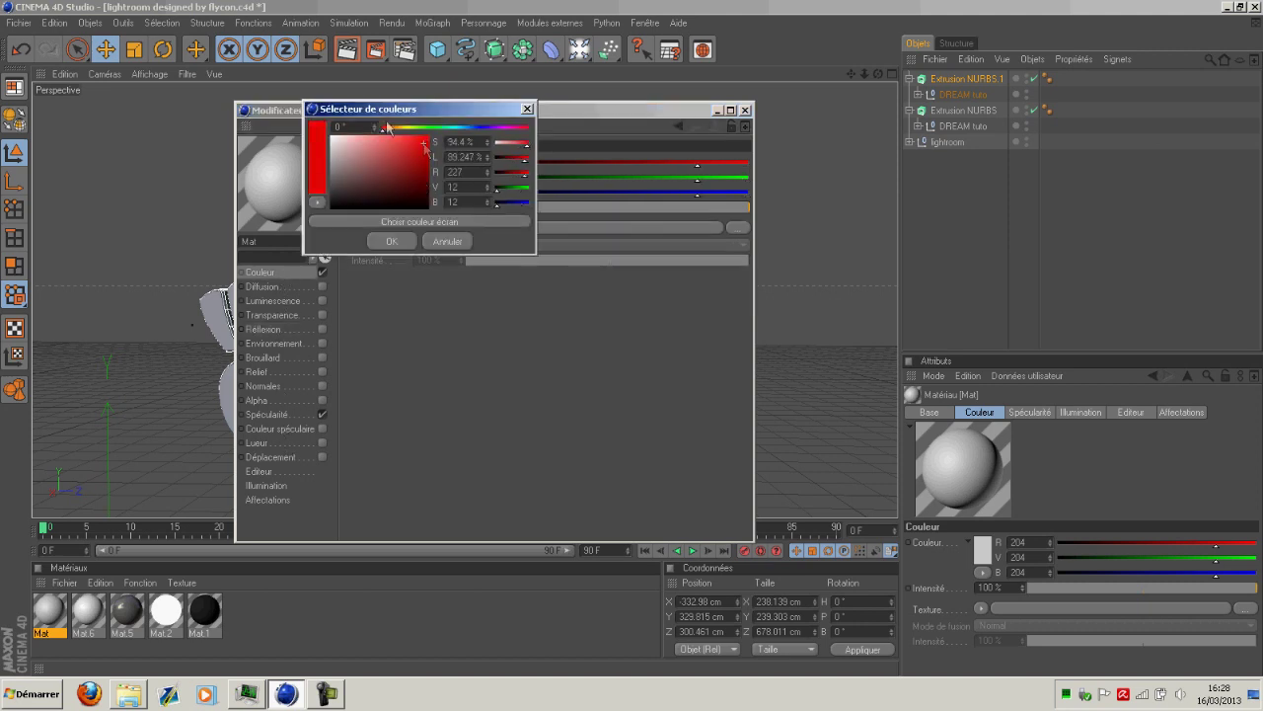
pyautogui.click(392, 240)
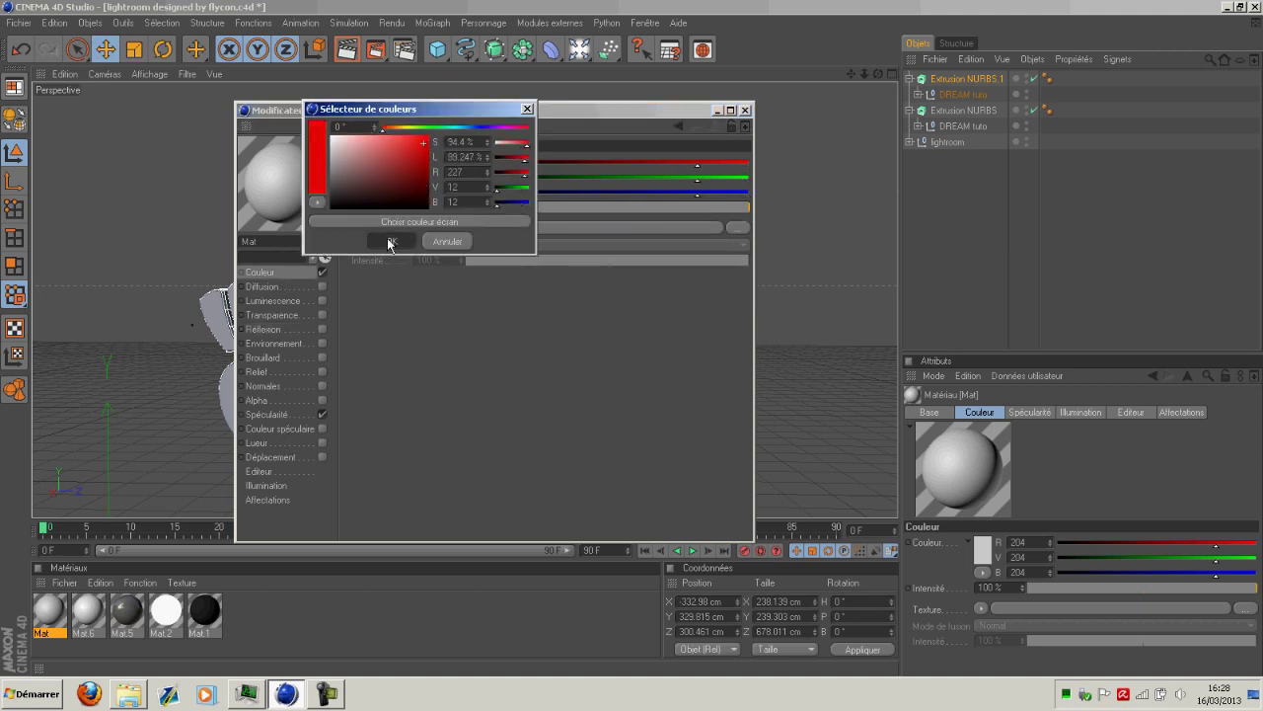
# Step: Enable reflection on the red material with an intensity of 17% and close the material editor
pyautogui.click(322, 328)
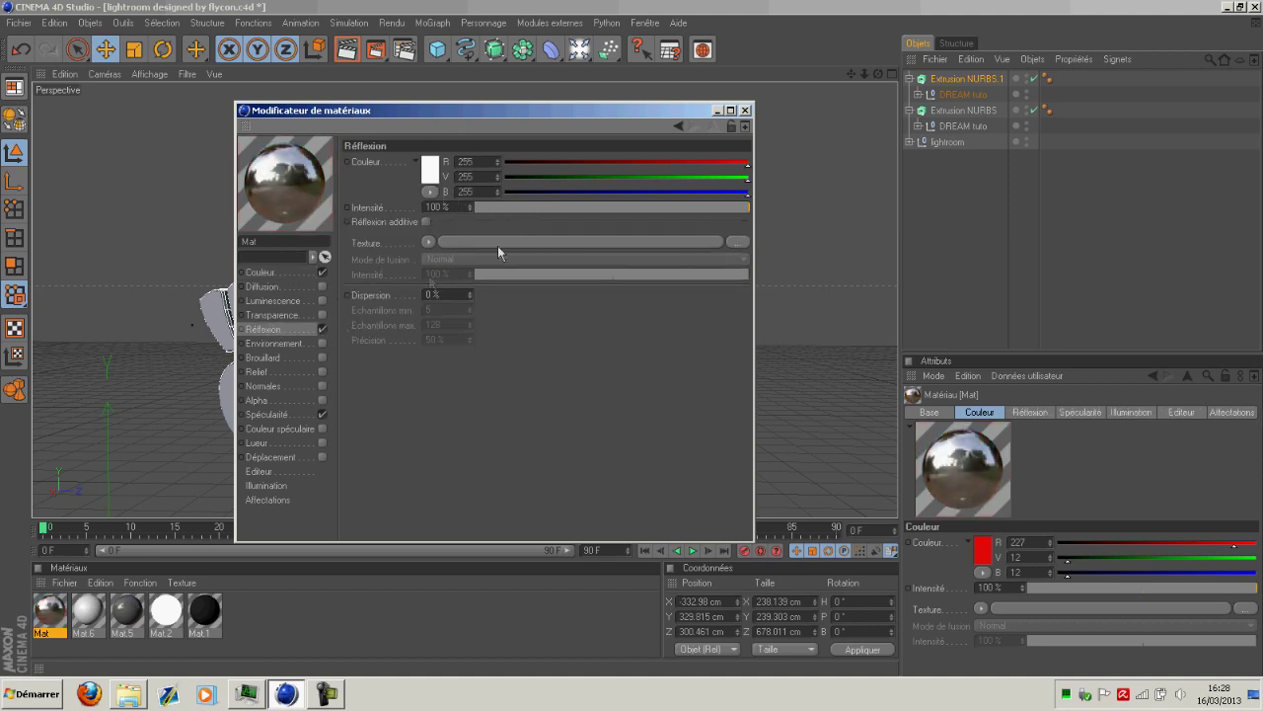
pyautogui.moveTo(518, 206); pyautogui.dragTo(550, 206)
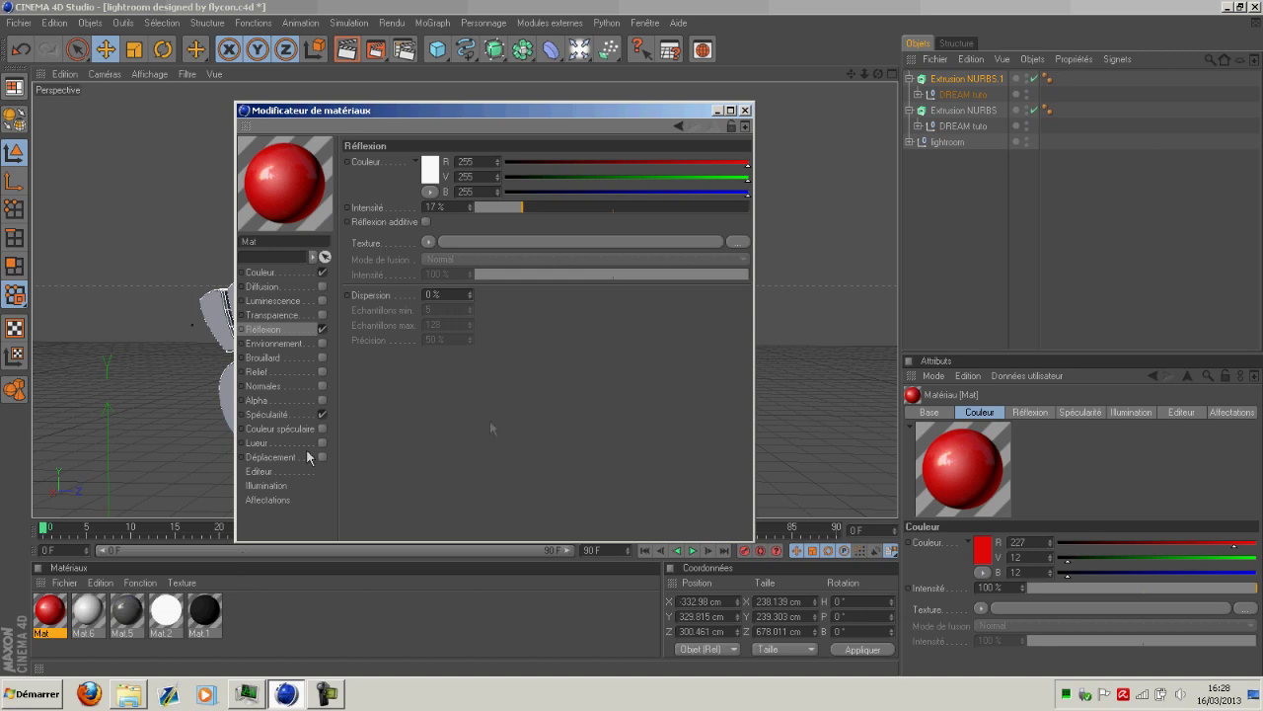
pyautogui.click(745, 109)
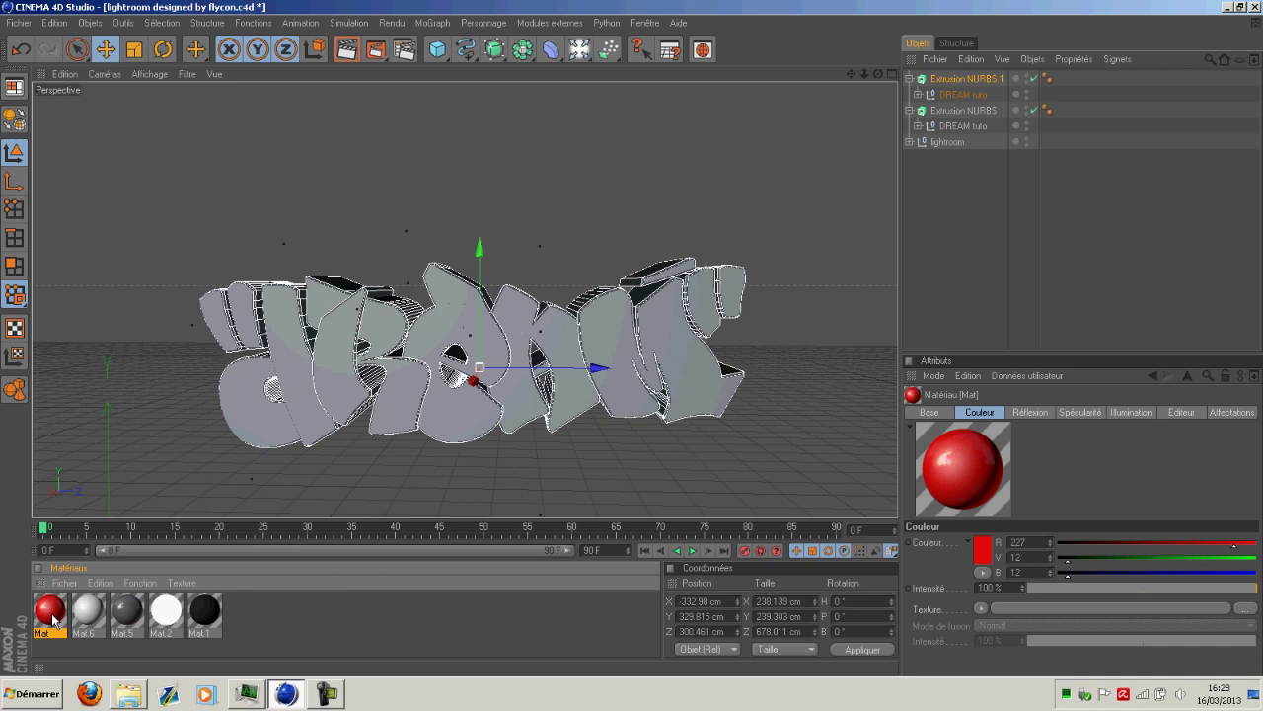
# Step: Delete the red reflective material from the scene's materials
pyautogui.press('Delete')
pyautogui.scroll(-6, 444, 307)
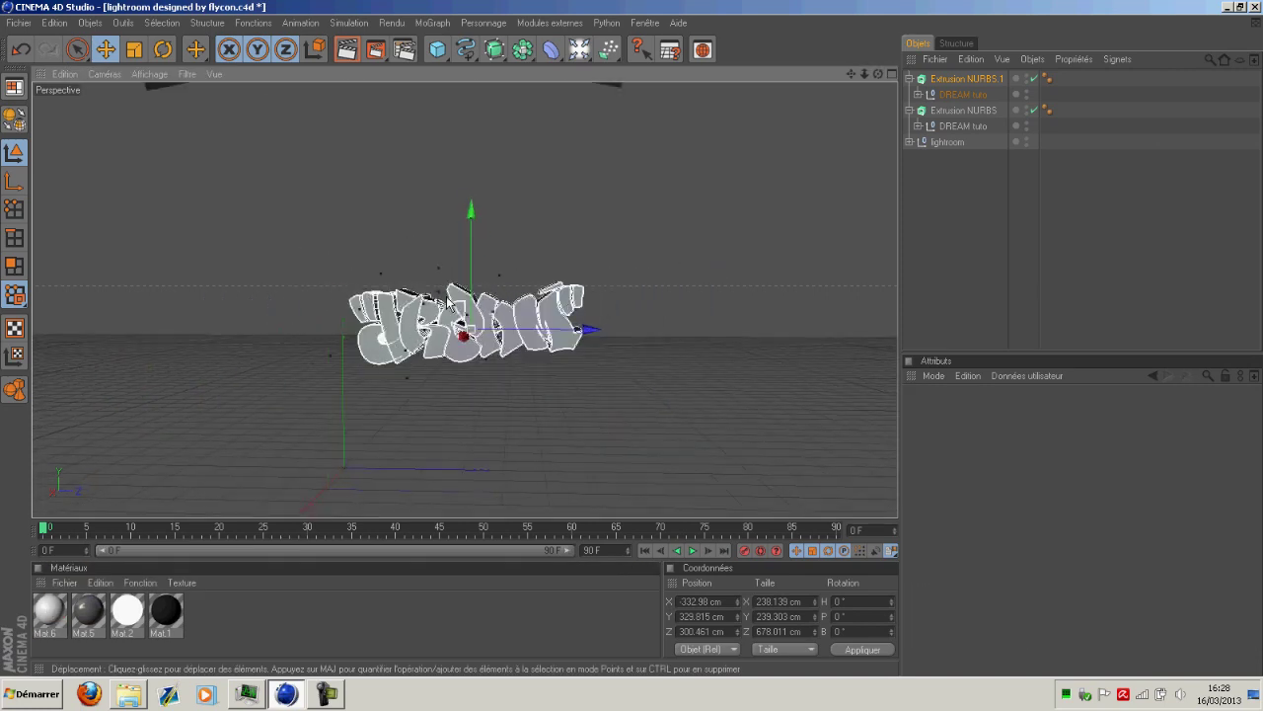
pyautogui.scroll(3, 447, 302)
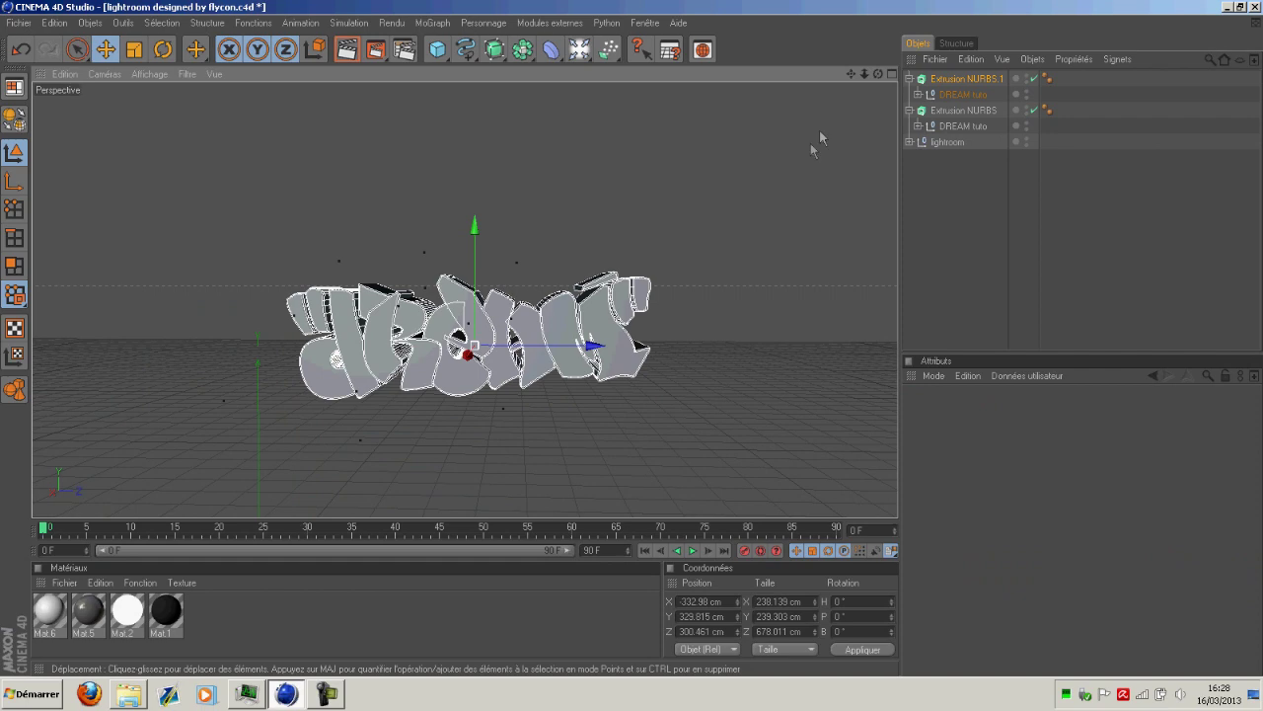
# Step: Examine the scene materials Mat.1 and Mat.2 and the lightroom's light panels above the lettering
pyautogui.scroll(3, 498, 273)
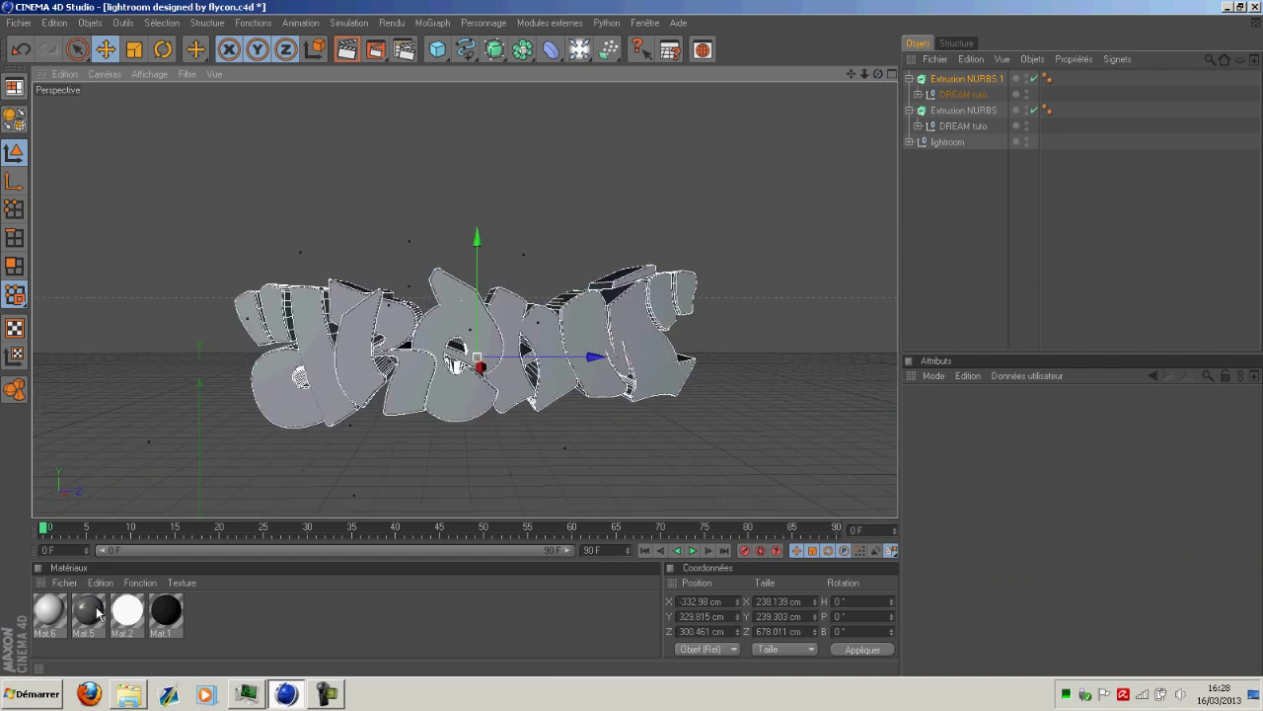
pyautogui.click(142, 611)
pyautogui.click(166, 614)
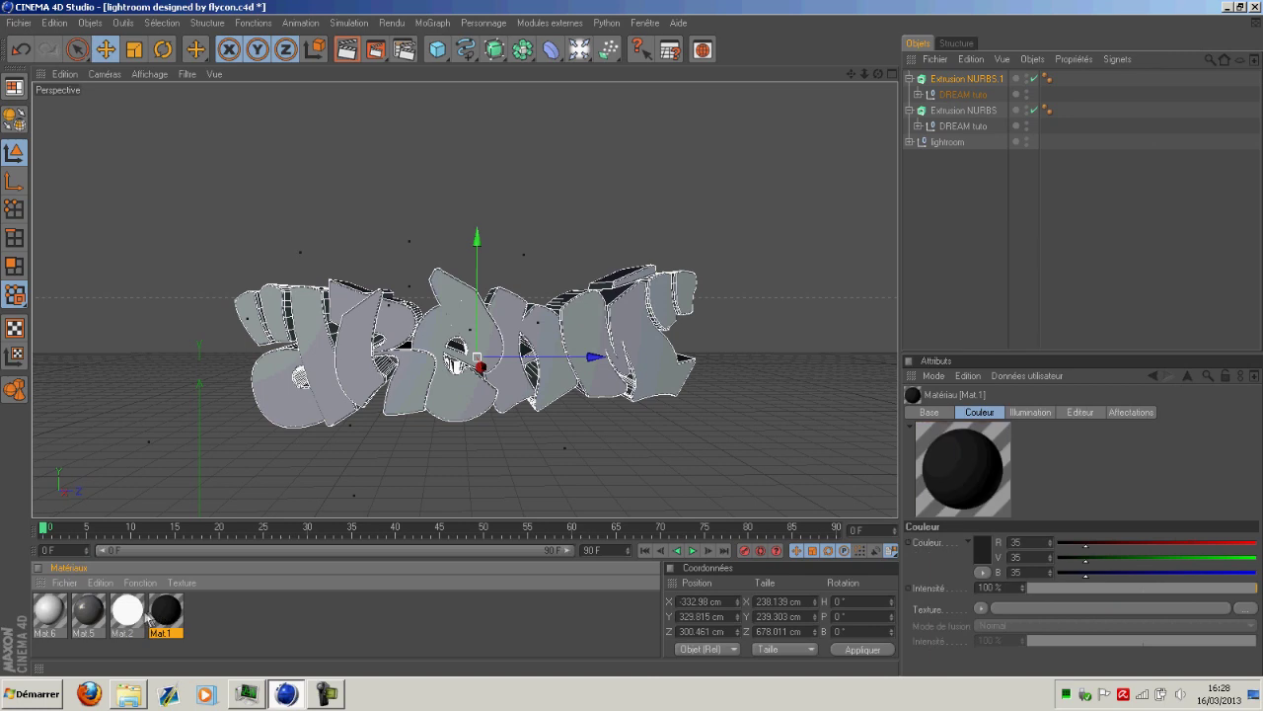
pyautogui.click(139, 616)
pyautogui.scroll(-6, 274, 366)
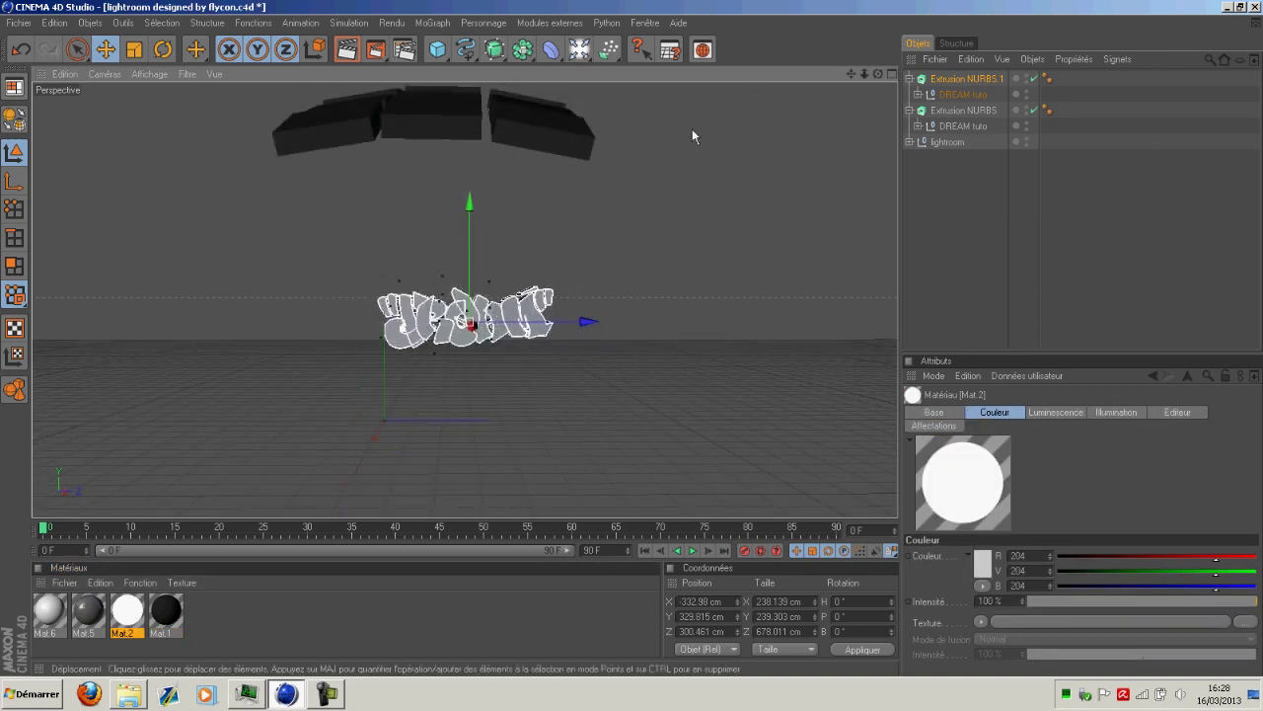
pyautogui.moveTo(877, 74); pyautogui.dragTo(943, 40)
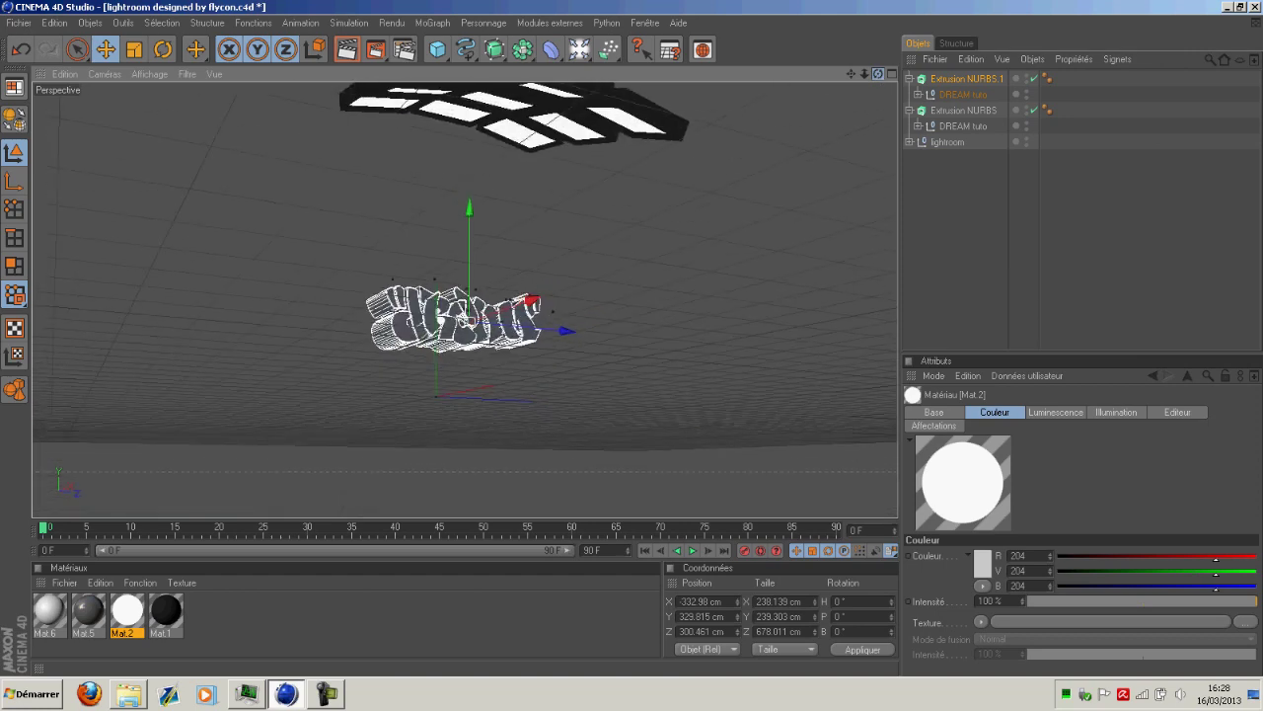
pyautogui.moveTo(878, 75); pyautogui.dragTo(839, 114)
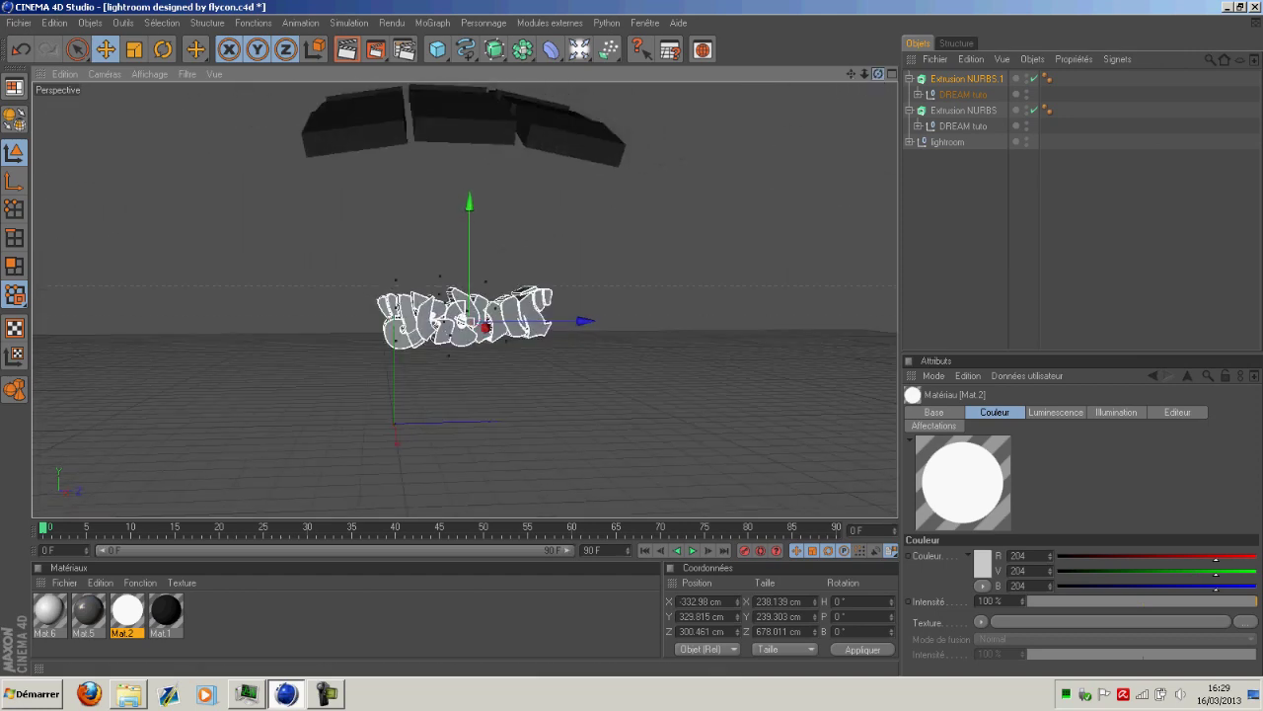
pyautogui.scroll(8, 310, 431)
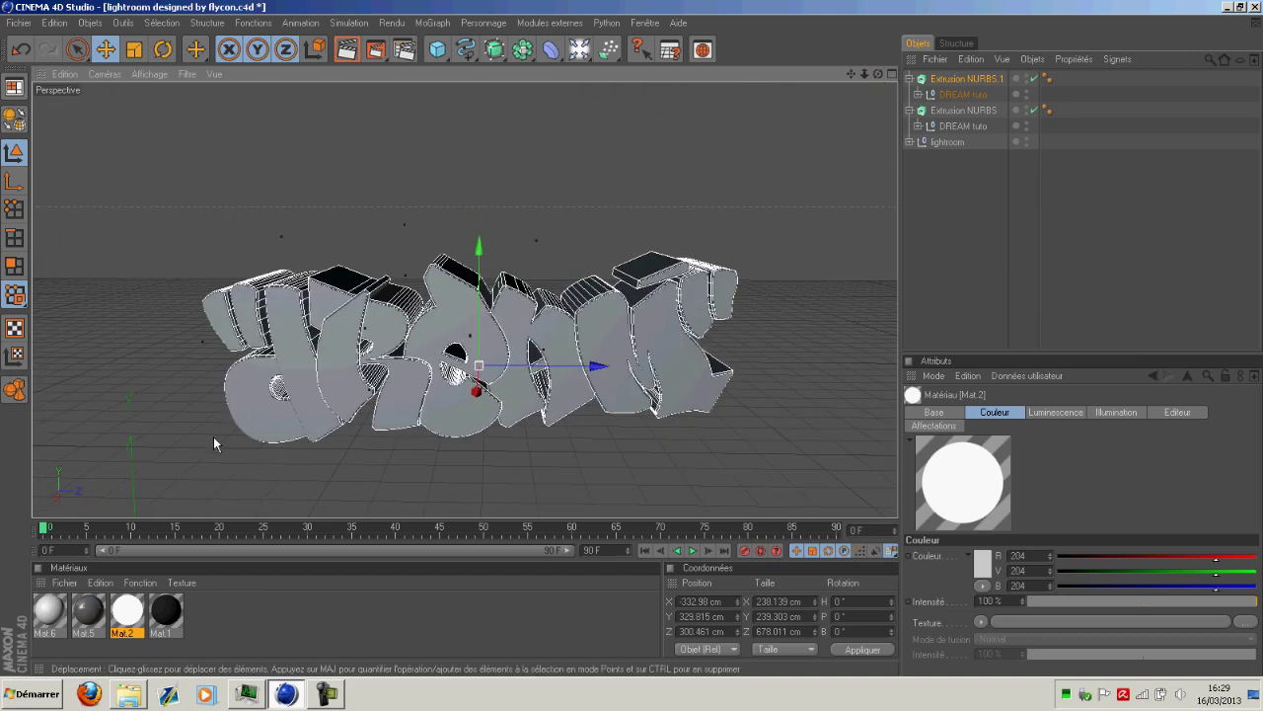
pyautogui.moveTo(880, 79); pyautogui.dragTo(866, 85)
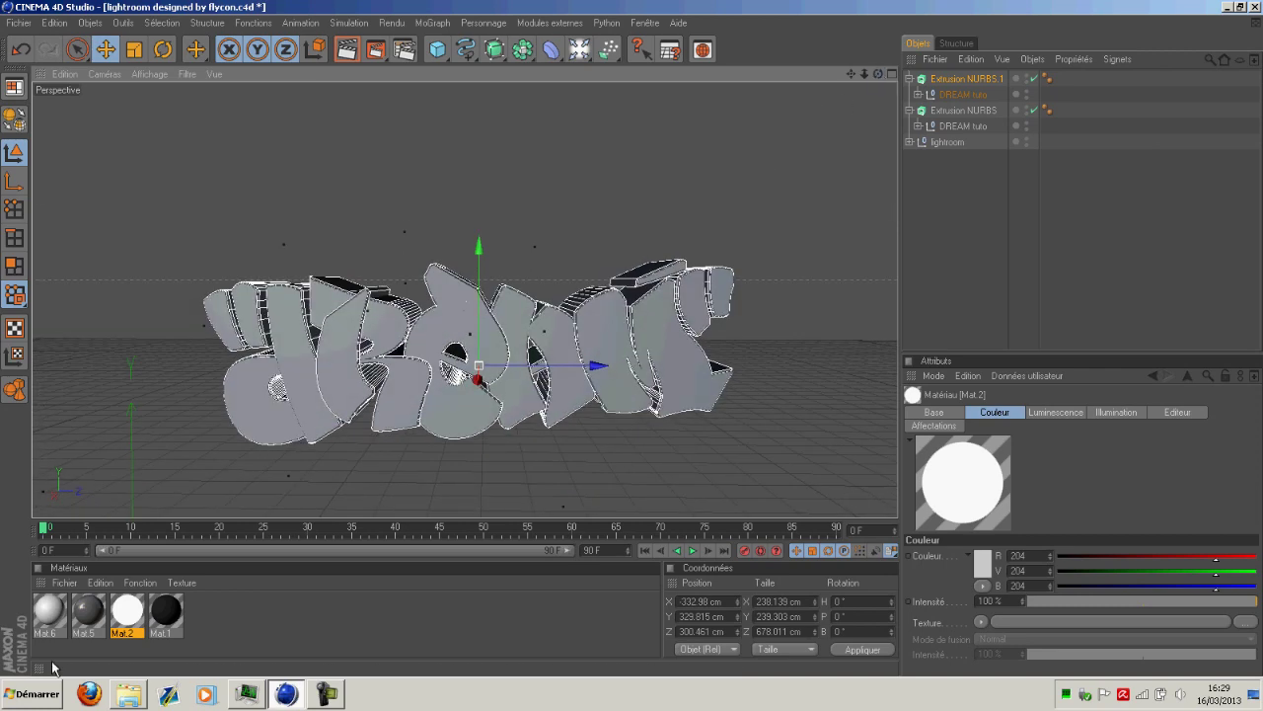
# Step: Apply the dark grey material Mat.5 to Extrusion NURBS.1 and the light grey material Mat.6 to Extrusion NURBS
pyautogui.click(87, 612)
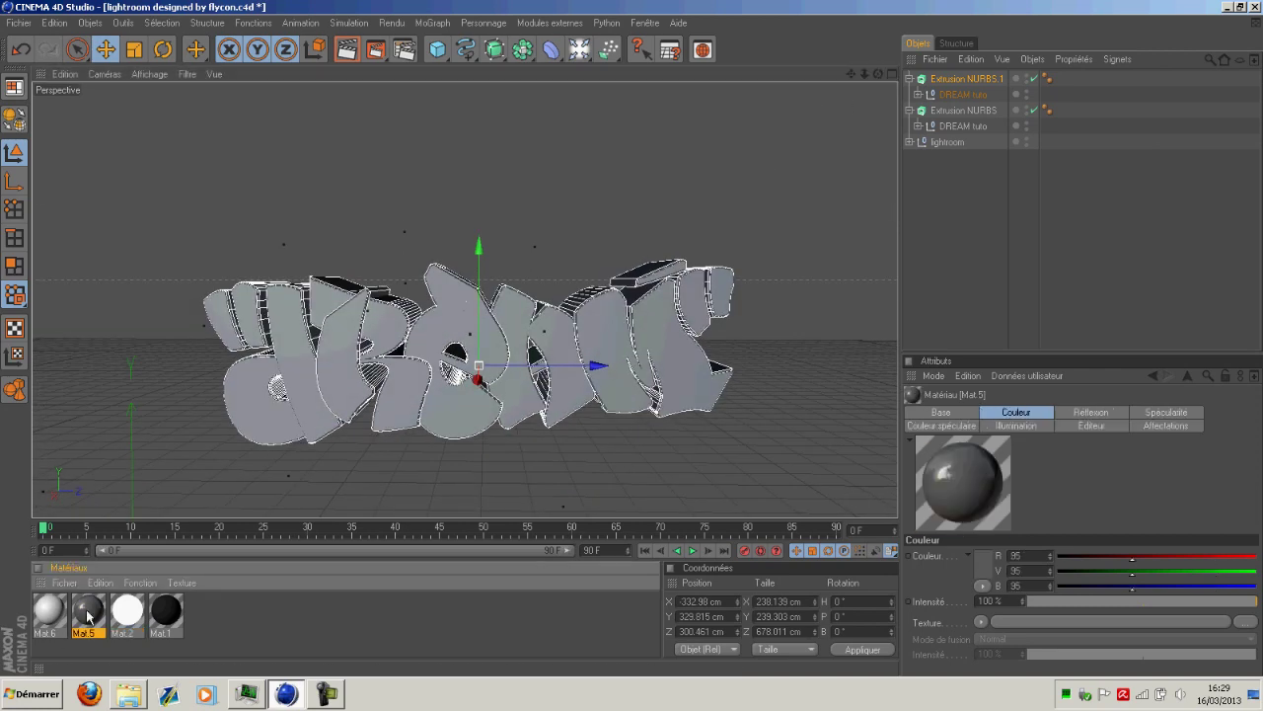
pyautogui.click(957, 110)
pyautogui.click(960, 79)
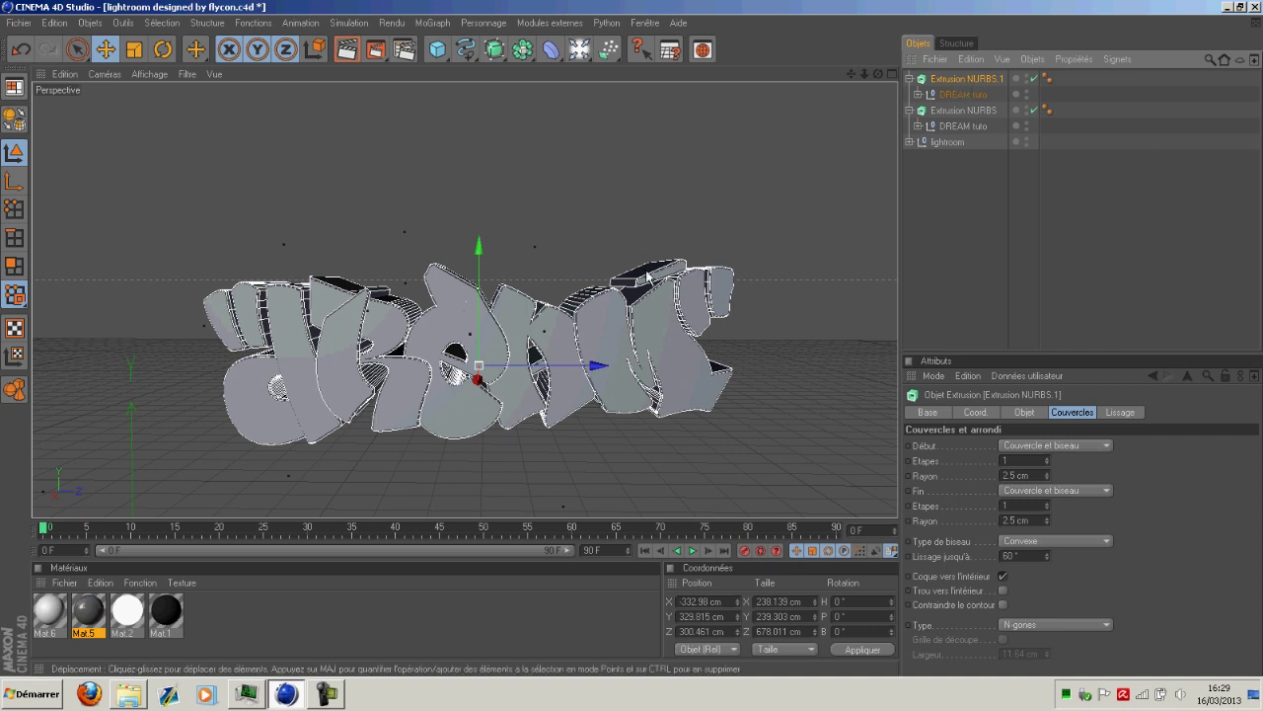
pyautogui.click(87, 613)
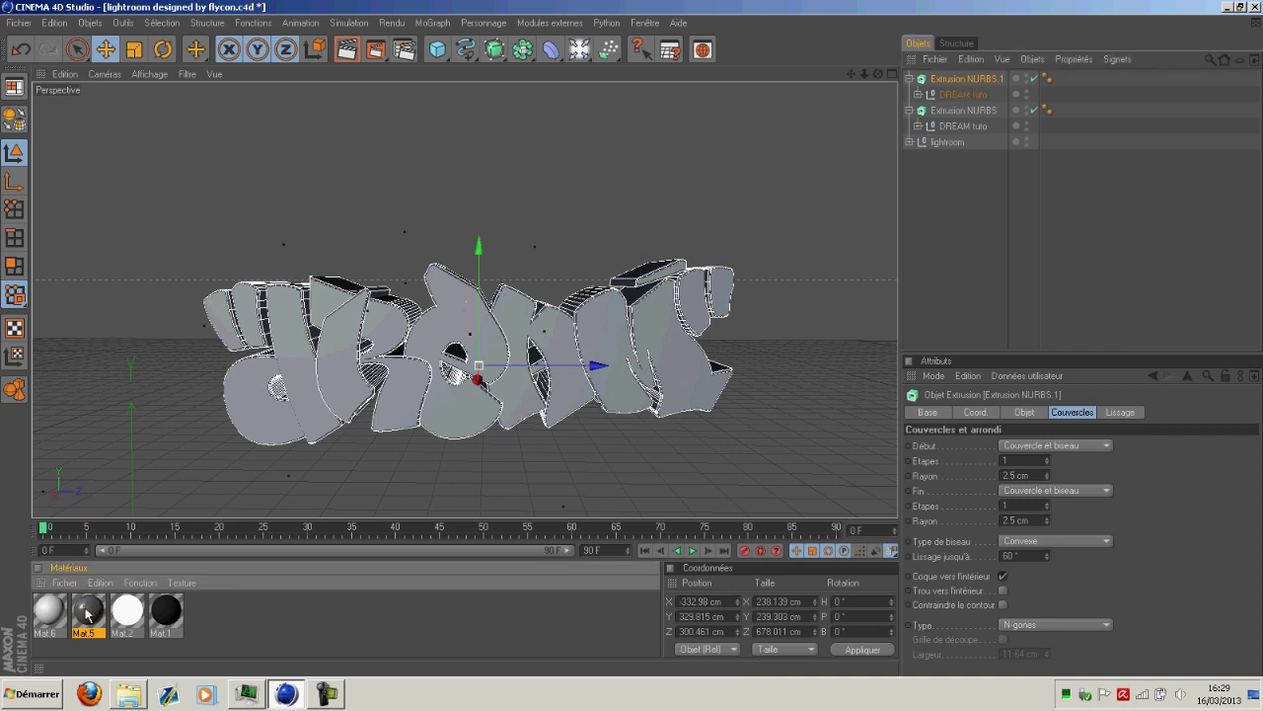
pyautogui.moveTo(87, 612); pyautogui.dragTo(957, 119)
pyautogui.moveTo(957, 74); pyautogui.dragTo(956, 75)
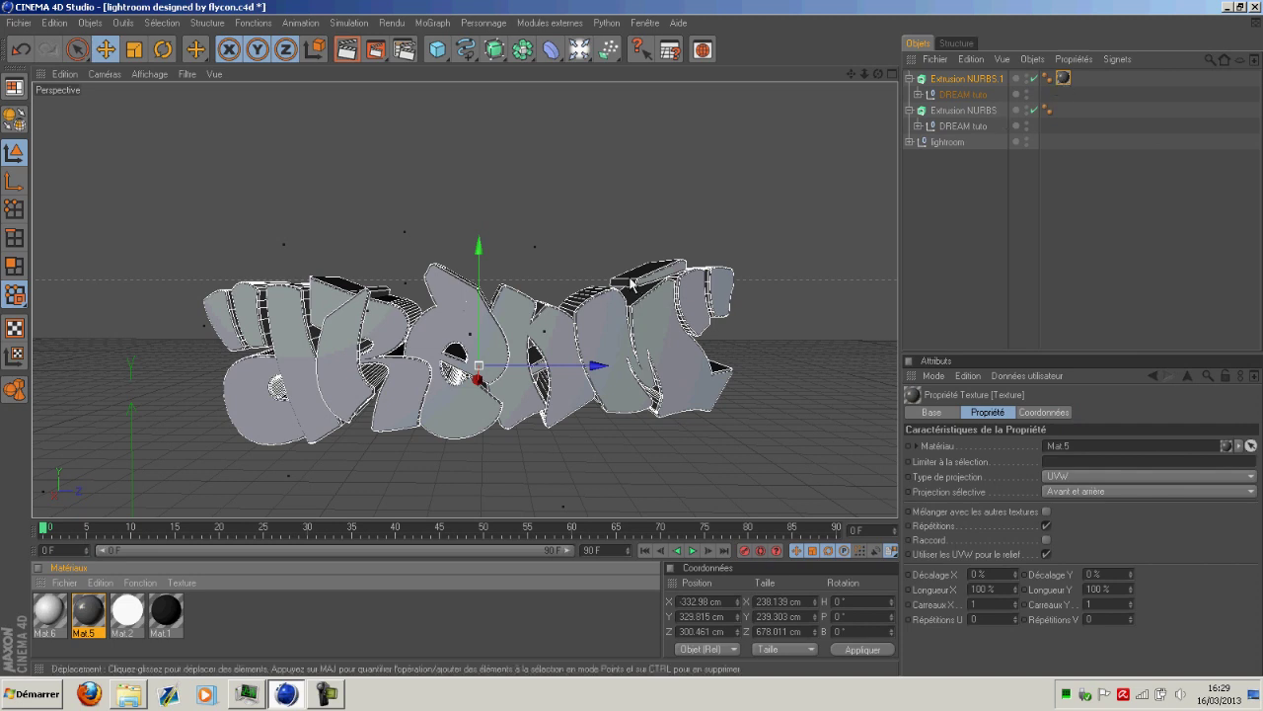
pyautogui.click(48, 620)
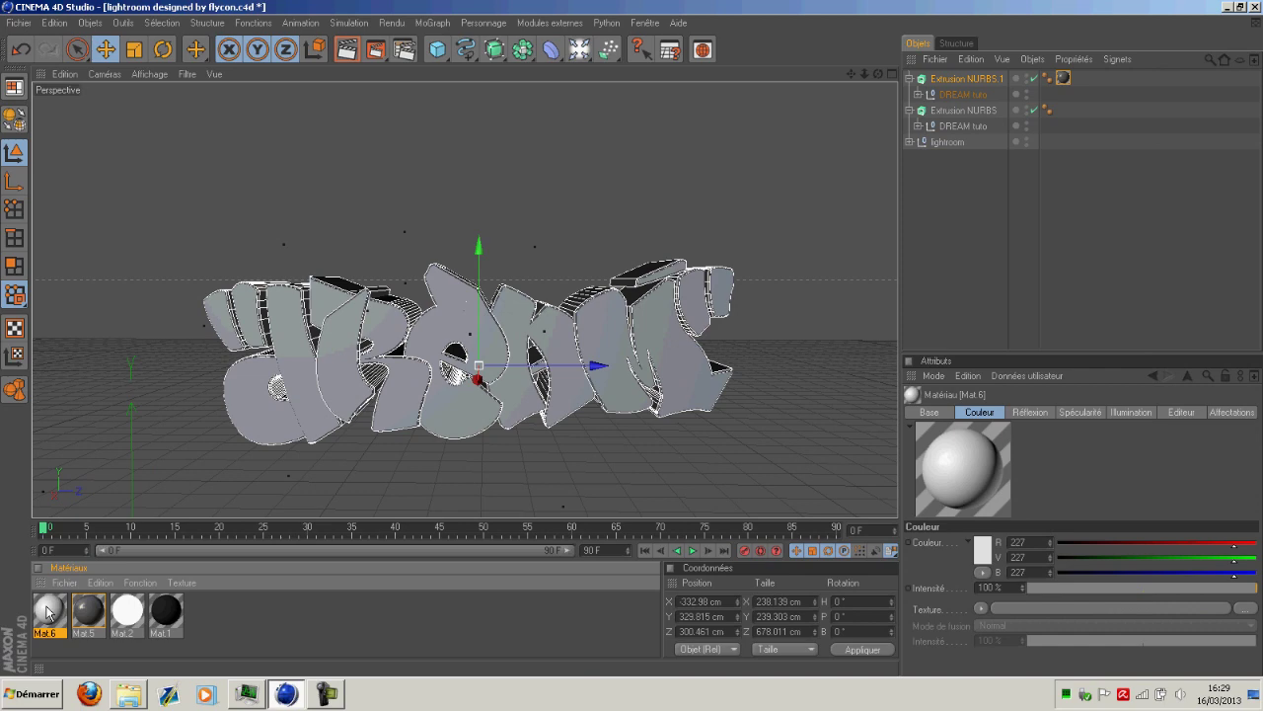
pyautogui.moveTo(48, 612); pyautogui.dragTo(964, 110)
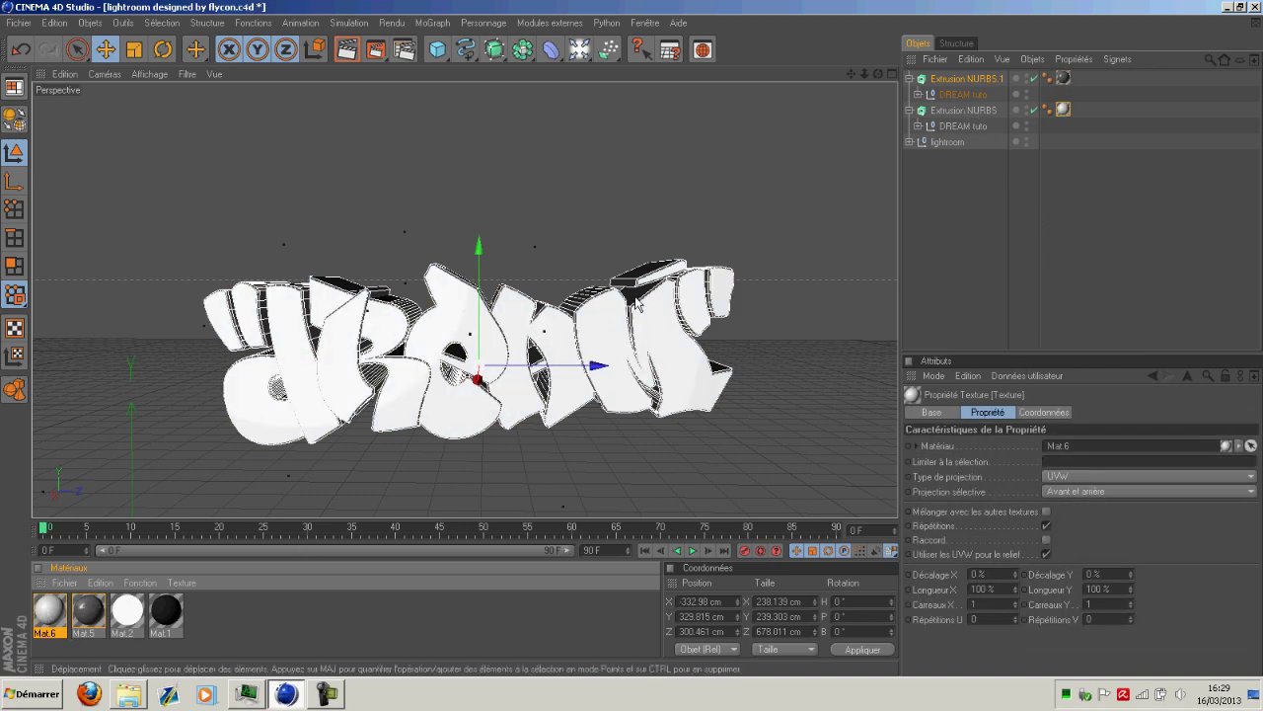
# Step: Move both Extrusion NURBS objects together under the light panels, to about X -314, Y 347, Z 214 cm
pyautogui.scroll(3, 637, 304)
pyautogui.scroll(-2, 634, 302)
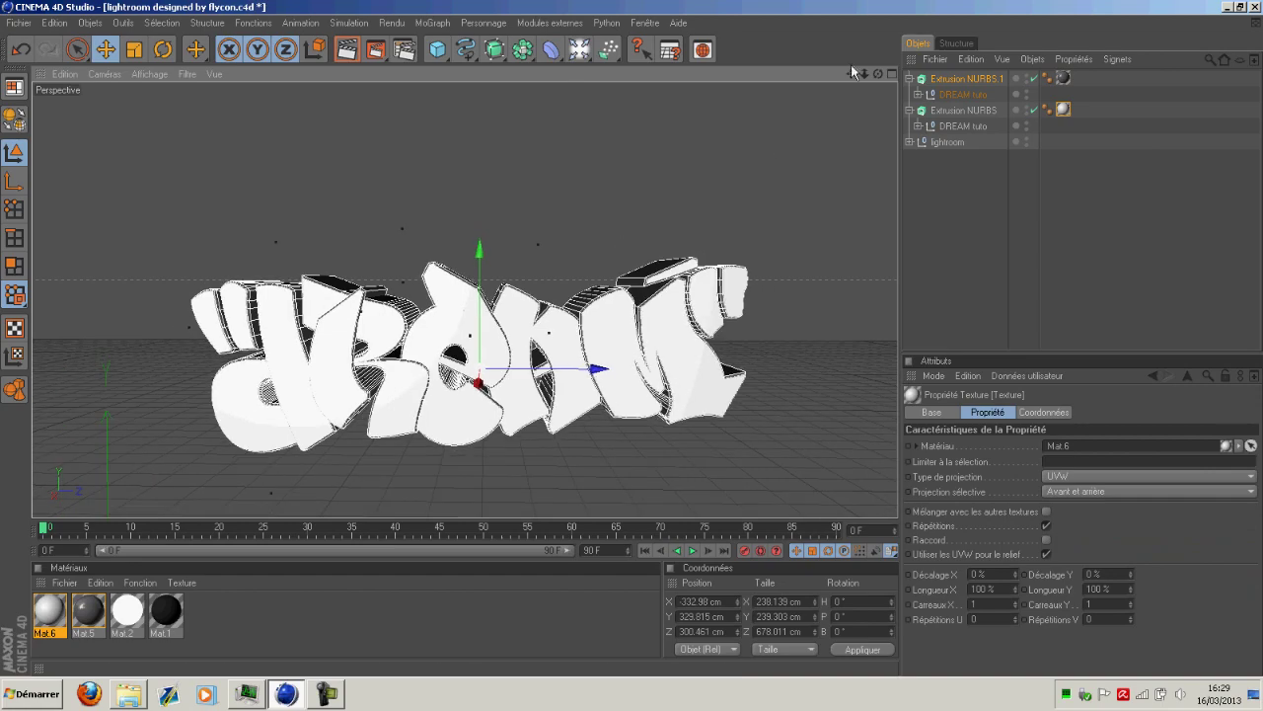
pyautogui.moveTo(881, 77); pyautogui.dragTo(739, 182)
pyautogui.scroll(-4, 677, 206)
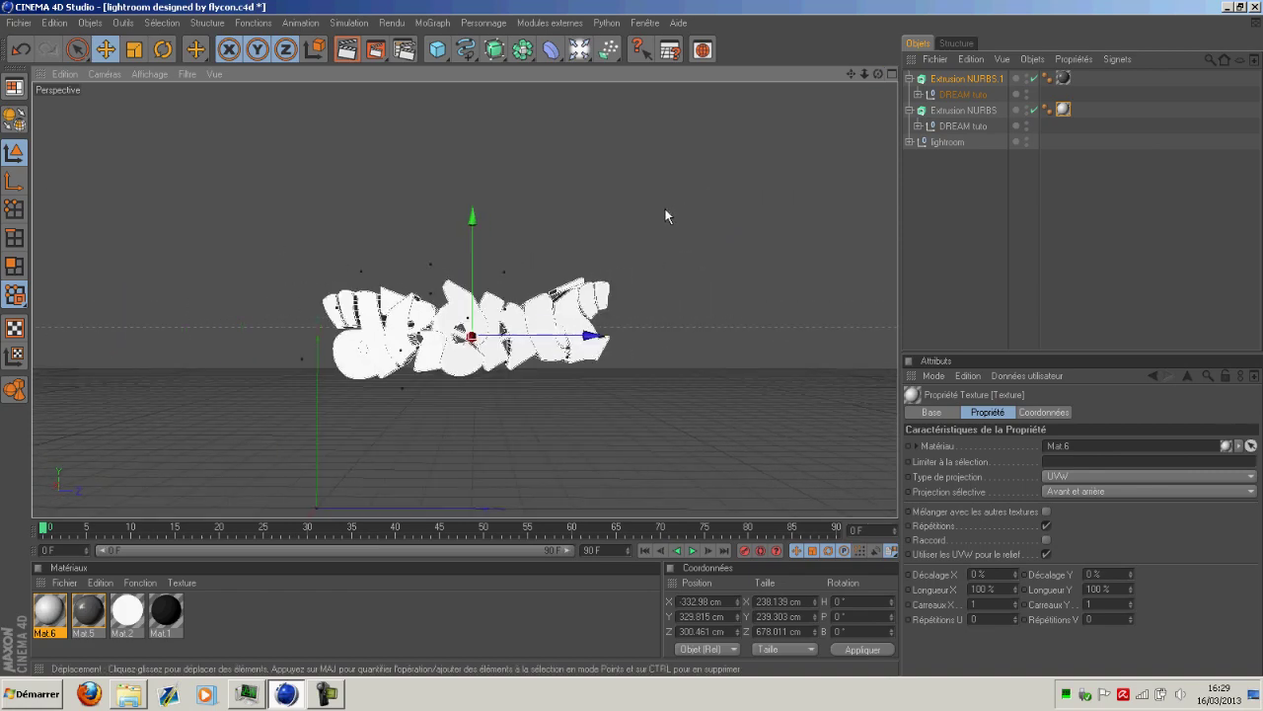
pyautogui.scroll(-3, 671, 140)
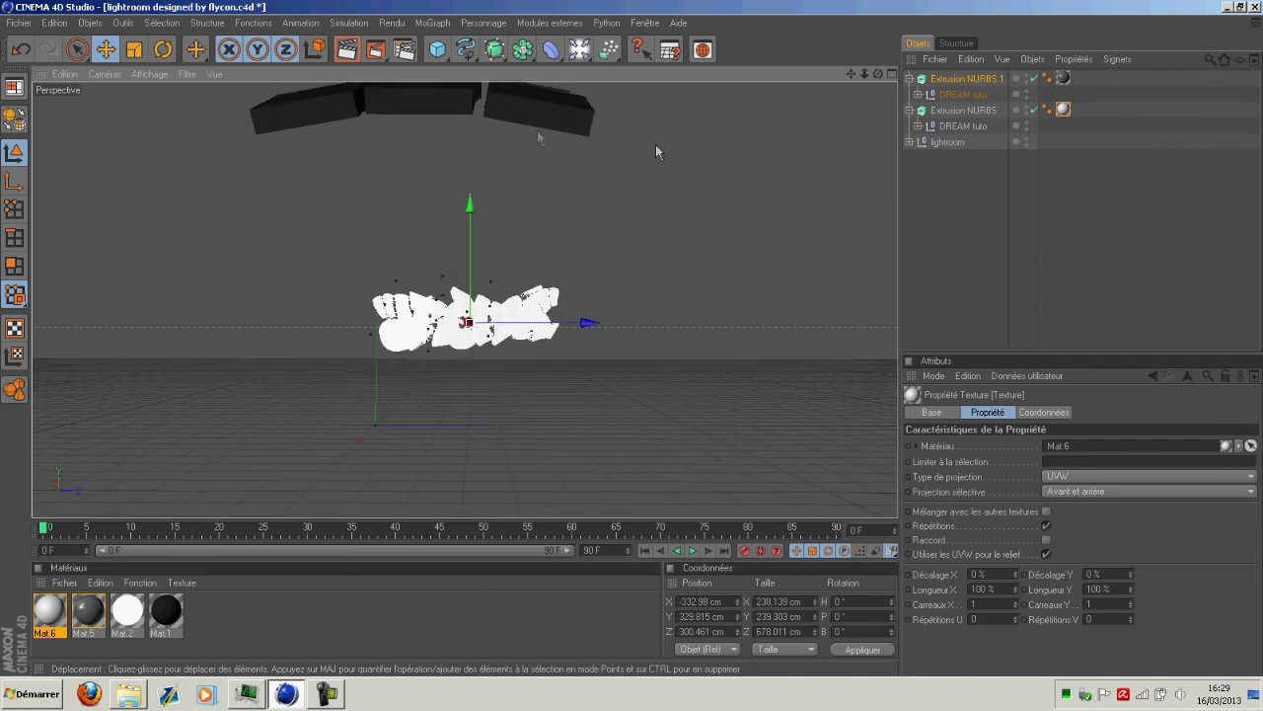
pyautogui.moveTo(878, 74); pyautogui.dragTo(925, 96)
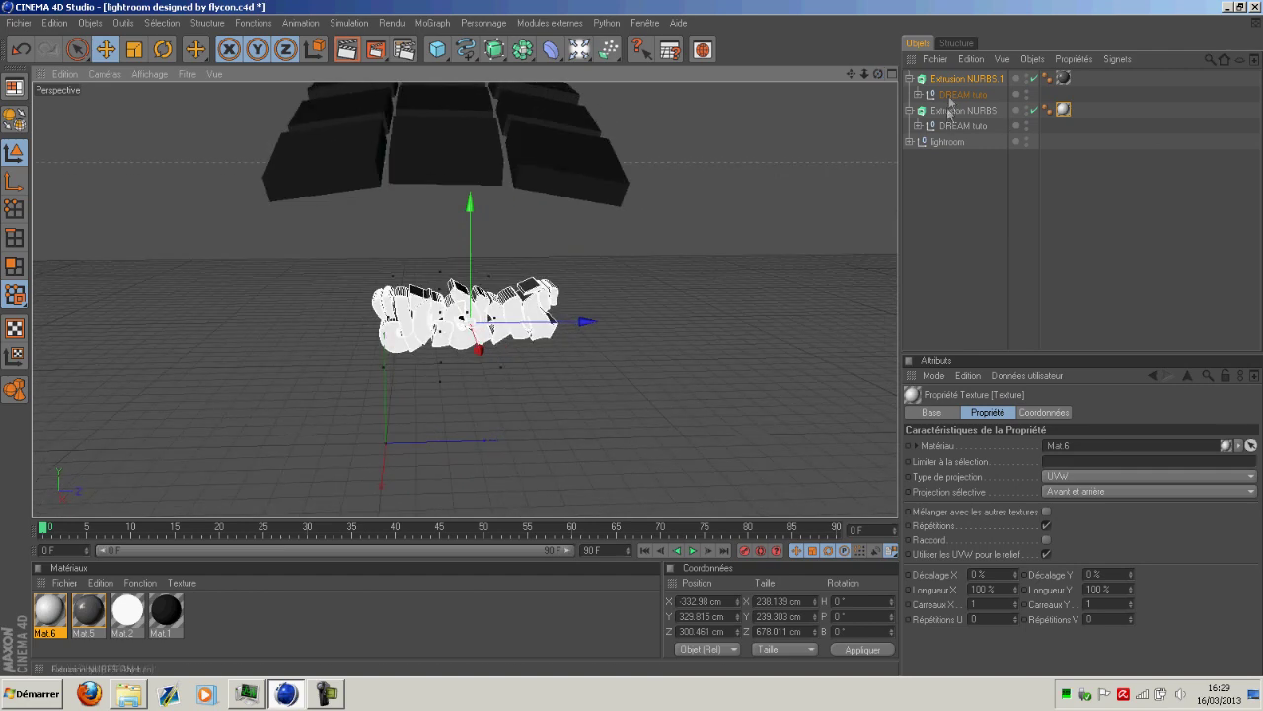
pyautogui.keyDown('ctrl'); pyautogui.click(959, 112); pyautogui.keyUp('ctrl')
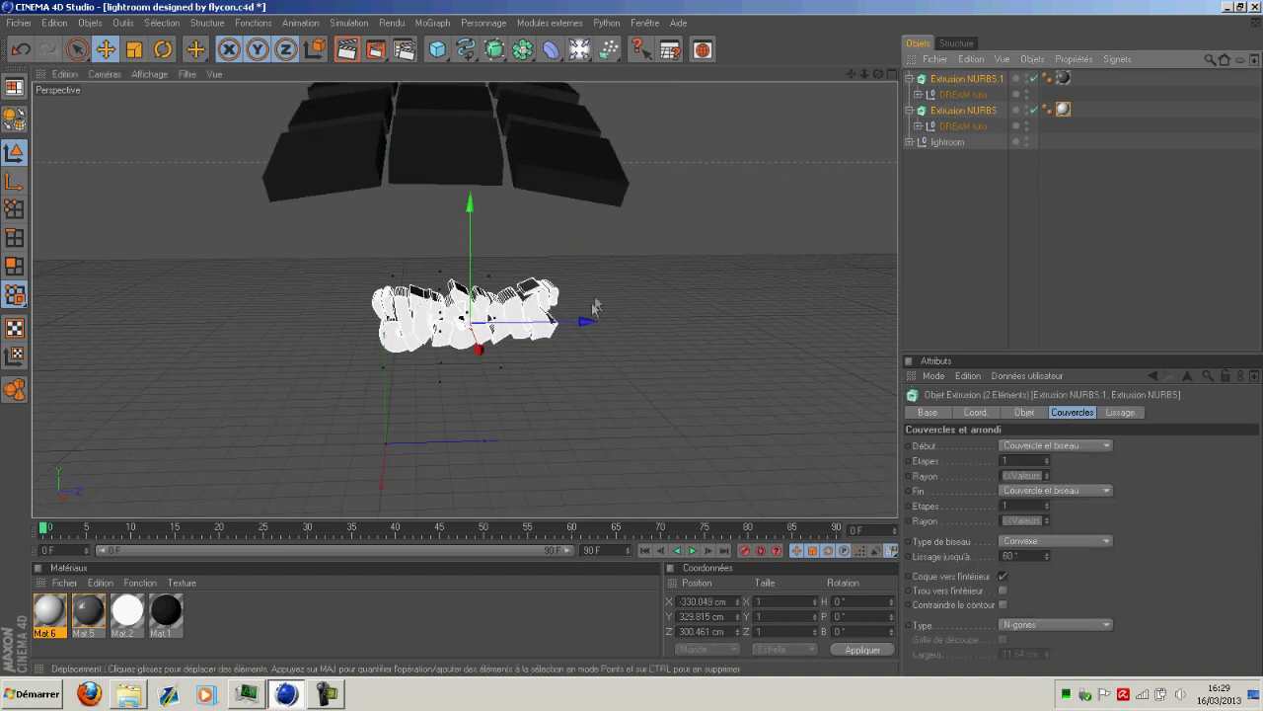
pyautogui.moveTo(587, 321); pyautogui.dragTo(561, 322)
pyautogui.moveTo(877, 74); pyautogui.dragTo(1111, 84)
pyautogui.moveTo(523, 330); pyautogui.dragTo(528, 329)
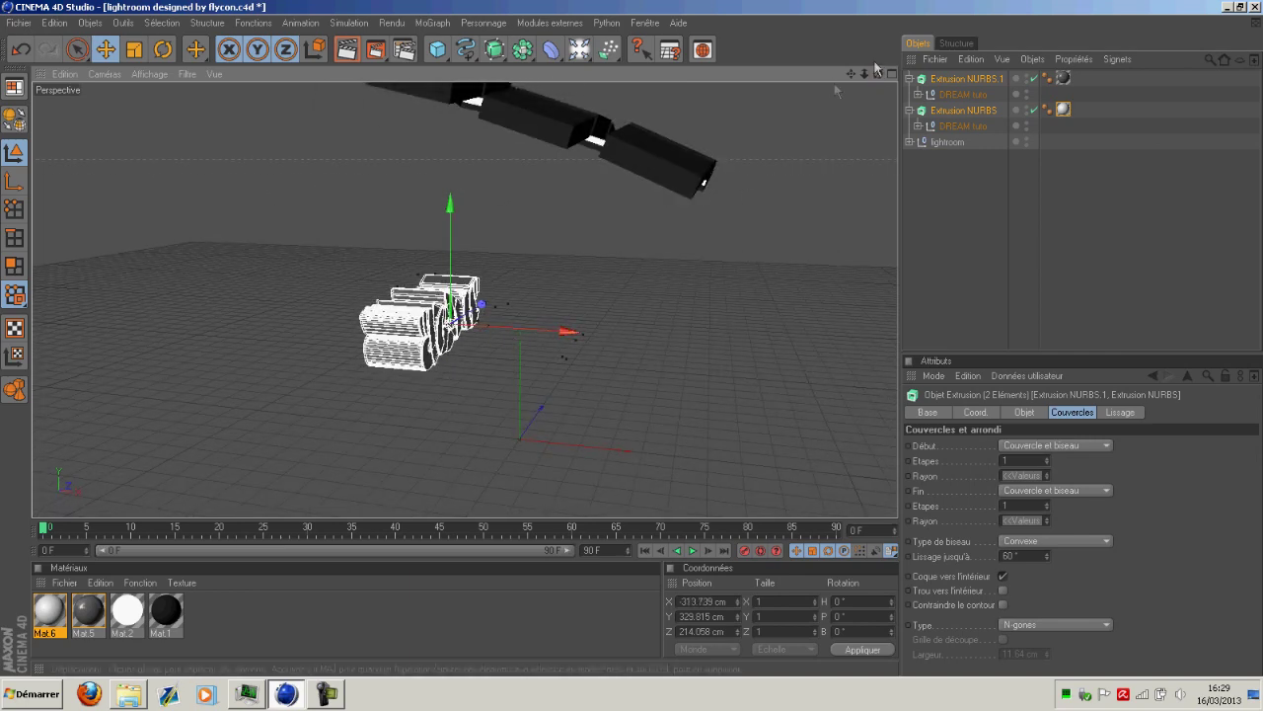
pyautogui.moveTo(878, 74); pyautogui.dragTo(876, 40)
pyautogui.moveTo(450, 237); pyautogui.dragTo(450, 230)
# Step: Review the saving, multi-pass and anti-aliasing render settings and disable the Rendu cellulo effect
pyautogui.scroll(7, 518, 250)
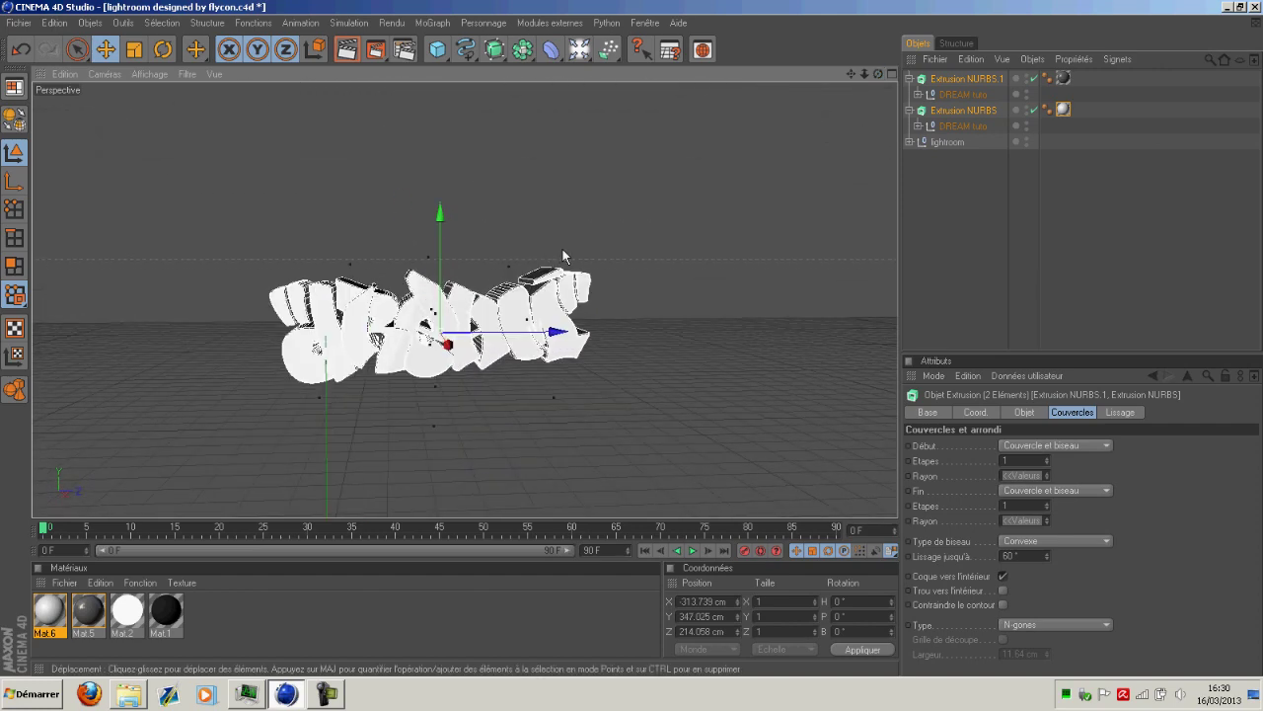
pyautogui.moveTo(878, 75); pyautogui.dragTo(834, 138)
pyautogui.scroll(2, 827, 118)
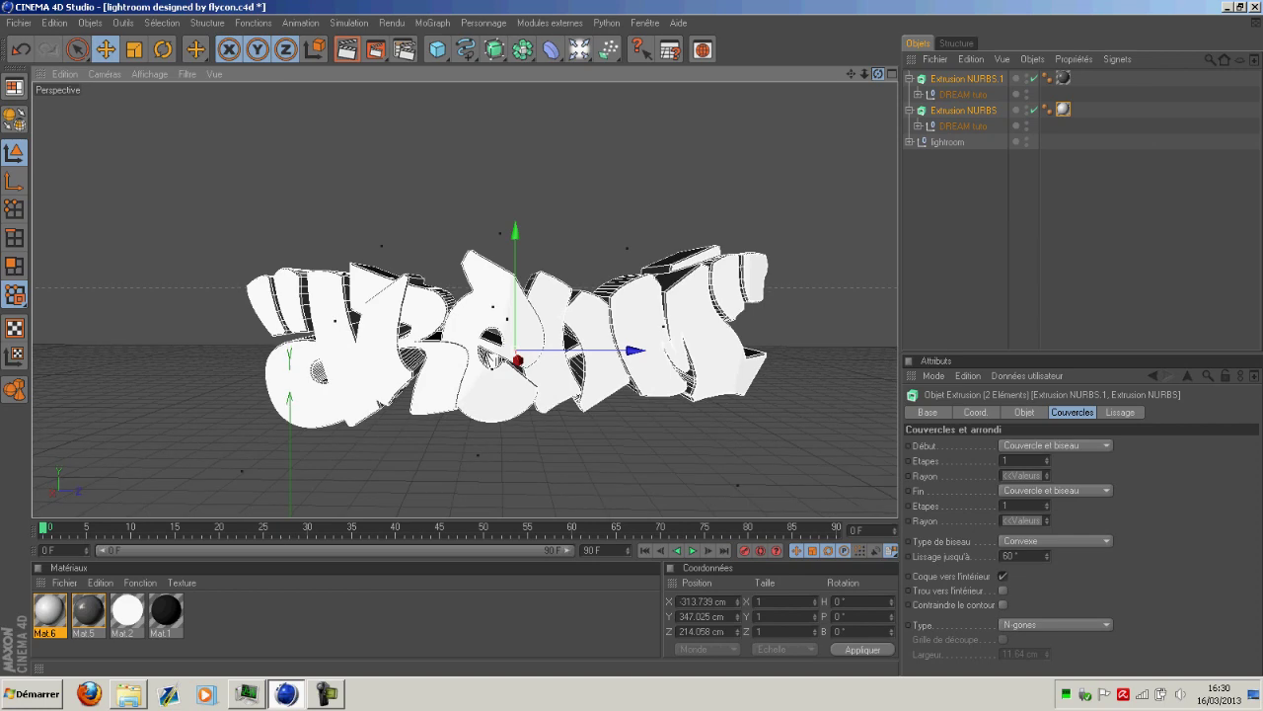
pyautogui.moveTo(860, 75)
pyautogui.mouseDown()
pyautogui.moveTo(761, 111)
pyautogui.moveTo(778, 118)
pyautogui.moveTo(868, 80)
pyautogui.mouseUp()
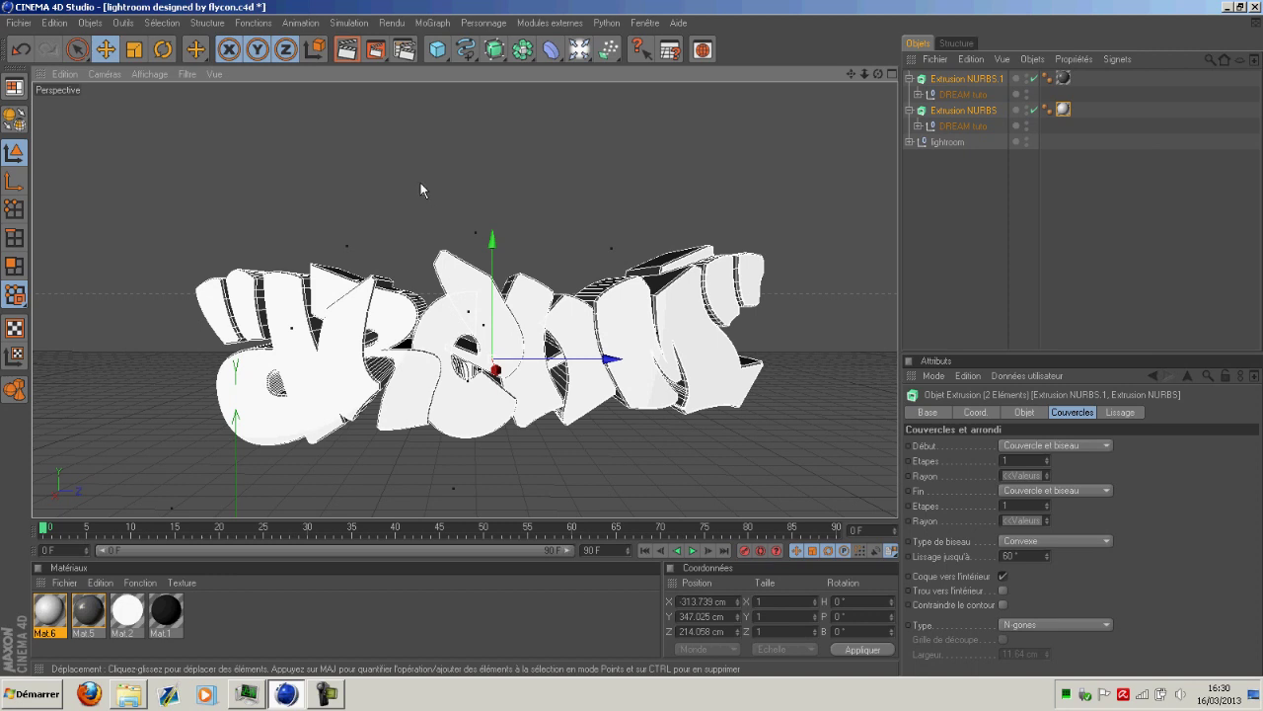
pyautogui.click(389, 24)
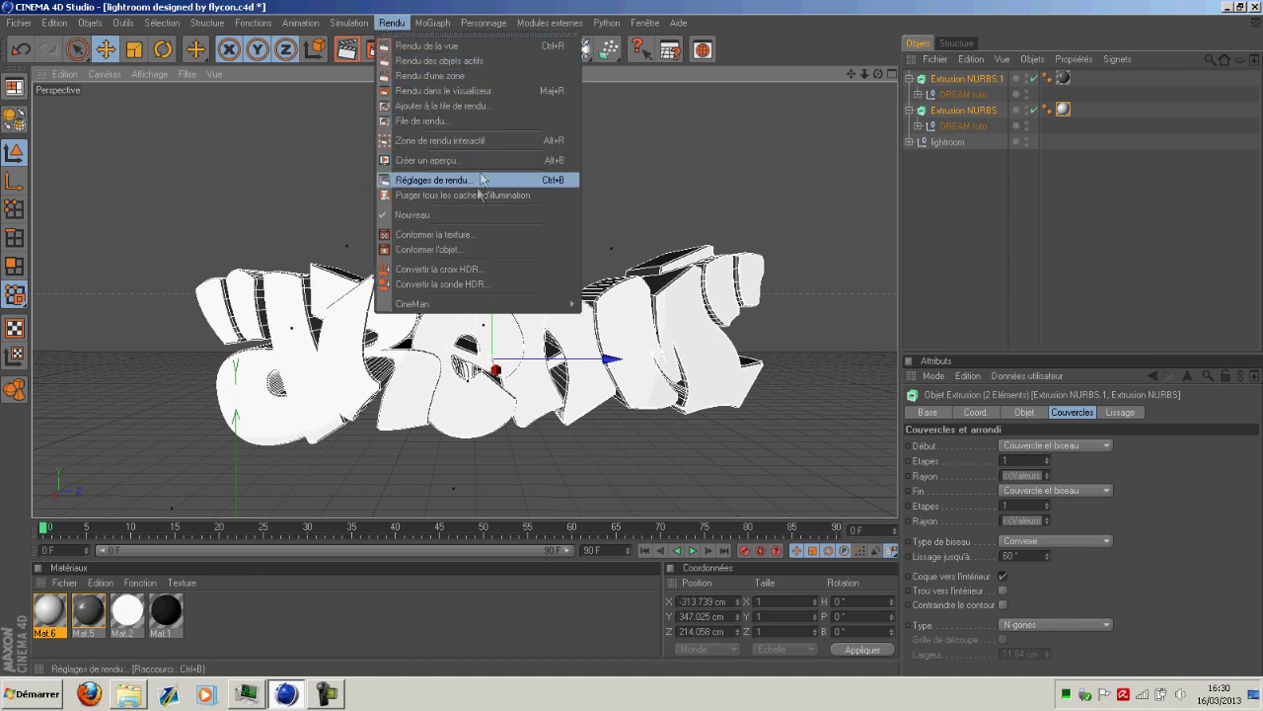
pyautogui.click(441, 182)
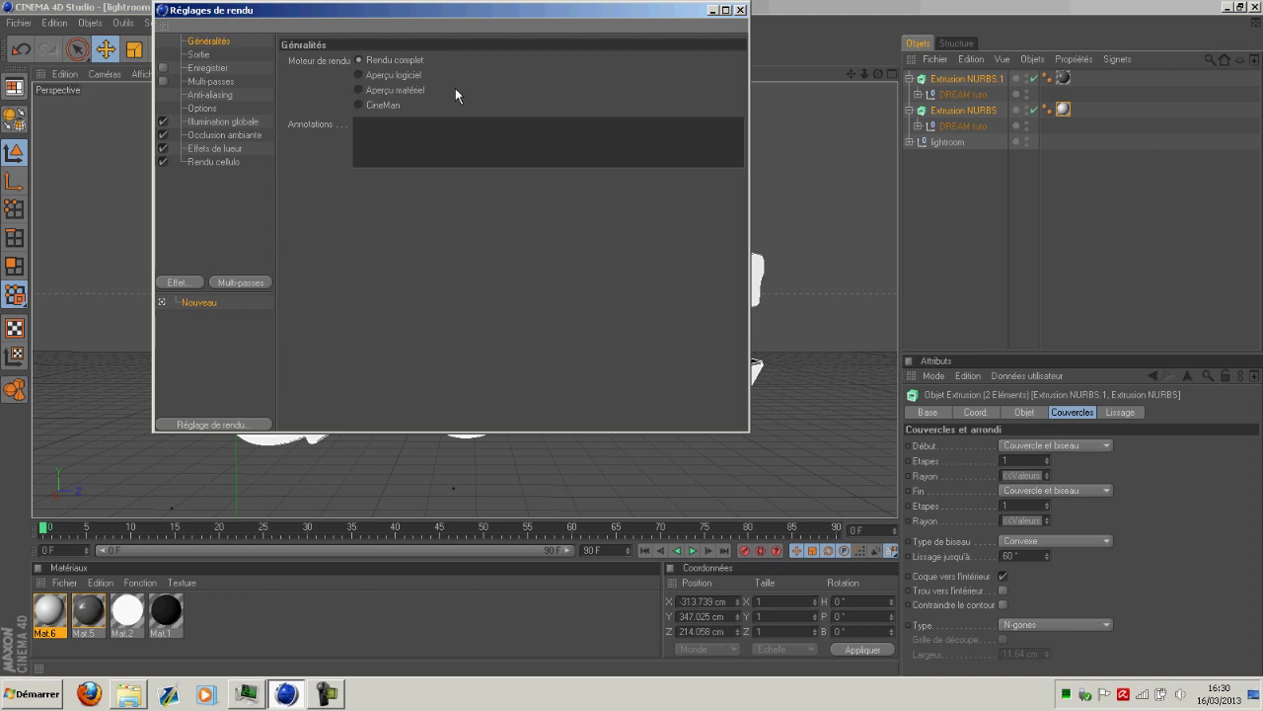
pyautogui.click(199, 56)
pyautogui.click(200, 68)
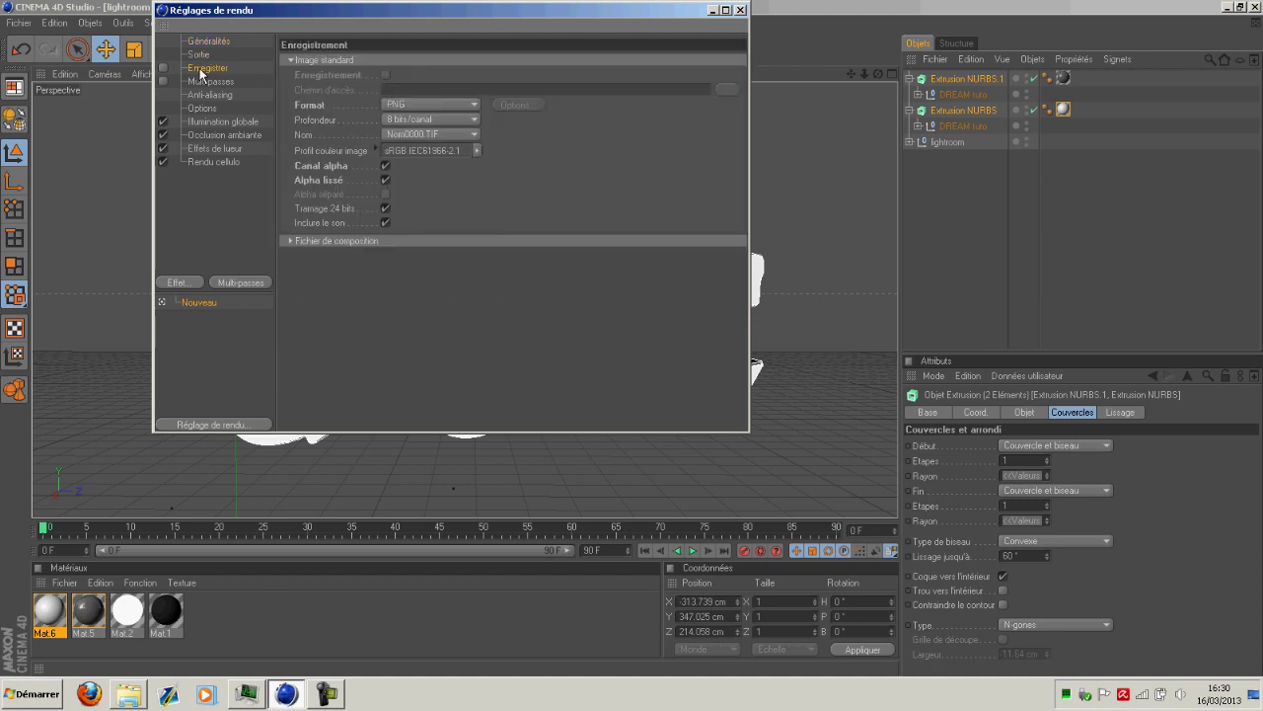
pyautogui.click(203, 85)
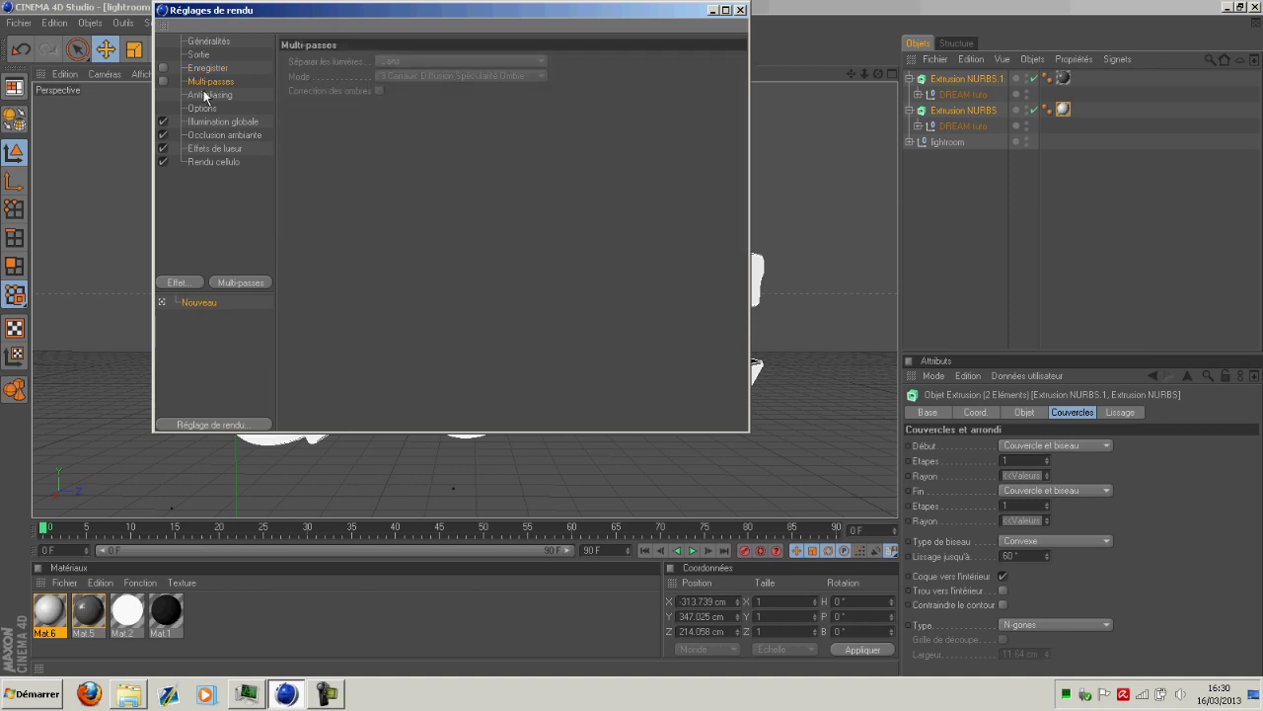
pyautogui.click(205, 95)
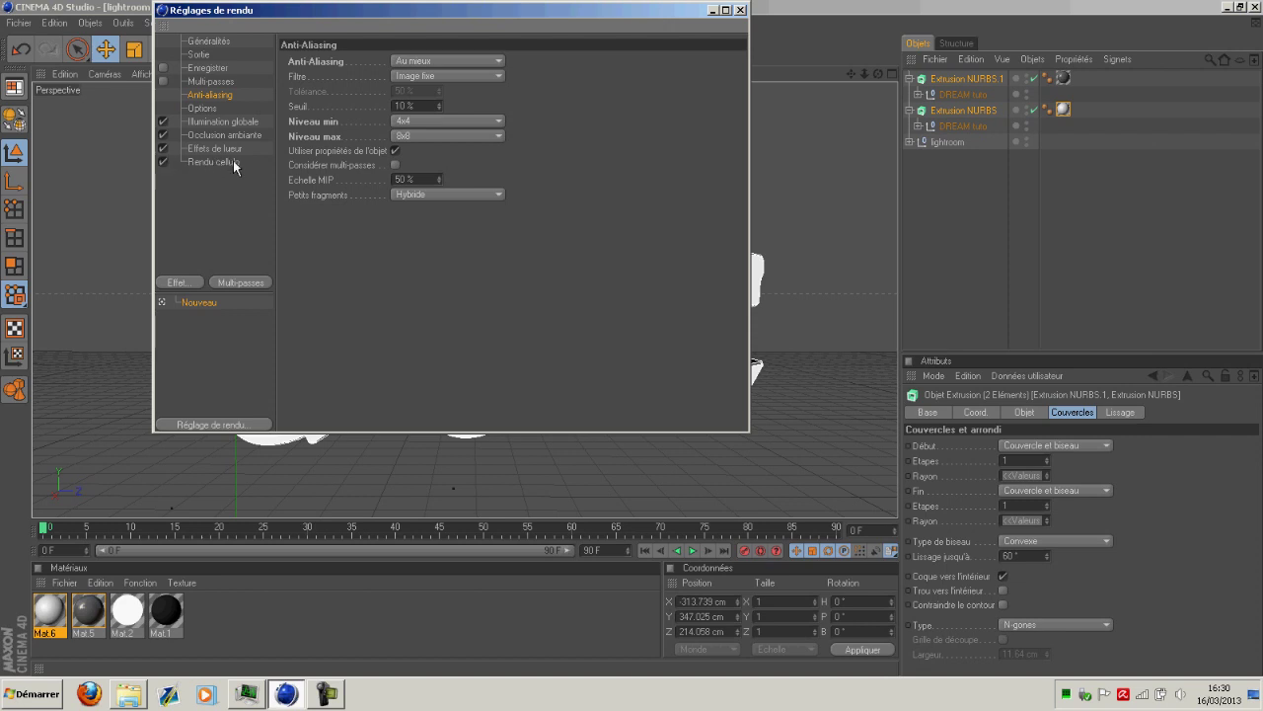
pyautogui.click(163, 162)
pyautogui.click(739, 10)
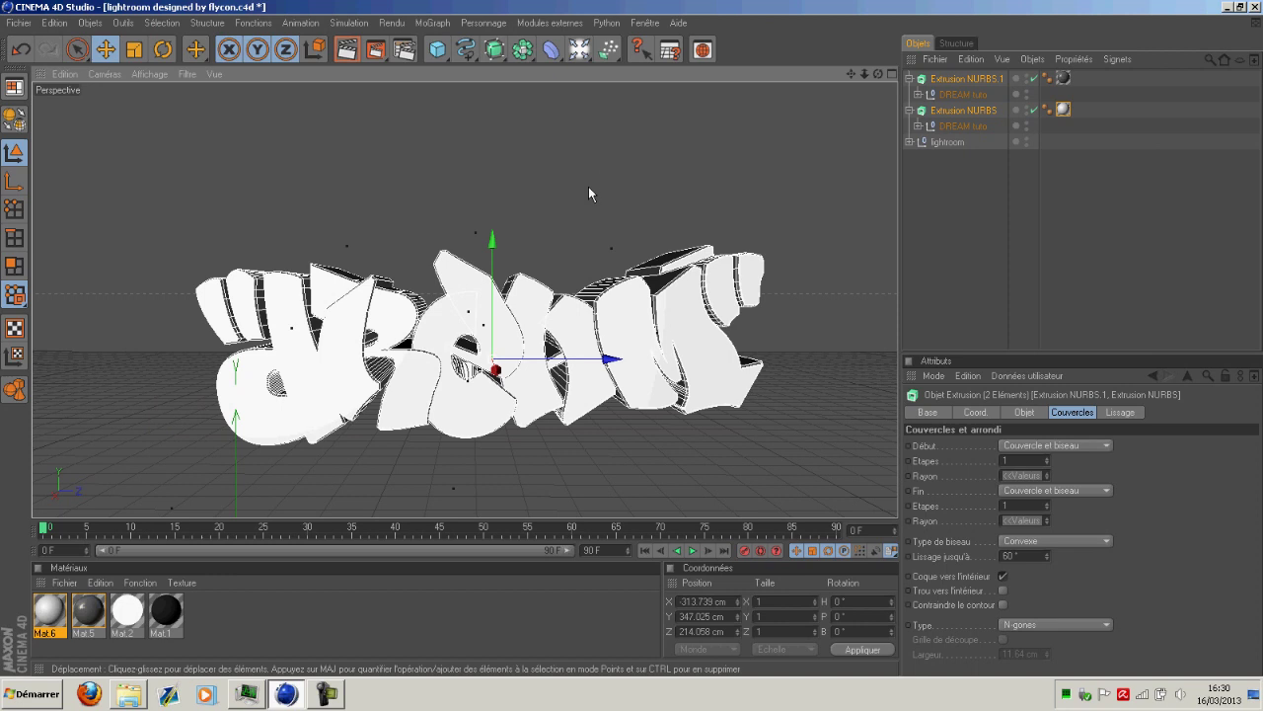
# Step: Test-render a small region over the upper part of the first letters
pyautogui.click(390, 24)
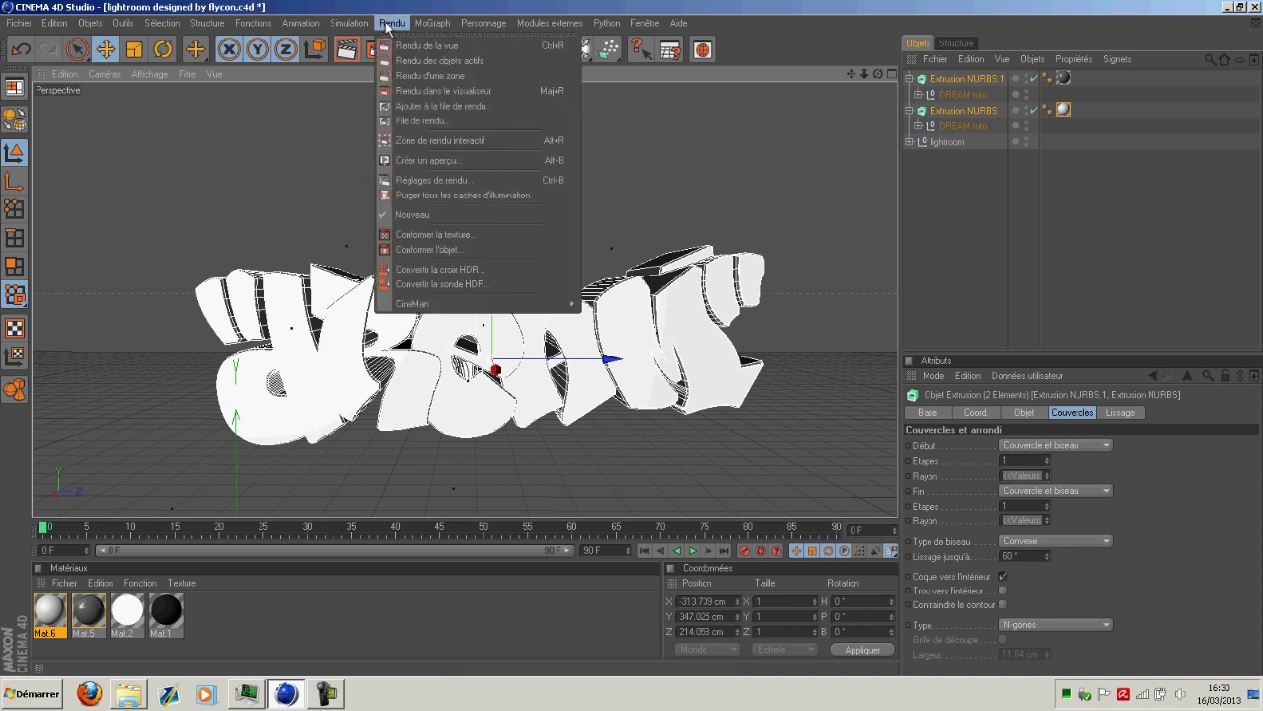
pyautogui.click(425, 76)
pyautogui.moveTo(228, 243); pyautogui.dragTo(355, 331)
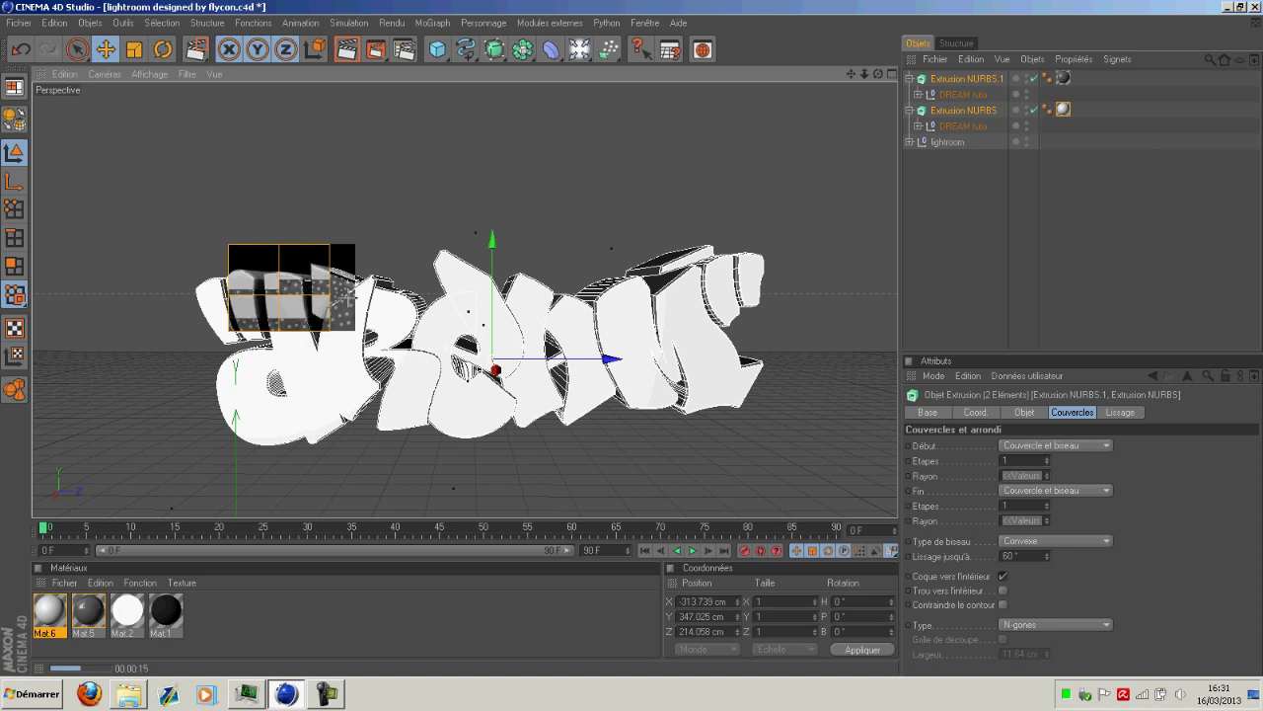
pyautogui.click(419, 210)
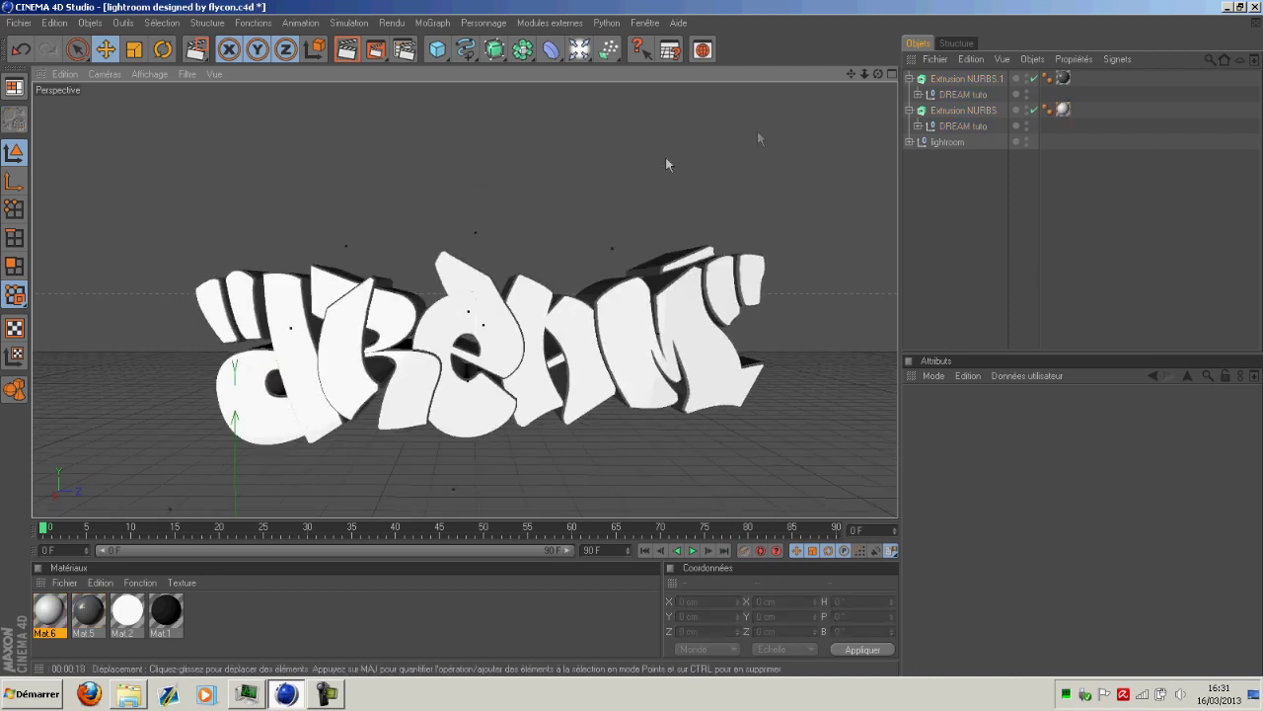
# Step: Render the whole perspective view while checking the processor load in the Windows Task Manager
pyautogui.moveTo(851, 75)
pyautogui.mouseDown()
pyautogui.moveTo(880, 66)
pyautogui.moveTo(850, 74)
pyautogui.mouseUp()
pyautogui.scroll(3, 608, 176)
pyautogui.scroll(-1, 607, 176)
pyautogui.hotkey('ctrl', 'r')
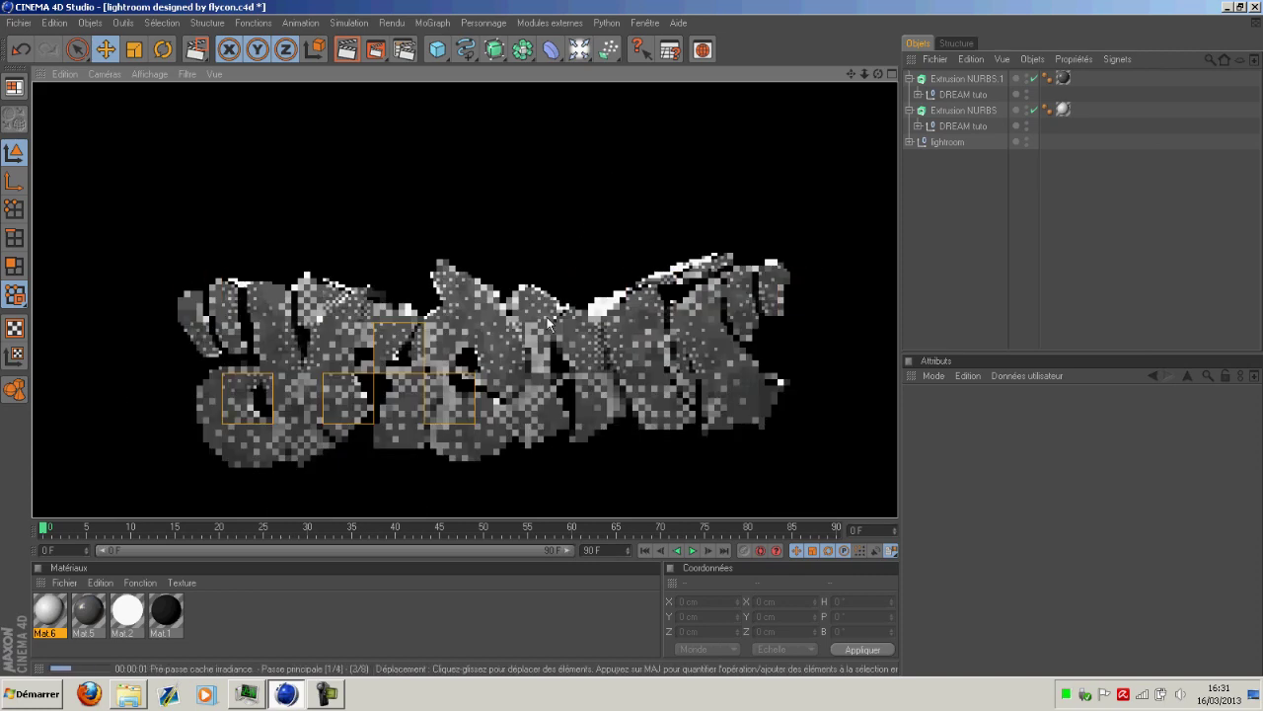
pyautogui.click(253, 703)
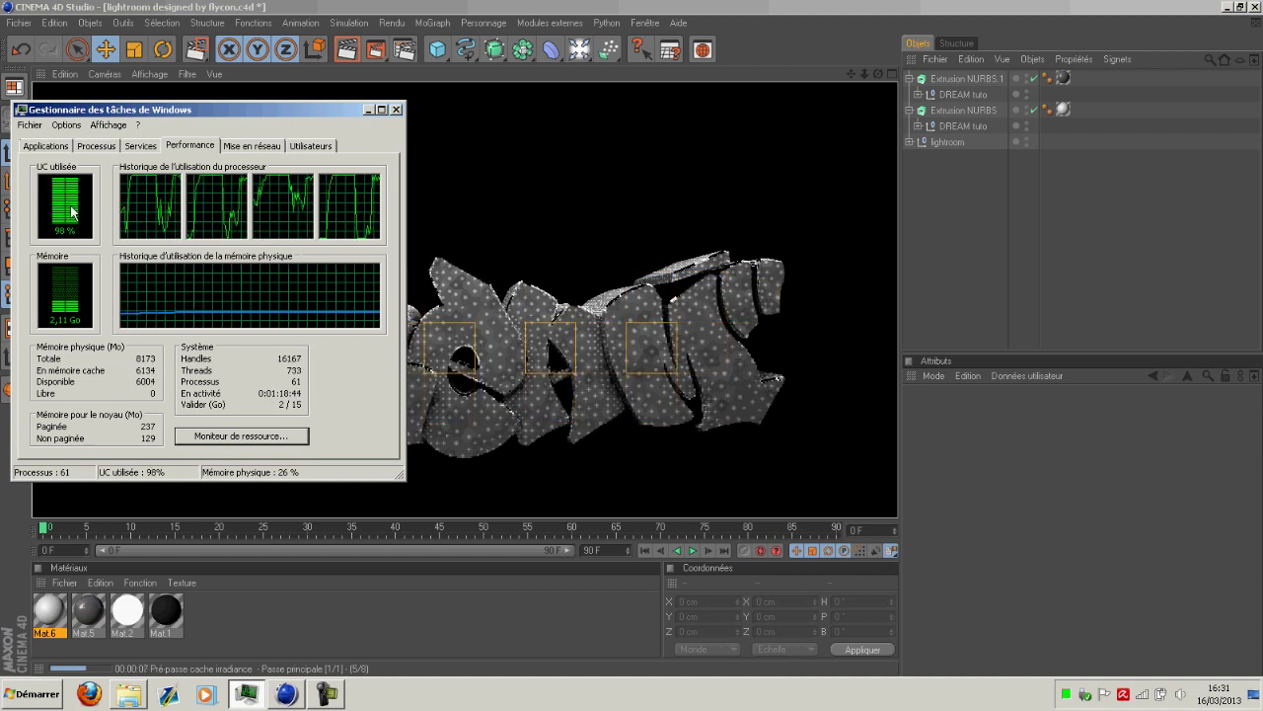
pyautogui.click(369, 109)
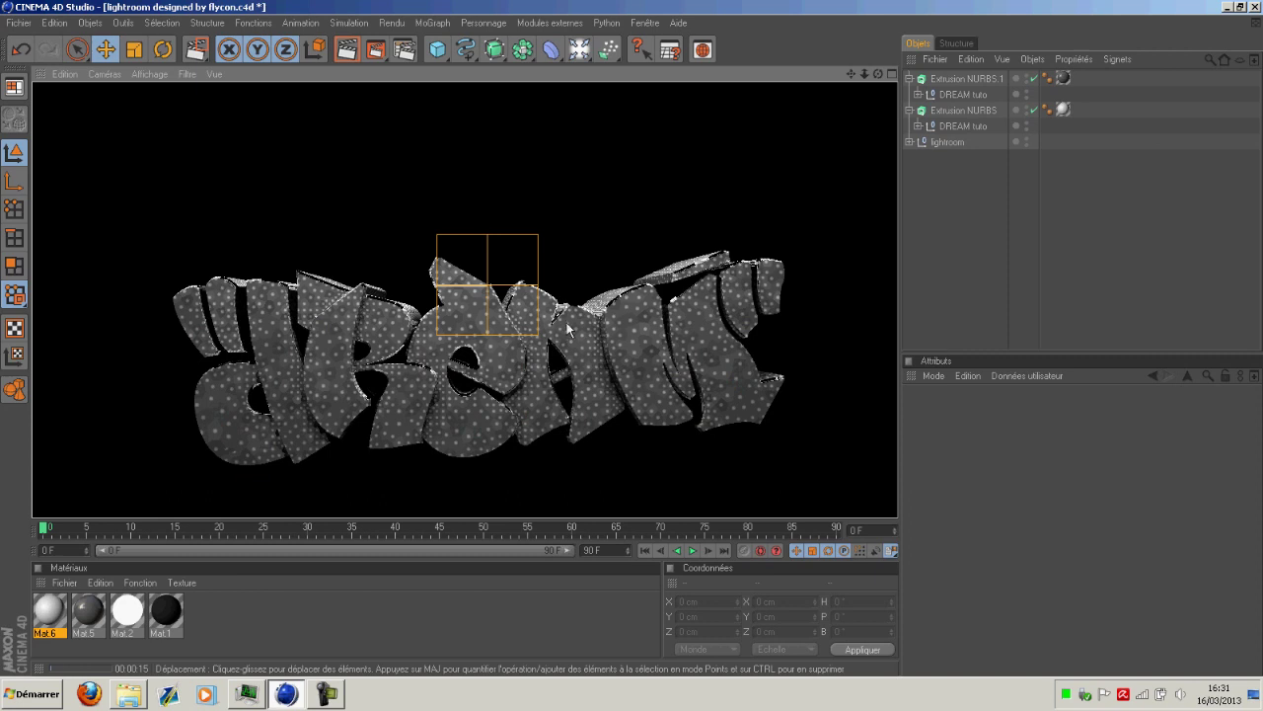
pyautogui.click(661, 202)
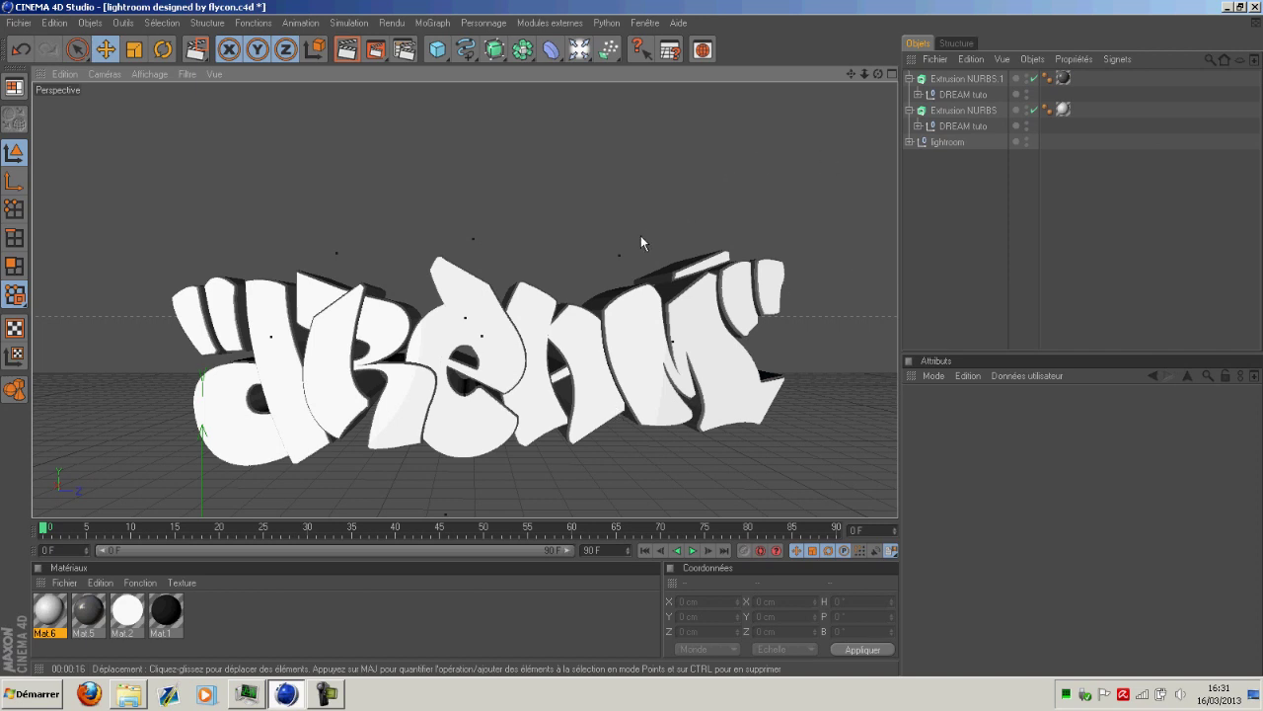
# Step: Shift the lettering slightly in the perspective view, render the whole view and clear the rendered picture
pyautogui.moveTo(852, 73); pyautogui.dragTo(844, 75)
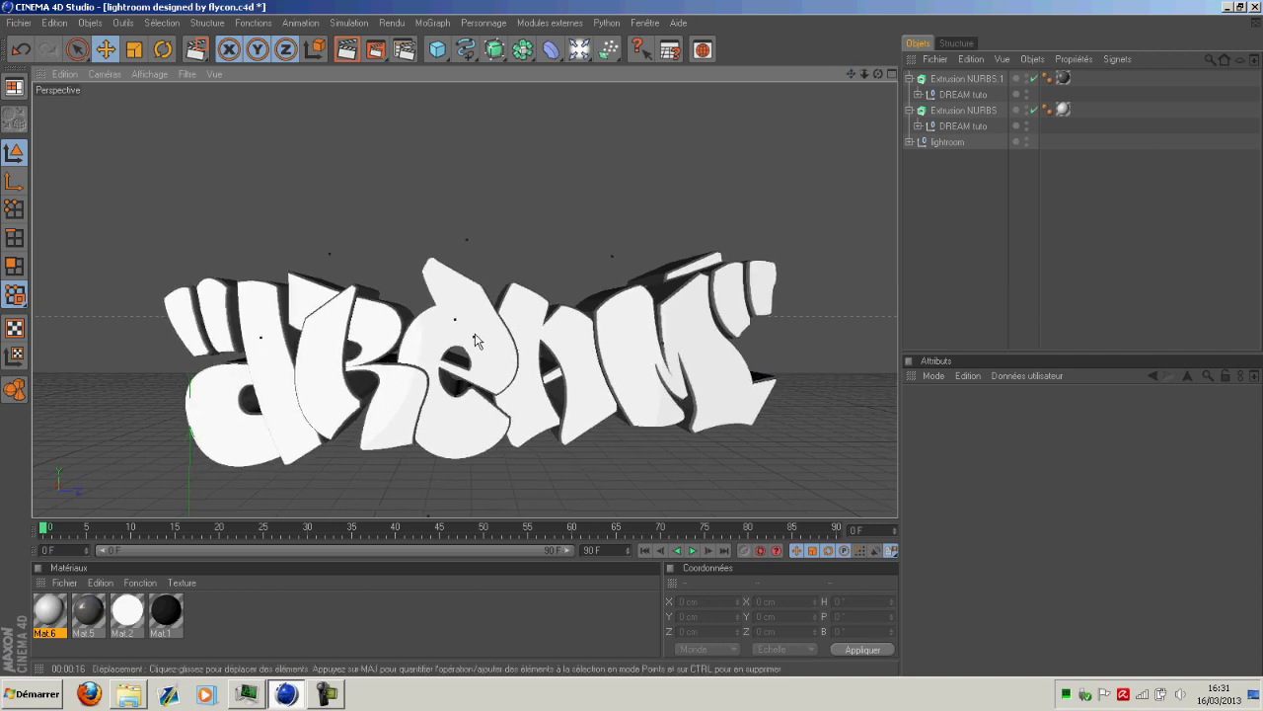
pyautogui.hotkey('ctrl', 'r')
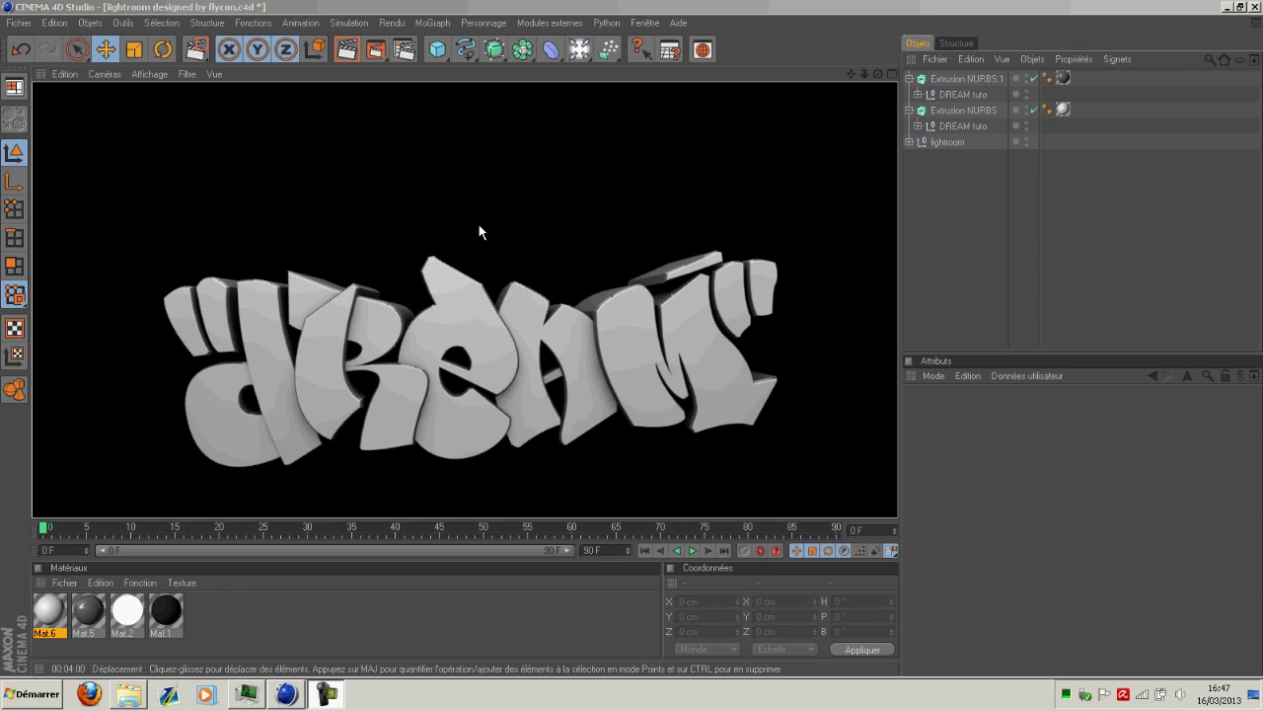
pyautogui.click(542, 203)
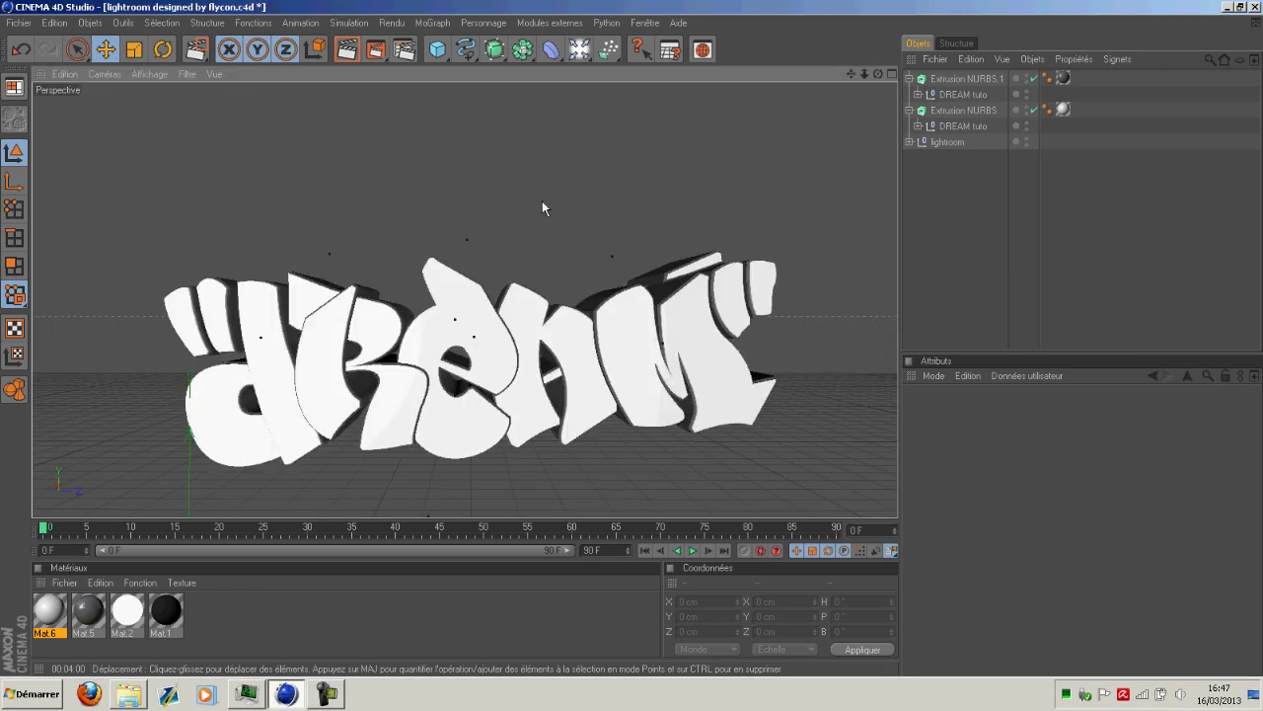
# Step: Select both Extrusion NURBS objects and move them together along X, away from the light panels, to about -413 cm
pyautogui.scroll(-5, 542, 204)
pyautogui.scroll(-3, 545, 203)
pyautogui.moveTo(877, 75); pyautogui.dragTo(937, 124)
pyautogui.click(968, 80)
pyautogui.keyDown('ctrl'); pyautogui.click(963, 109); pyautogui.keyUp('ctrl')
pyautogui.scroll(3, 483, 252)
pyautogui.click(134, 49)
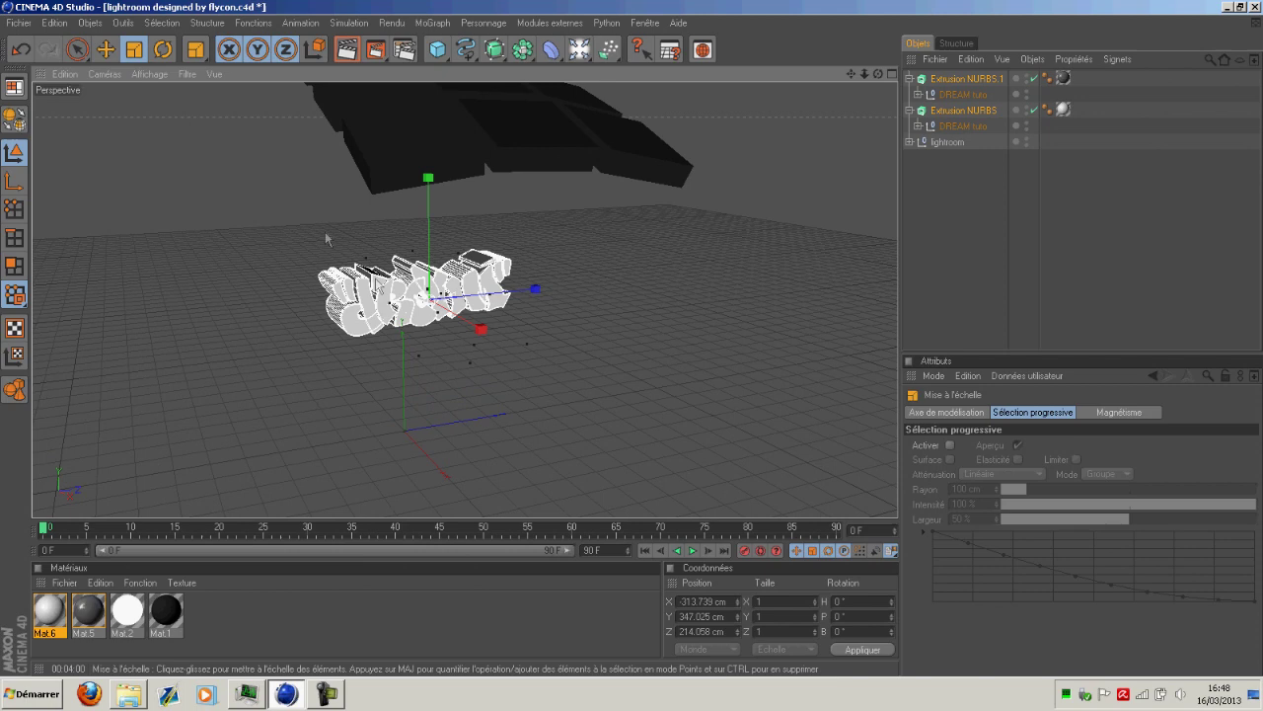
pyautogui.moveTo(424, 295); pyautogui.dragTo(501, 295)
pyautogui.click(113, 47)
pyautogui.moveTo(877, 74)
pyautogui.mouseDown()
pyautogui.moveTo(690, 65)
pyautogui.moveTo(671, 109)
pyautogui.moveTo(811, 91)
pyautogui.moveTo(829, 71)
pyautogui.moveTo(980, 99)
pyautogui.moveTo(839, 72)
pyautogui.moveTo(930, 79)
pyautogui.moveTo(858, 74)
pyautogui.mouseUp()
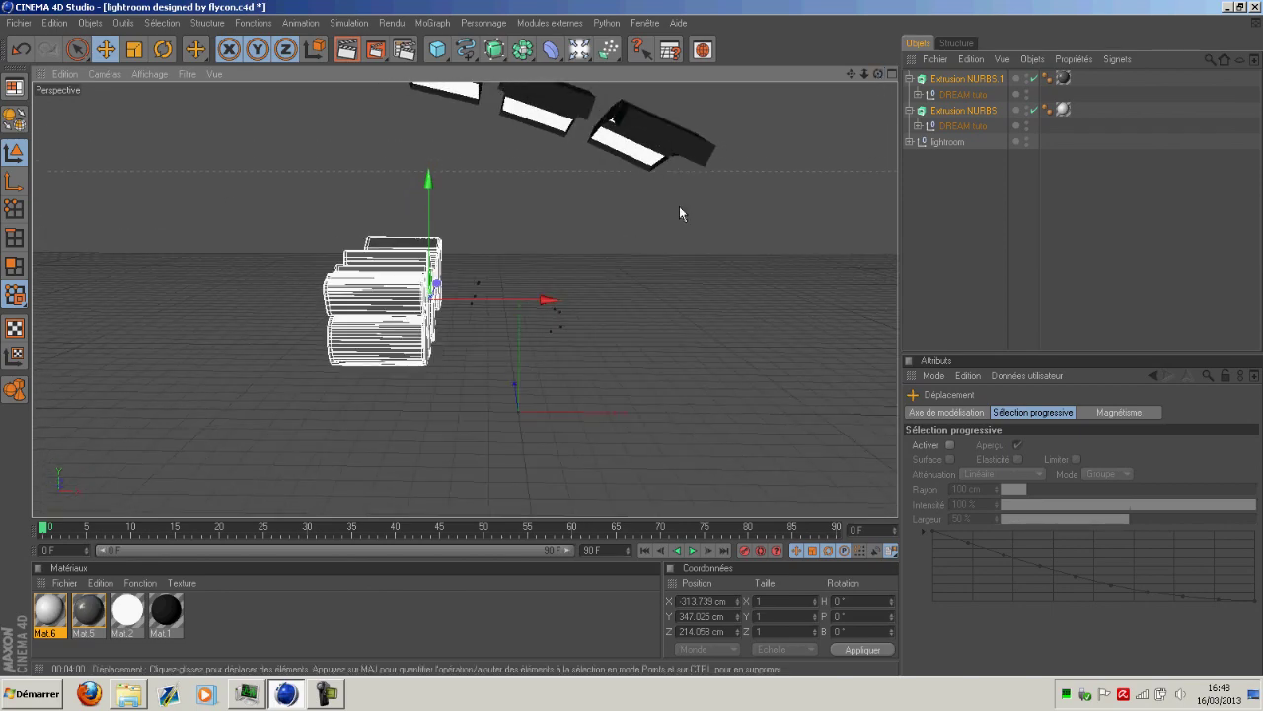
pyautogui.moveTo(509, 312); pyautogui.dragTo(475, 311)
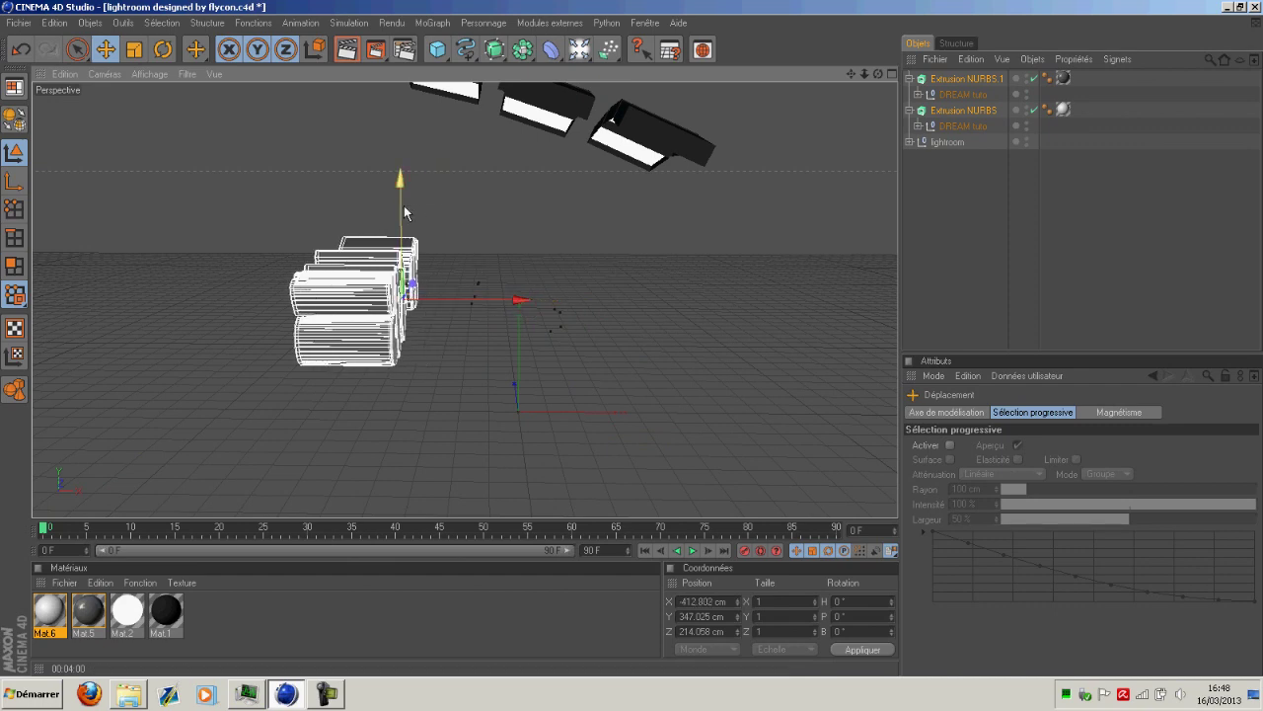
# Step: Lower both Extrusion NURBS objects together beneath the light panels, to about Y 245 cm
pyautogui.moveTo(401, 215); pyautogui.dragTo(400, 258)
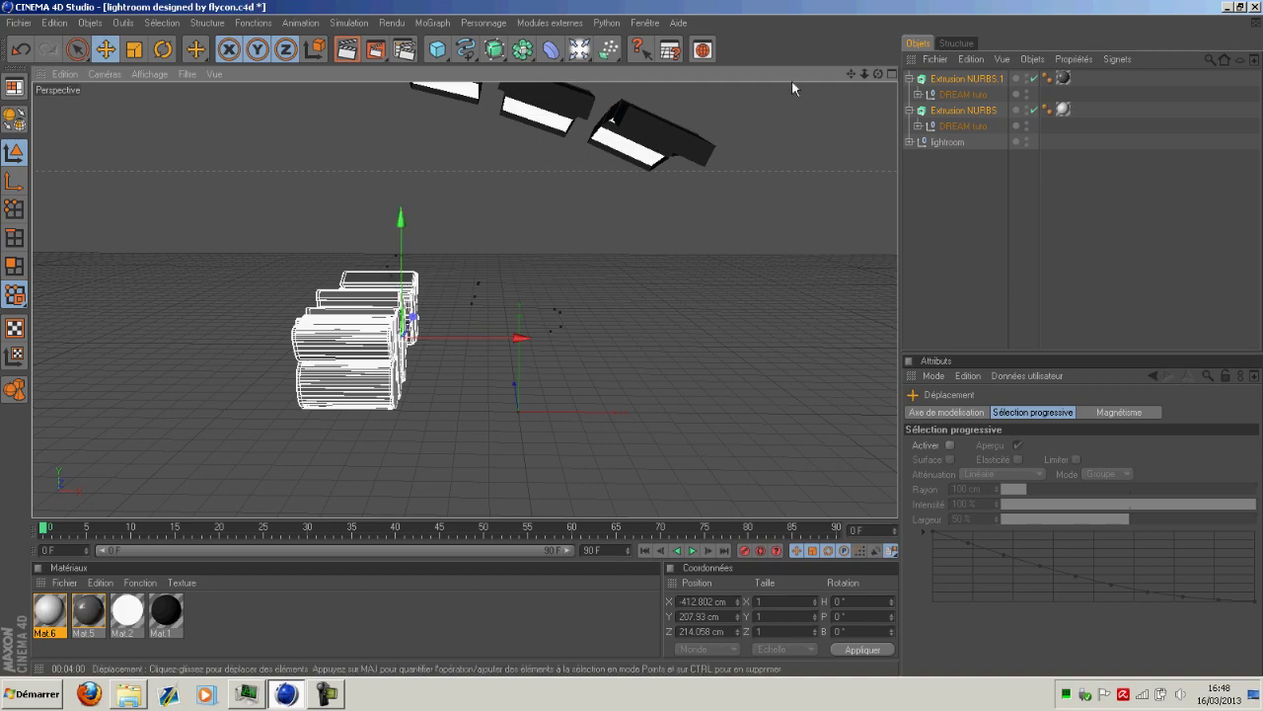
pyautogui.moveTo(878, 74); pyautogui.dragTo(829, 62)
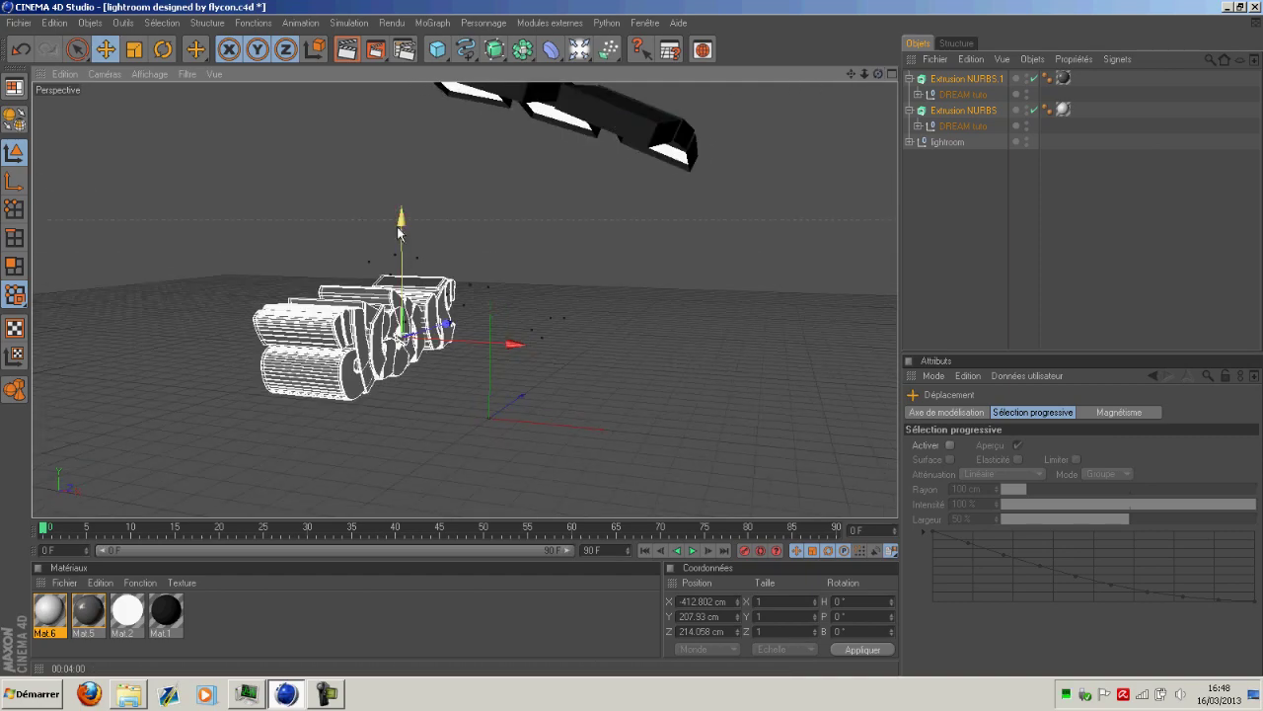
pyautogui.moveTo(401, 226); pyautogui.dragTo(400, 216)
# Step: Frame the complete DREAM lettering from the front in the perspective view, centred with free space around it
pyautogui.moveTo(878, 75); pyautogui.dragTo(754, 64)
pyautogui.moveTo(850, 74); pyautogui.dragTo(898, 65)
pyautogui.scroll(7, 694, 162)
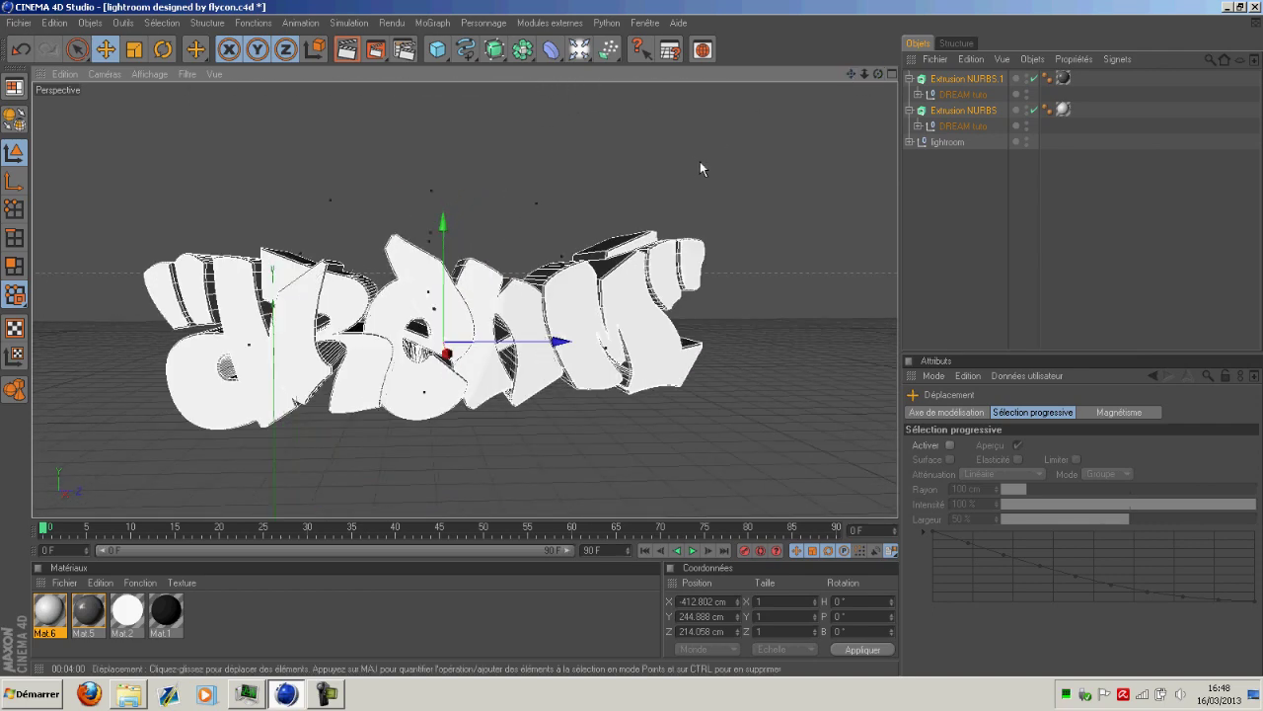
pyautogui.moveTo(879, 74); pyautogui.dragTo(784, 122)
pyautogui.scroll(2, 783, 122)
pyautogui.moveTo(877, 74); pyautogui.dragTo(877, 54)
pyautogui.scroll(-2, 755, 117)
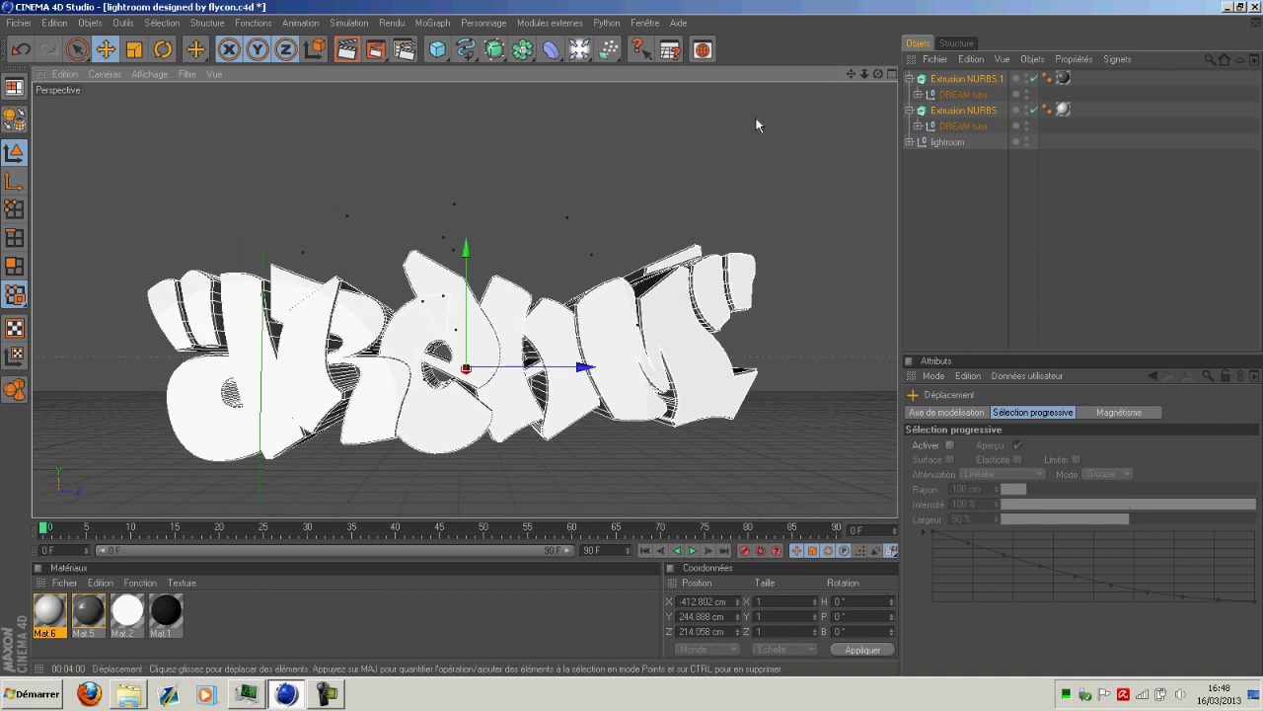
pyautogui.scroll(-1, 755, 117)
pyautogui.moveTo(875, 71); pyautogui.dragTo(874, 137)
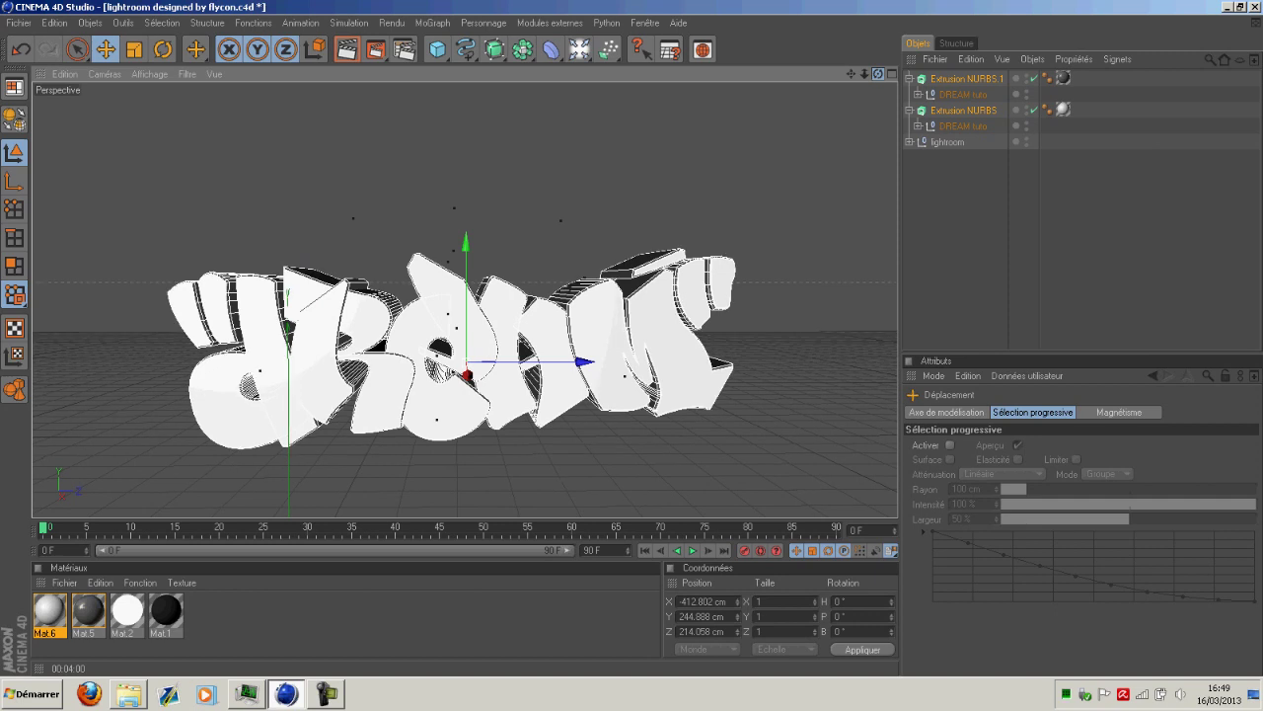
pyautogui.moveTo(873, 97); pyautogui.dragTo(858, 80)
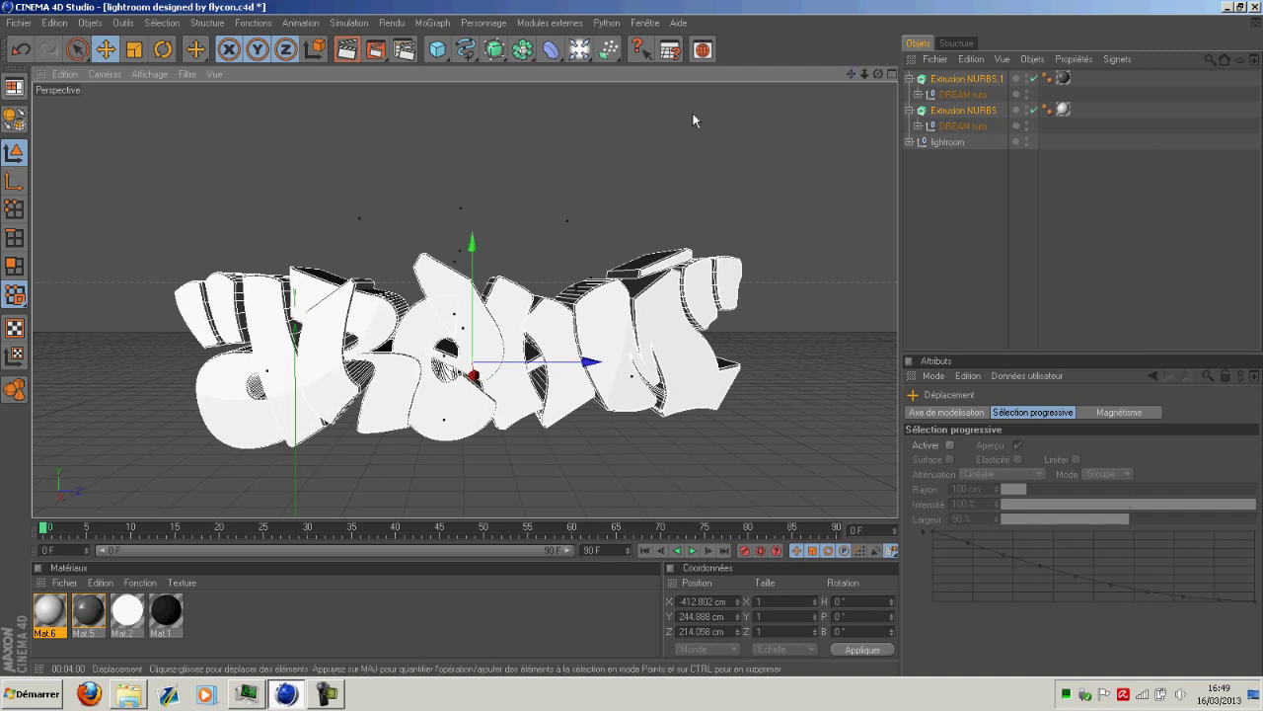
# Step: Check the output size, resolution and frame range in the render settings
pyautogui.click(392, 23)
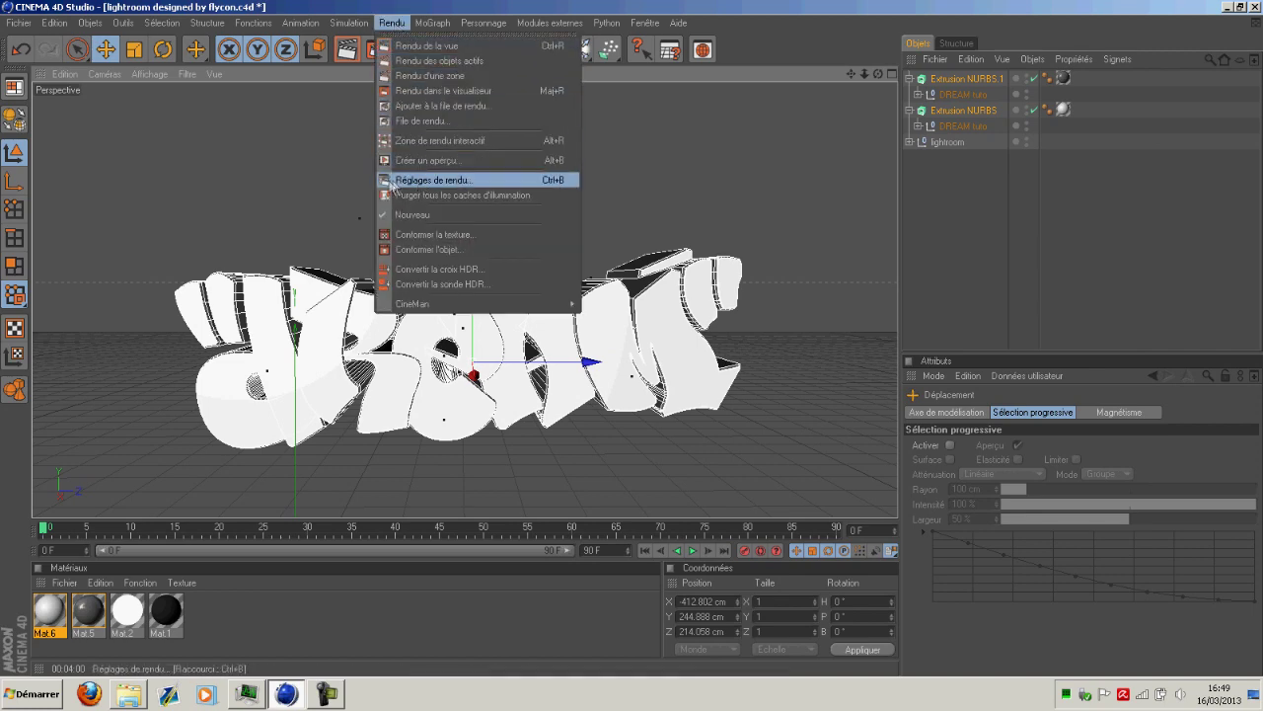
pyautogui.click(434, 185)
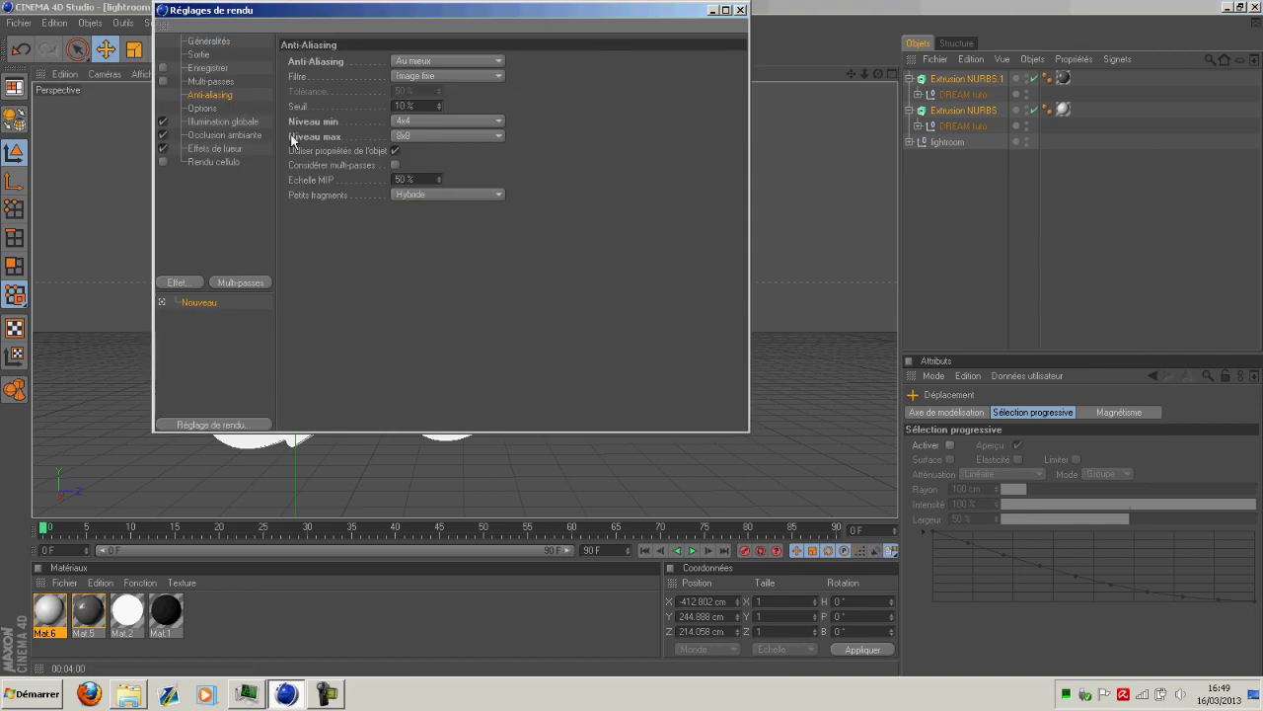
pyautogui.click(203, 55)
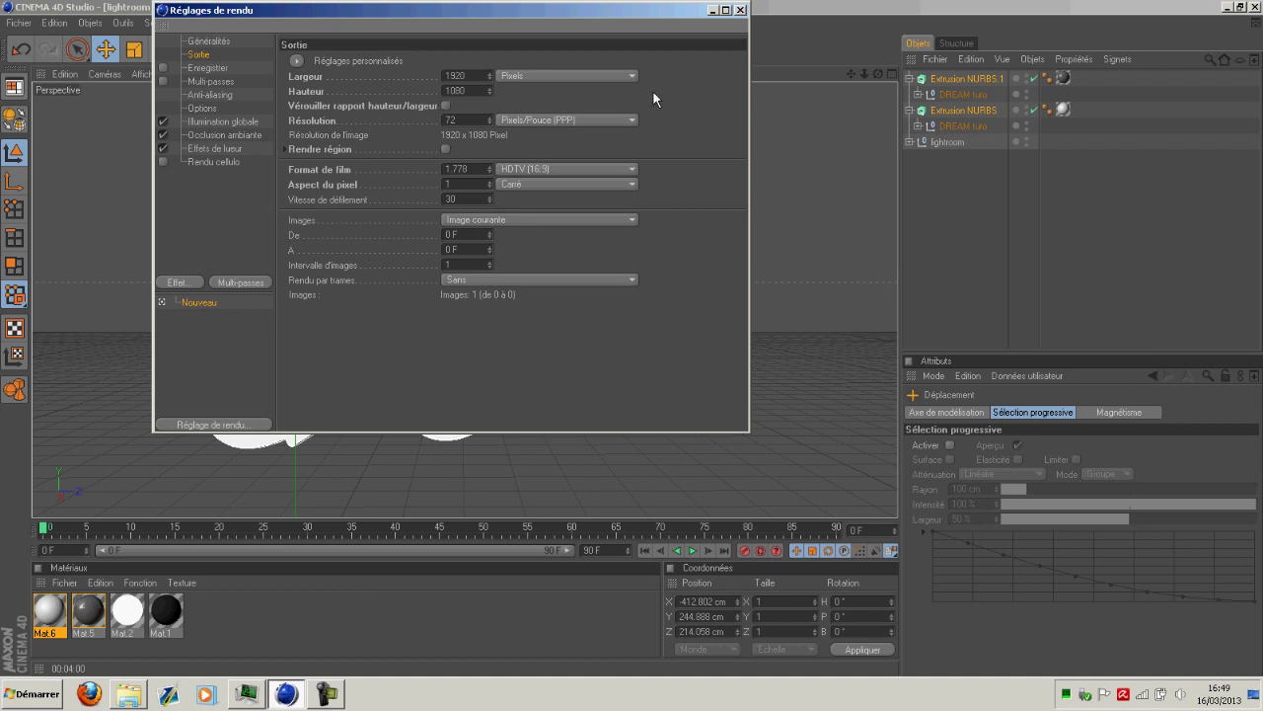
pyautogui.click(740, 10)
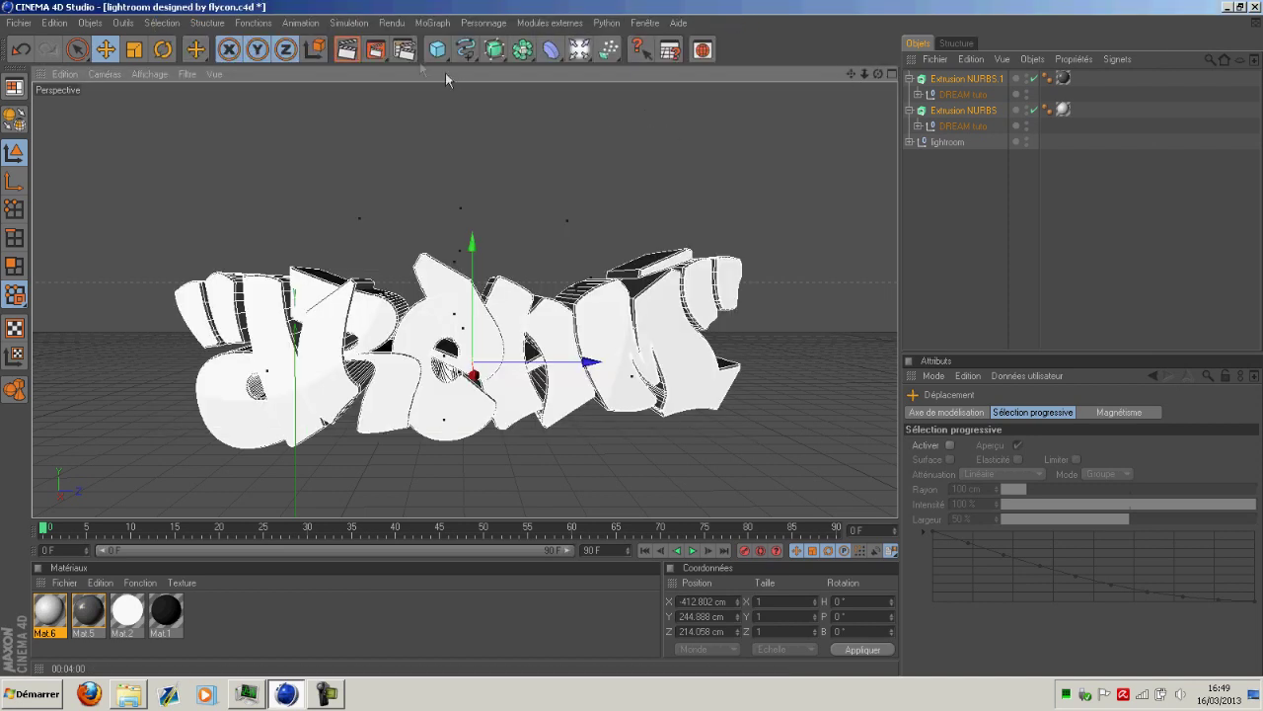
# Step: Render the framed lettering in the Visualiseur and move its window clear of the upper edge
pyautogui.click(391, 24)
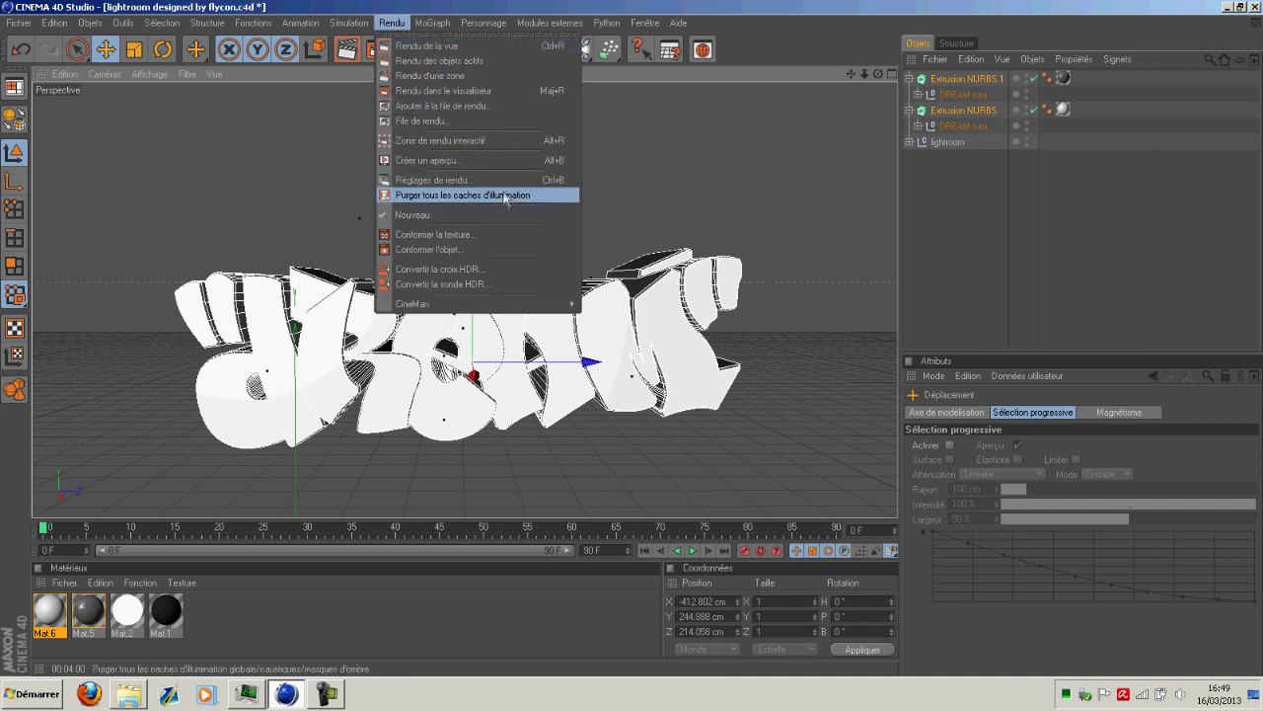
pyautogui.click(428, 91)
pyautogui.hotkey('shift', 'r')
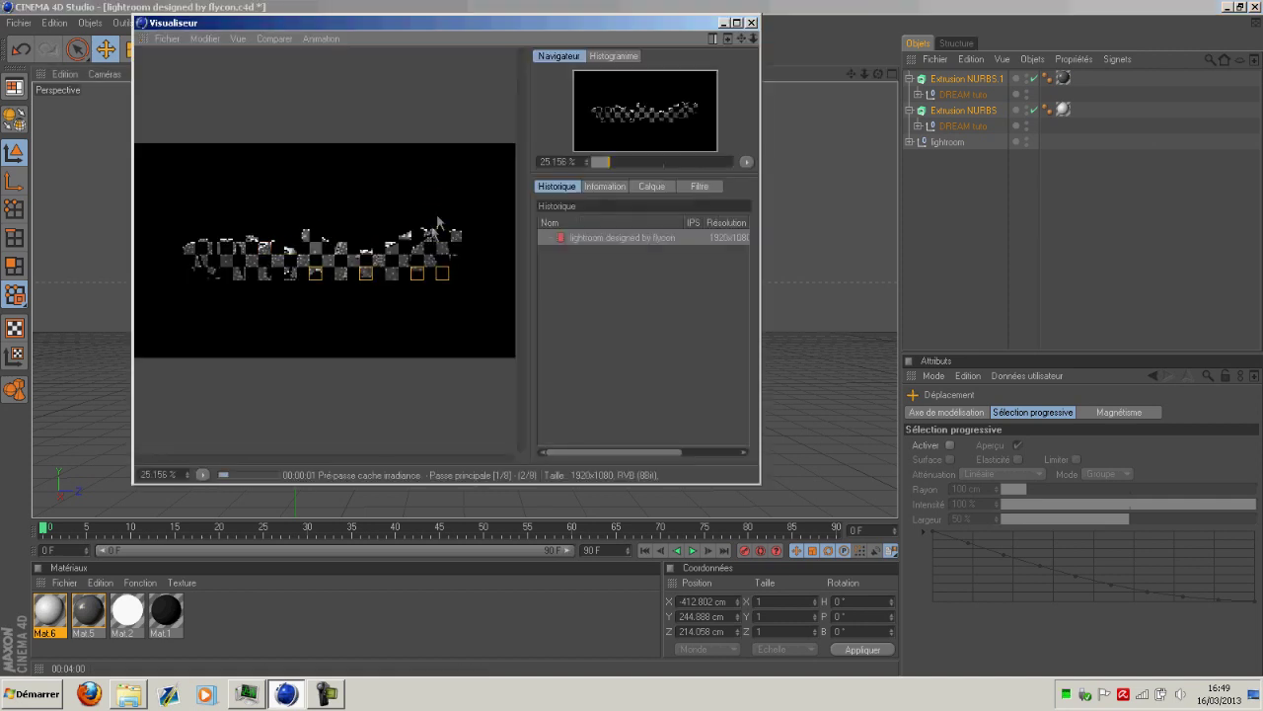
pyautogui.moveTo(519, 27); pyautogui.dragTo(471, 62)
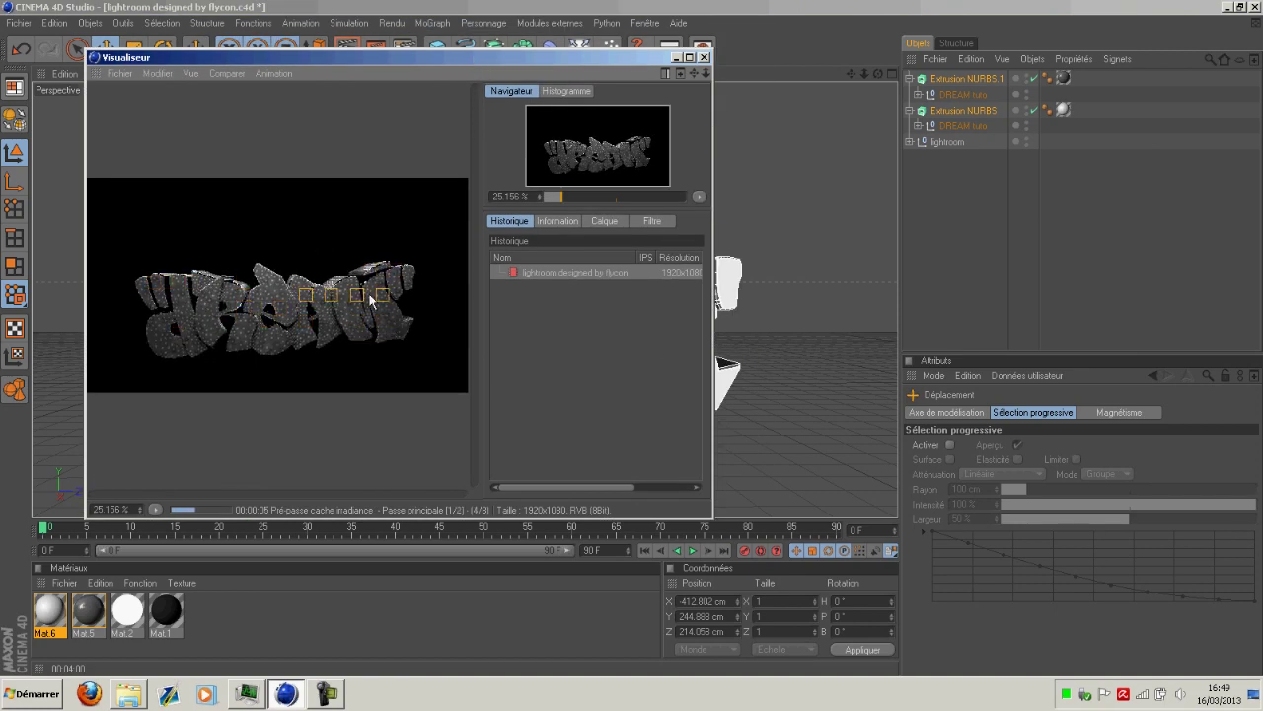
# Step: Inspect the running render up close and check the processor load in the Windows Task Manager
pyautogui.scroll(5, 285, 280)
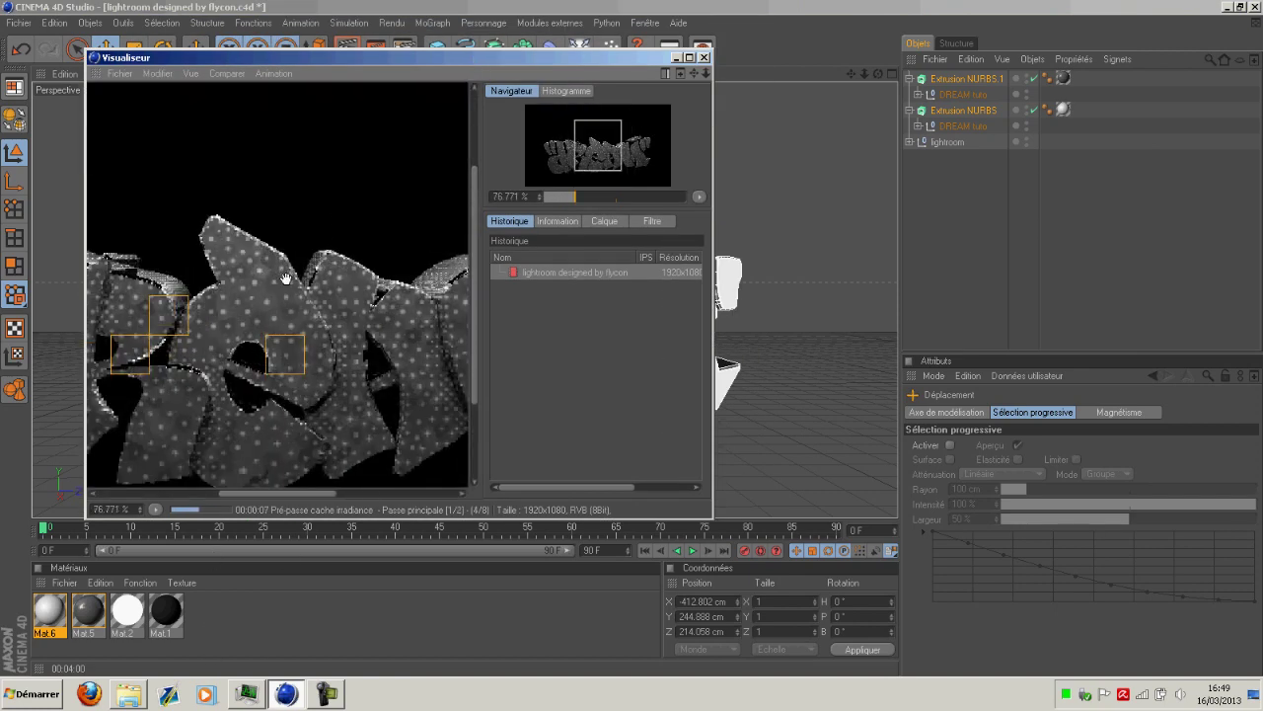
pyautogui.moveTo(285, 280); pyautogui.dragTo(372, 300)
pyautogui.scroll(-5, 316, 304)
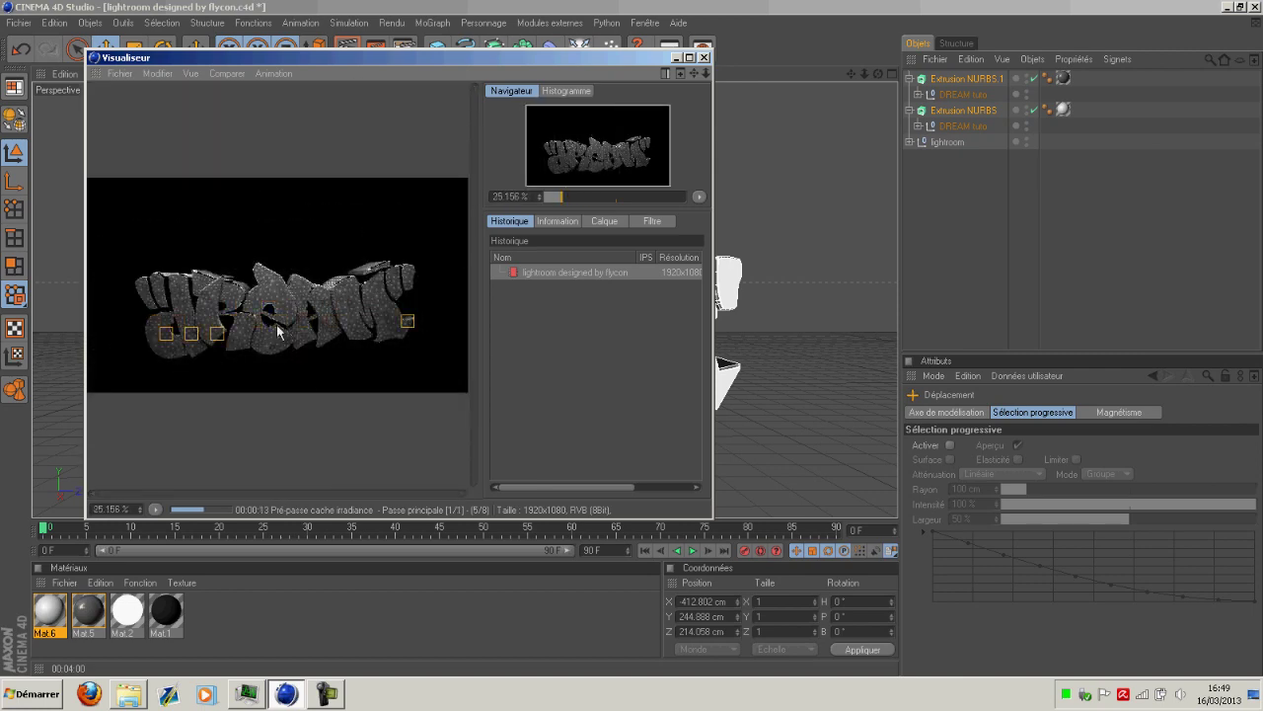
pyautogui.click(237, 689)
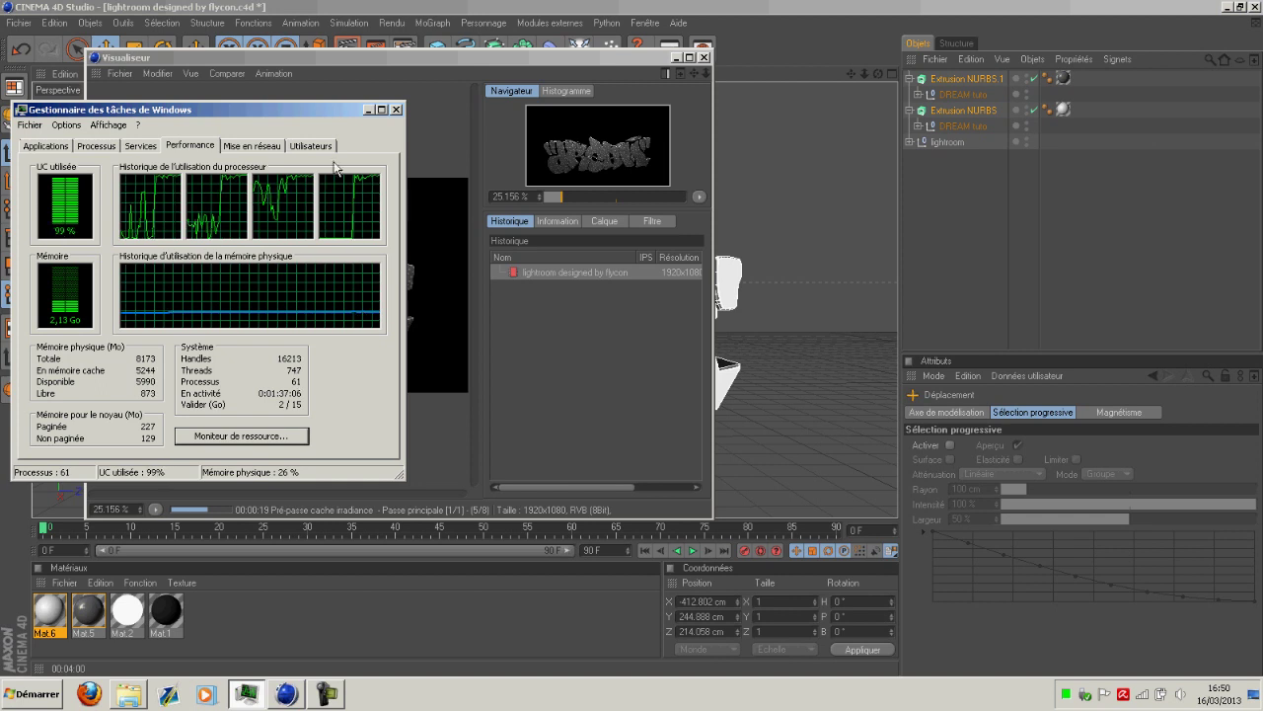
pyautogui.click(369, 109)
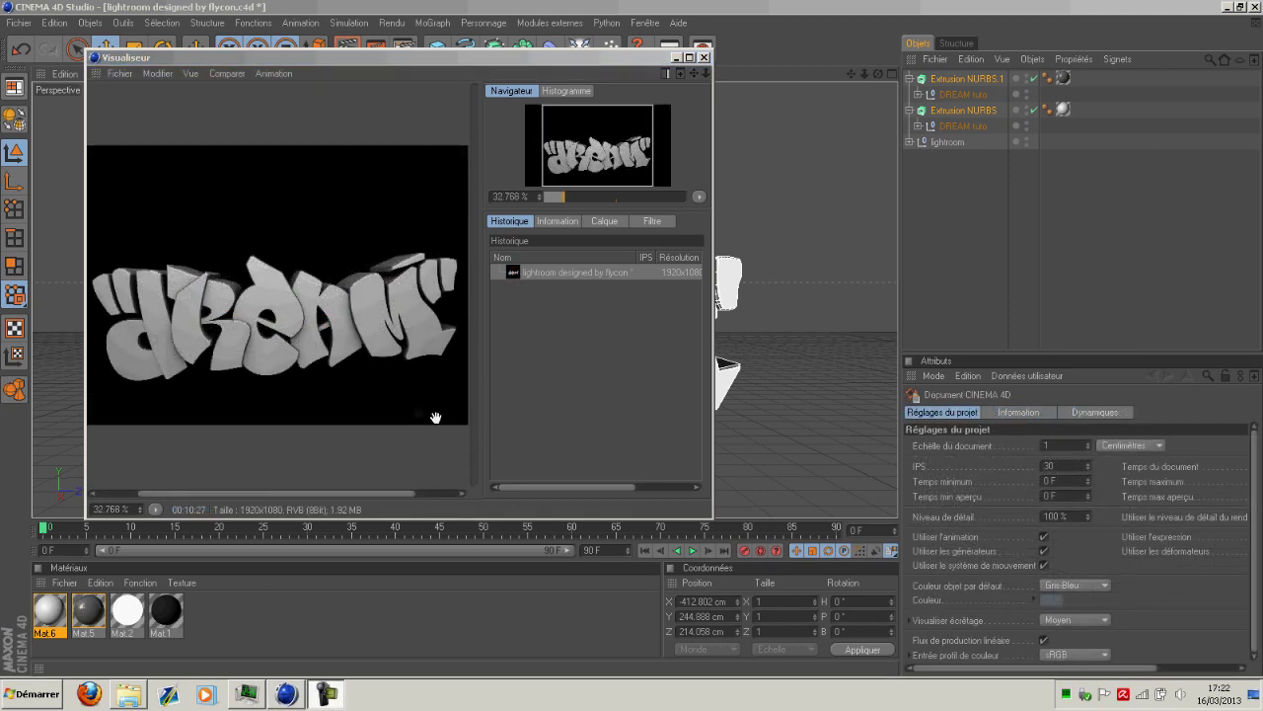
# Step: Examine the finished DREAM render up close, following the bevels and outlines across the letters
pyautogui.click(284, 350)
pyautogui.scroll(2, 285, 351)
pyautogui.scroll(1, 284, 350)
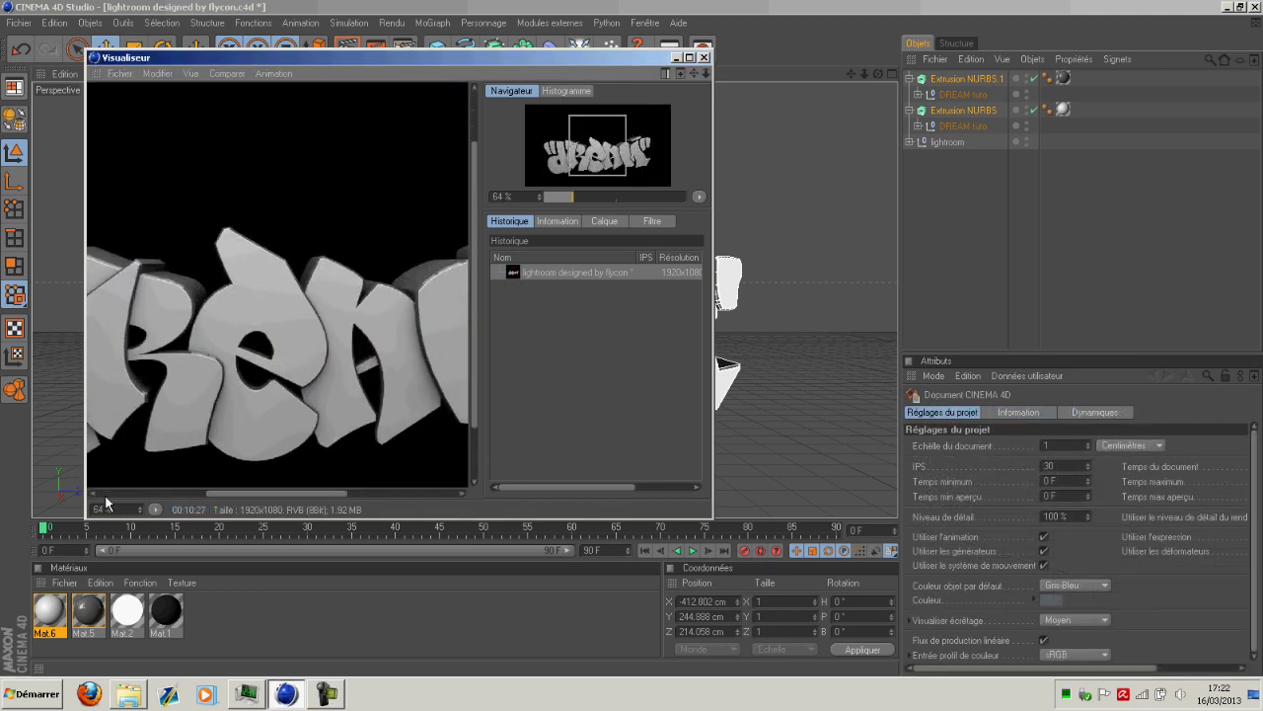
pyautogui.scroll(2, 193, 404)
pyautogui.moveTo(202, 379); pyautogui.dragTo(322, 270)
pyautogui.moveTo(218, 258); pyautogui.dragTo(323, 301)
pyautogui.moveTo(200, 355); pyautogui.dragTo(207, 324)
pyautogui.moveTo(384, 415); pyautogui.dragTo(109, 281)
pyautogui.moveTo(308, 316); pyautogui.dragTo(99, 336)
pyautogui.moveTo(454, 188); pyautogui.dragTo(376, 318)
pyautogui.scroll(-6, 375, 318)
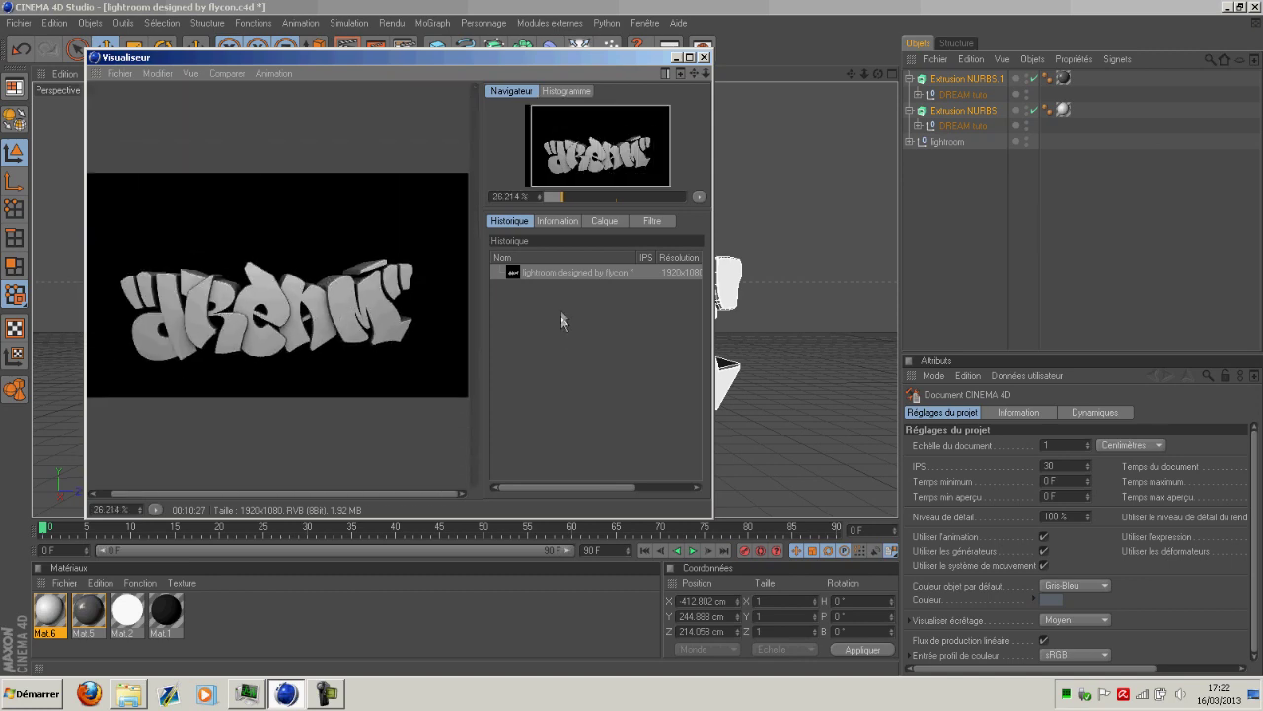
# Step: Set the finished render to save as a PNG still image, 8 bits per channel, 72 PPP, with alpha channel
pyautogui.click(556, 273)
pyautogui.rightClick(554, 273)
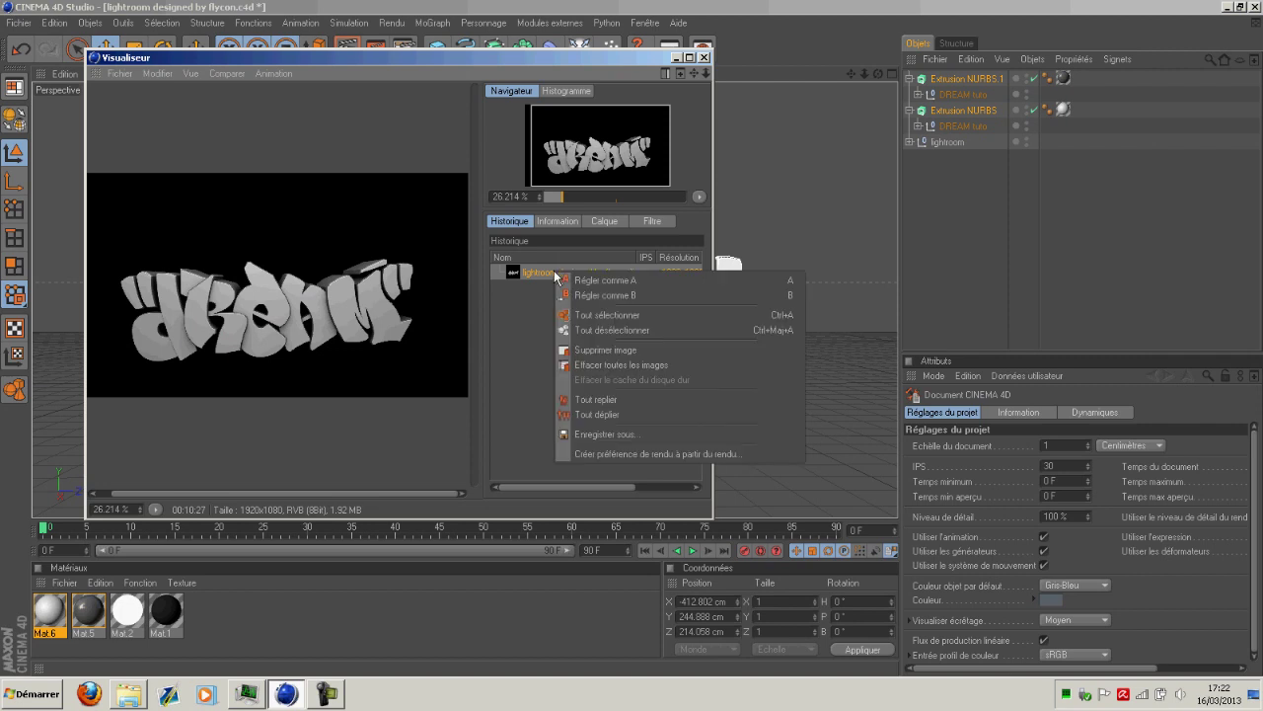
pyautogui.click(618, 443)
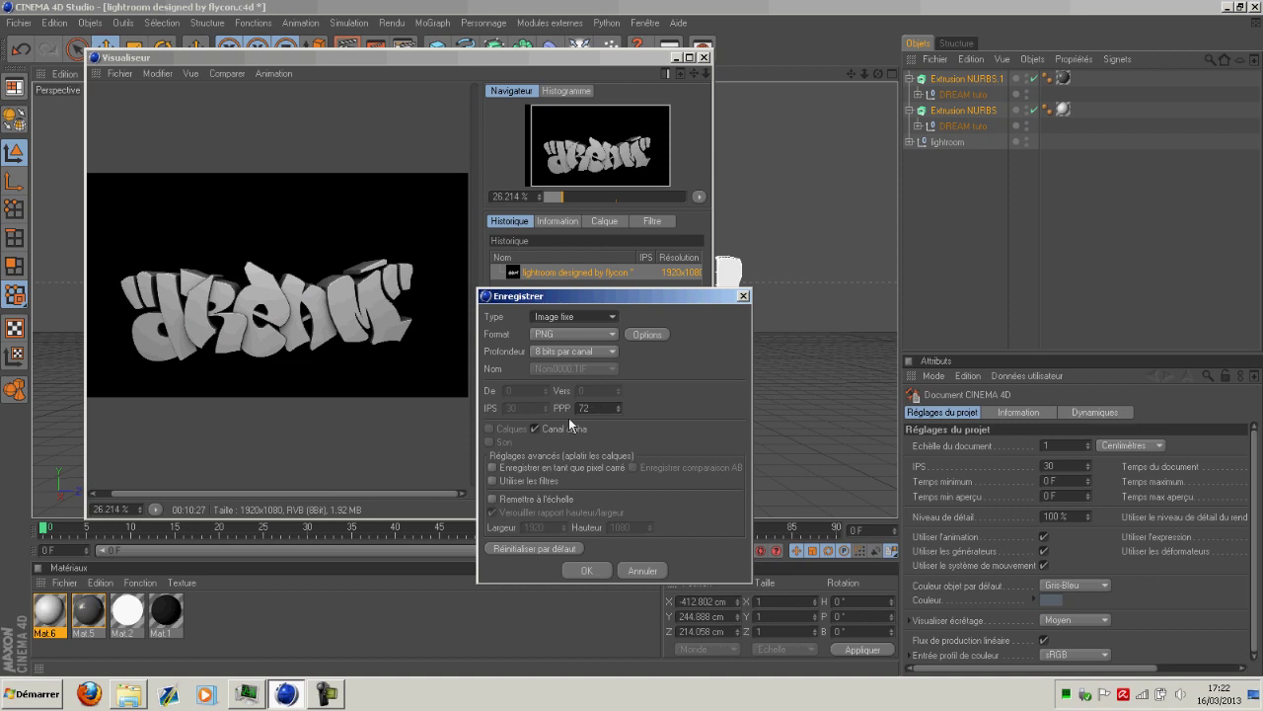
pyautogui.click(587, 570)
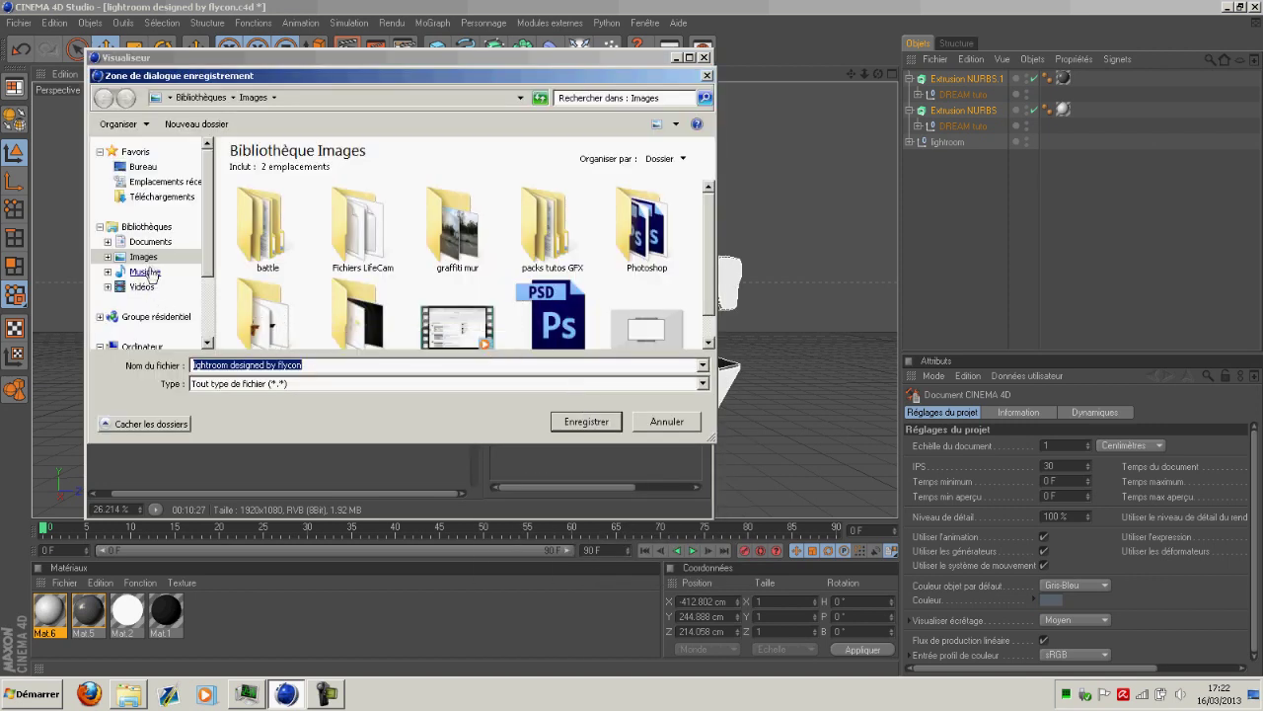
# Step: Save the image as "rendu dream" in the folder packs tutos GFX > tuto 2 c4d
pyautogui.doubleClick(539, 242)
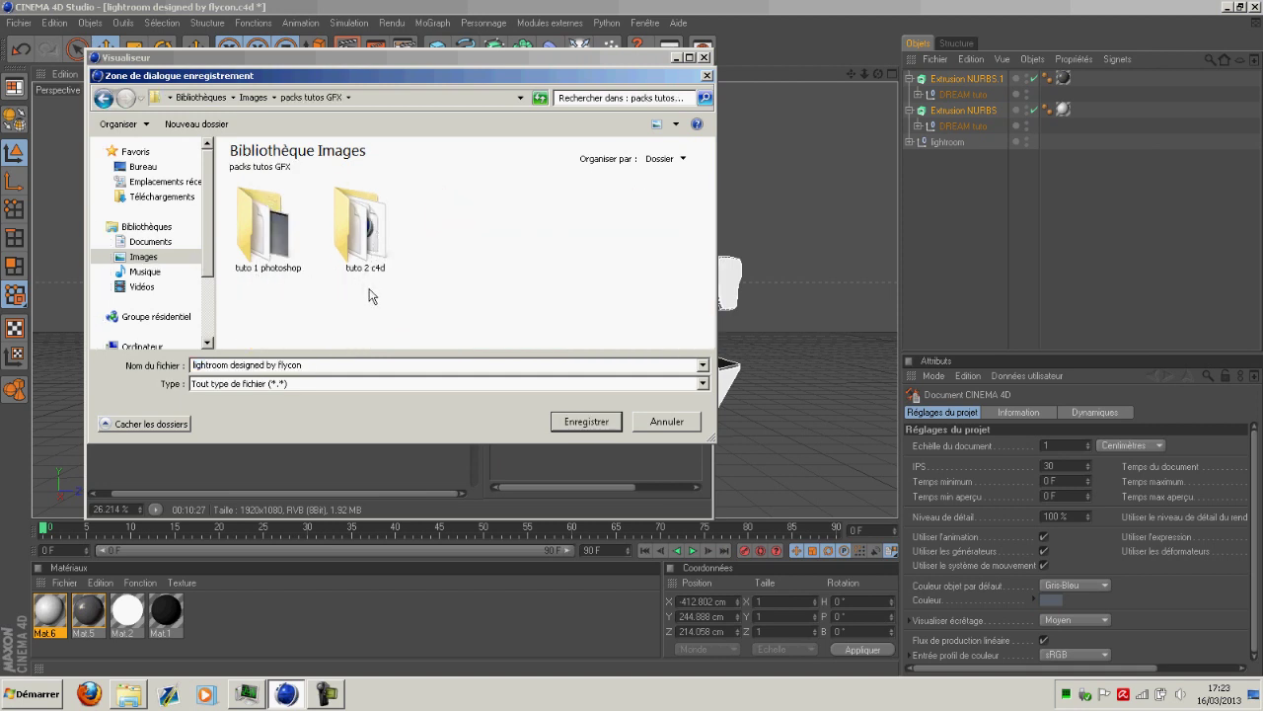
pyautogui.doubleClick(361, 247)
pyautogui.tripleClick(296, 364)
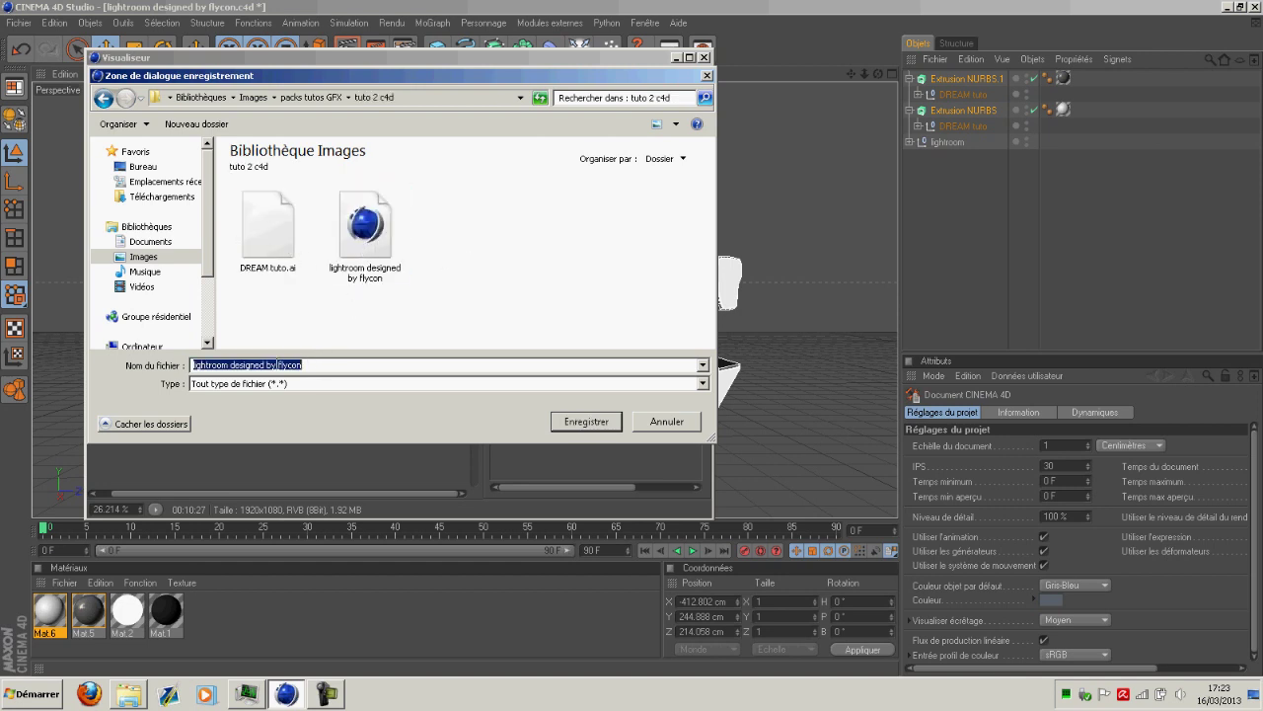
pyautogui.write('endu dream')
pyautogui.click(569, 425)
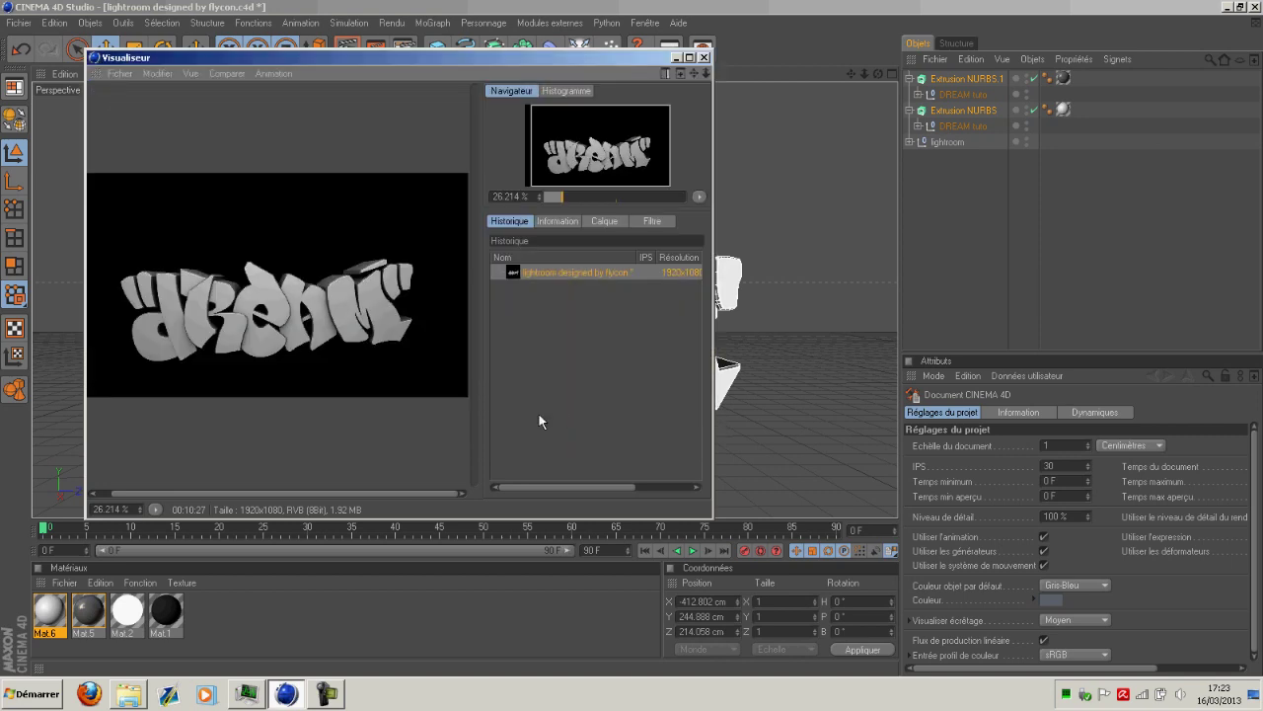
# Step: Enable the Rendu cellulo effect in the render settings and set its edge colour to white, RGB 255, 255, 255
pyautogui.click(677, 58)
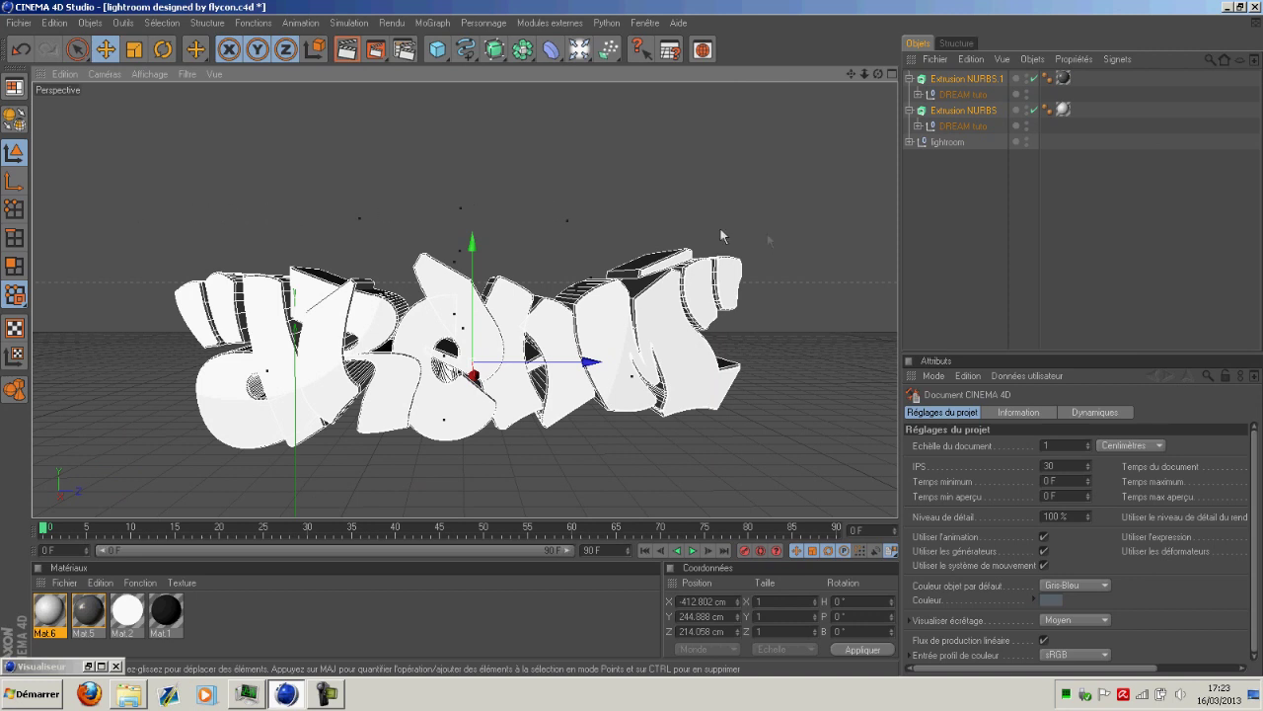
pyautogui.click(388, 24)
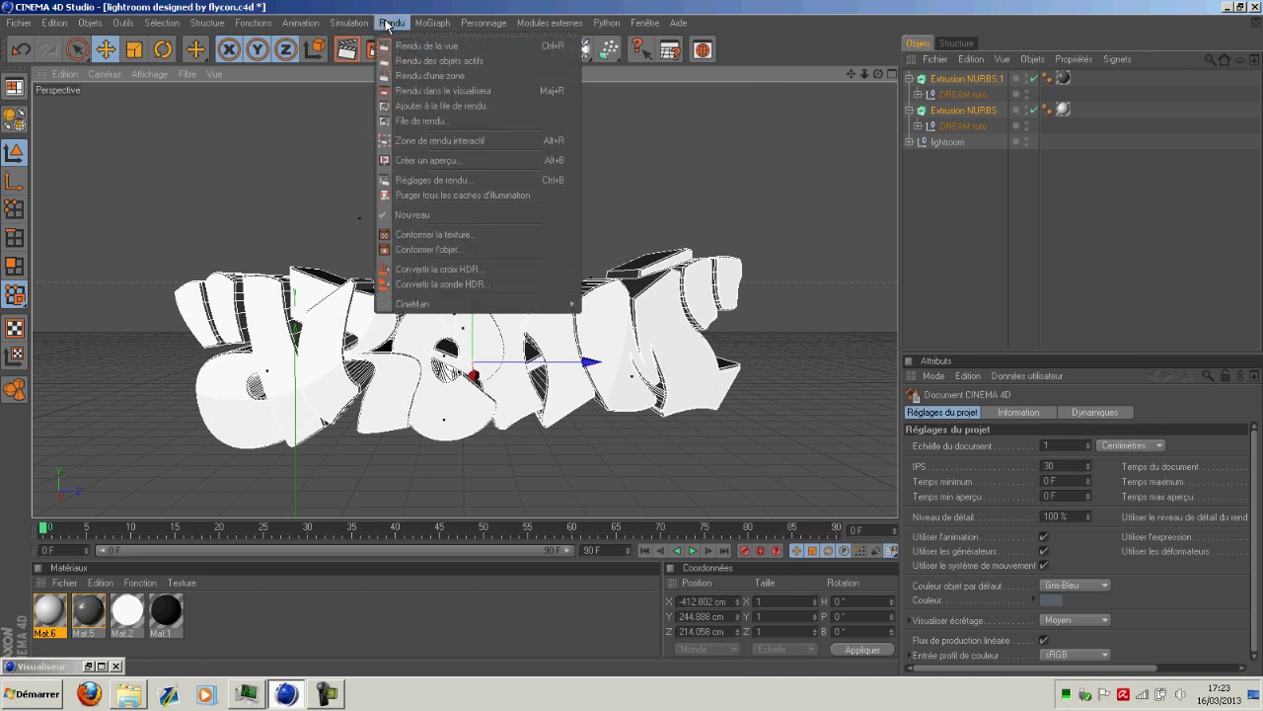
pyautogui.click(470, 187)
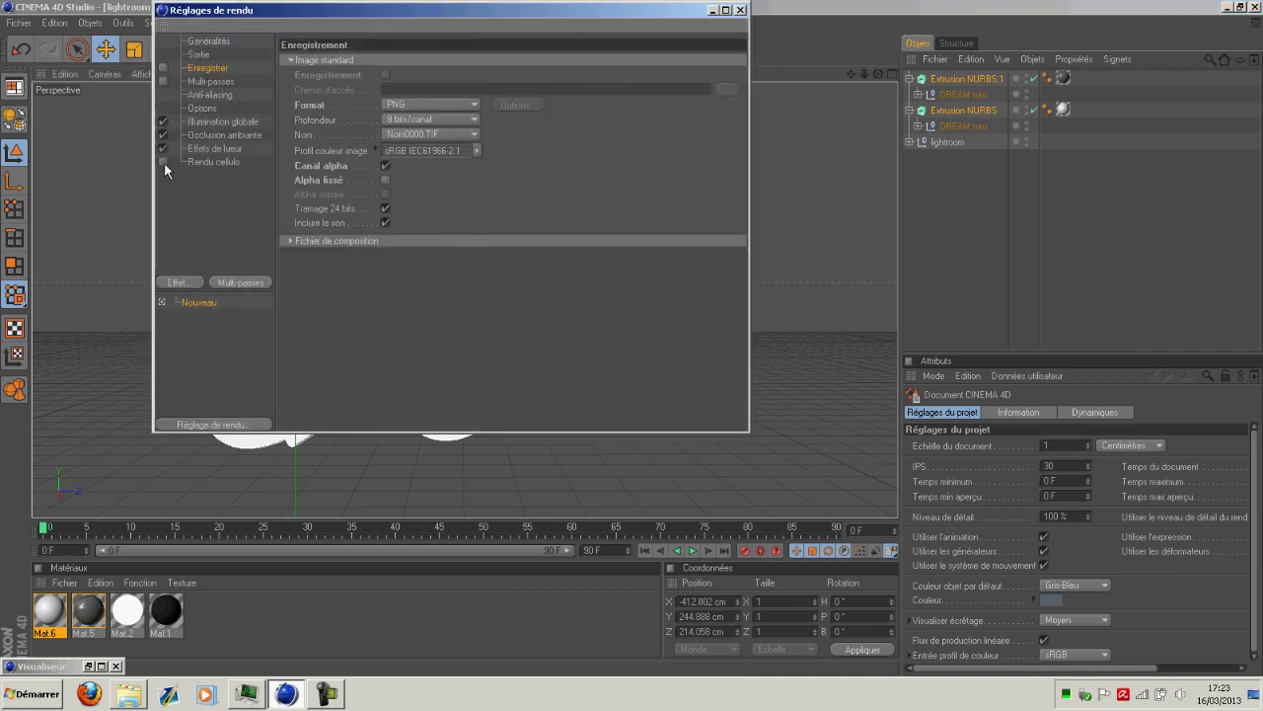
pyautogui.click(193, 159)
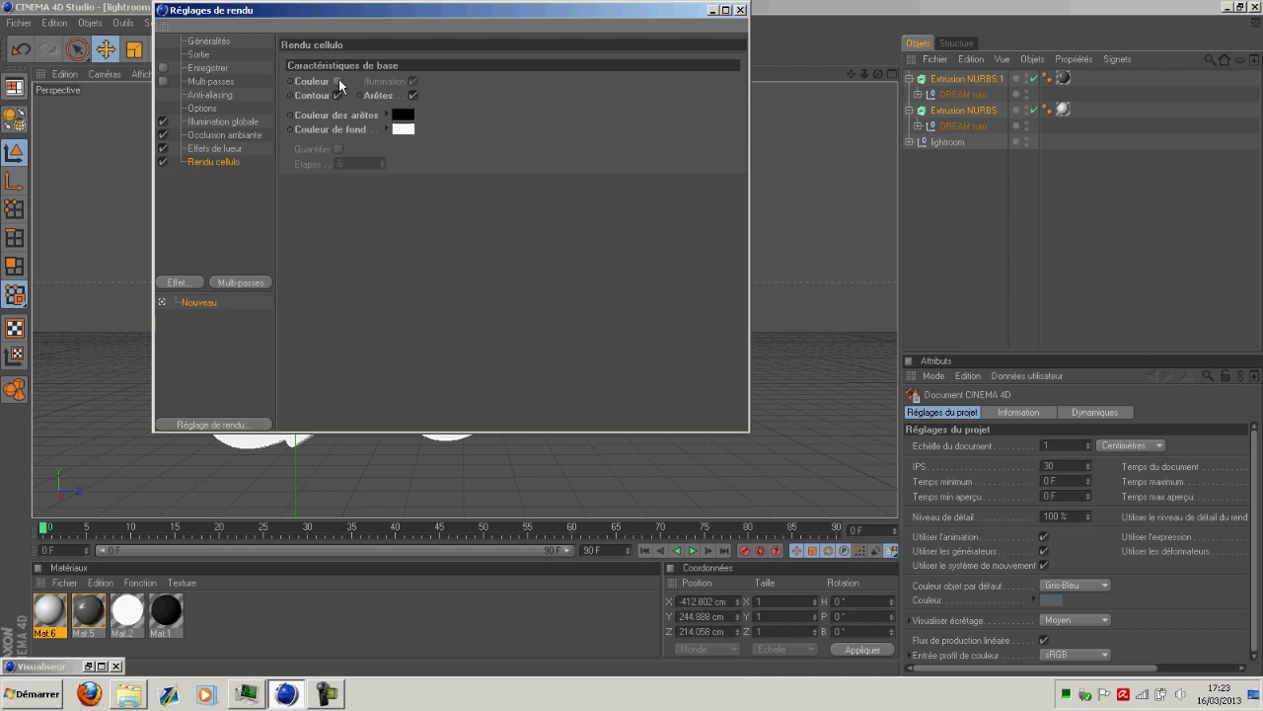
pyautogui.click(403, 117)
pyautogui.moveTo(375, 111); pyautogui.dragTo(306, 70)
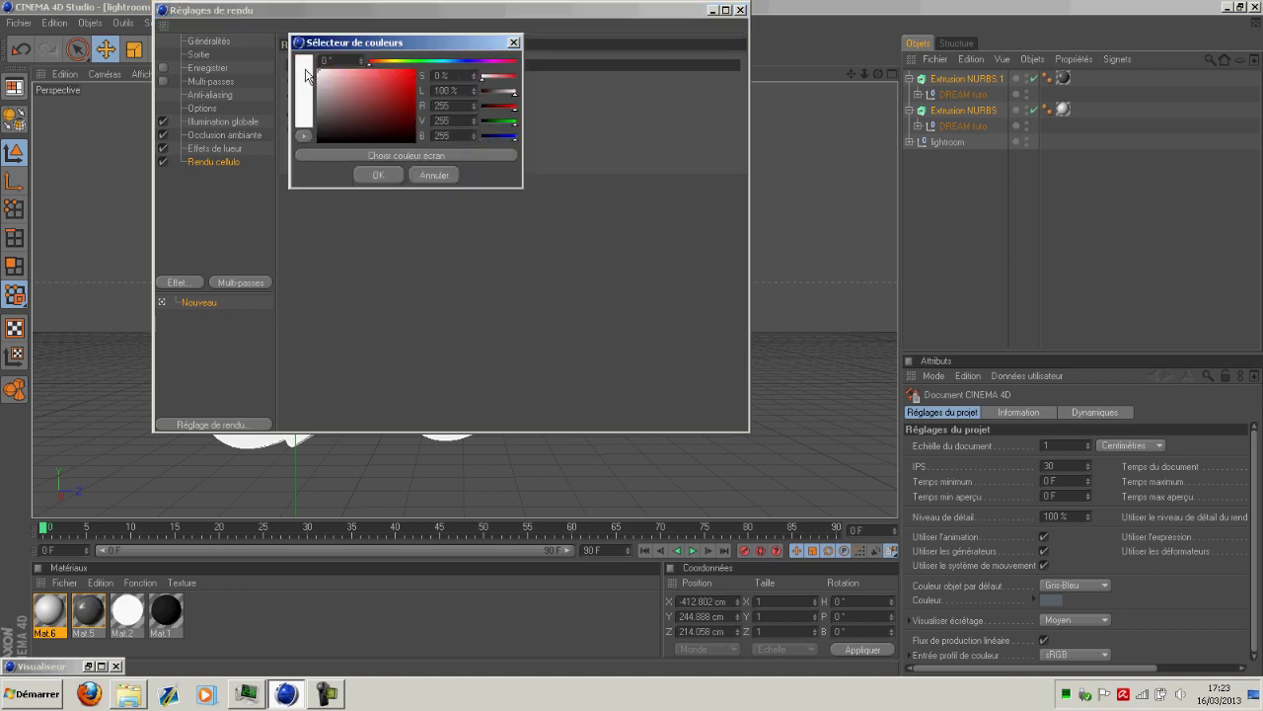
pyautogui.click(381, 177)
# Step: Set the cel effect's background colour to black and close the render settings
pyautogui.click(400, 133)
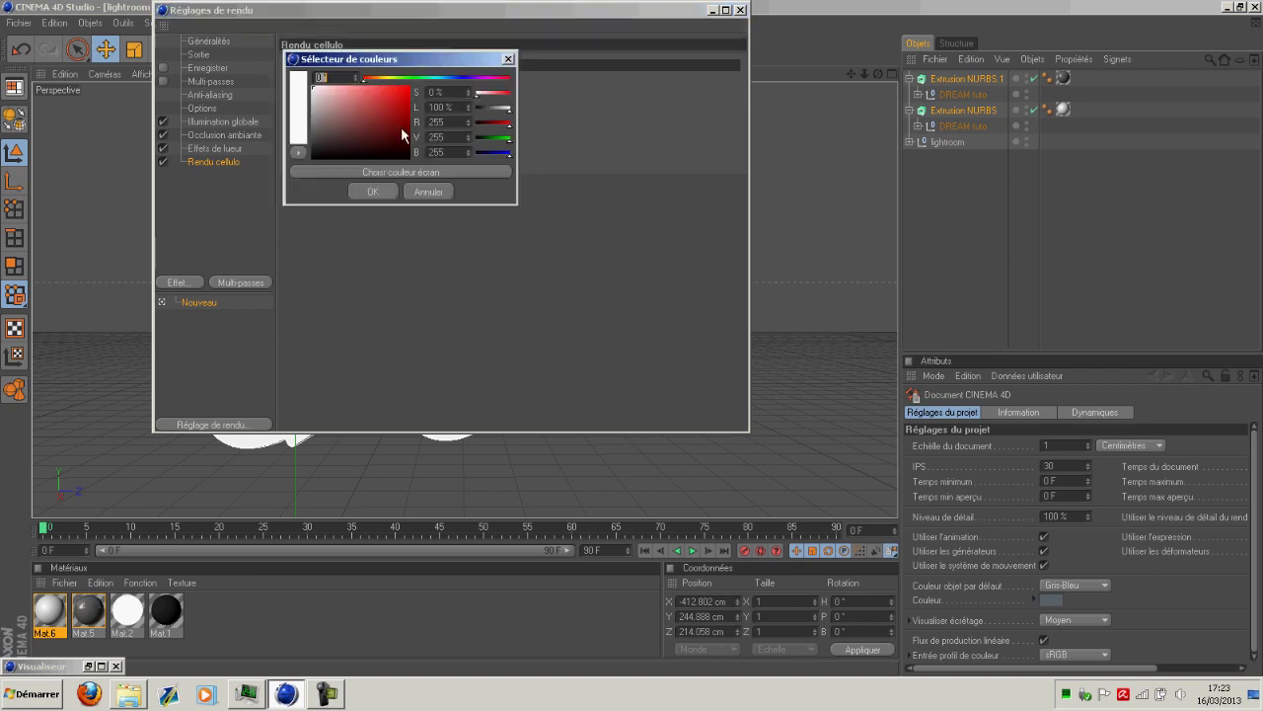
pyautogui.moveTo(356, 112); pyautogui.dragTo(212, 225)
pyautogui.click(372, 191)
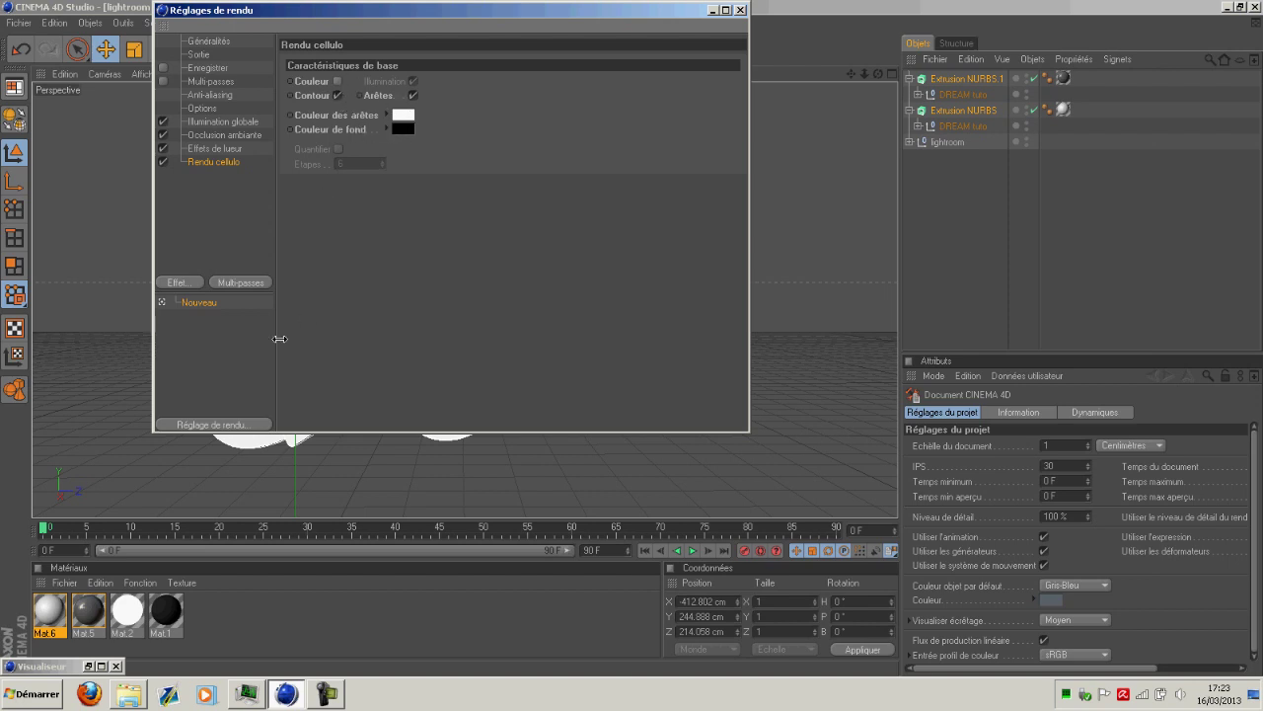
pyautogui.click(741, 10)
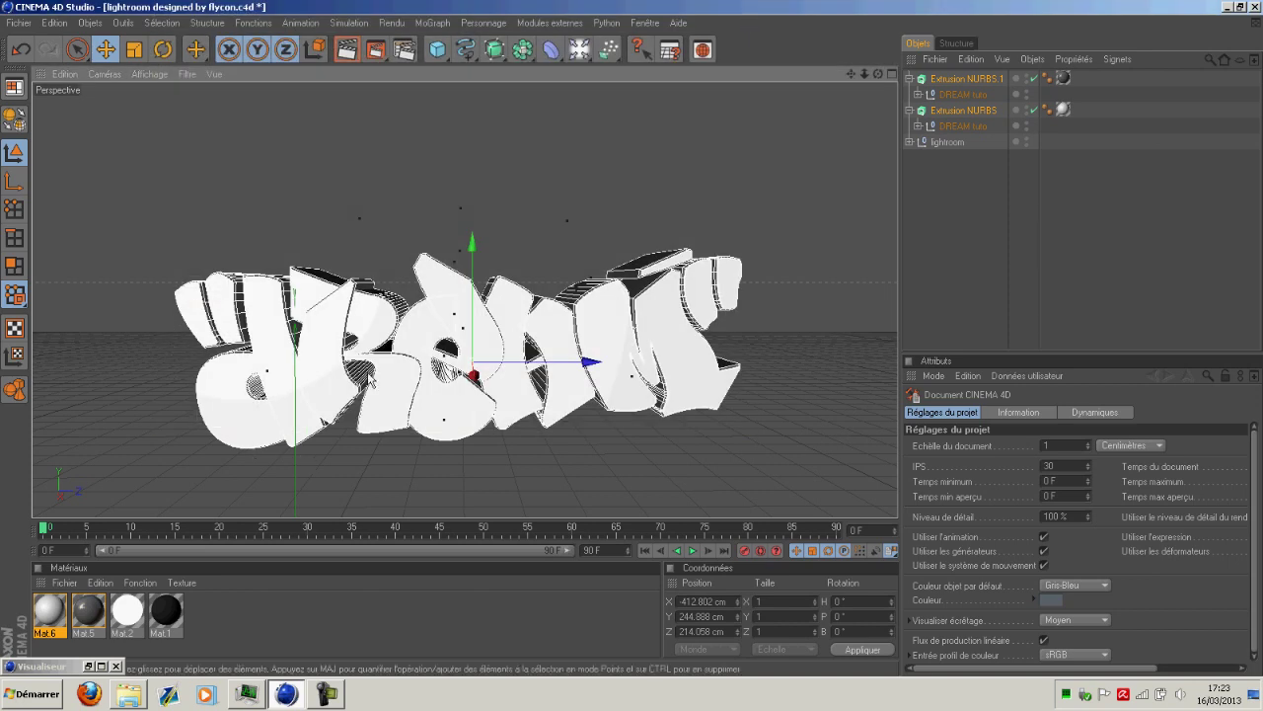
# Step: Render the DREAM scene with the cel effect in the Visualiseur
pyautogui.click(102, 668)
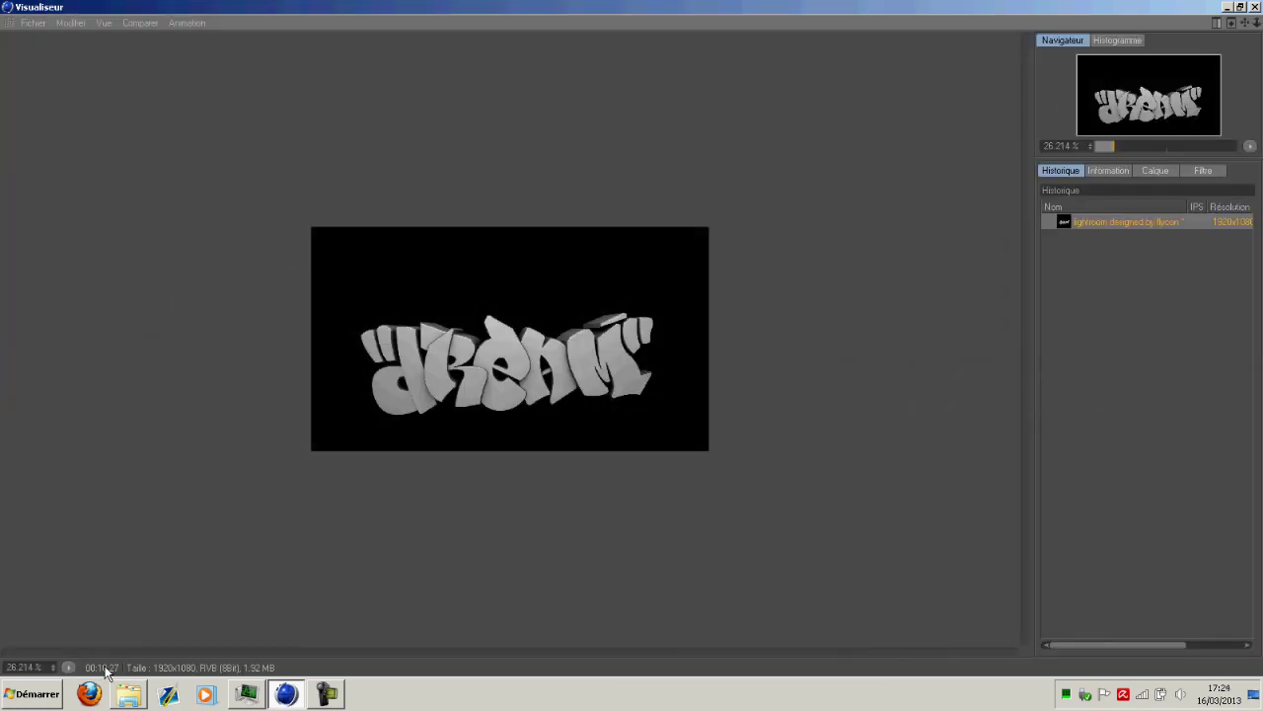
pyautogui.click(1240, 7)
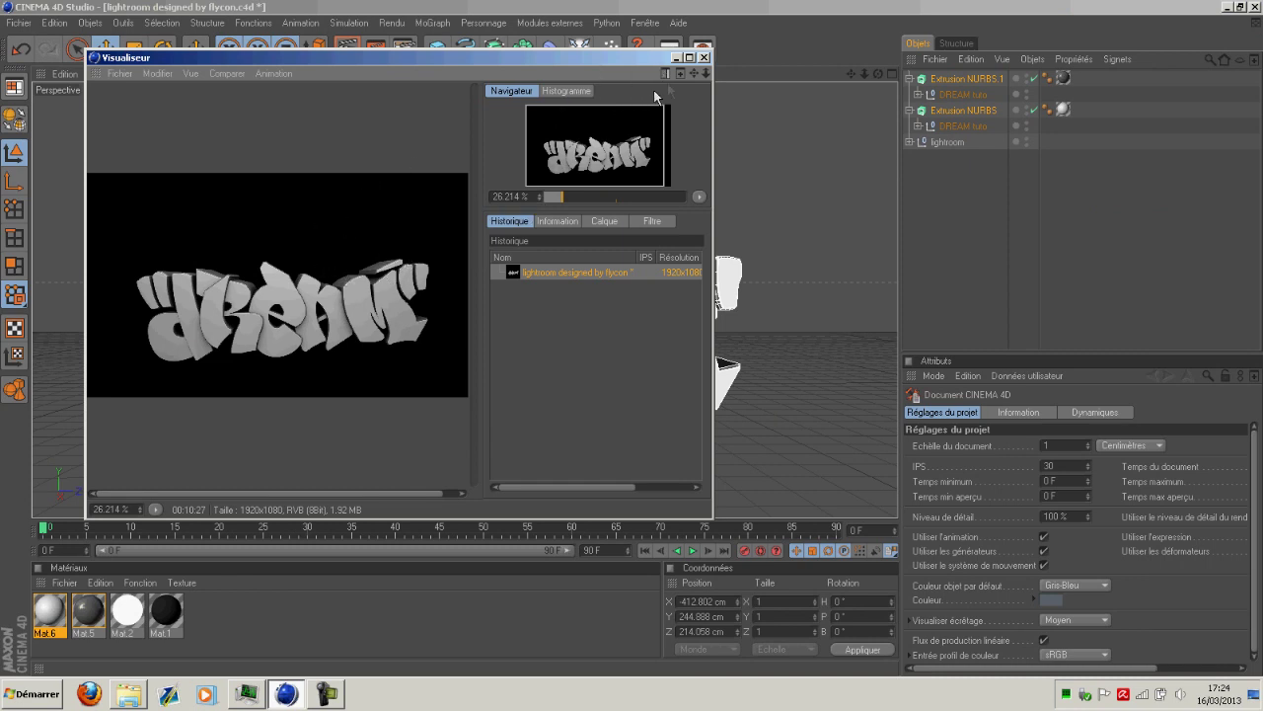
pyautogui.click(677, 58)
pyautogui.click(391, 22)
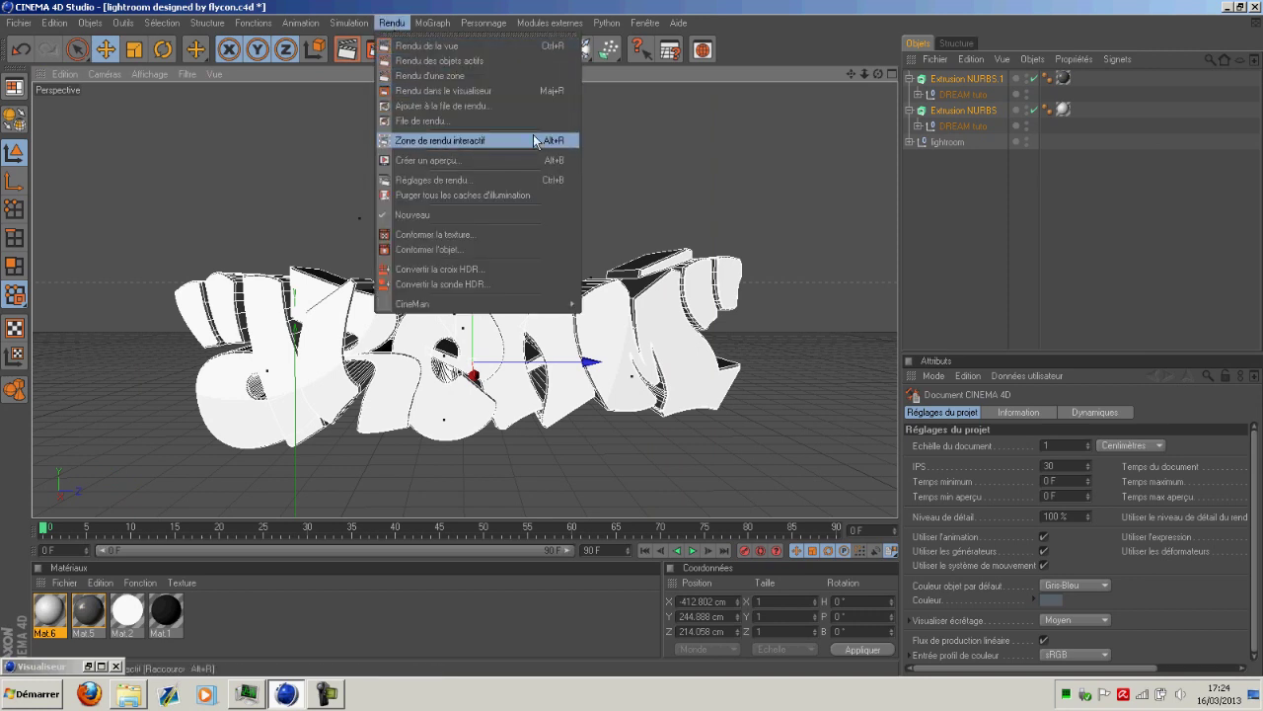
pyautogui.click(471, 92)
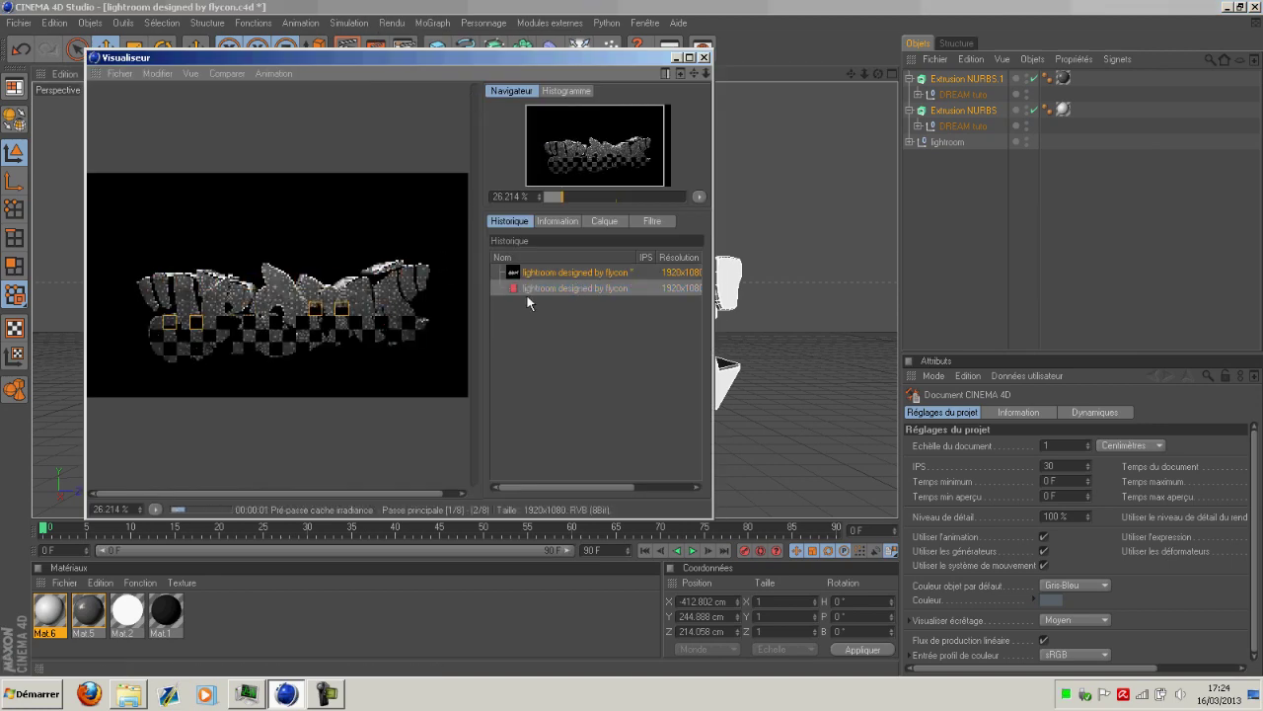
pyautogui.click(1254, 693)
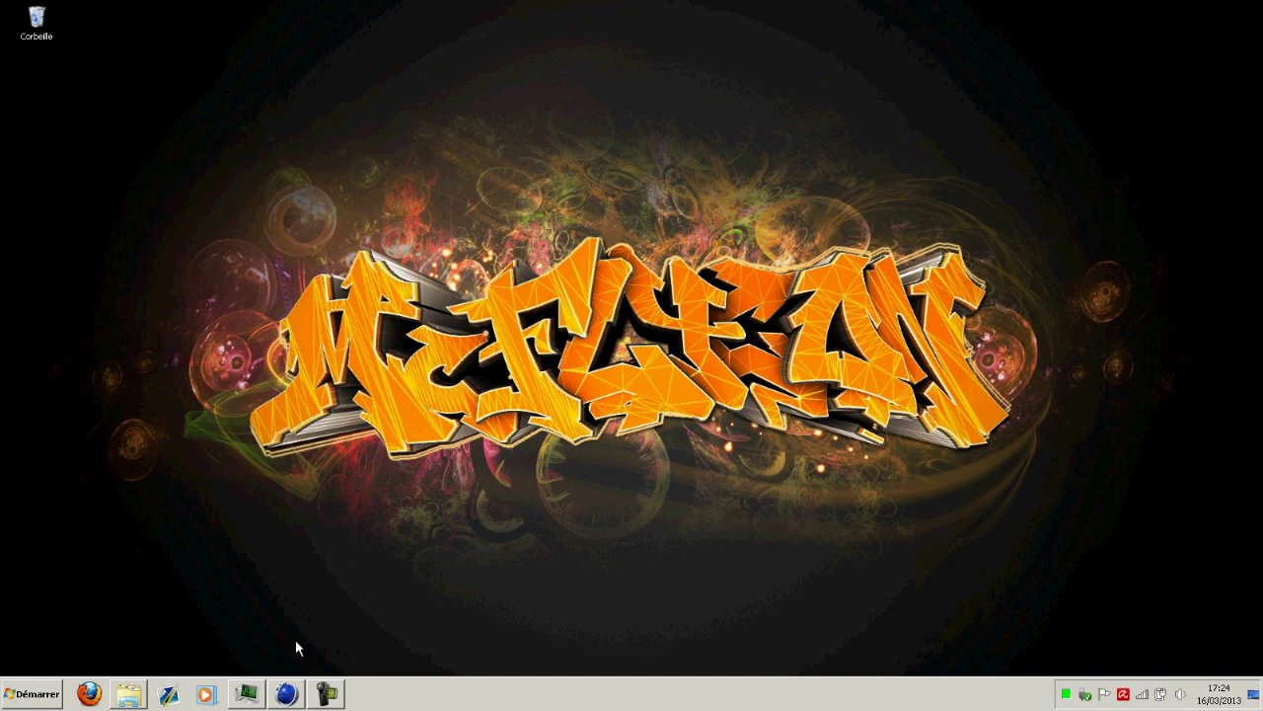
pyautogui.click(286, 693)
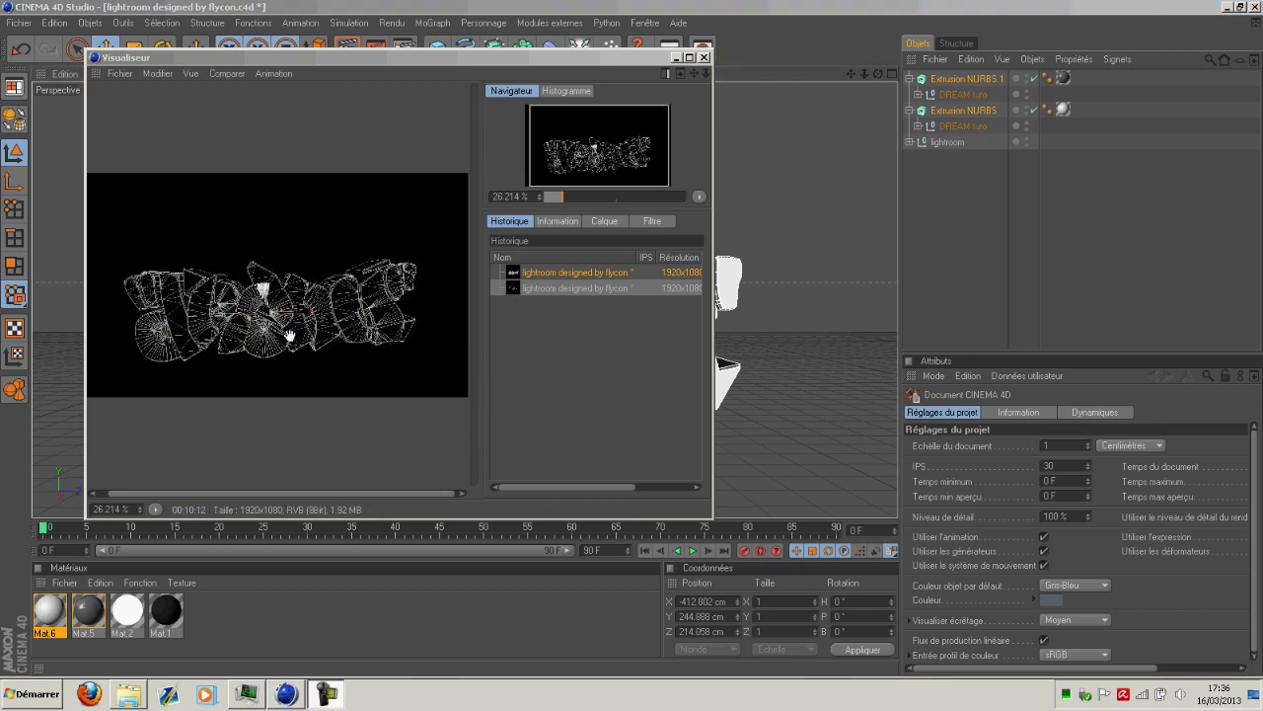
# Step: Examine the finished cel render up close, checking the edge lines around the dense white patch on the middle letter
pyautogui.scroll(8, 289, 337)
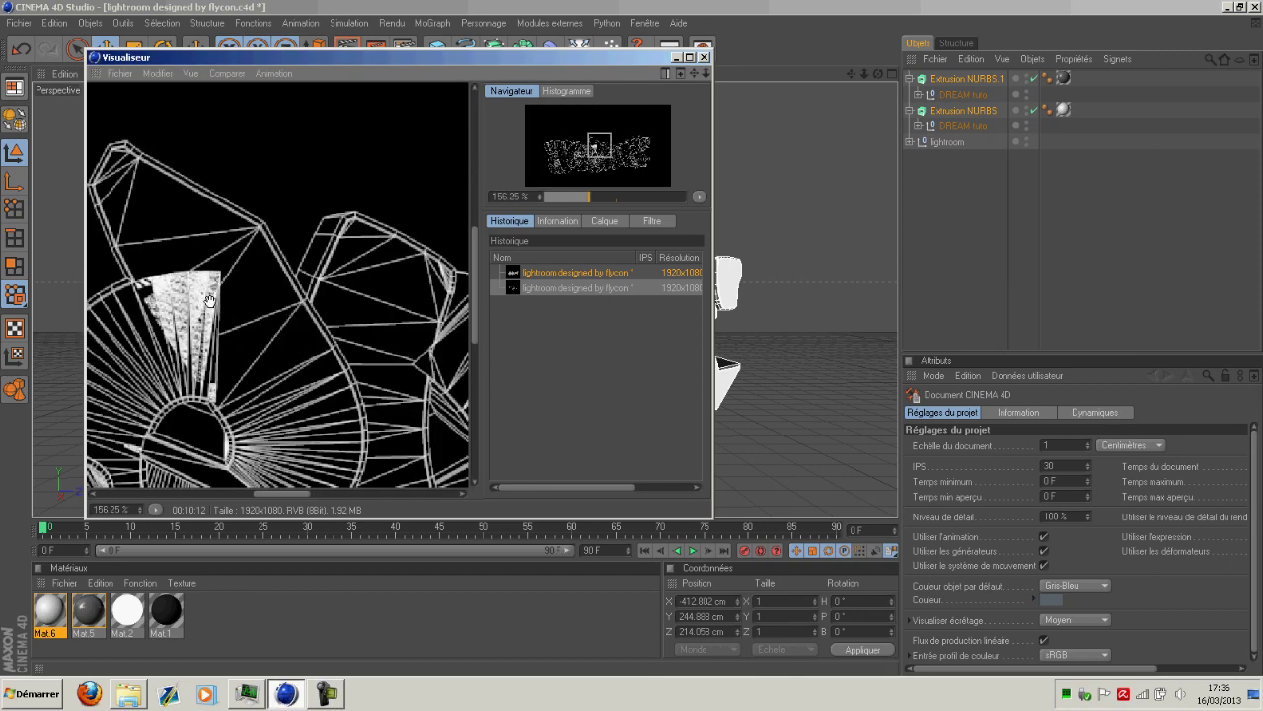
pyautogui.scroll(-6, 210, 301)
pyautogui.scroll(7, 208, 301)
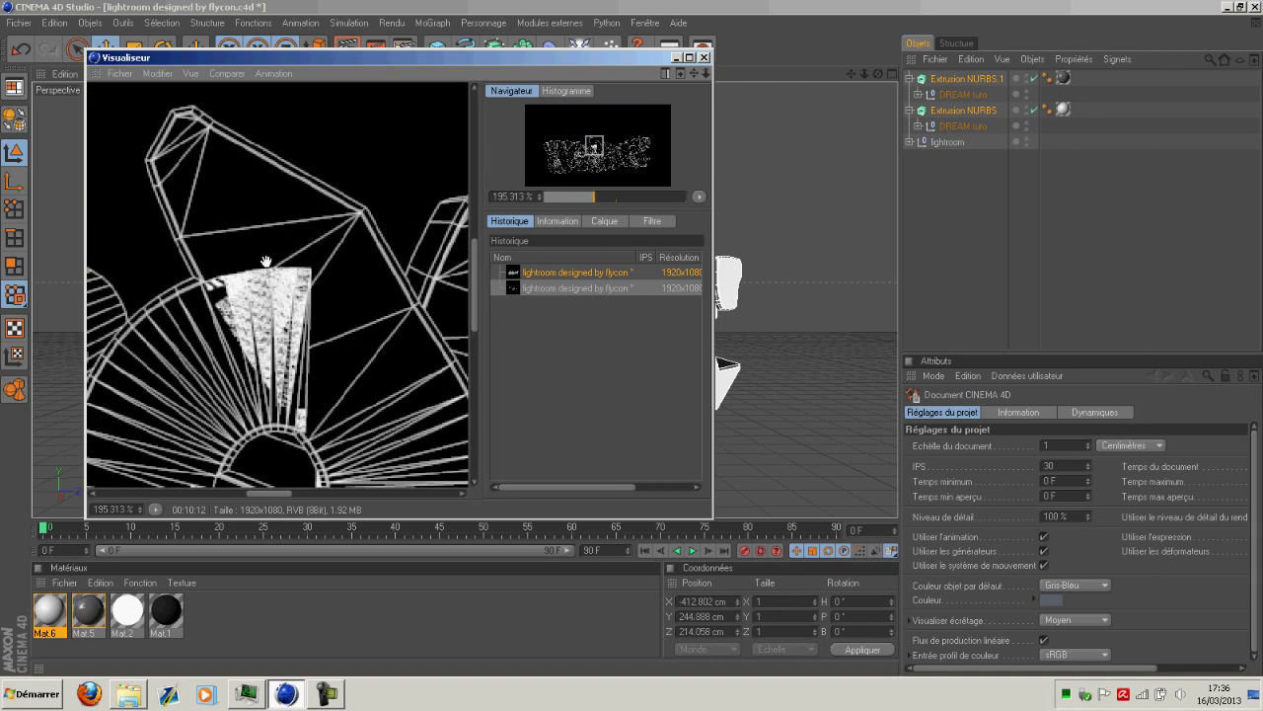
pyautogui.click(677, 58)
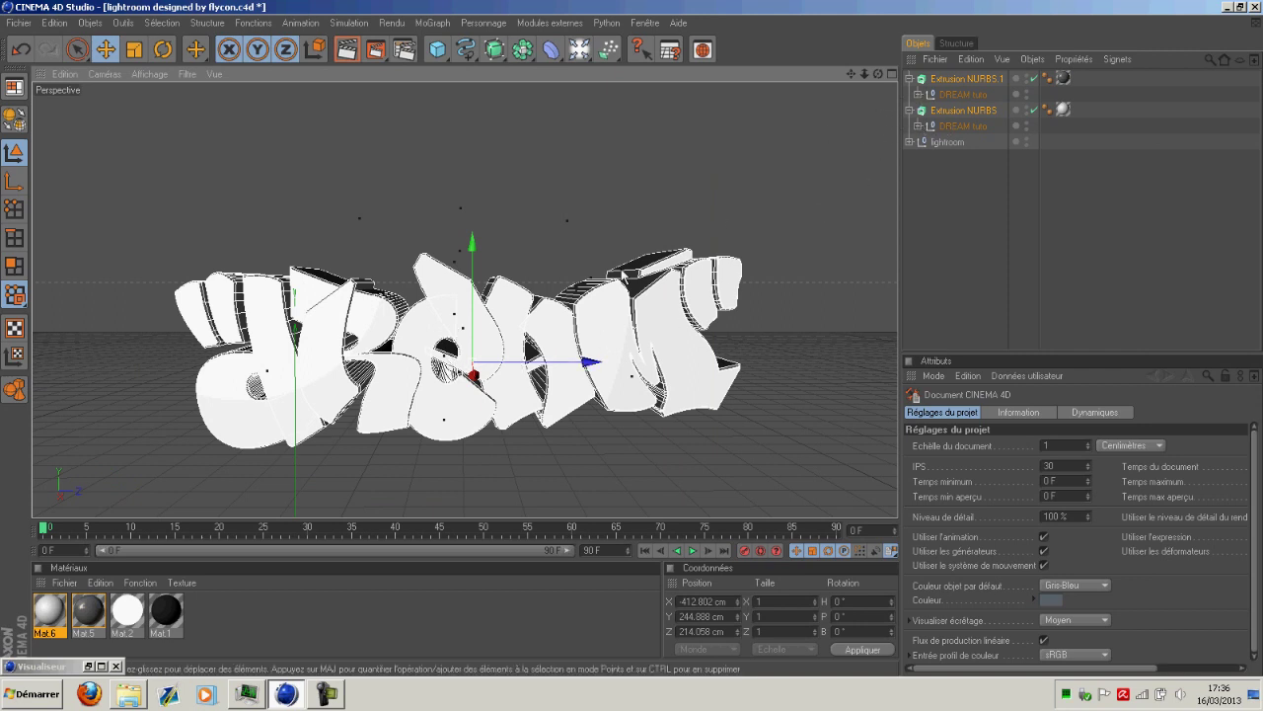
pyautogui.click(100, 667)
pyautogui.scroll(3, 264, 351)
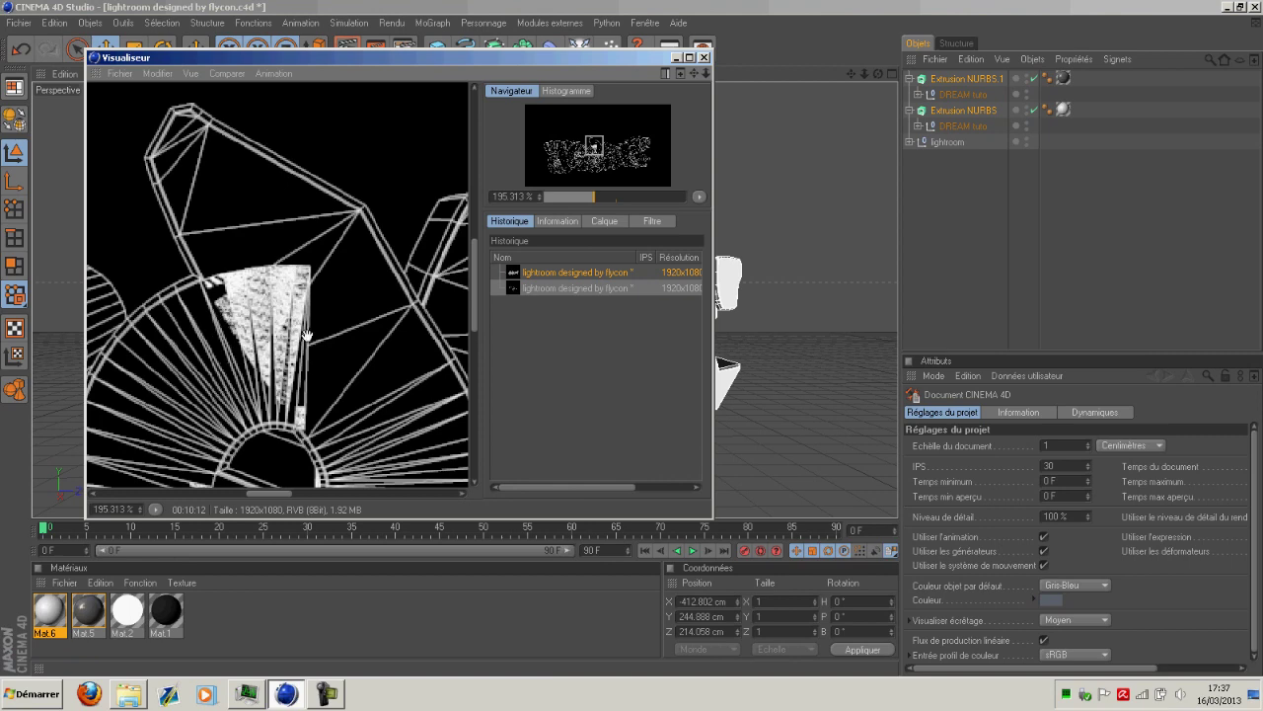
pyautogui.scroll(-8, 274, 308)
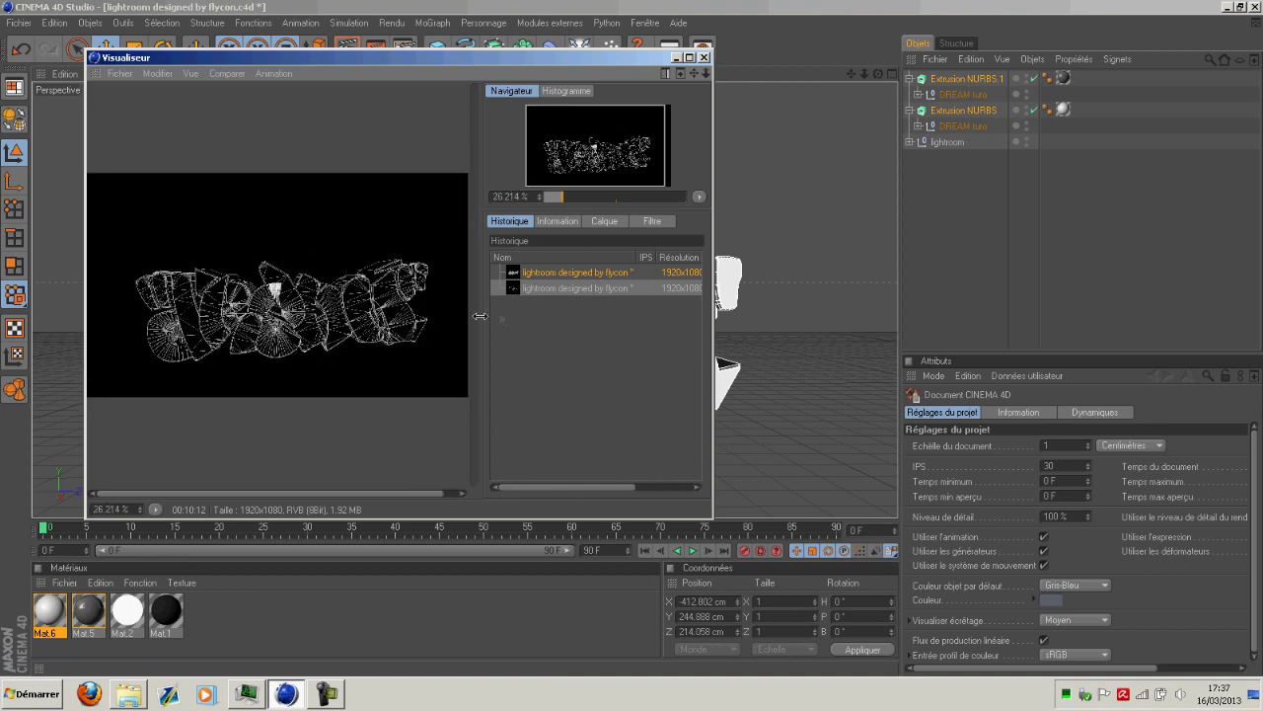
# Step: Save the cel render as a PNG still image with alpha channel named "rendu dream cellulo" in tuto 2 c4d, and close the Visualiseur
pyautogui.rightClick(566, 289)
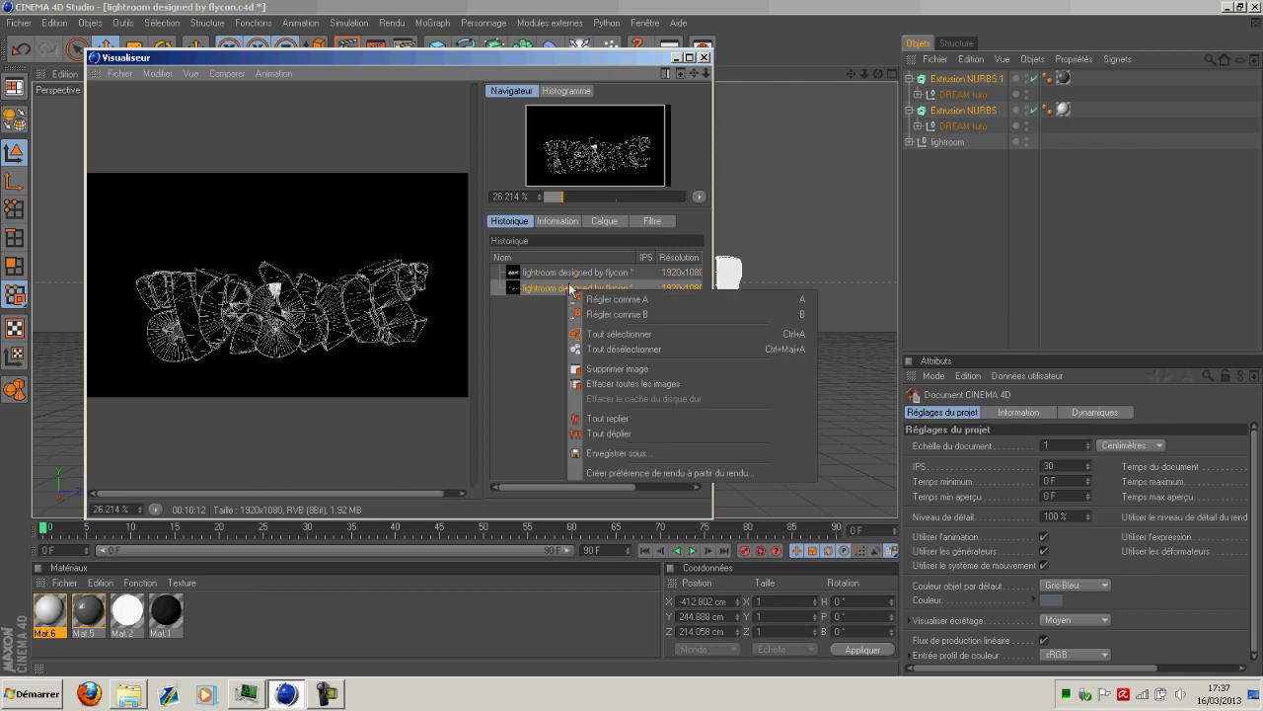
pyautogui.click(604, 453)
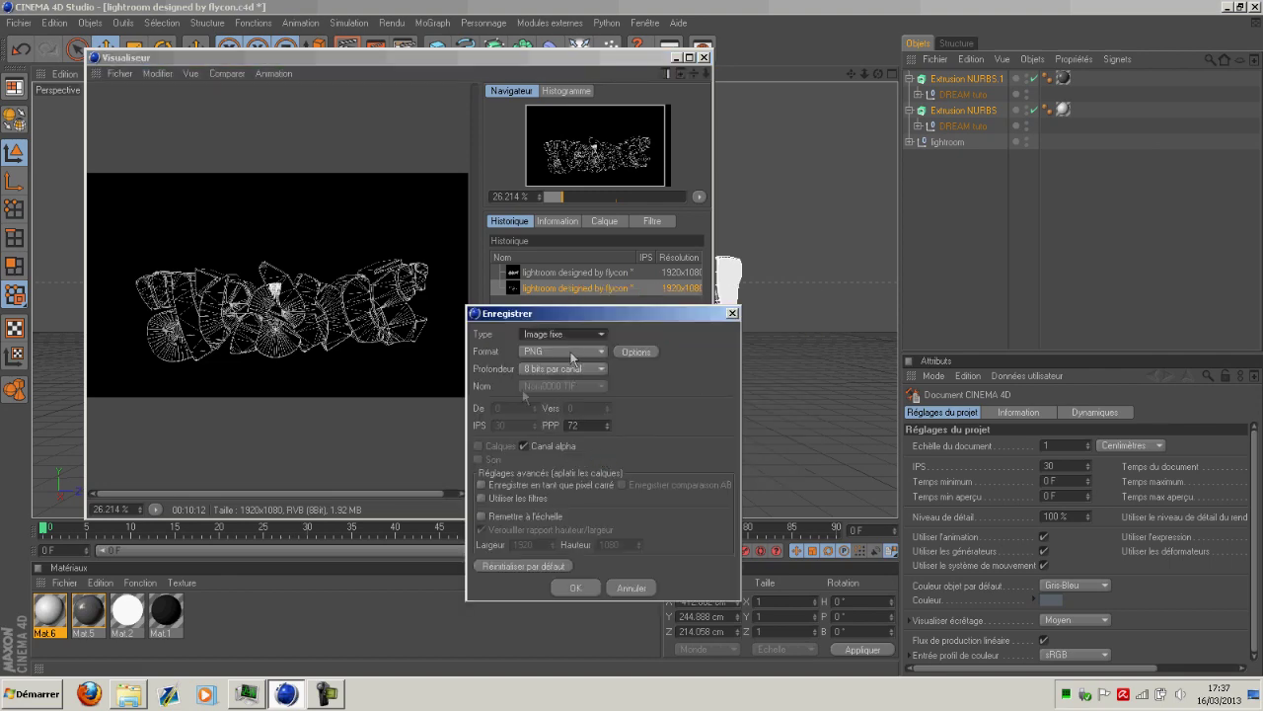
pyautogui.click(576, 588)
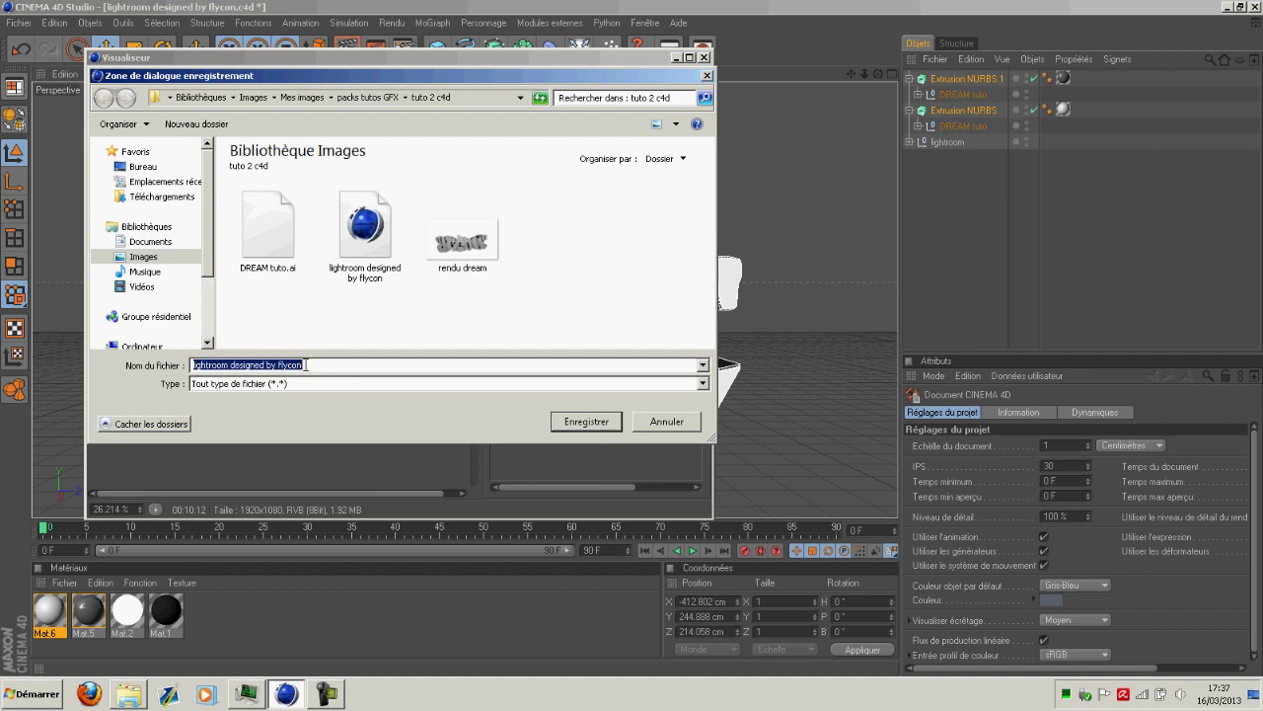
pyautogui.write('rendu dream cellulo')
pyautogui.click(598, 422)
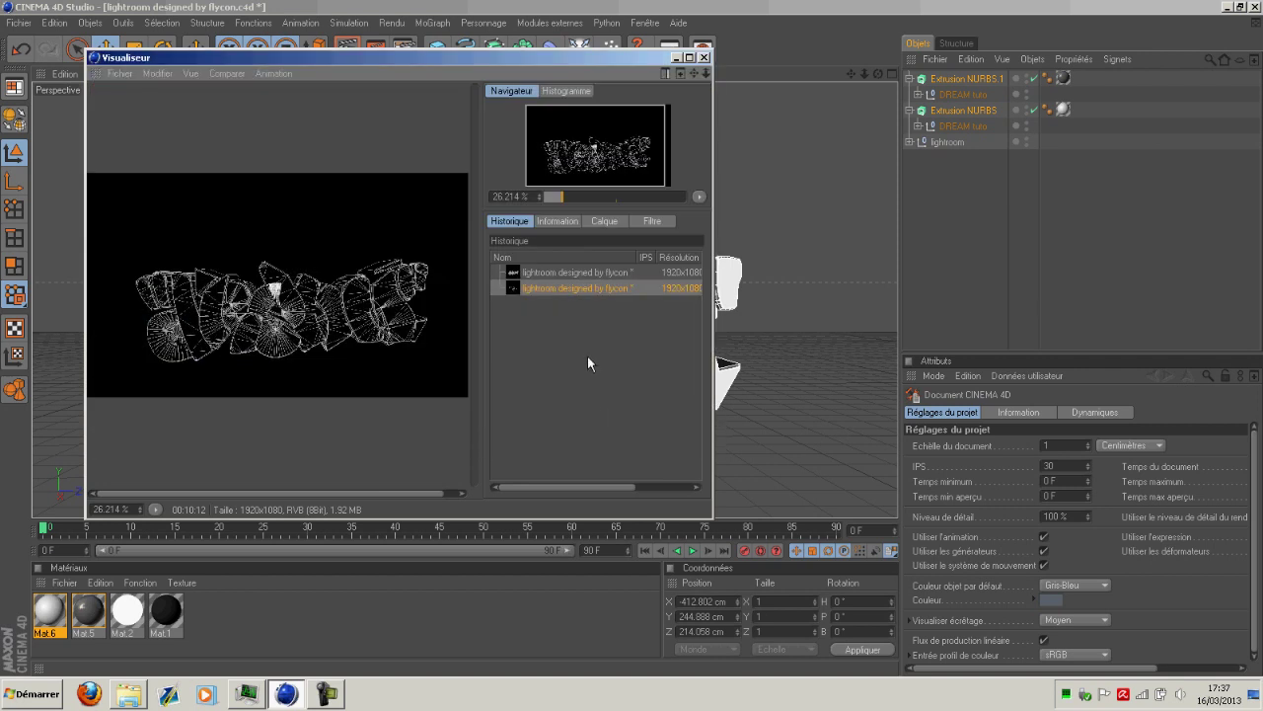
pyautogui.click(704, 57)
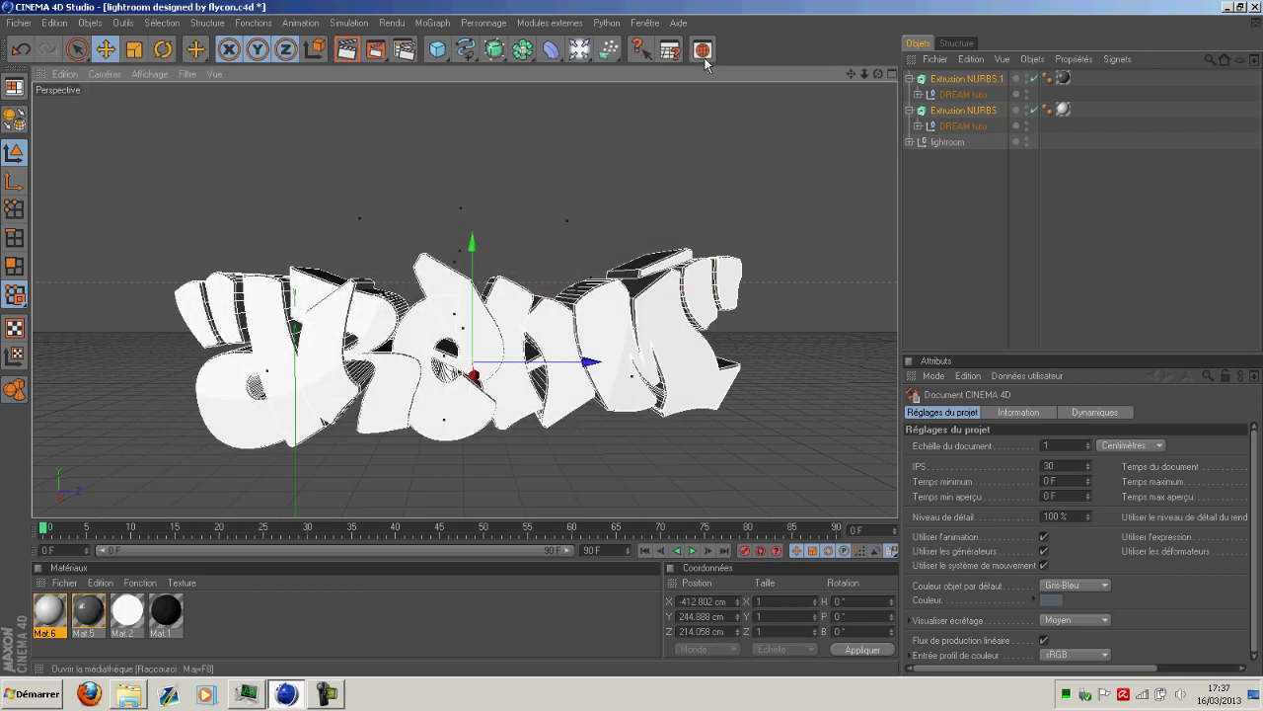
# Step: Save a copy of the project as "lightroom designed by flycon (texte final)" in the folder tuto 2 c4d
pyautogui.click(16, 23)
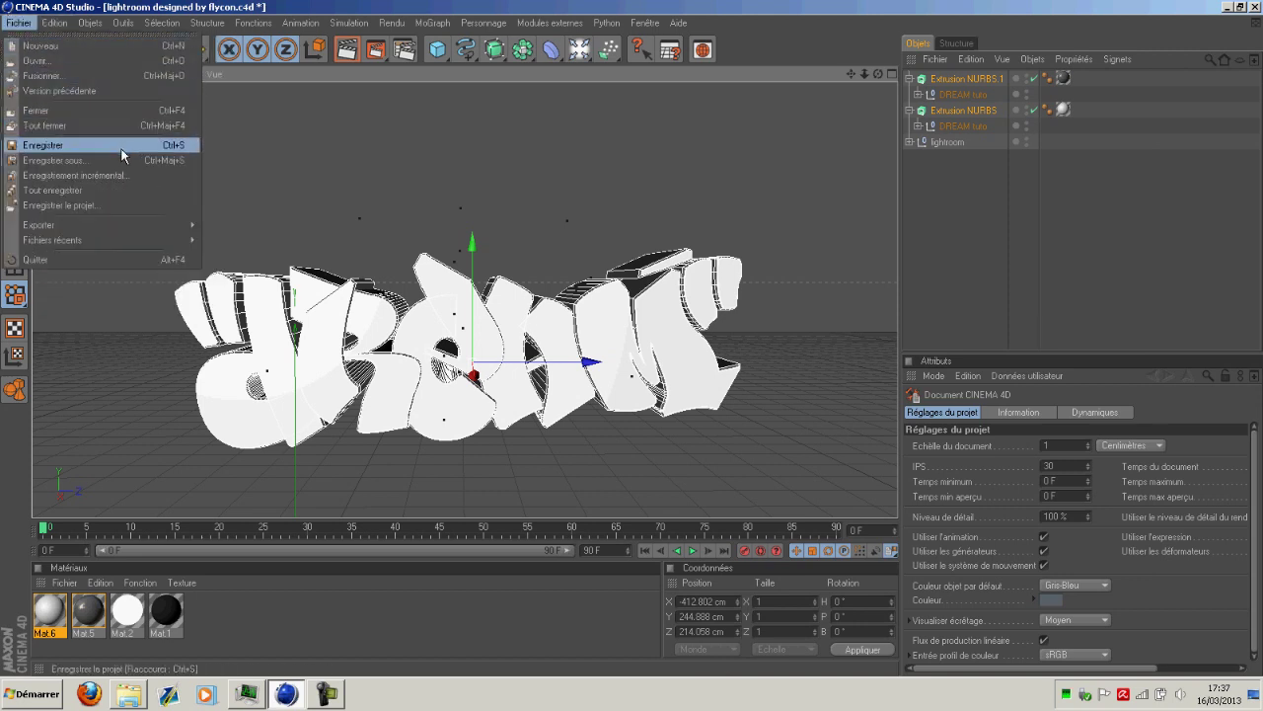
pyautogui.click(71, 161)
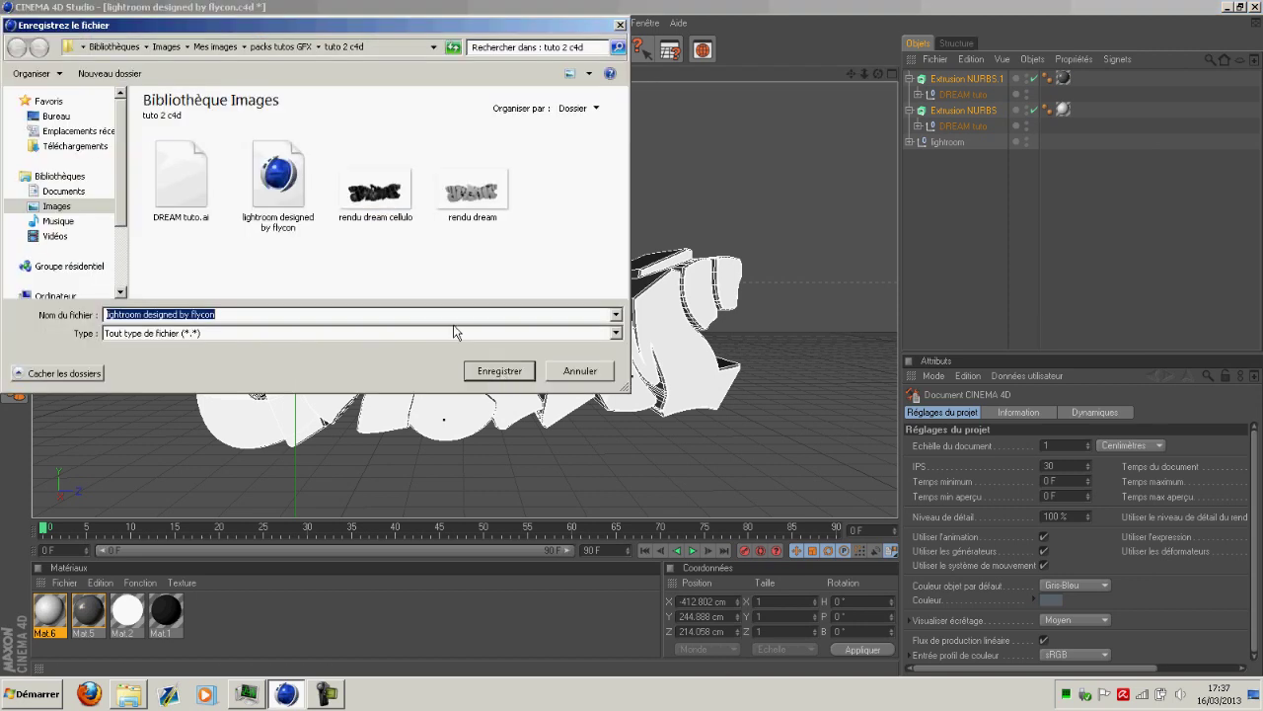
pyautogui.click(232, 314)
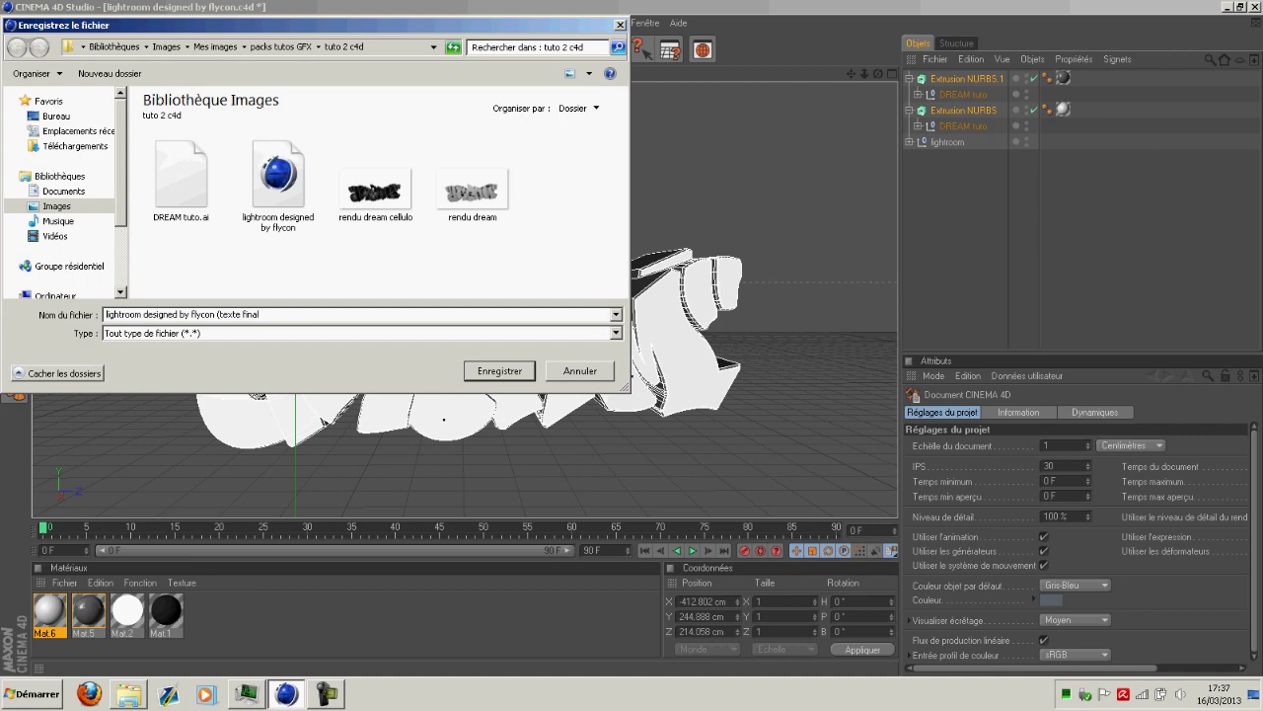
pyautogui.click(500, 371)
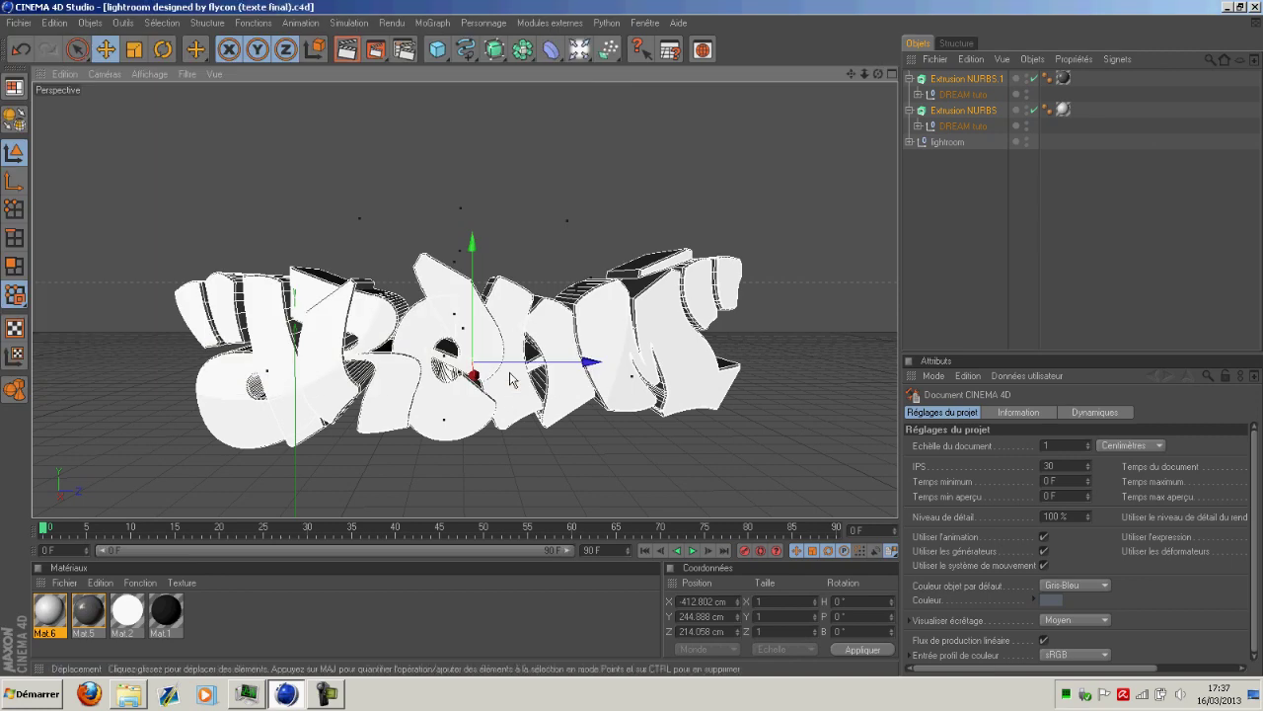